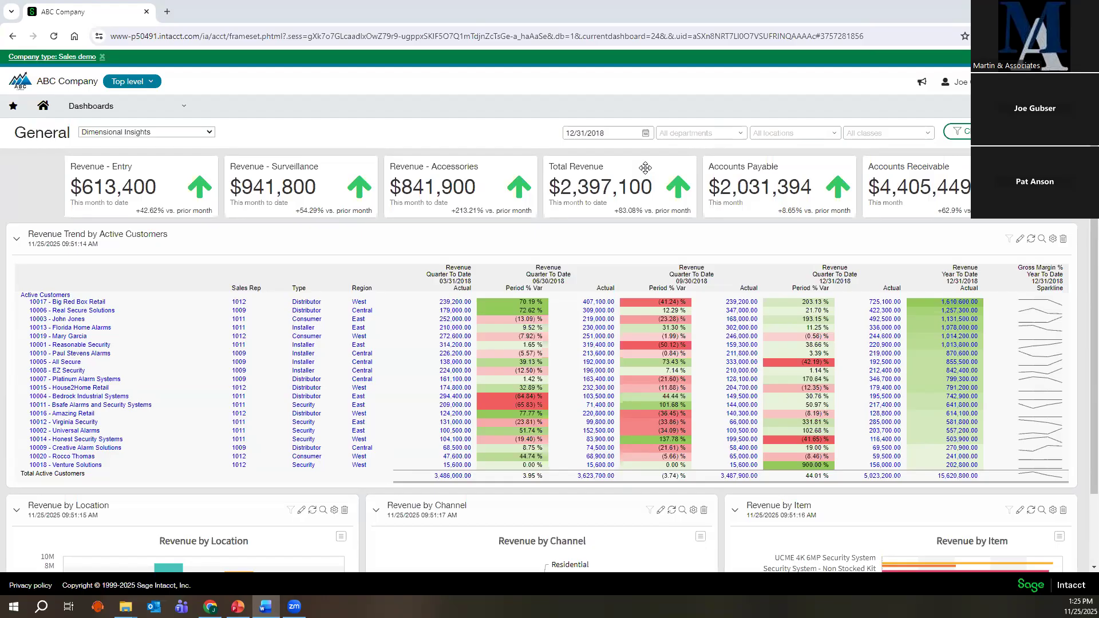
Open the 100--USA1 entity from the top level in its own browser tab.
{"action": "left_click", "coordinate": [158, 84]}
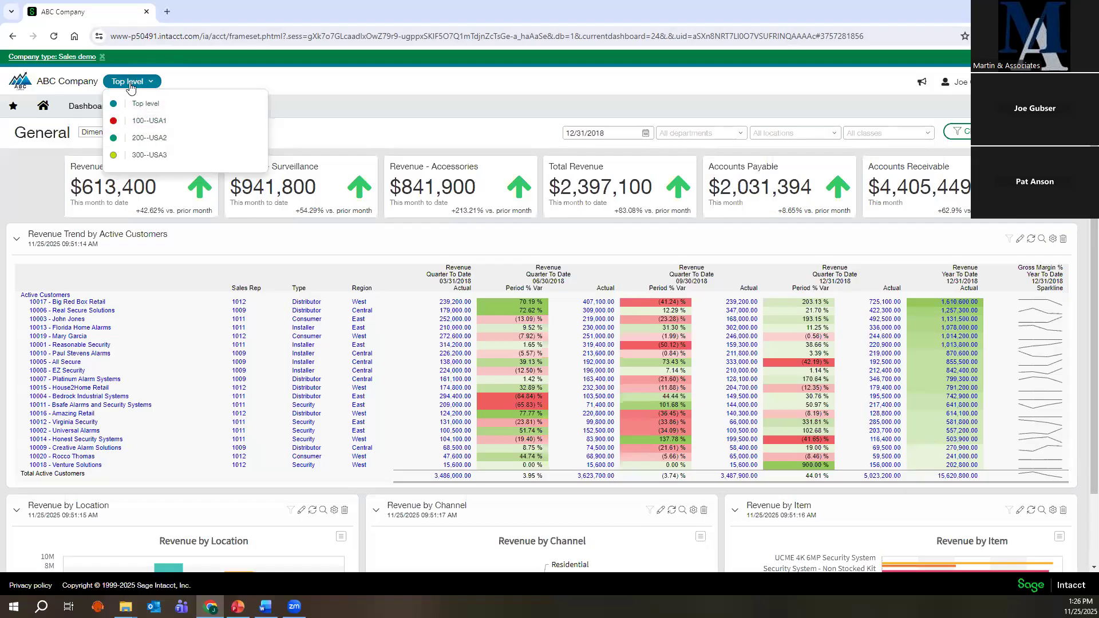
{"action": "left_click", "coordinate": [140, 84]}
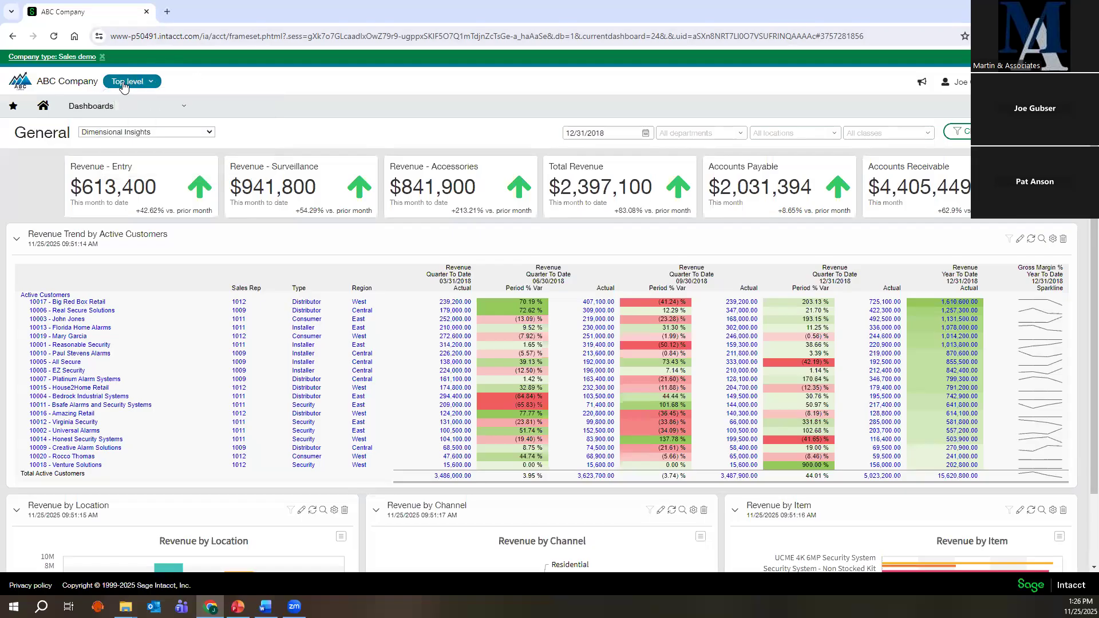
{"action": "left_click", "coordinate": [121, 85]}
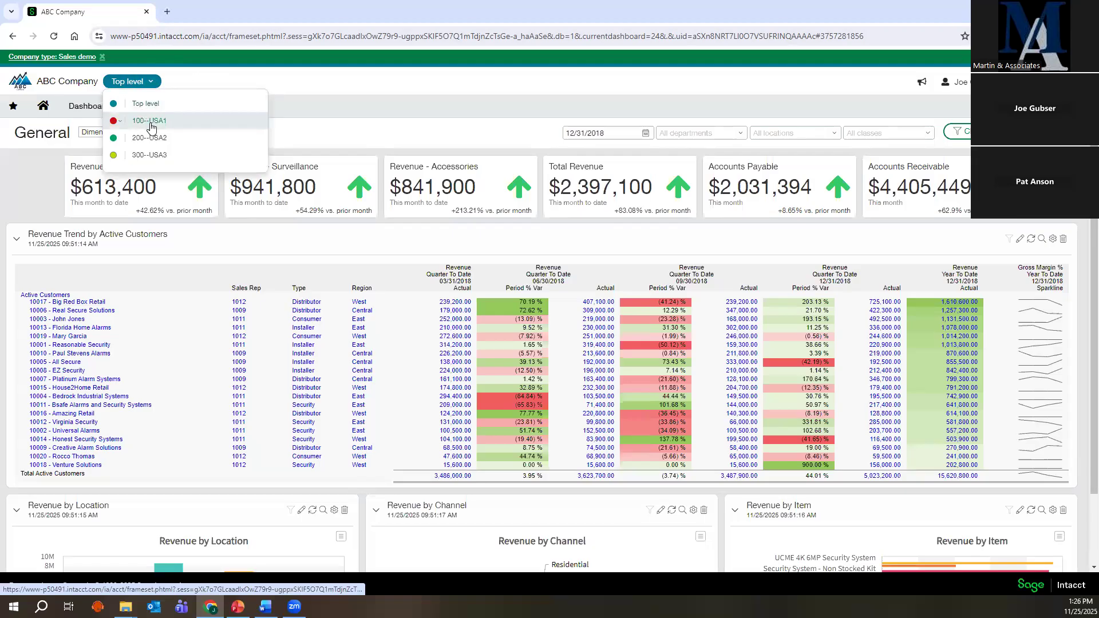
{"action": "left_click", "coordinate": [151, 122]}
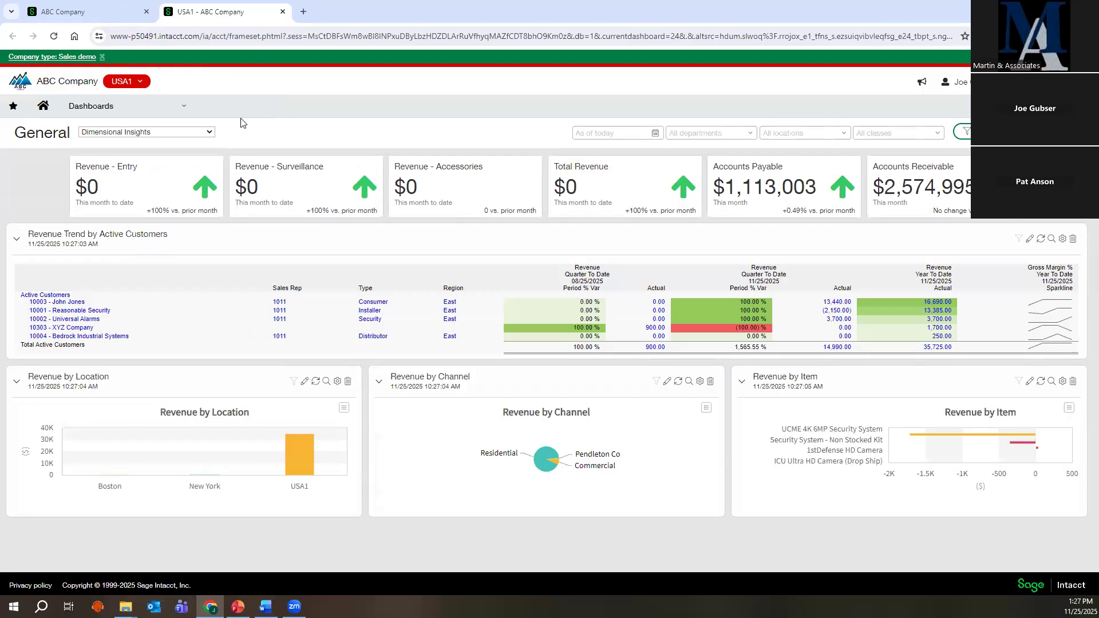
Compare the top-level dashboard with the USA1 dashboard and close the USA1 tab.
{"action": "left_click", "coordinate": [123, 19]}
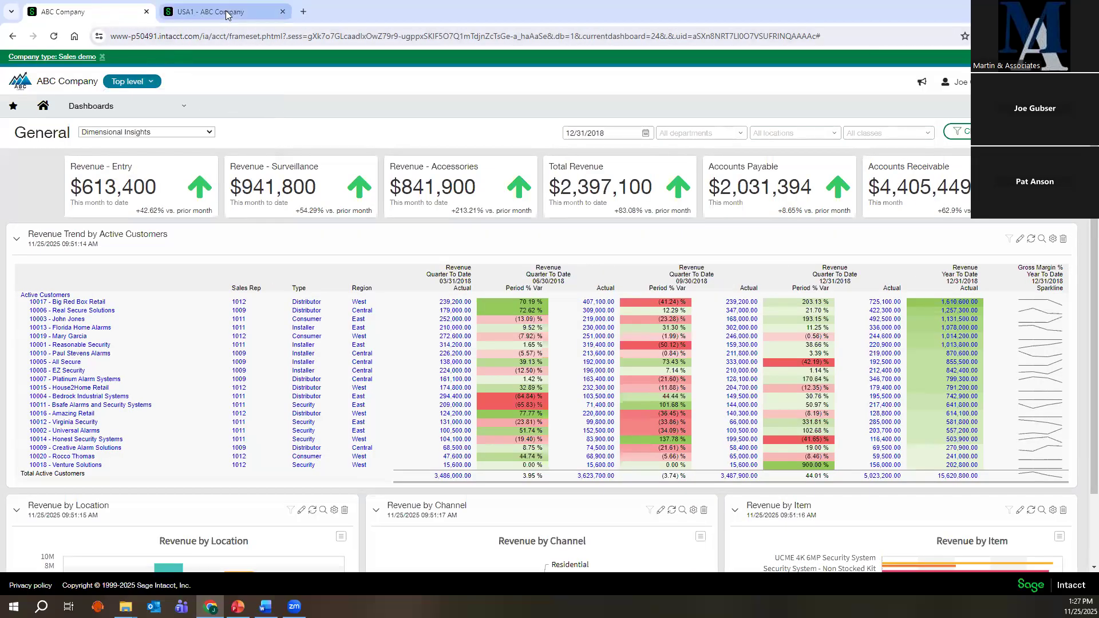
{"action": "left_click", "coordinate": [228, 13]}
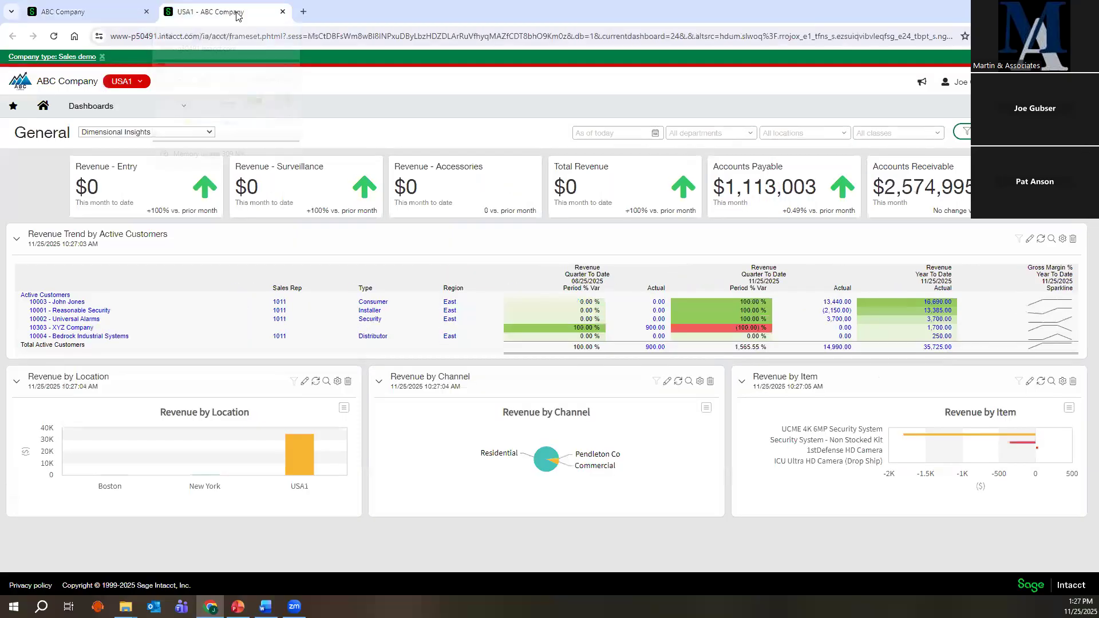
{"action": "left_click", "coordinate": [283, 12]}
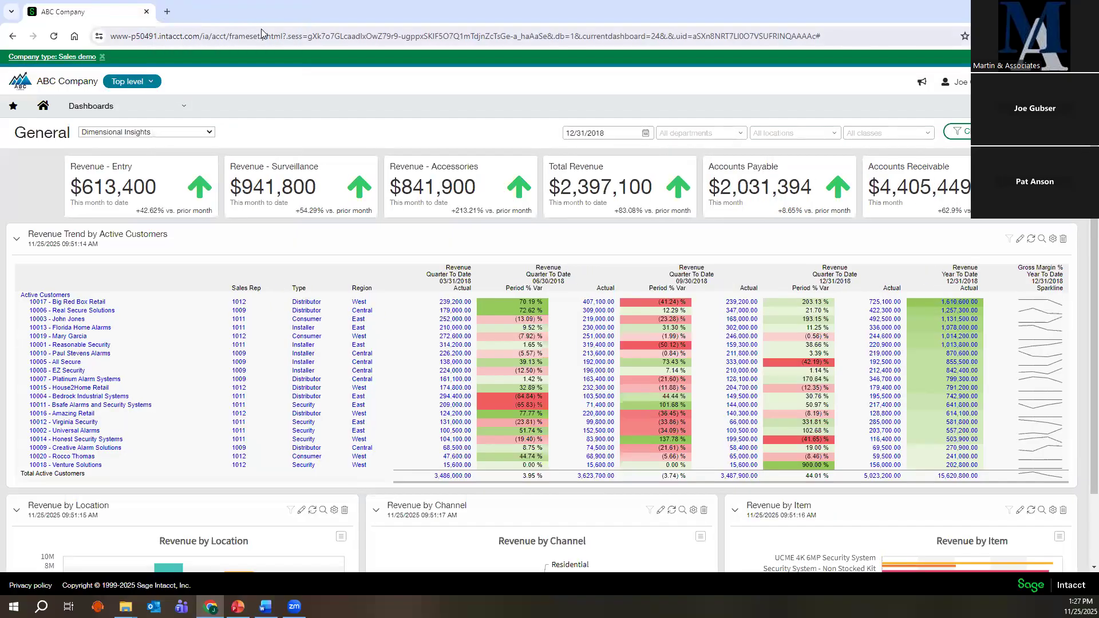
Open the customer service representative's record from the company's Users list and view the entities assigned to that user.
{"action": "left_click", "coordinate": [106, 112]}
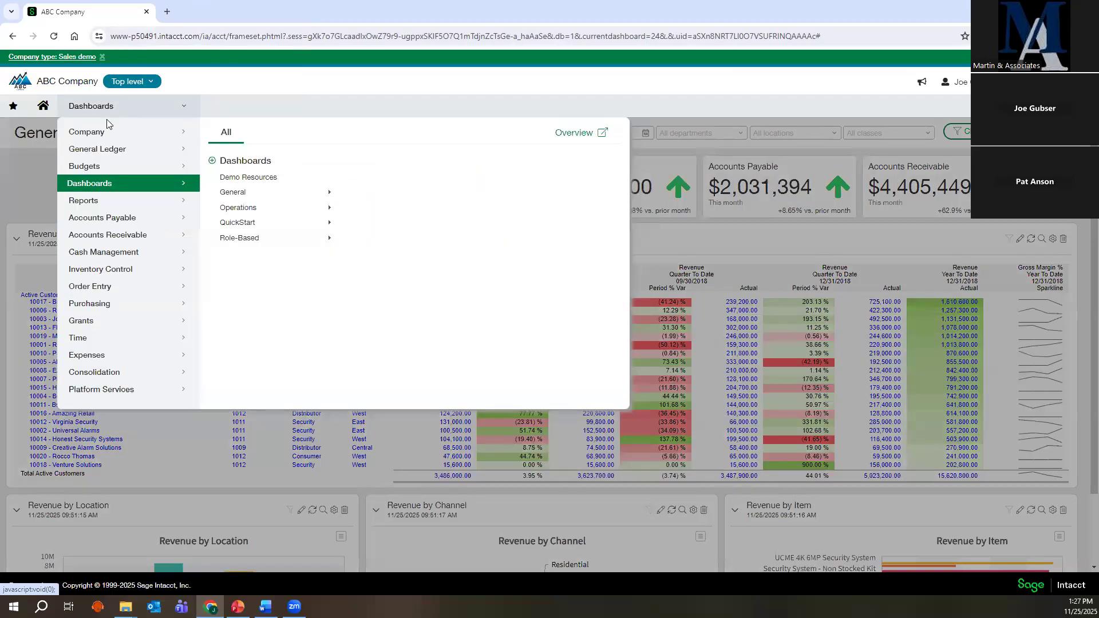
{"action": "left_click", "coordinate": [101, 140]}
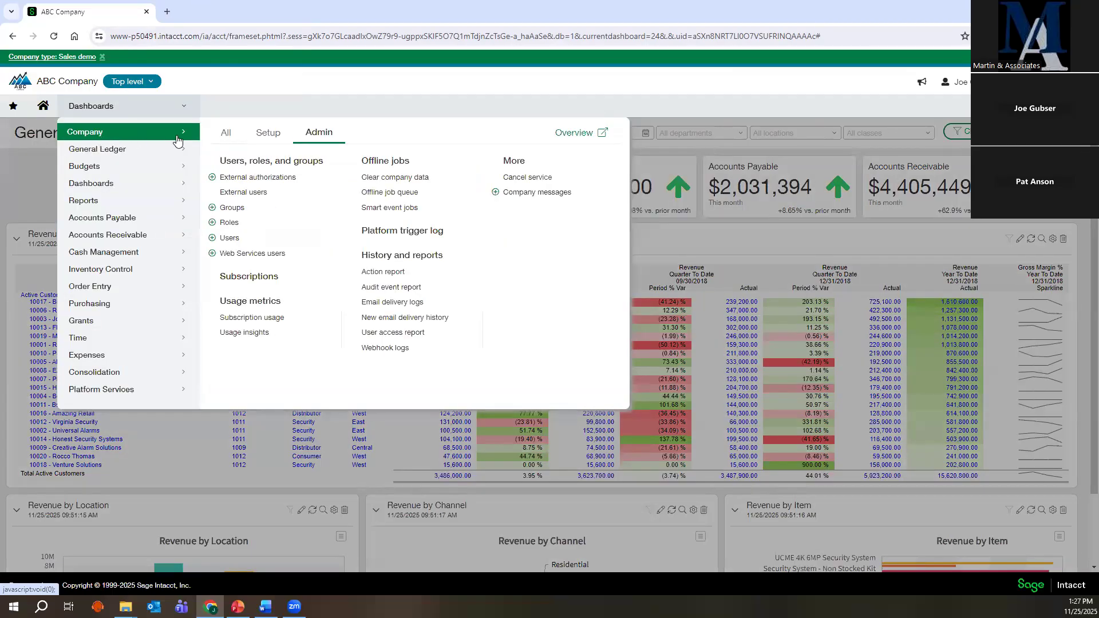
{"action": "left_click", "coordinate": [237, 234]}
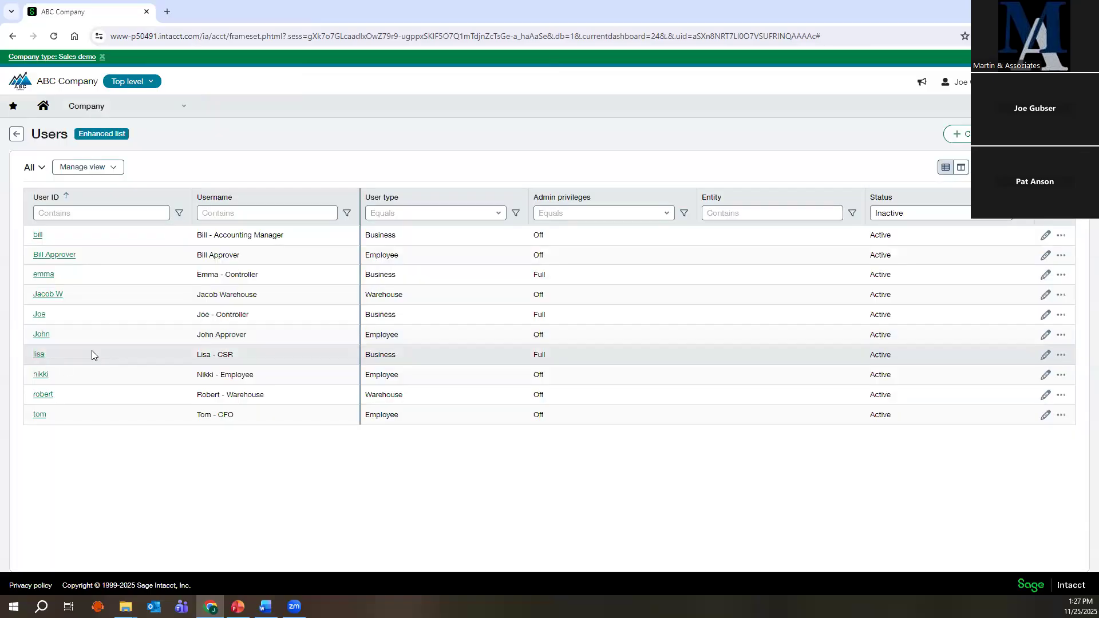
{"action": "left_click", "coordinate": [92, 355]}
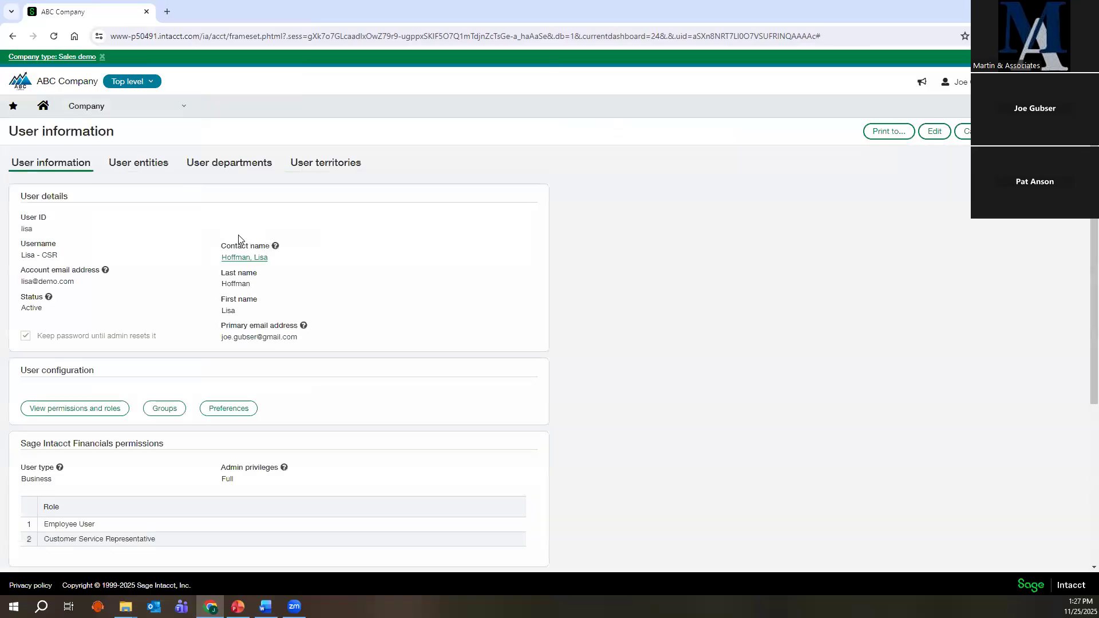
{"action": "left_click", "coordinate": [136, 167]}
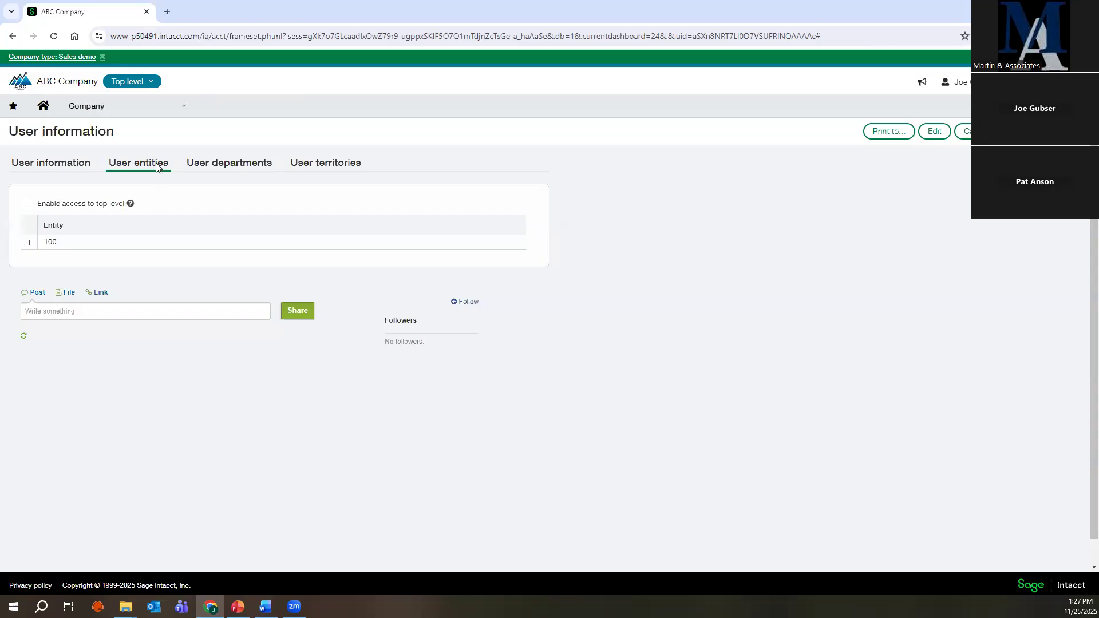
Open the 100--USA1 entity again, view the list of entities available from it, and close its tab.
{"action": "left_click", "coordinate": [152, 83]}
{"action": "left_click", "coordinate": [153, 118]}
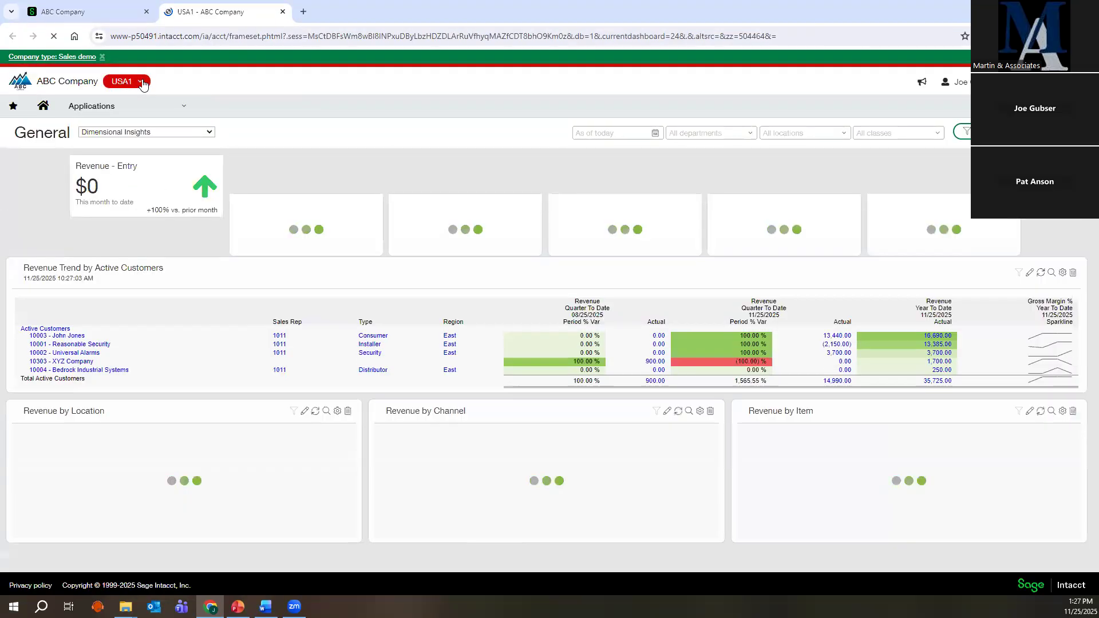
{"action": "left_click", "coordinate": [141, 83]}
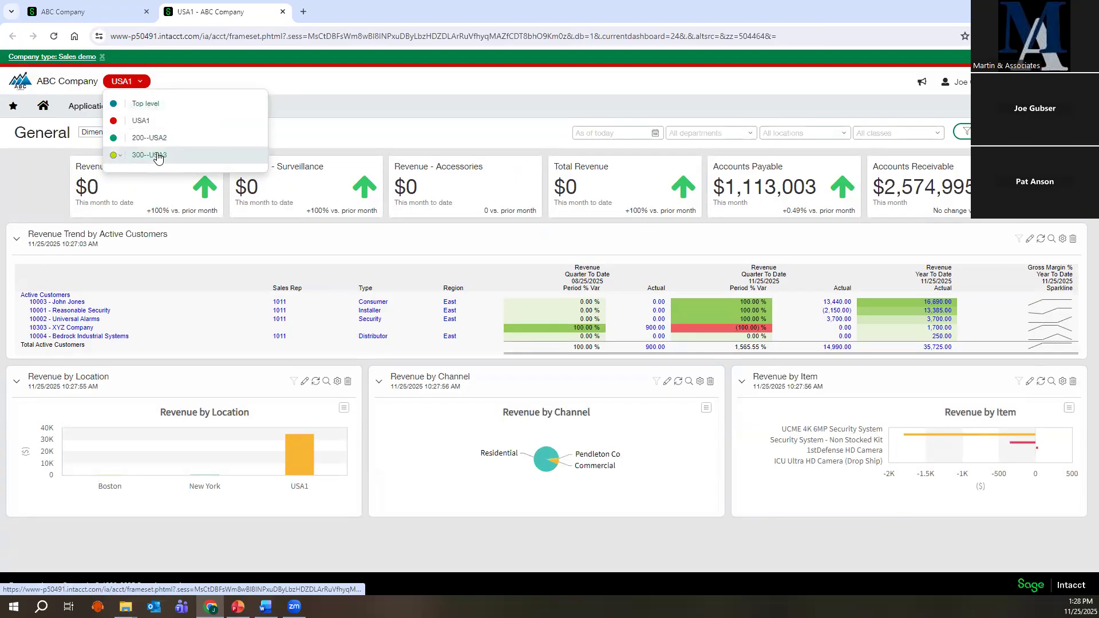
{"action": "left_click", "coordinate": [283, 13]}
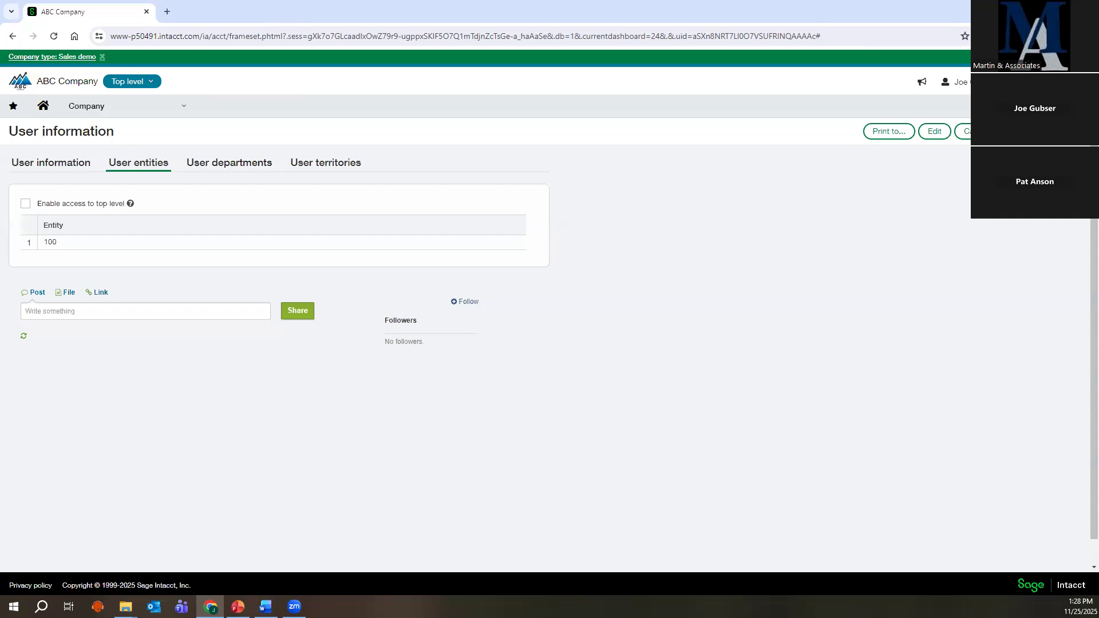
Duplicate the top-level browser tab and open the General Ledger accounts list in the copy.
{"action": "right_click", "coordinate": [79, 16]}
{"action": "left_click", "coordinate": [72, 16]}
{"action": "right_click", "coordinate": [70, 17]}
{"action": "left_click", "coordinate": [115, 131]}
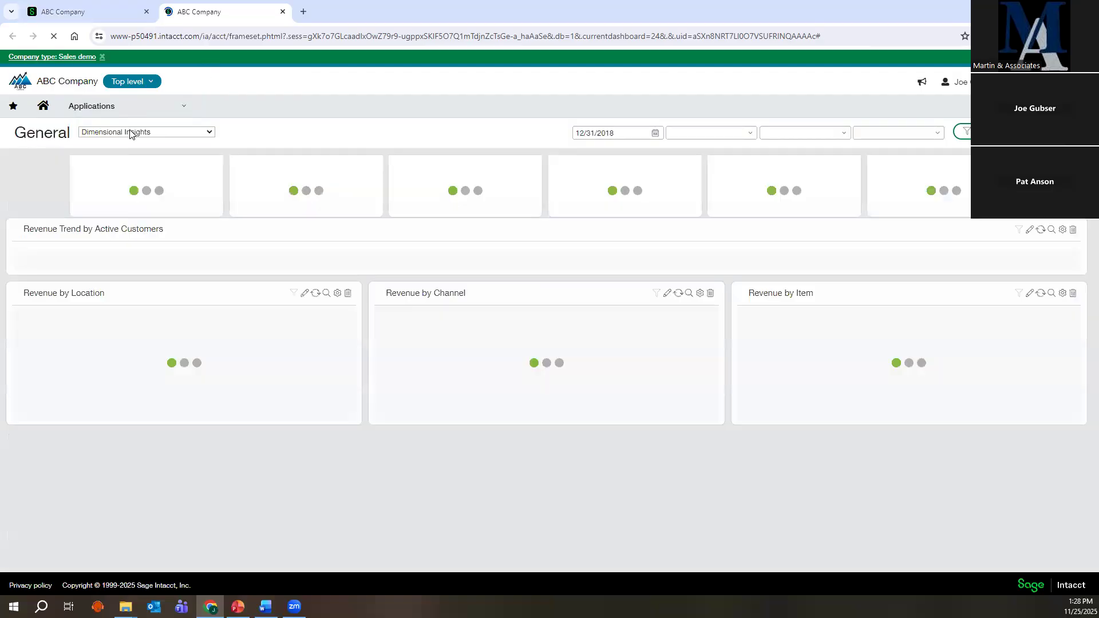
{"action": "left_click", "coordinate": [99, 114]}
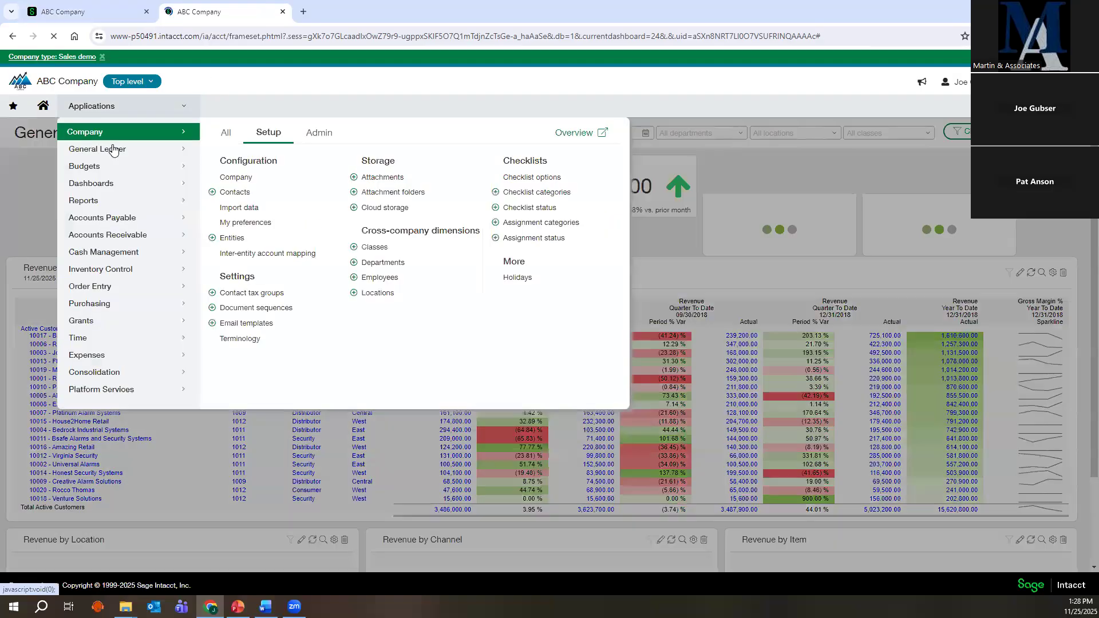
{"action": "mouse_move", "coordinate": [152, 158]}
{"action": "left_click", "coordinate": [250, 171]}
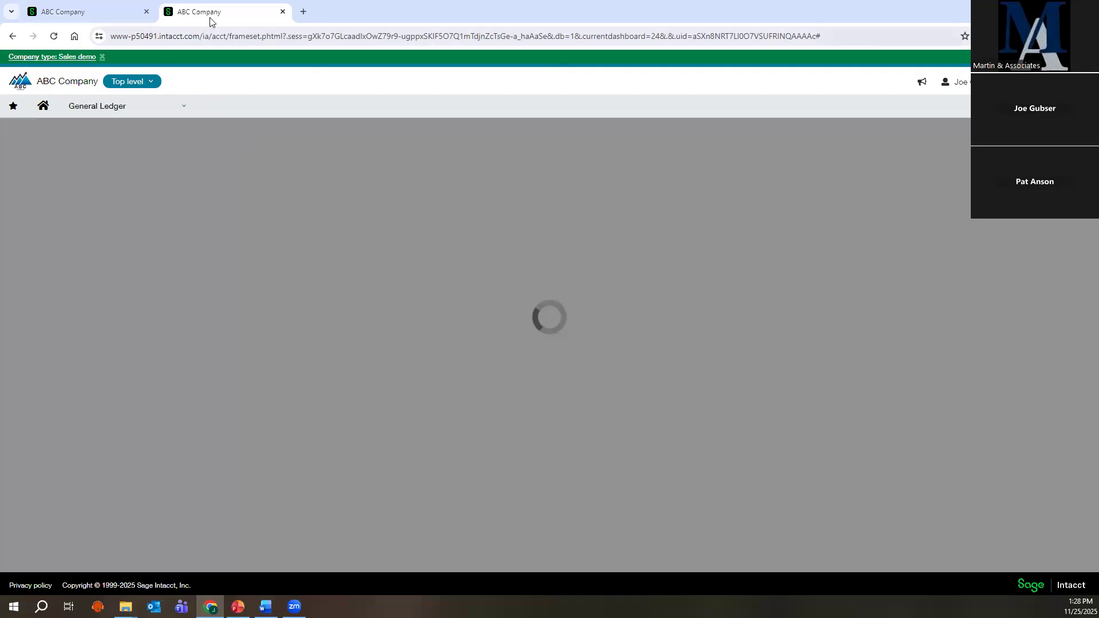
Duplicate the General Ledger tab and open the Accounts Payable Bills list in the new copy.
{"action": "right_click", "coordinate": [211, 19]}
{"action": "left_click", "coordinate": [250, 136]}
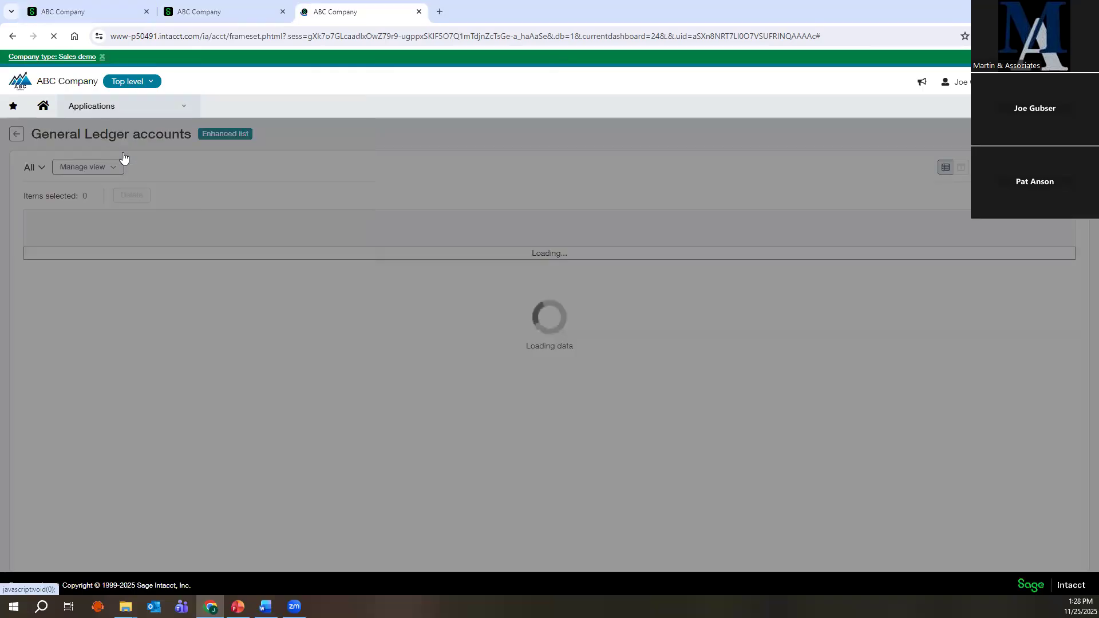
{"action": "mouse_move", "coordinate": [109, 111]}
{"action": "mouse_move", "coordinate": [109, 217]}
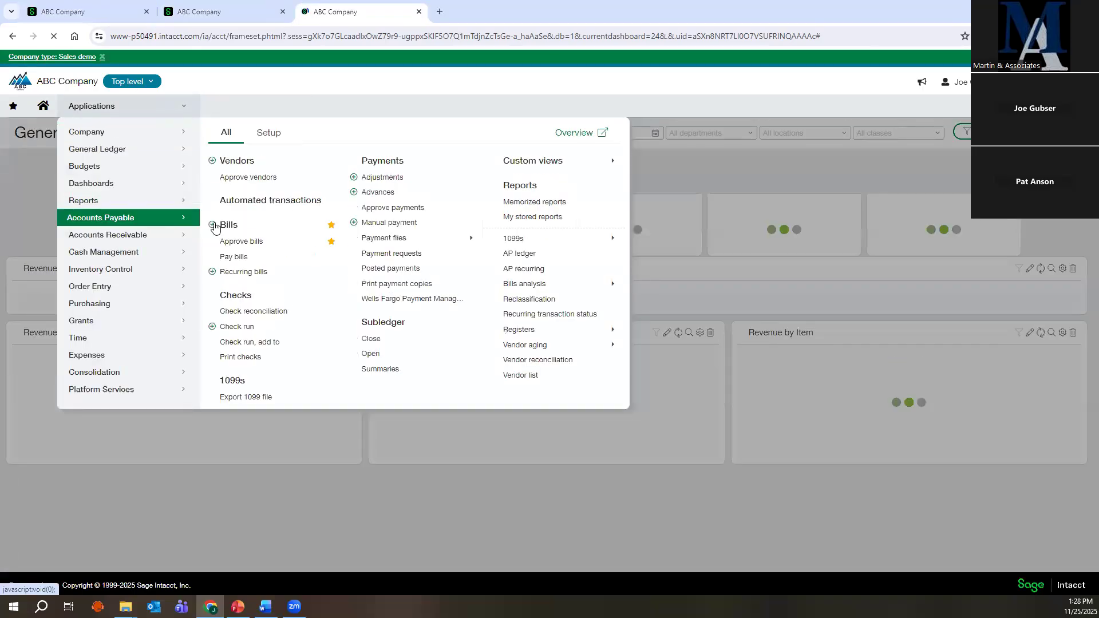
{"action": "left_click", "coordinate": [228, 225]}
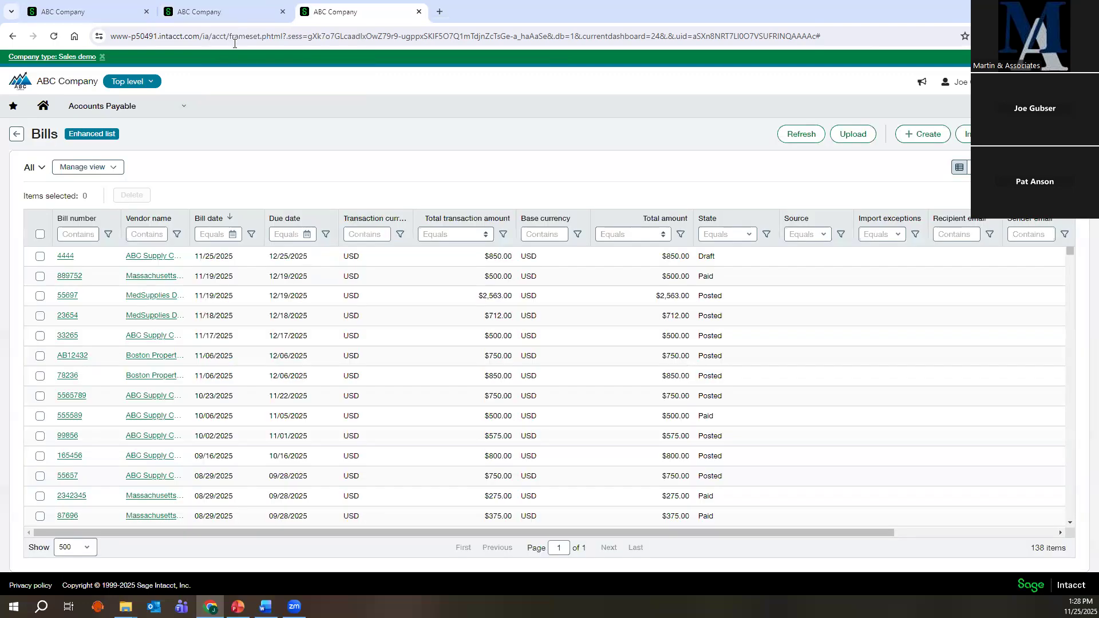
Return to the browser tab with the user information and move Dashboards below Reports in the application list.
{"action": "left_click", "coordinate": [227, 16]}
{"action": "left_click", "coordinate": [110, 13]}
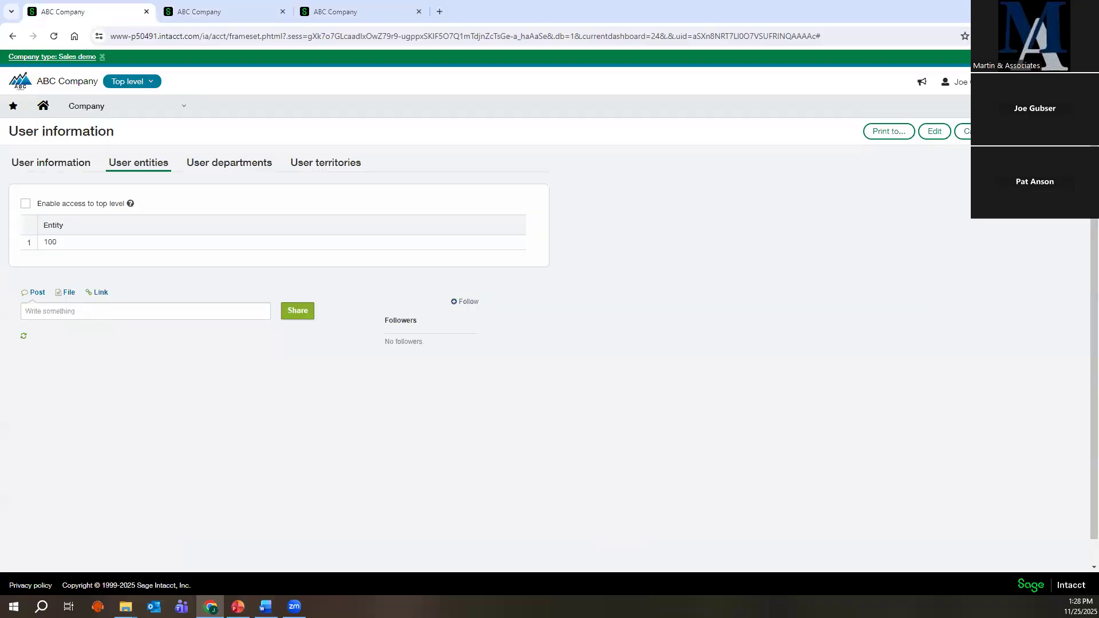
{"action": "left_click", "coordinate": [107, 111]}
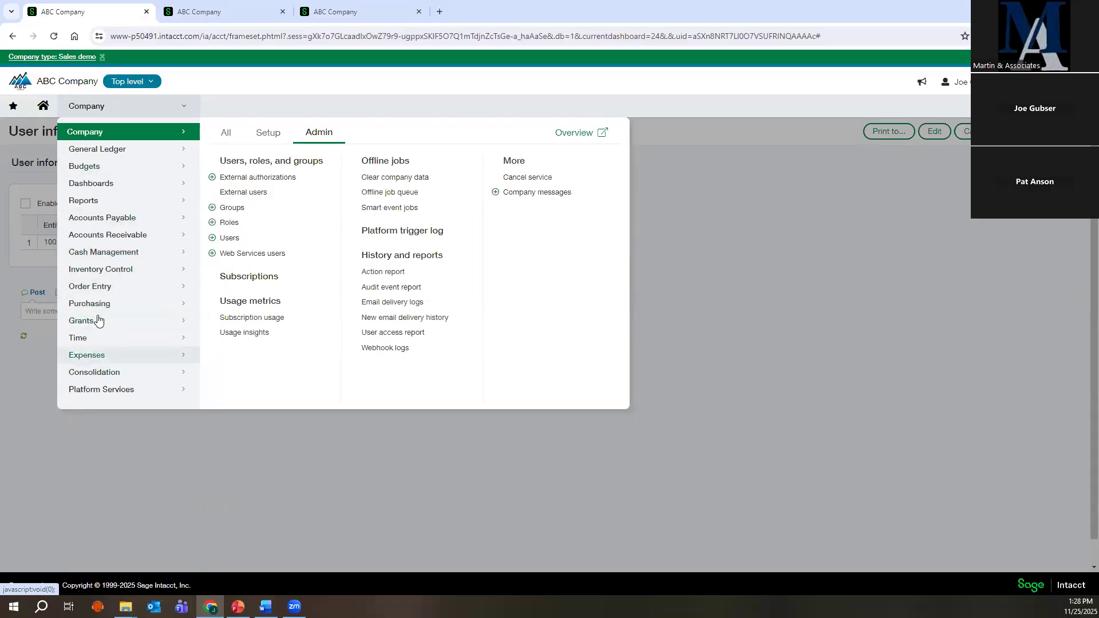
{"action": "left_click", "coordinate": [87, 186]}
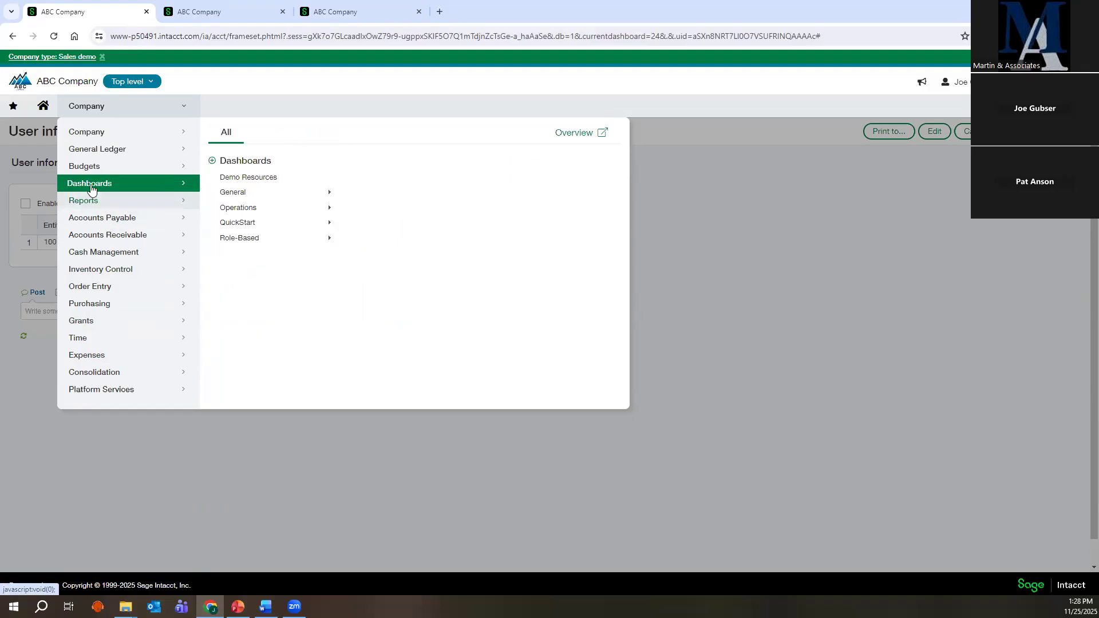
{"action": "left_click_drag", "start_coordinate": [92, 186], "coordinate": [91, 199]}
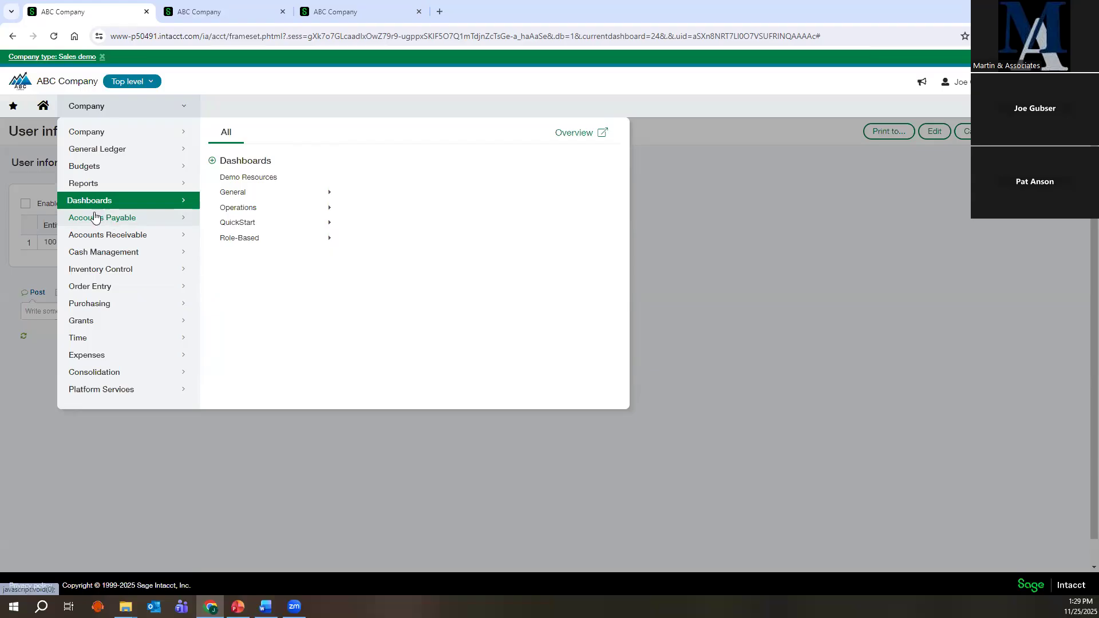
Mark Vendors in Accounts Payable as a favorite and display the favorites list.
{"action": "left_click", "coordinate": [94, 223]}
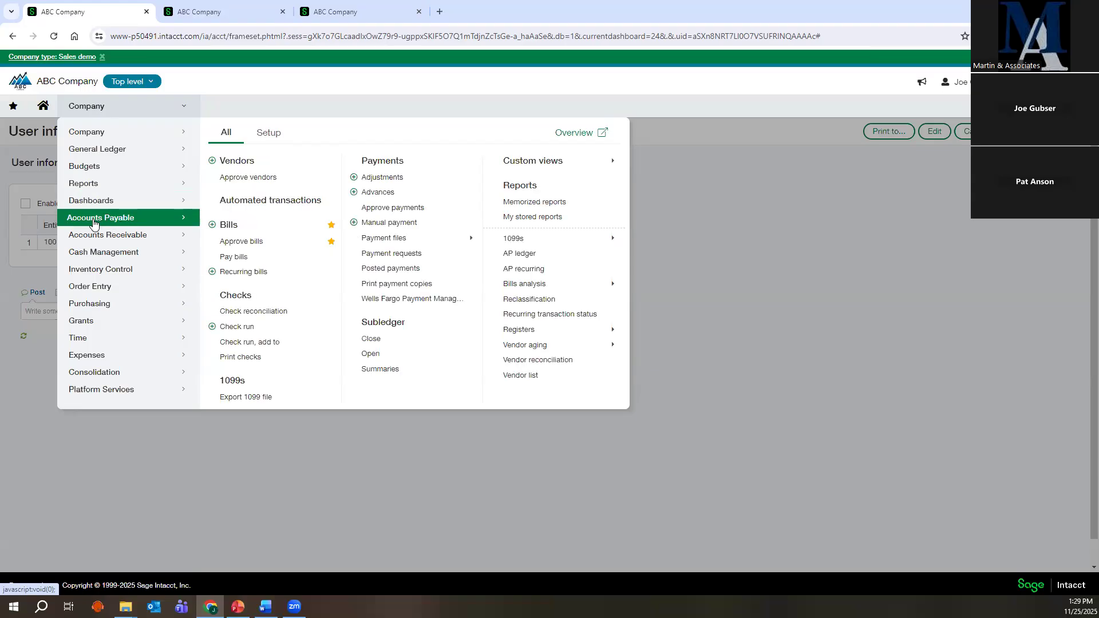
{"action": "left_click", "coordinate": [329, 162]}
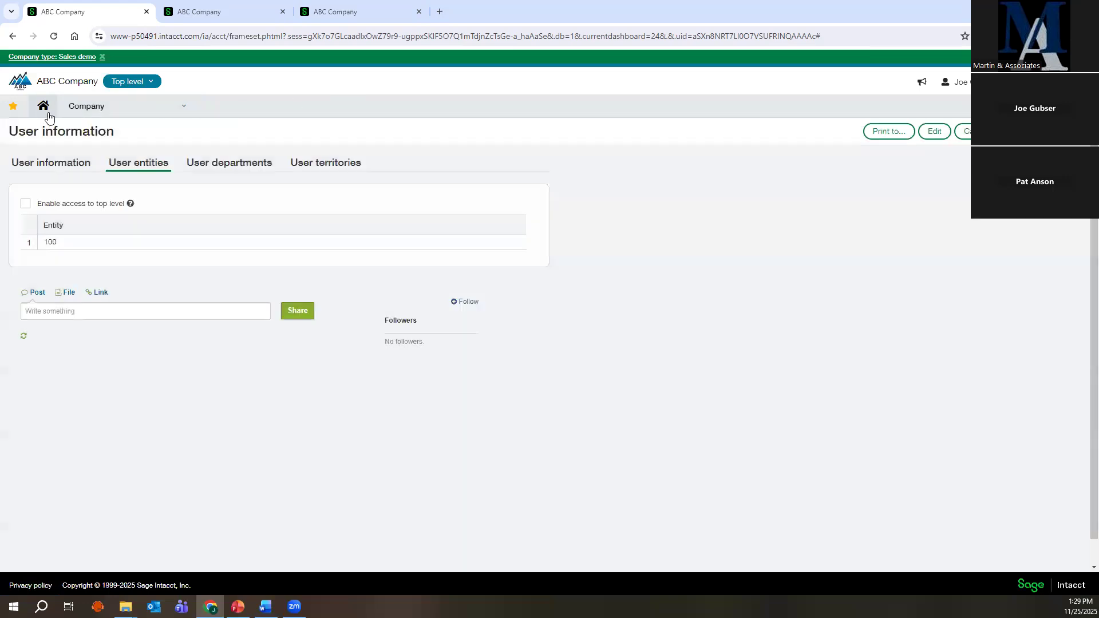
{"action": "left_click", "coordinate": [14, 107]}
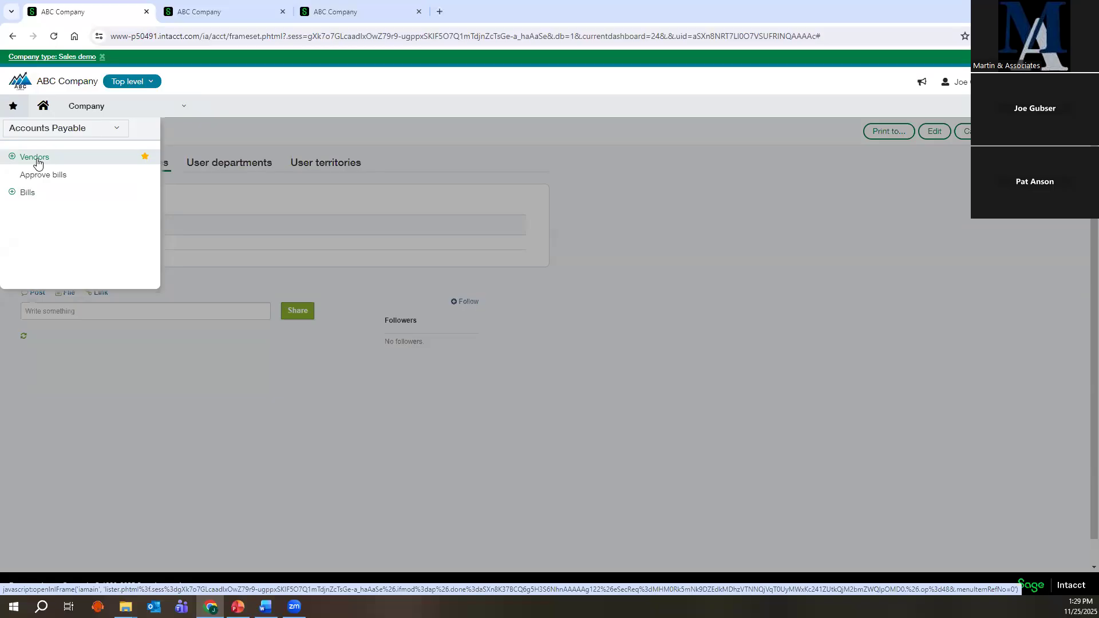
Filter the favorites by All, General Ledger and finally Accounts Payable to view each set of shortcuts.
{"action": "left_click", "coordinate": [75, 133]}
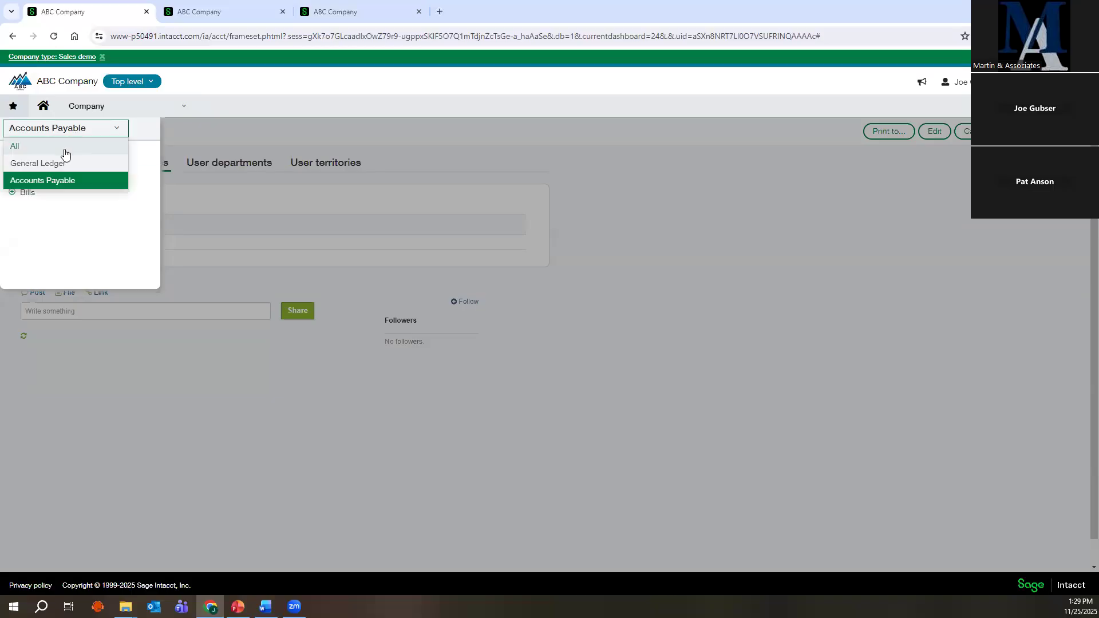
{"action": "left_click", "coordinate": [66, 148]}
{"action": "left_click", "coordinate": [96, 130]}
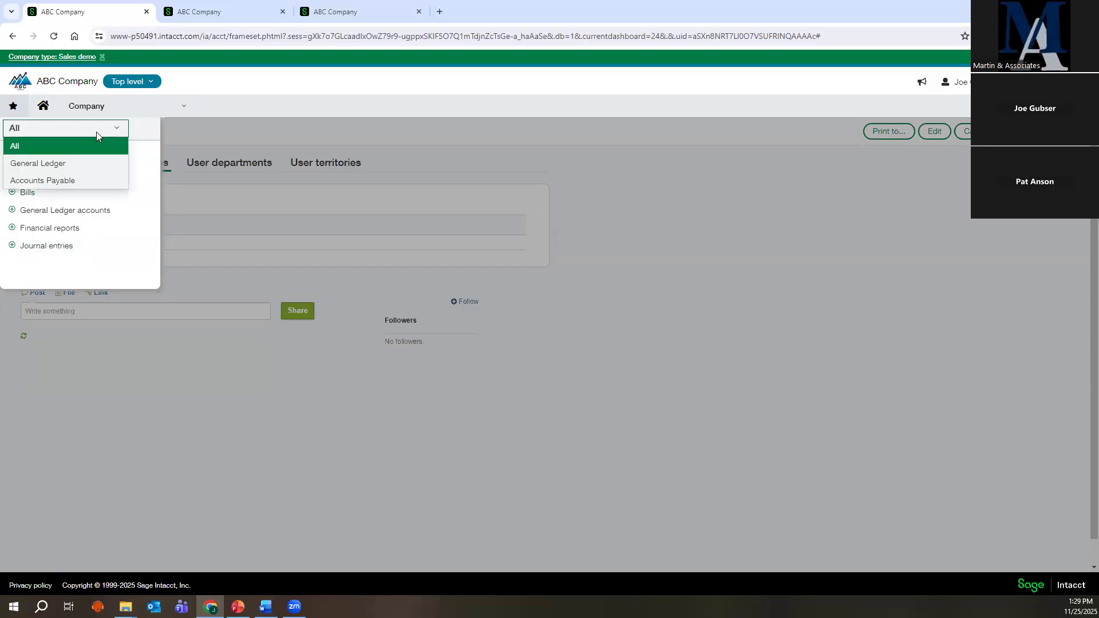
{"action": "left_click", "coordinate": [82, 165]}
{"action": "left_click", "coordinate": [95, 130]}
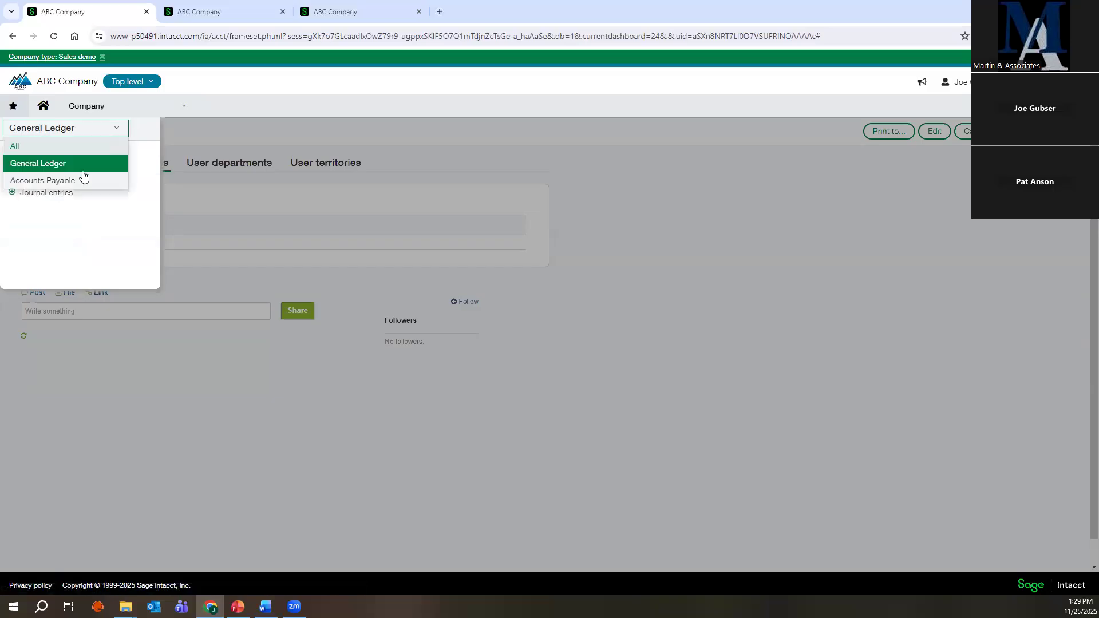
{"action": "left_click", "coordinate": [79, 180]}
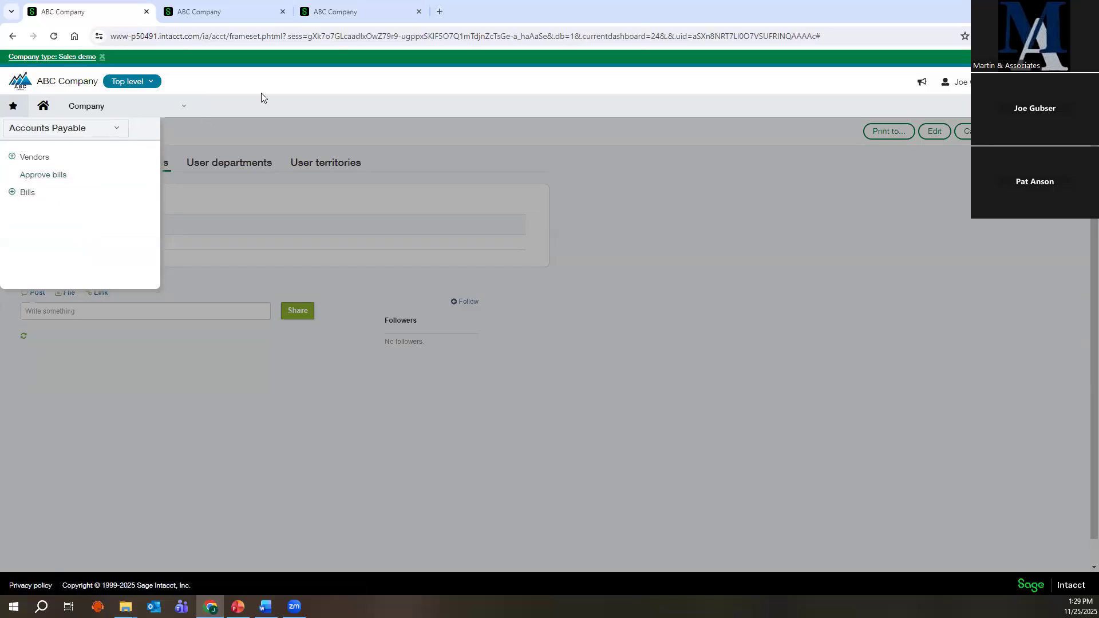
Leave the favorites and open the Vendors list in Accounts Payable.
{"action": "key", "text": "alt+Tab"}
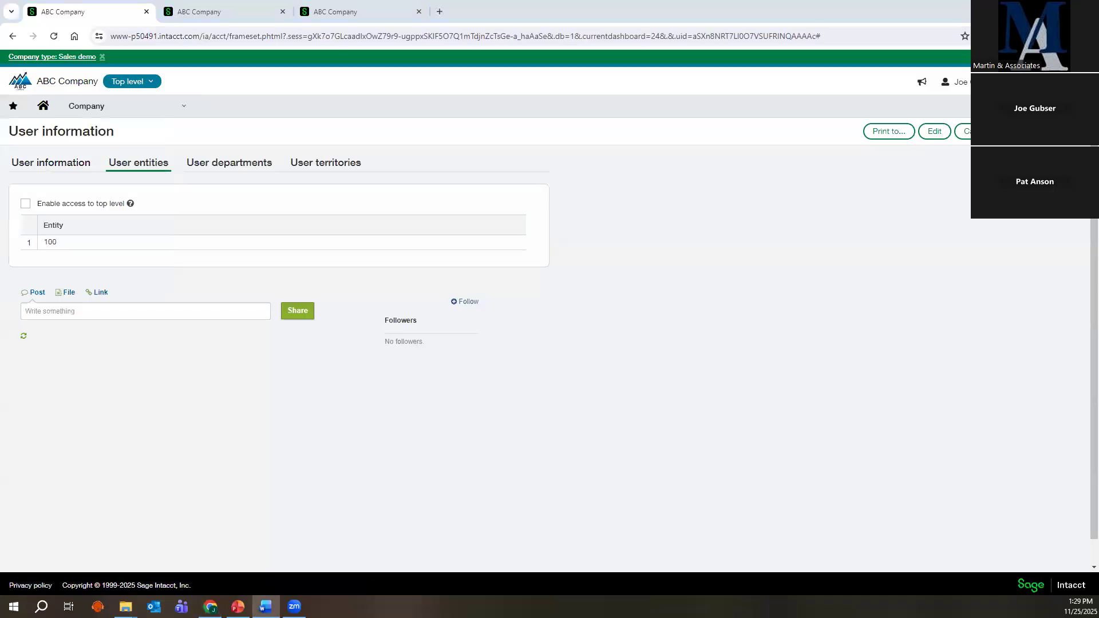
{"action": "left_click", "coordinate": [92, 107]}
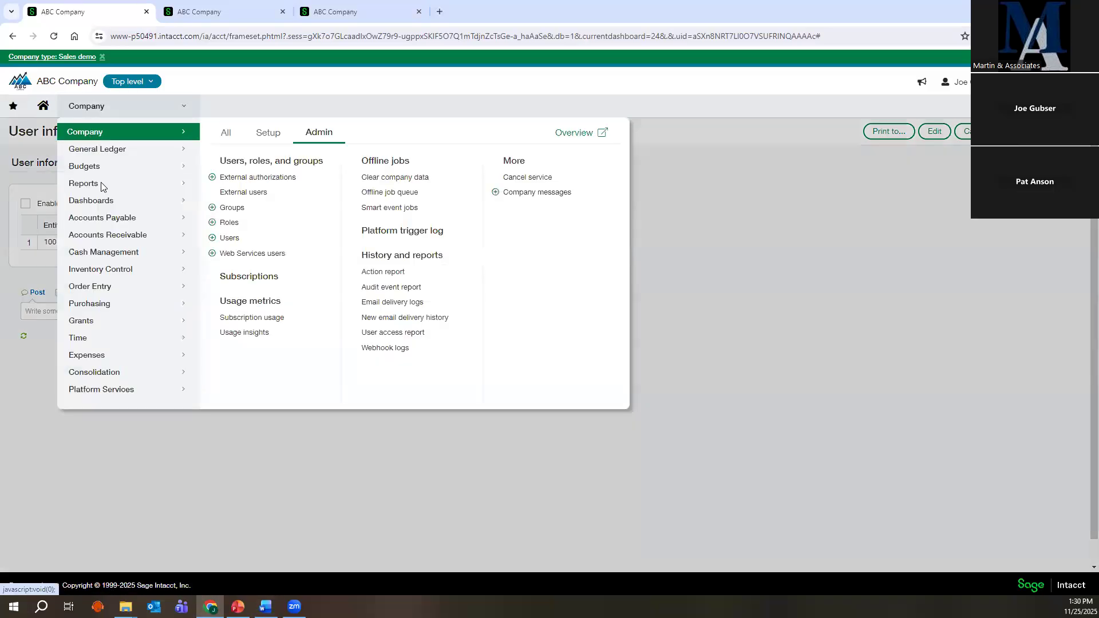
{"action": "left_click", "coordinate": [233, 171]}
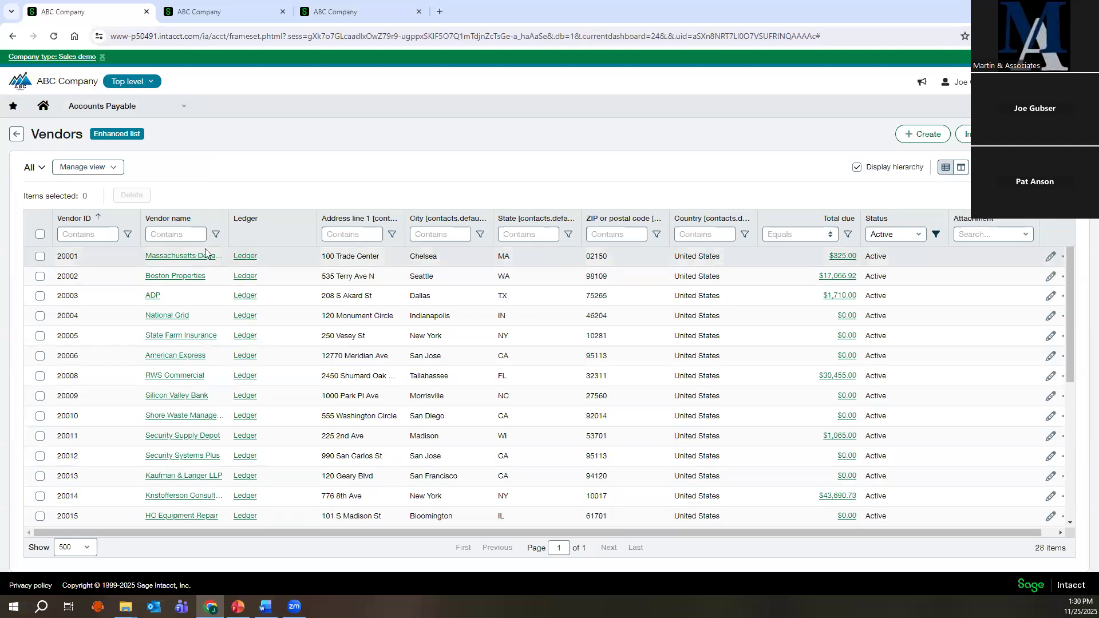
Open the Massachusetts Department of Revenue vendor record and switch it to edit mode to view its fields.
{"action": "left_click", "coordinate": [205, 255]}
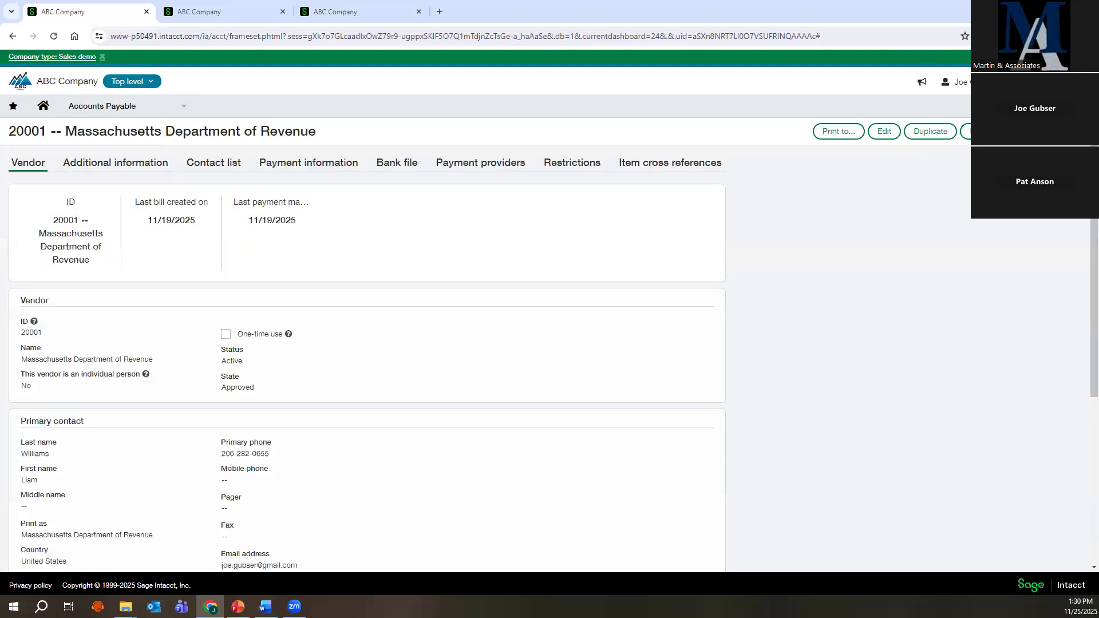
{"action": "left_click", "coordinate": [889, 129]}
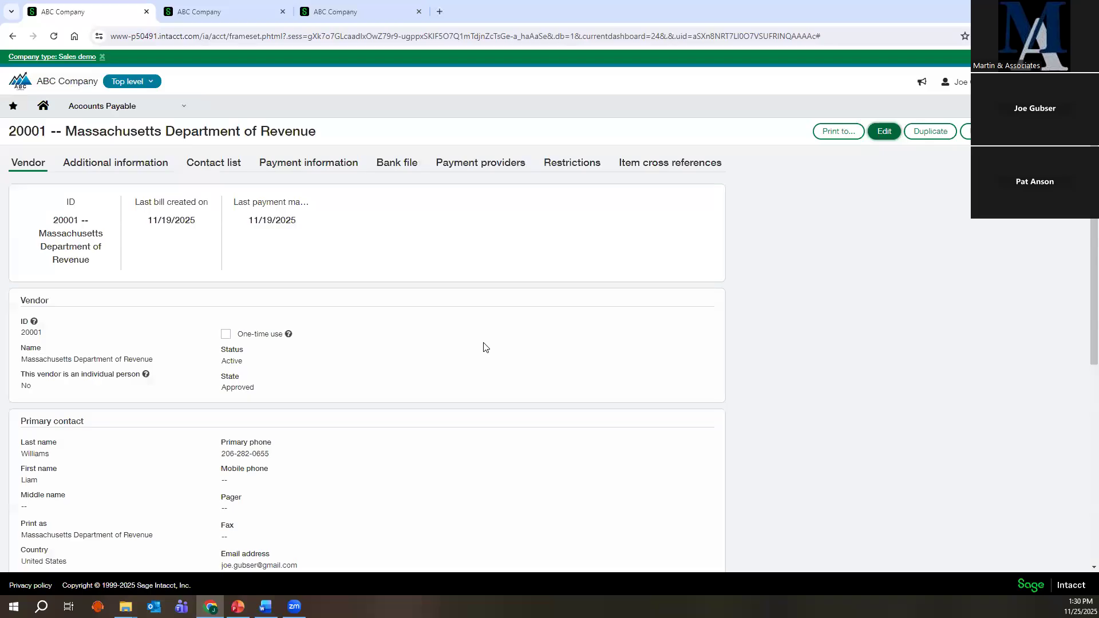
{"action": "scroll", "coordinate": [297, 454], "scroll_direction": "down", "scroll_amount": 1}
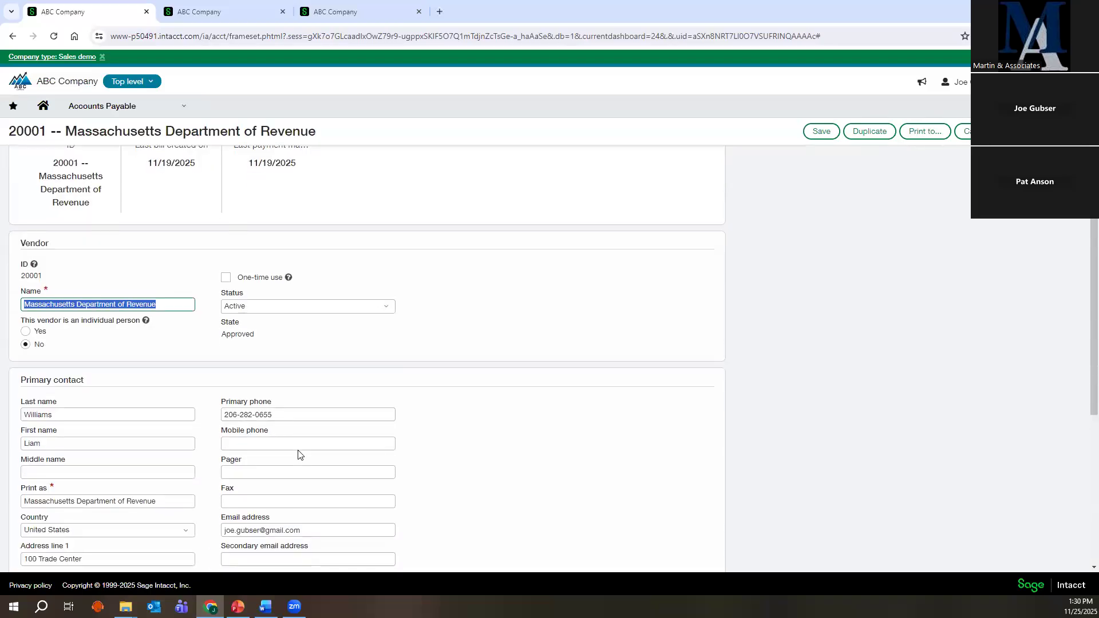
{"action": "scroll", "coordinate": [298, 453], "scroll_direction": "up", "scroll_amount": 1}
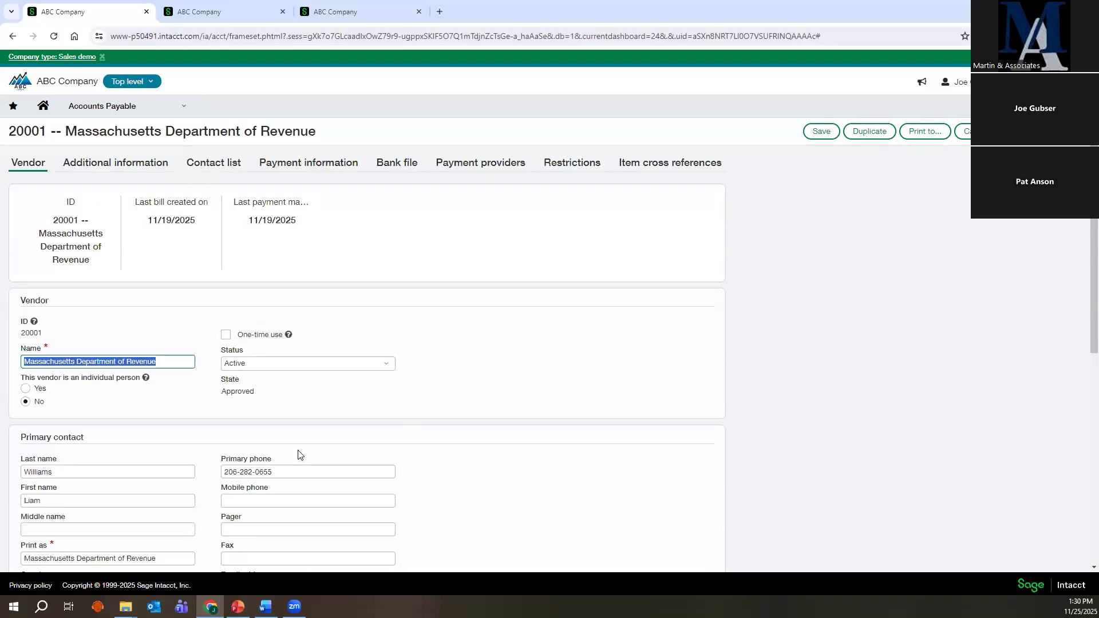
Open the help for the current page, read through the Create a vendor article and close the help window.
{"action": "left_click", "coordinate": [1030, 82]}
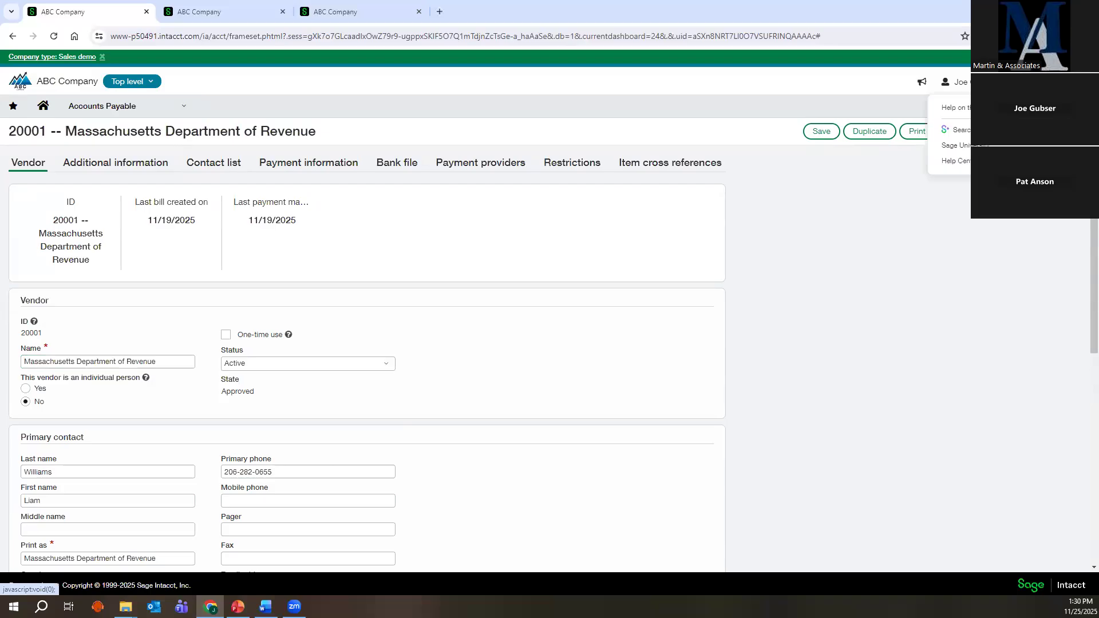
{"action": "left_click", "coordinate": [952, 108]}
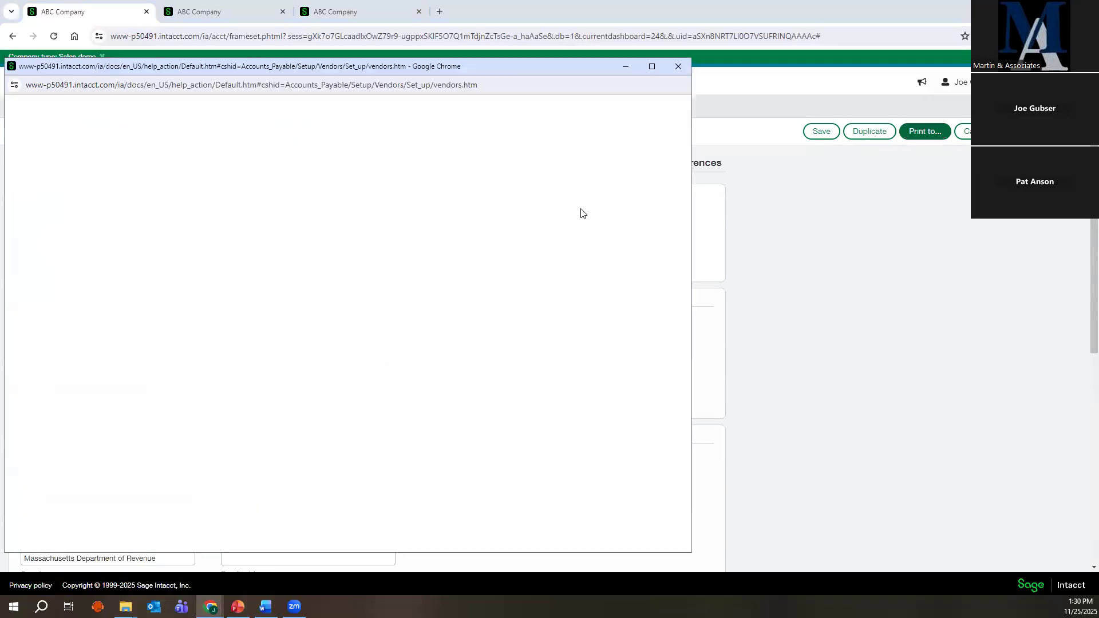
{"action": "scroll", "coordinate": [401, 299], "scroll_direction": "down", "scroll_amount": 6}
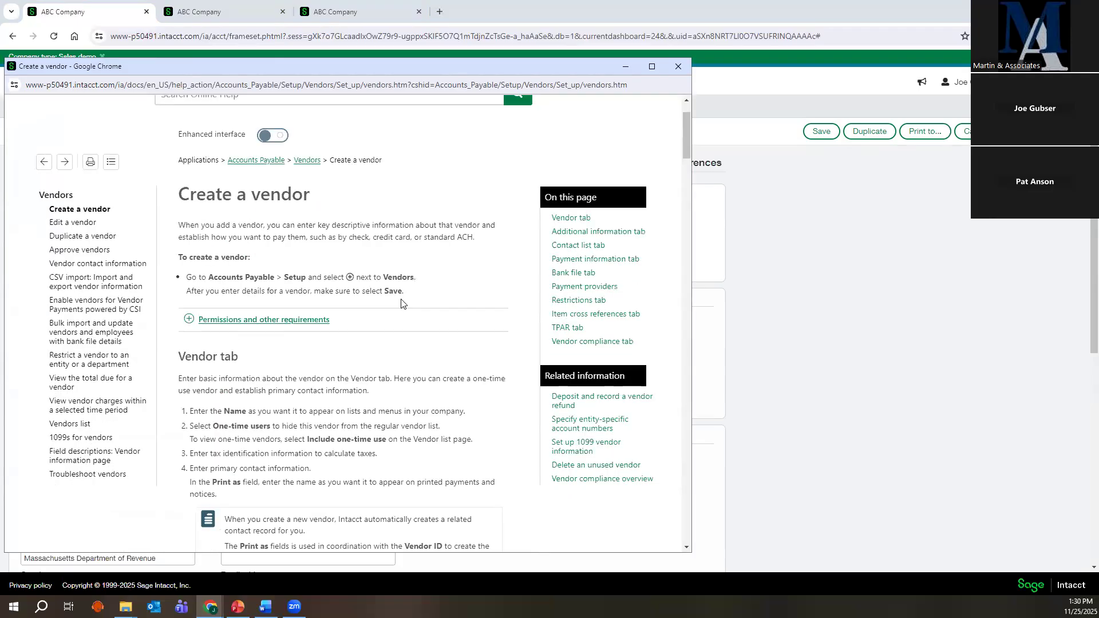
{"action": "scroll", "coordinate": [320, 289], "scroll_direction": "down", "scroll_amount": 8}
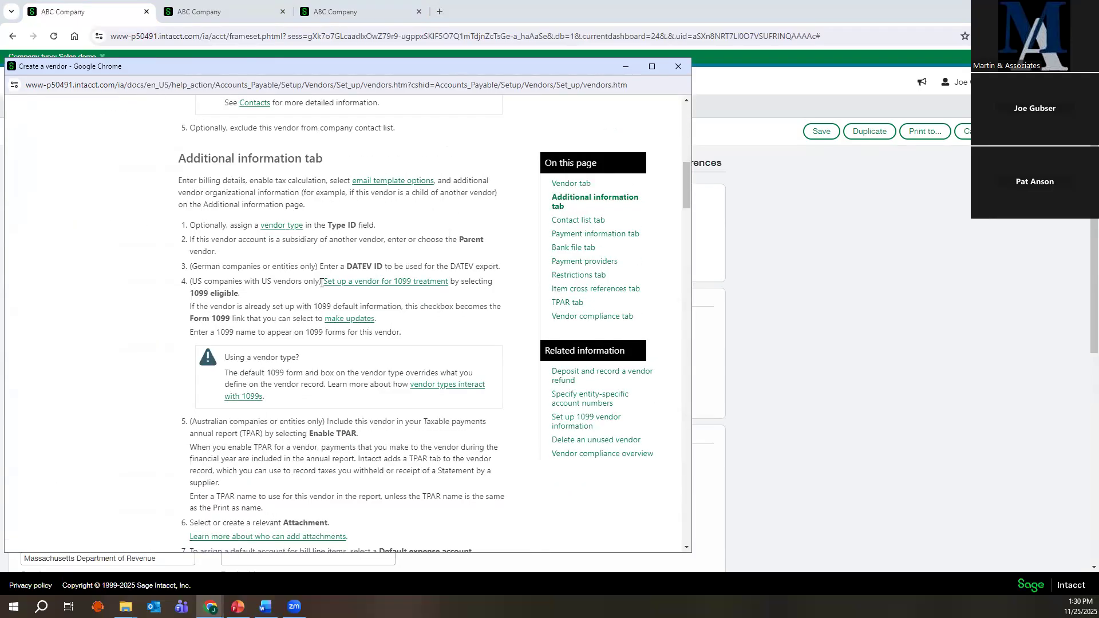
{"action": "scroll", "coordinate": [315, 286], "scroll_direction": "down", "scroll_amount": 10}
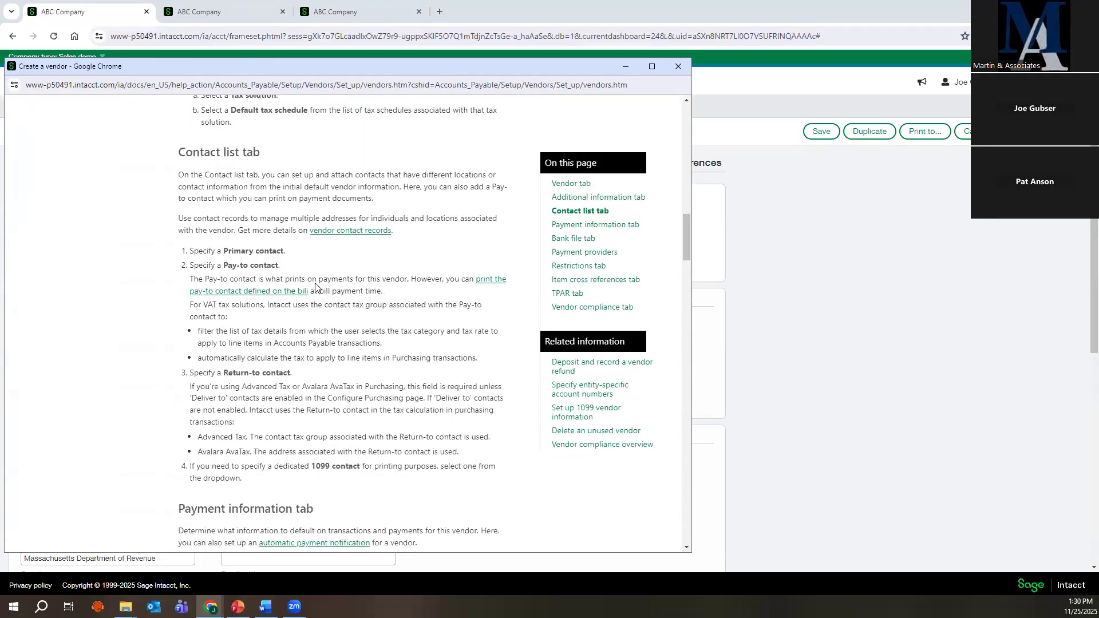
{"action": "scroll", "coordinate": [315, 283], "scroll_direction": "down", "scroll_amount": 7}
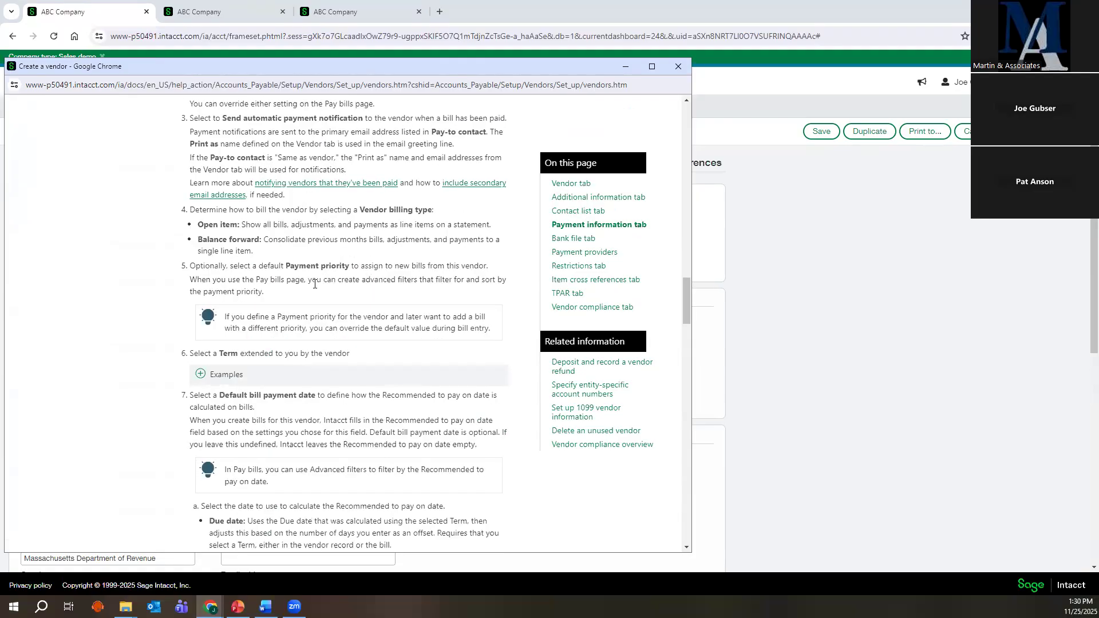
{"action": "scroll", "coordinate": [314, 283], "scroll_direction": "down", "scroll_amount": 3}
{"action": "scroll", "coordinate": [418, 343], "scroll_direction": "up", "scroll_amount": 20}
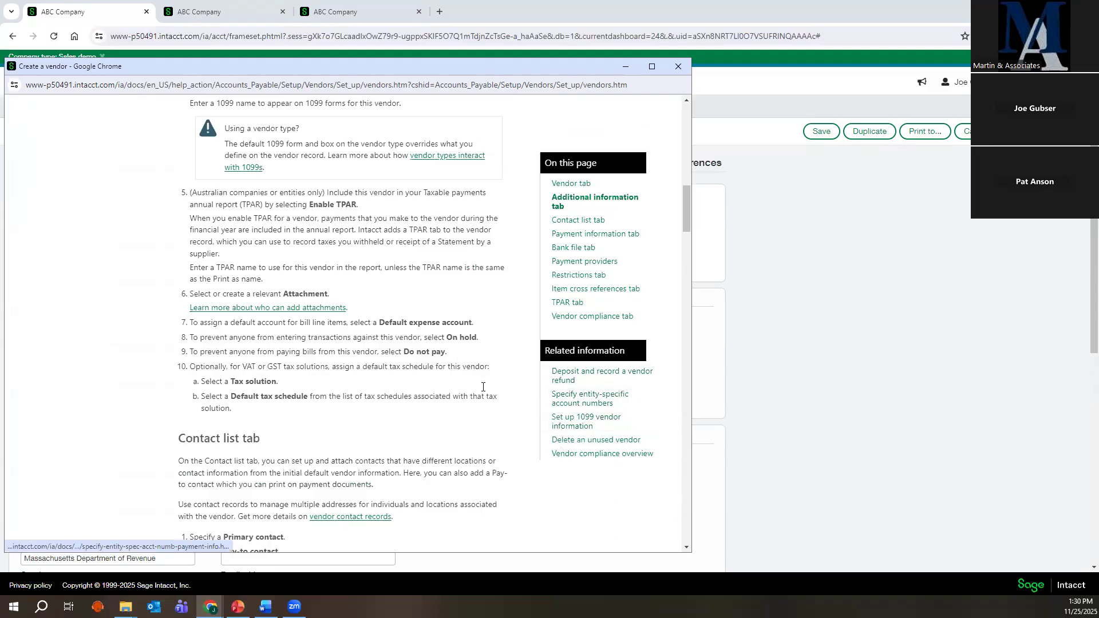
{"action": "scroll", "coordinate": [367, 359], "scroll_direction": "up", "scroll_amount": 12}
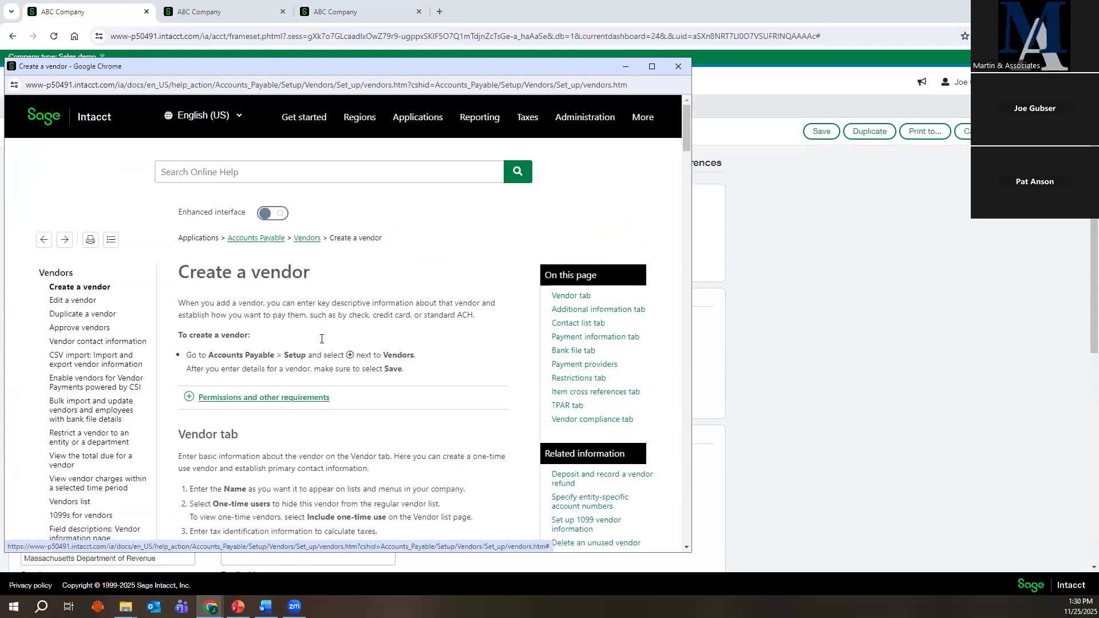
{"action": "left_click", "coordinate": [678, 67]}
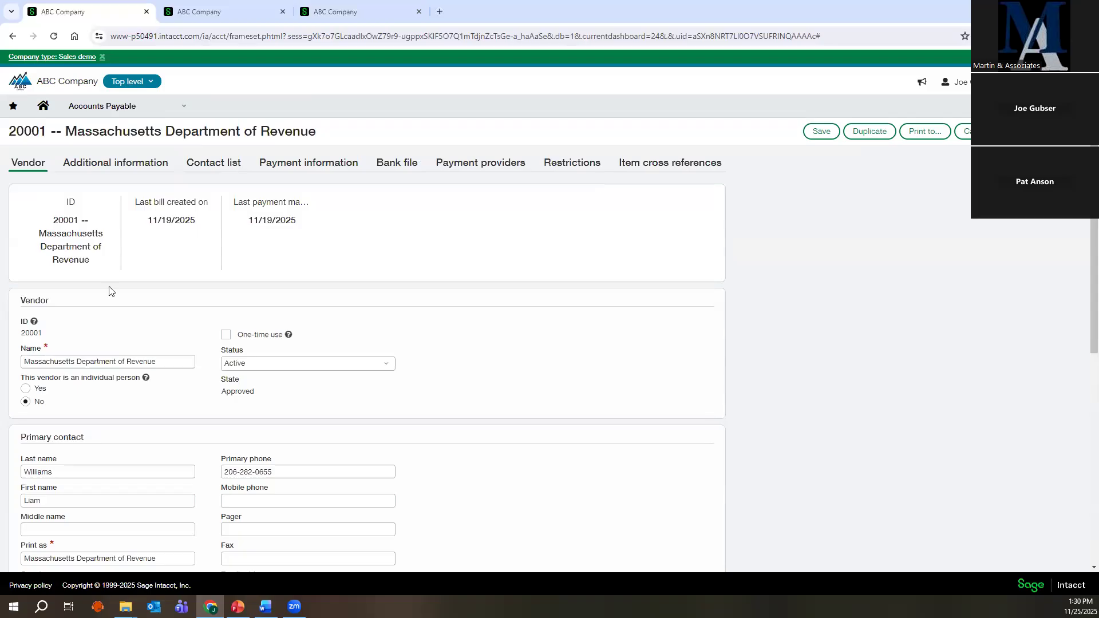
Ask Search help "How do I setup a vendor", read the answer with its related links and close the assistant.
{"action": "key", "text": "alt+Tab"}
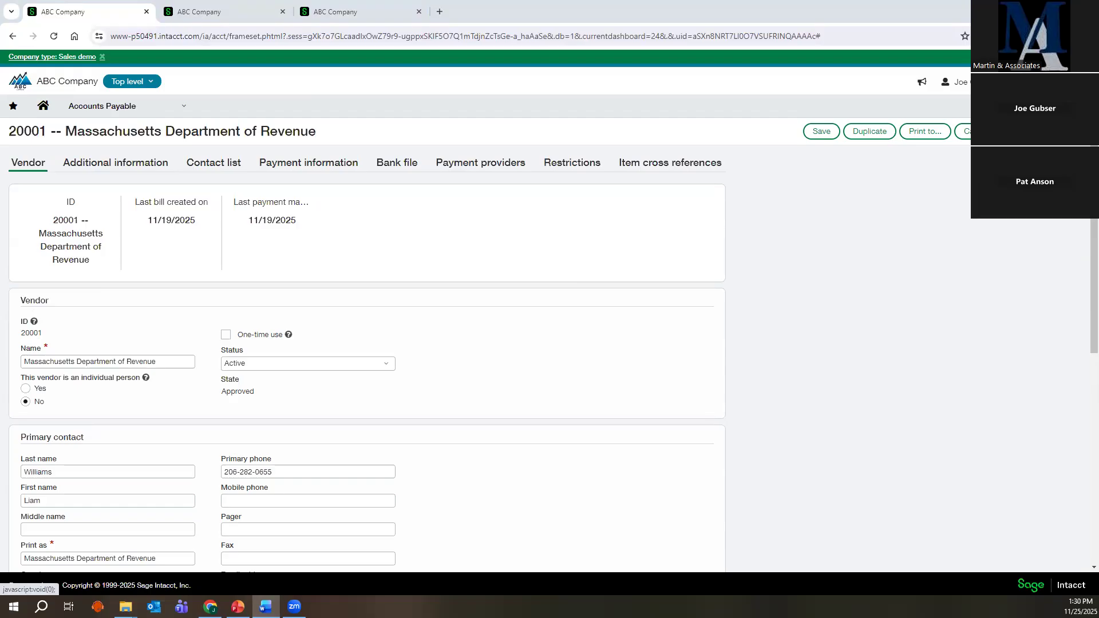
{"action": "left_click", "coordinate": [1029, 82]}
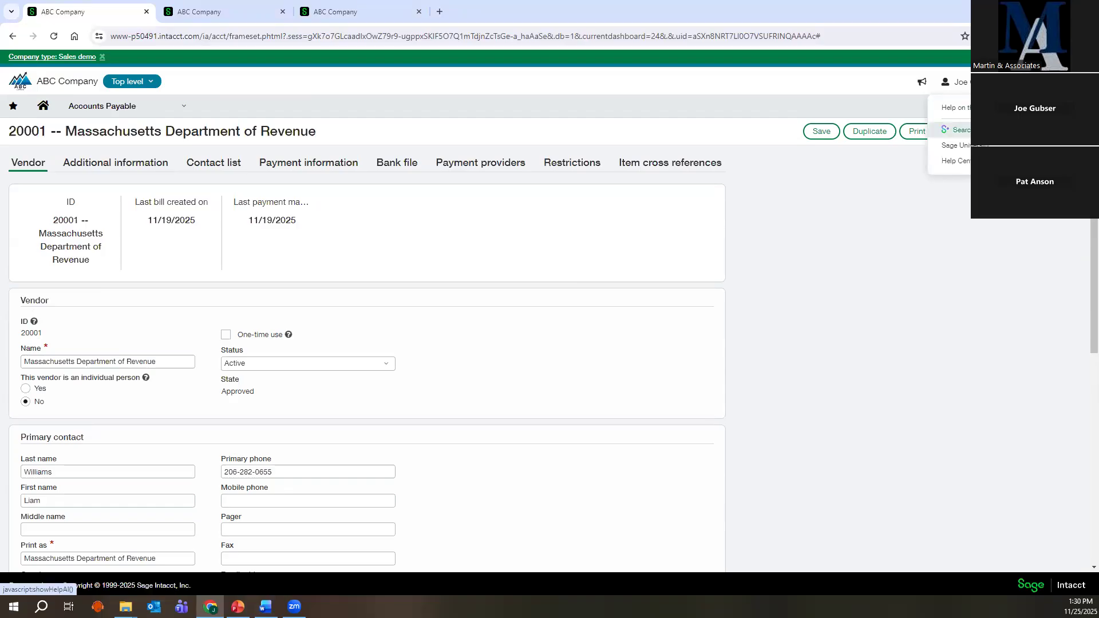
{"action": "left_click", "coordinate": [957, 129]}
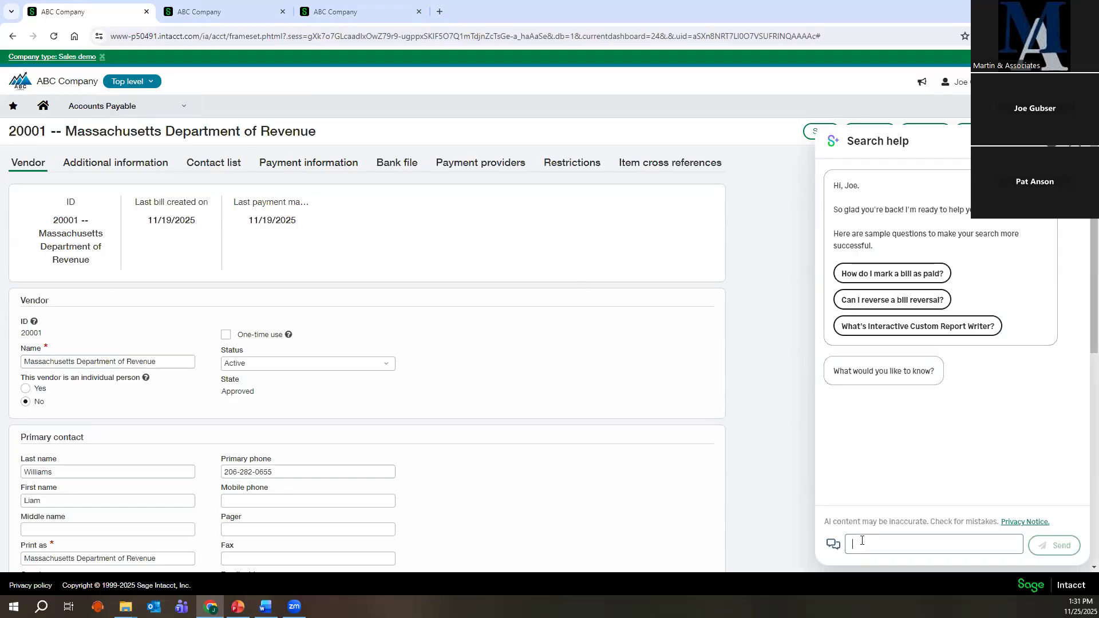
{"action": "type", "text": "How do I setup a vendopr"}
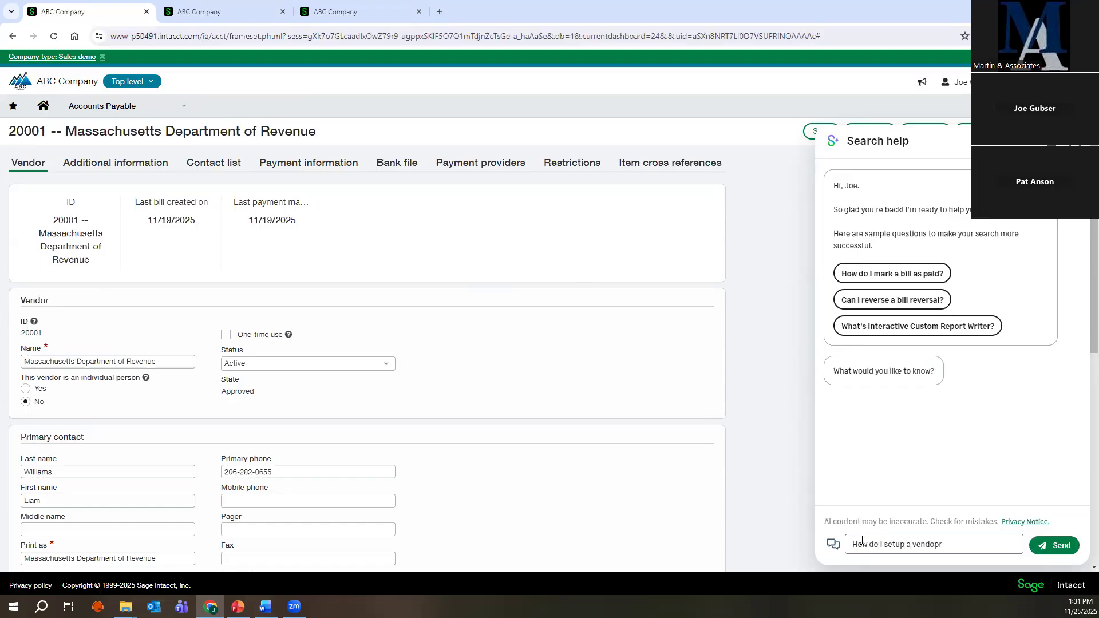
{"action": "type", "text": "t"}
{"action": "key", "text": "Return"}
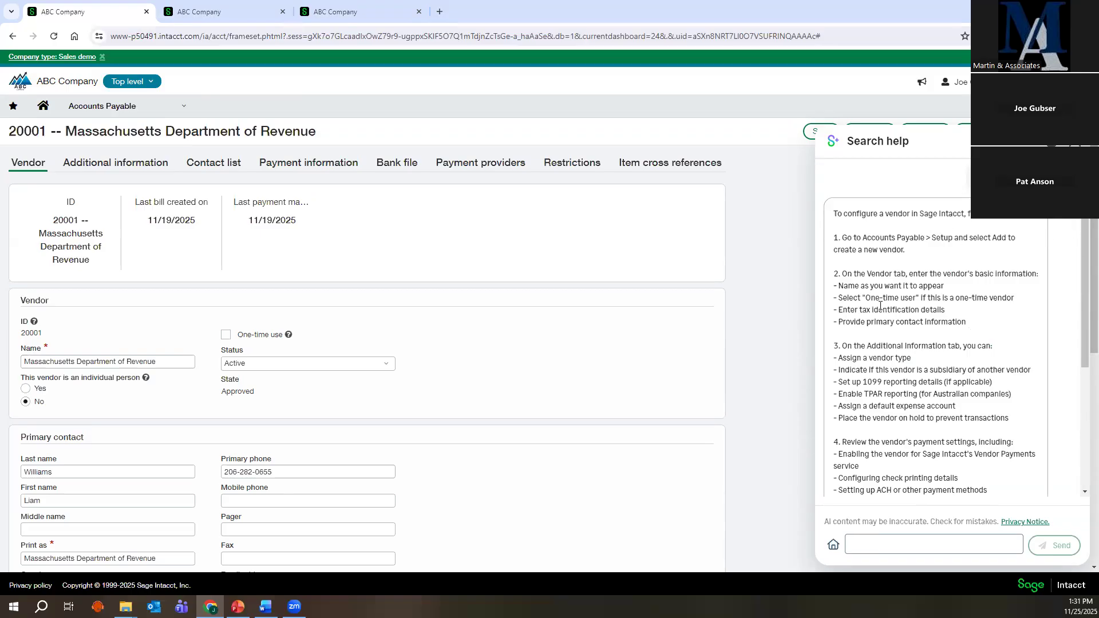
{"action": "scroll", "coordinate": [874, 327], "scroll_direction": "down", "scroll_amount": 1}
{"action": "scroll", "coordinate": [874, 327], "scroll_direction": "down", "scroll_amount": 2}
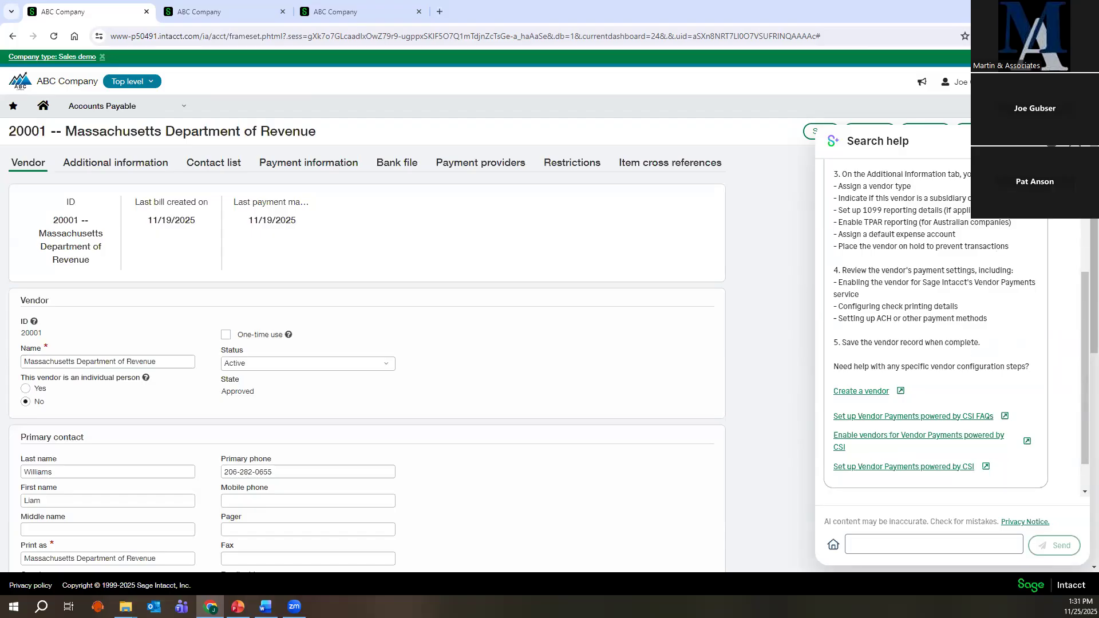
{"action": "left_click", "coordinate": [1074, 141]}
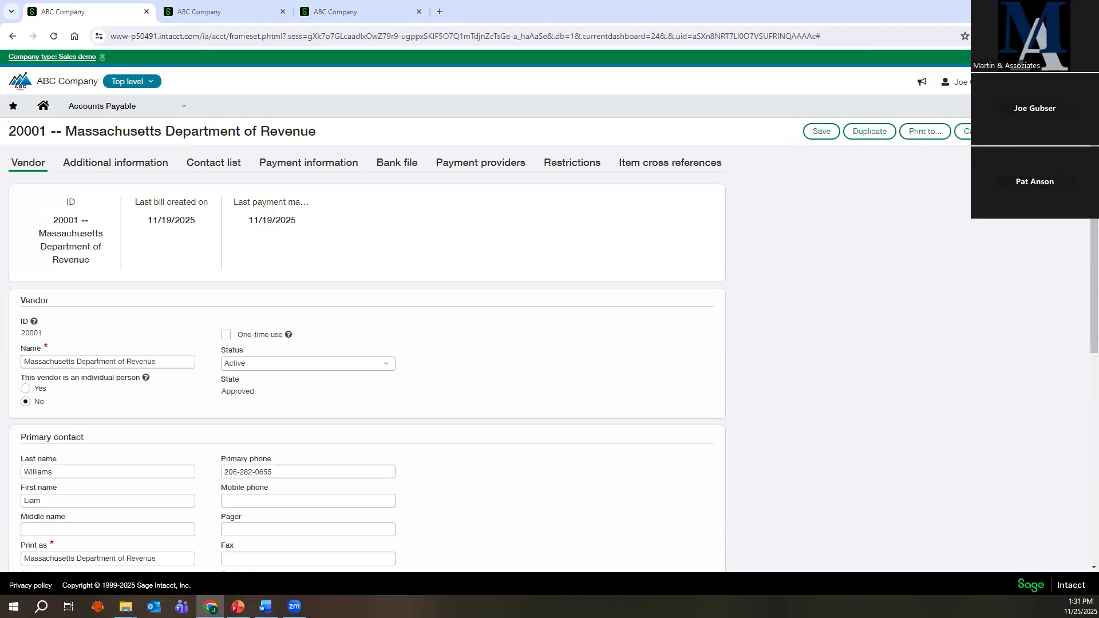
Open the Departments list from the Reports setup dimensions, leaving the vendor record without saving.
{"action": "key", "text": "alt+Tab"}
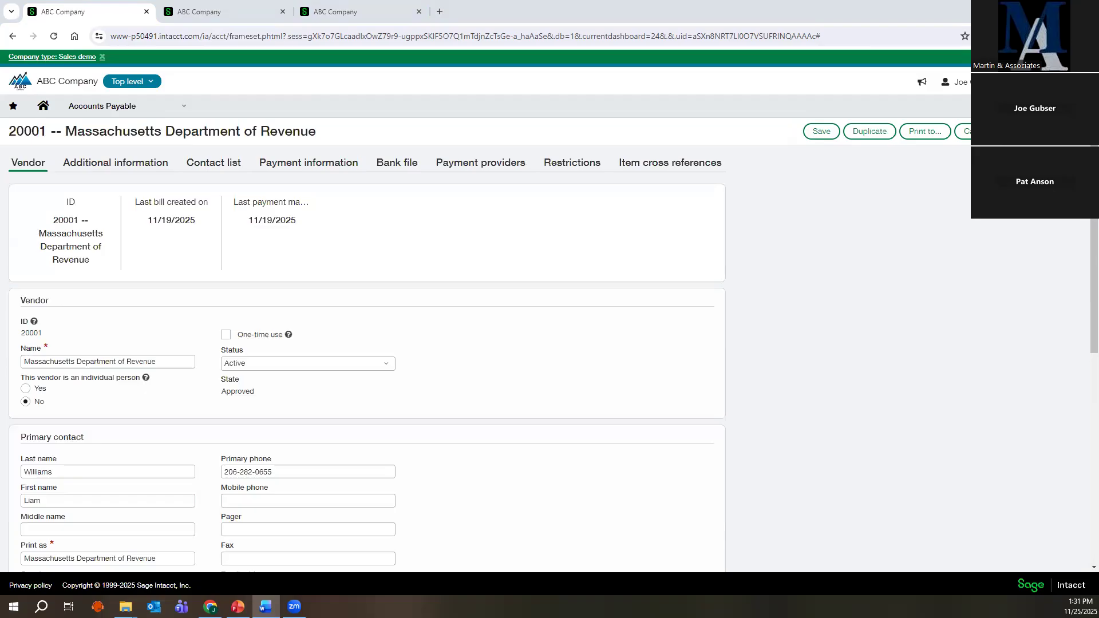
{"action": "left_click", "coordinate": [100, 112]}
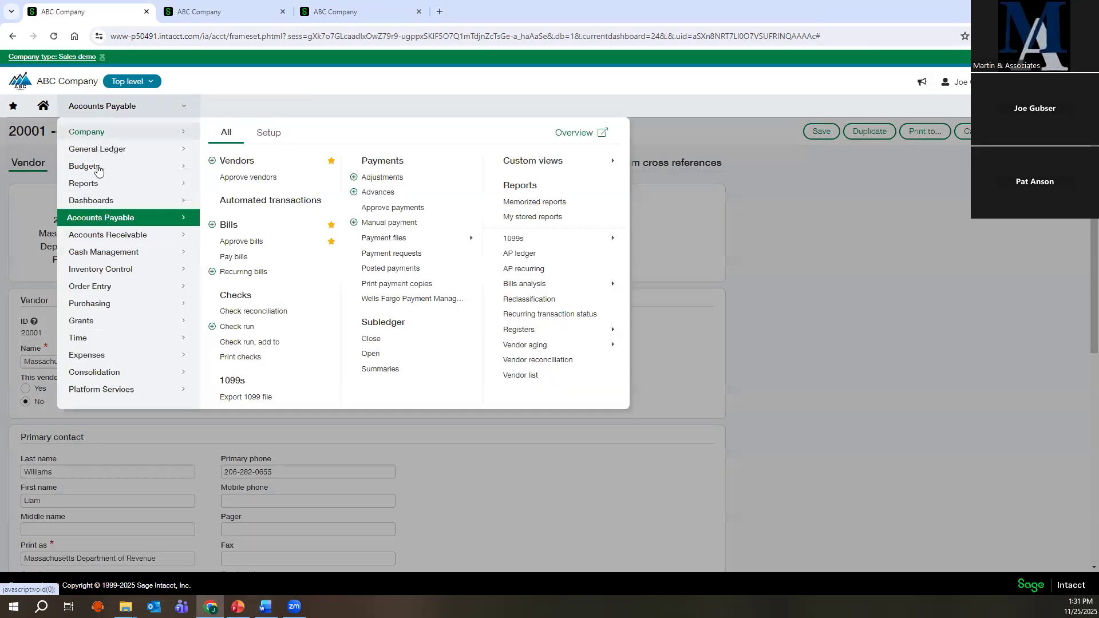
{"action": "mouse_move", "coordinate": [106, 180]}
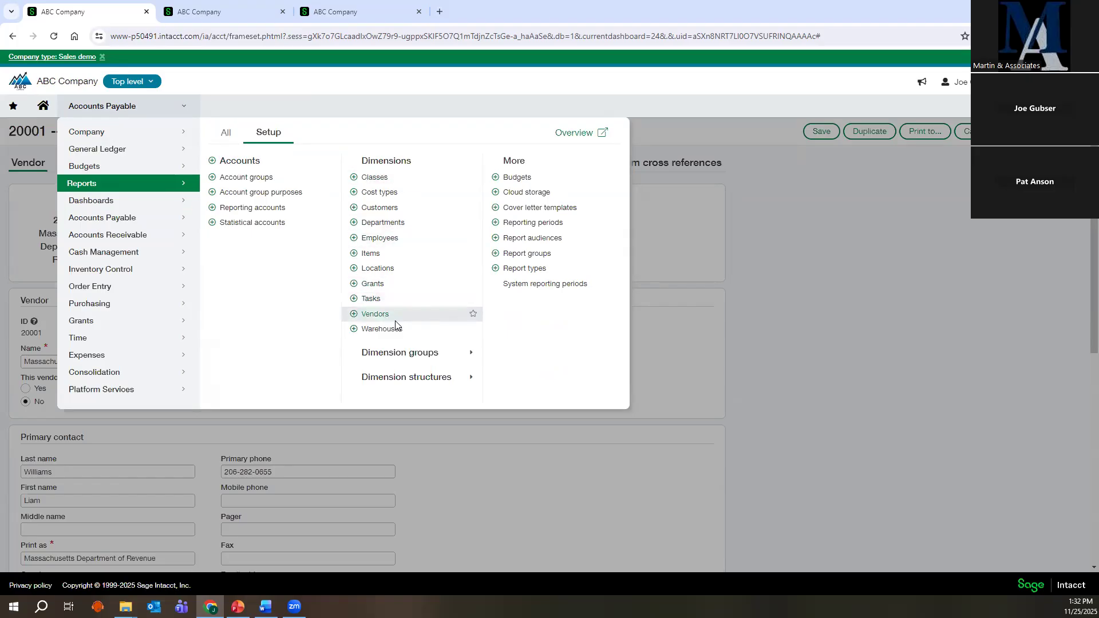
{"action": "left_click", "coordinate": [378, 228]}
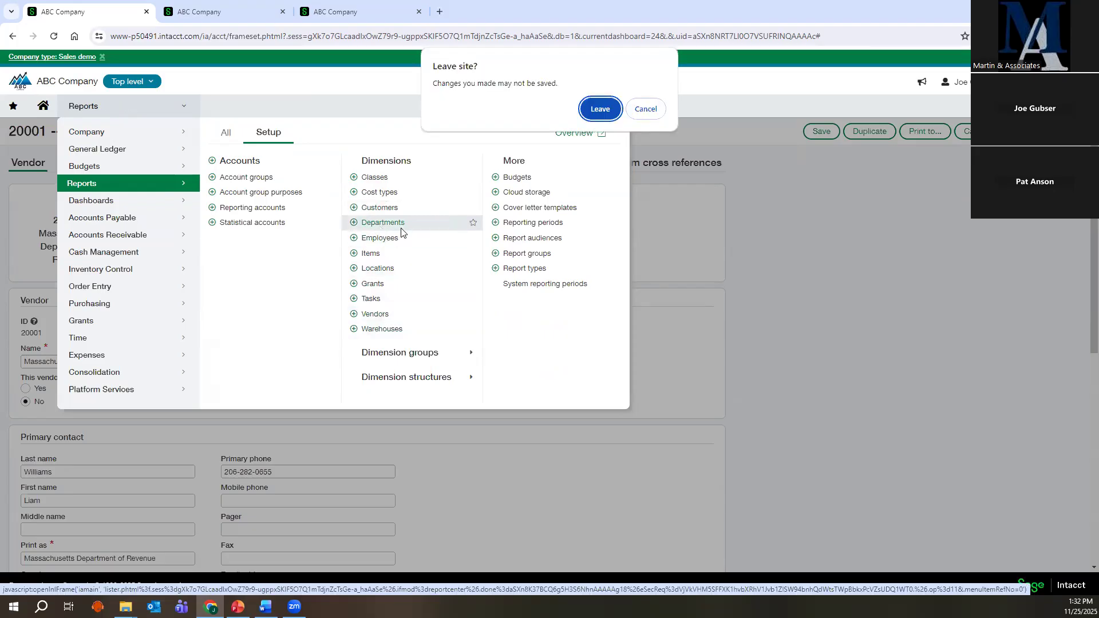
{"action": "left_click", "coordinate": [589, 115]}
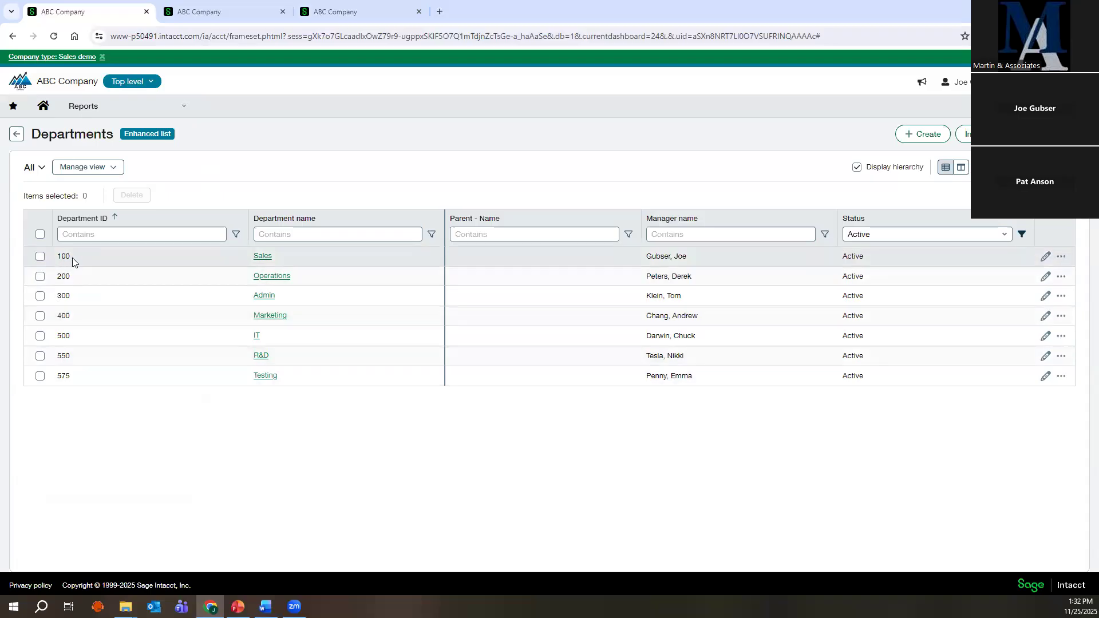
Open the Sales department in edit mode to view its fields and cancel back to the Departments list.
{"action": "left_click", "coordinate": [261, 259]}
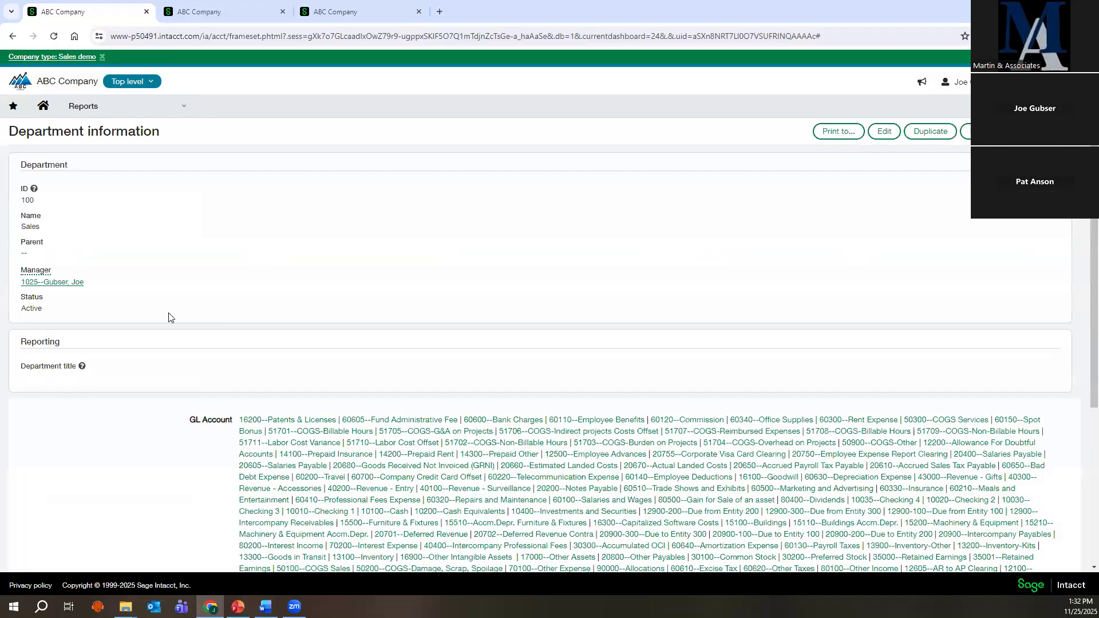
{"action": "left_click", "coordinate": [882, 134]}
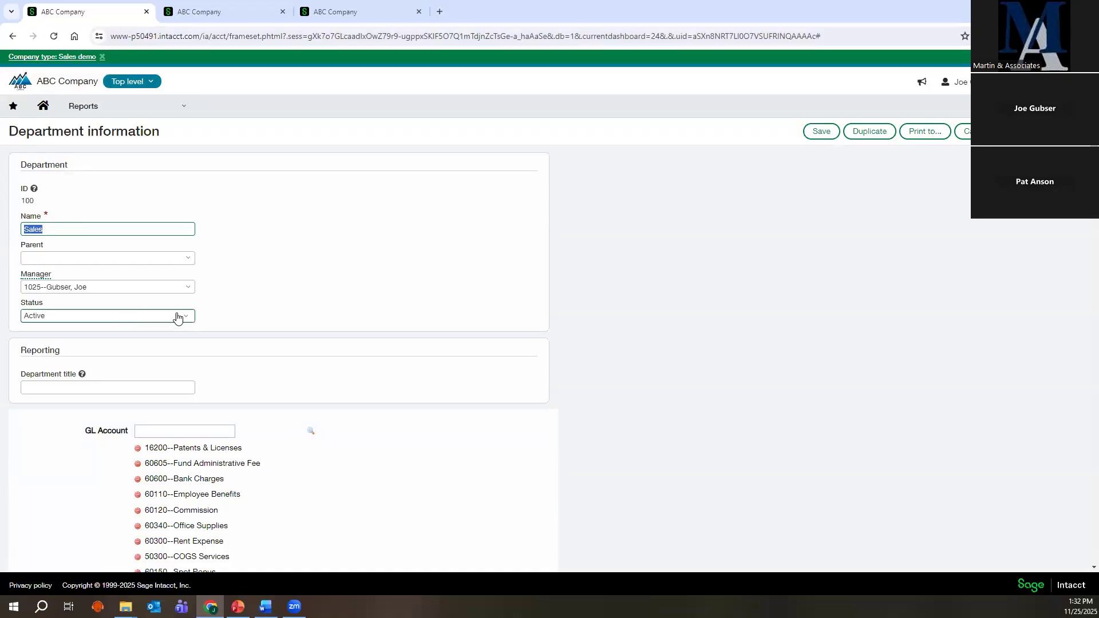
{"action": "left_click", "coordinate": [966, 131]}
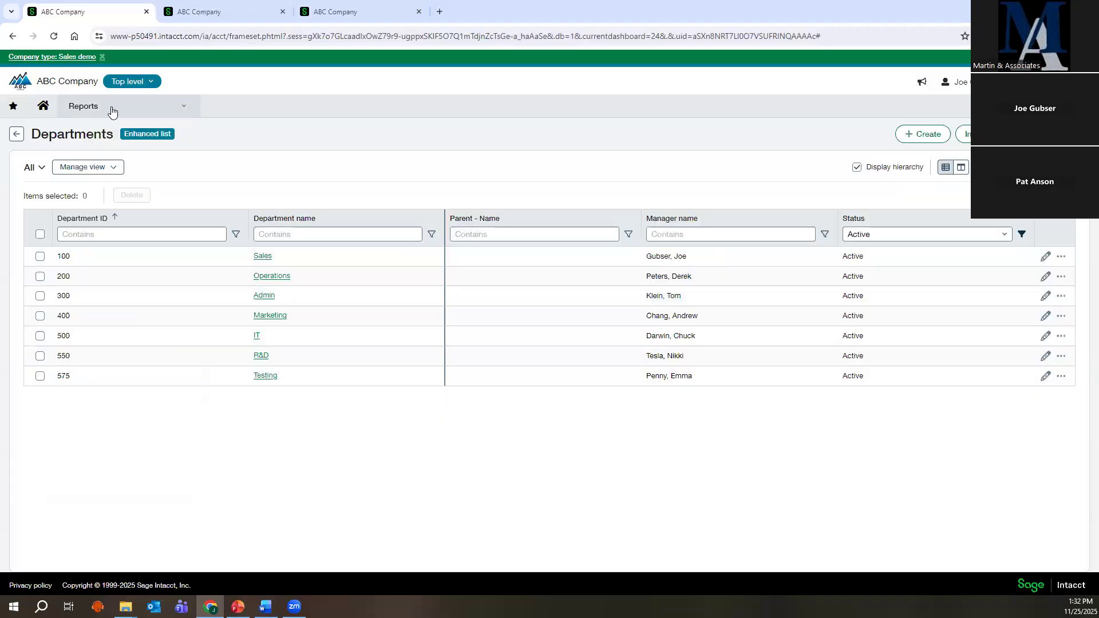
Open the Classes list from the Reports dimensions, view the Aerospace class in edit mode and cancel back to the list.
{"action": "left_click", "coordinate": [109, 106]}
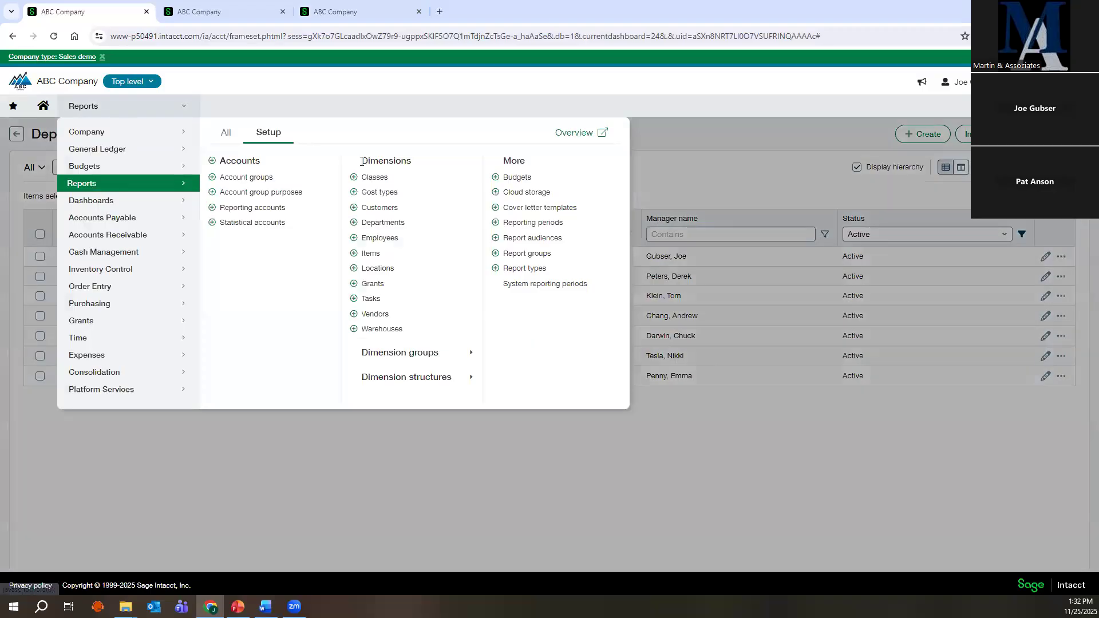
{"action": "left_click", "coordinate": [375, 177]}
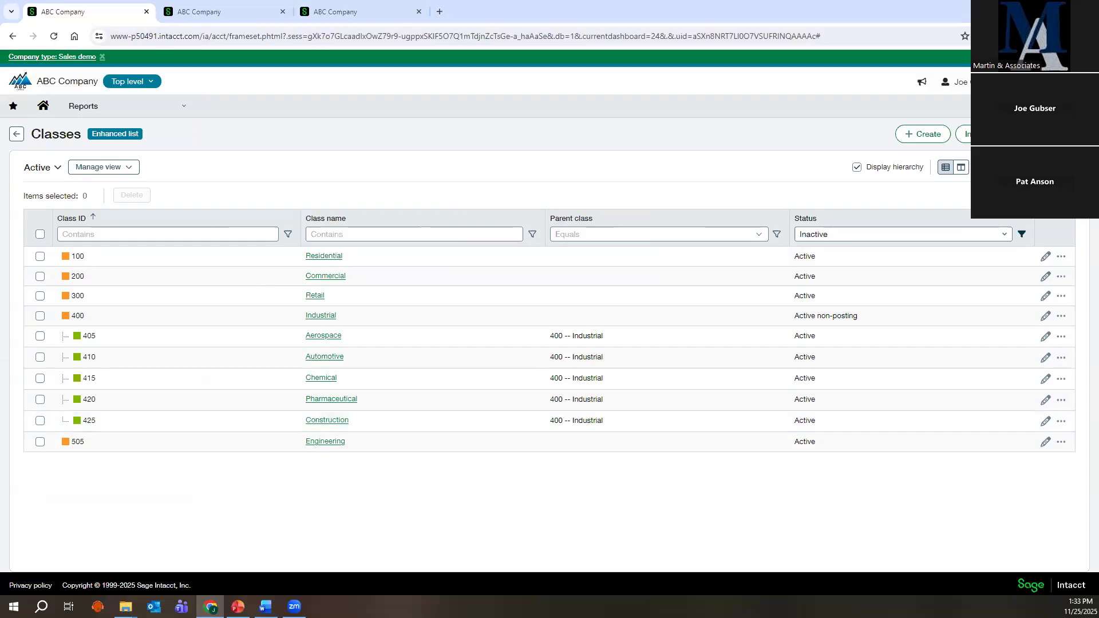
{"action": "left_click", "coordinate": [320, 336]}
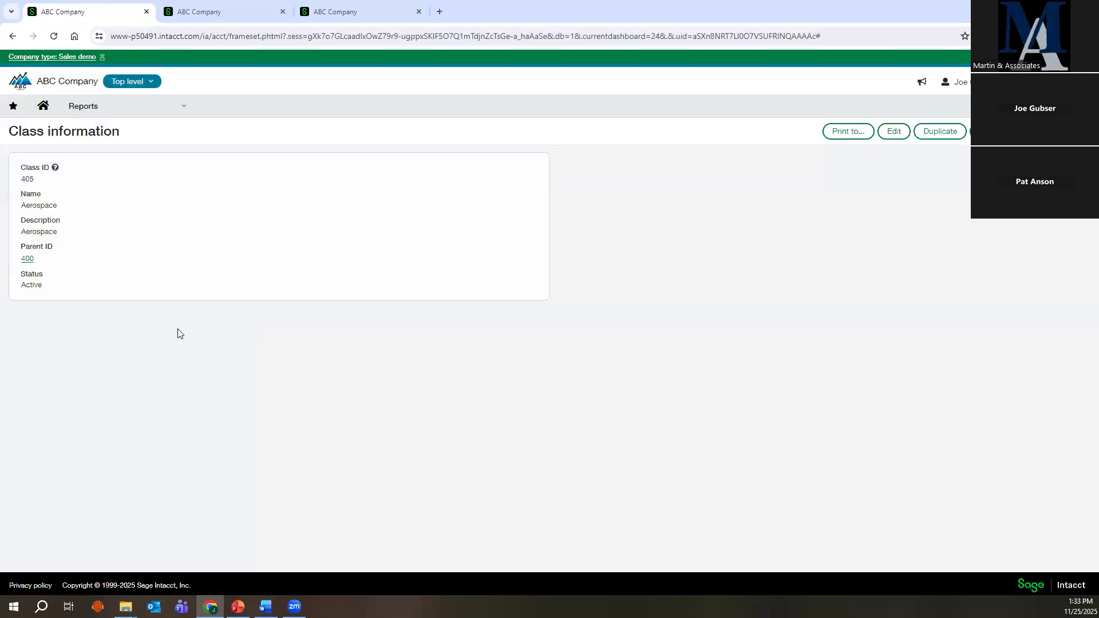
{"action": "left_click", "coordinate": [892, 133]}
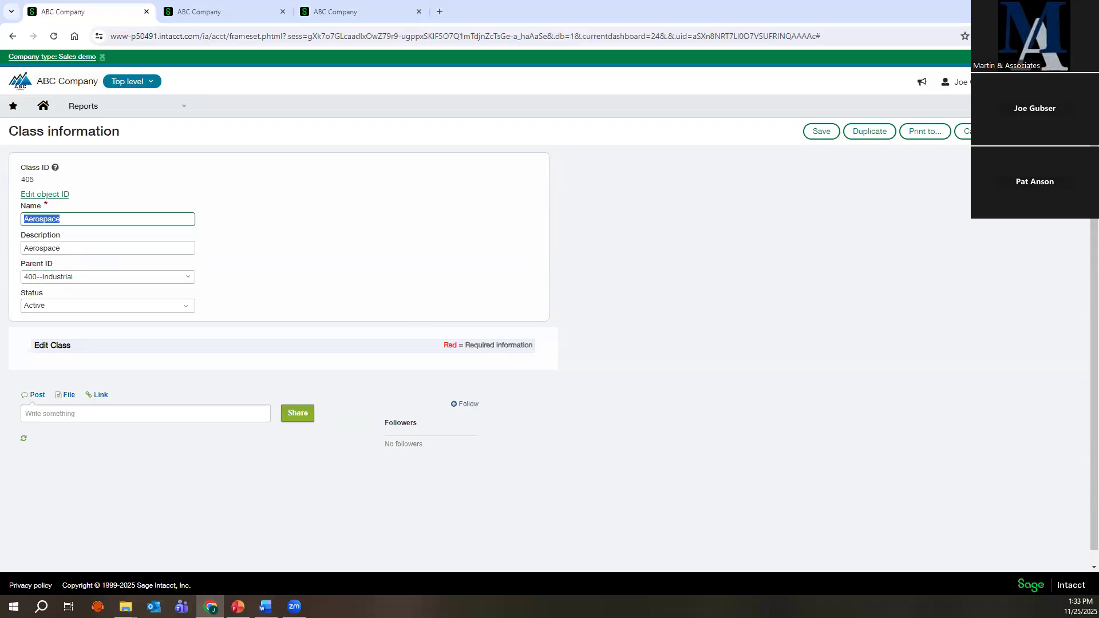
{"action": "left_click", "coordinate": [963, 131]}
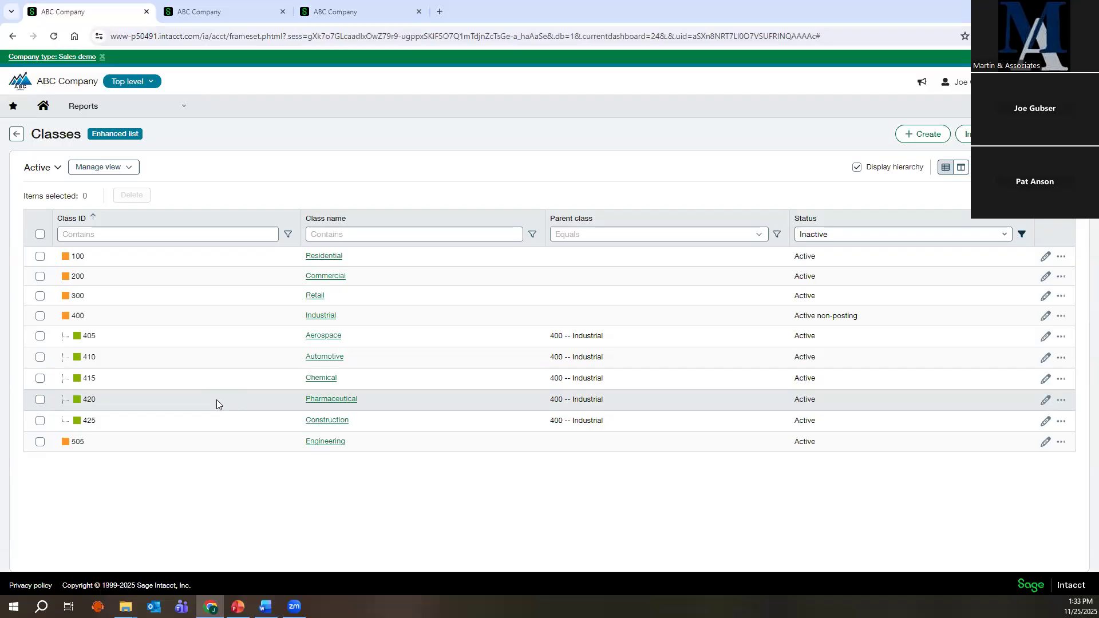
Open the Terminology list from the Company setup and look through the dimension terms and their custom terminology.
{"action": "left_click", "coordinate": [95, 112]}
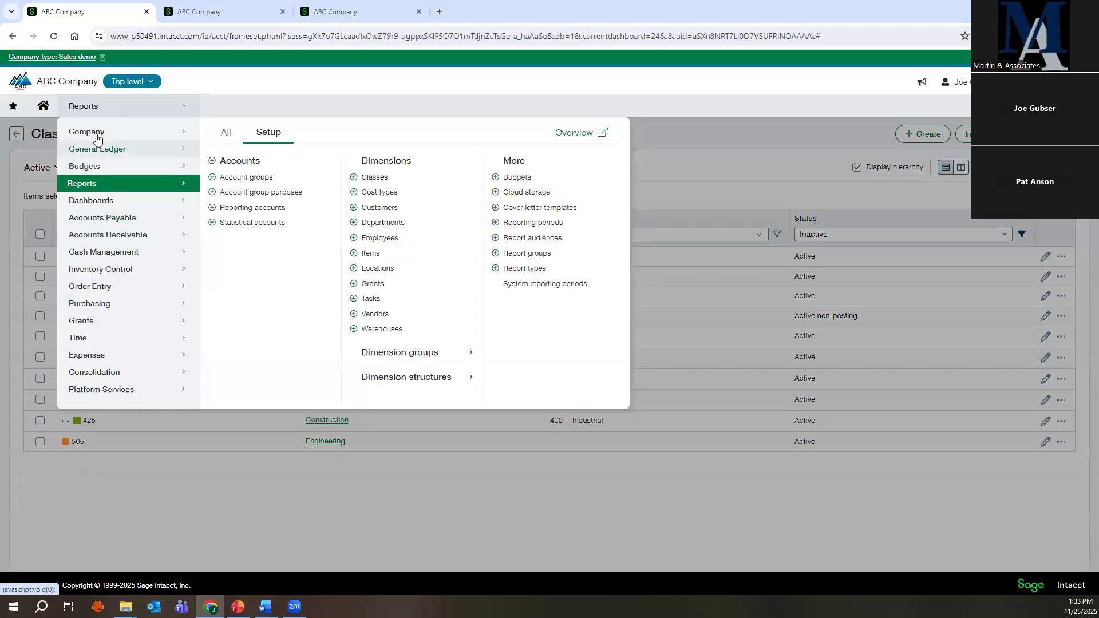
{"action": "left_click", "coordinate": [97, 137]}
{"action": "left_click", "coordinate": [262, 135]}
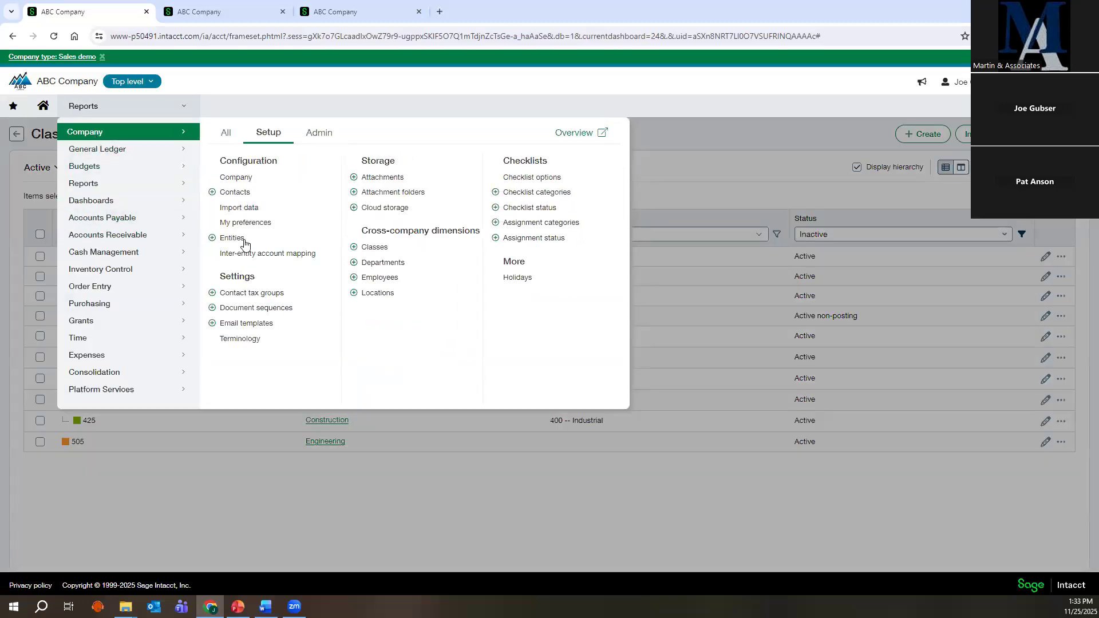
{"action": "left_click", "coordinate": [262, 337]}
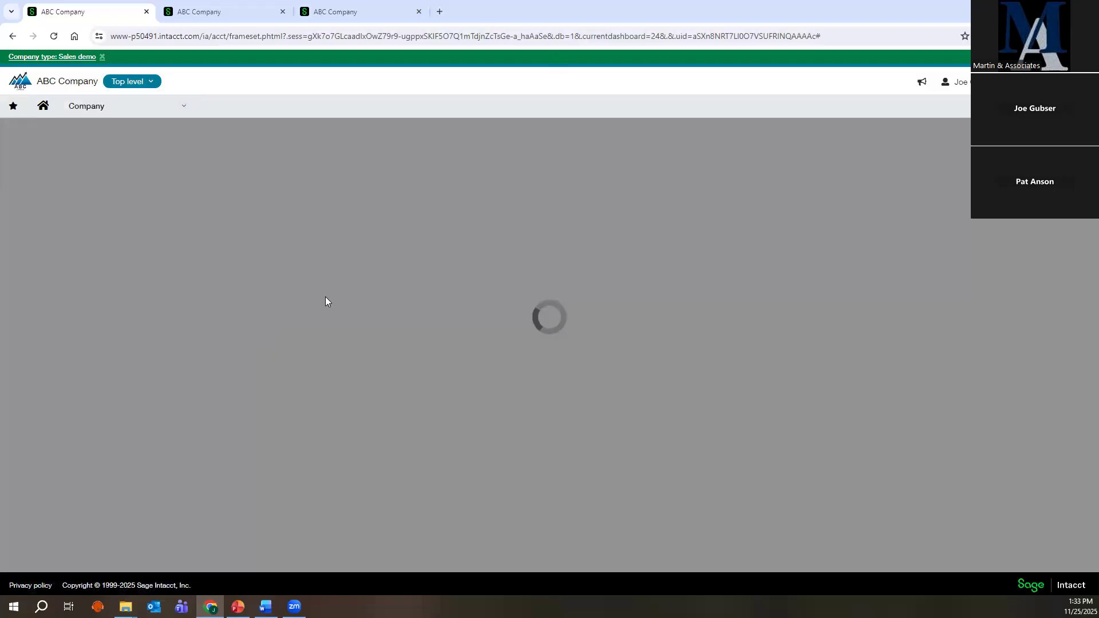
{"action": "scroll", "coordinate": [130, 255], "scroll_direction": "down", "scroll_amount": 1}
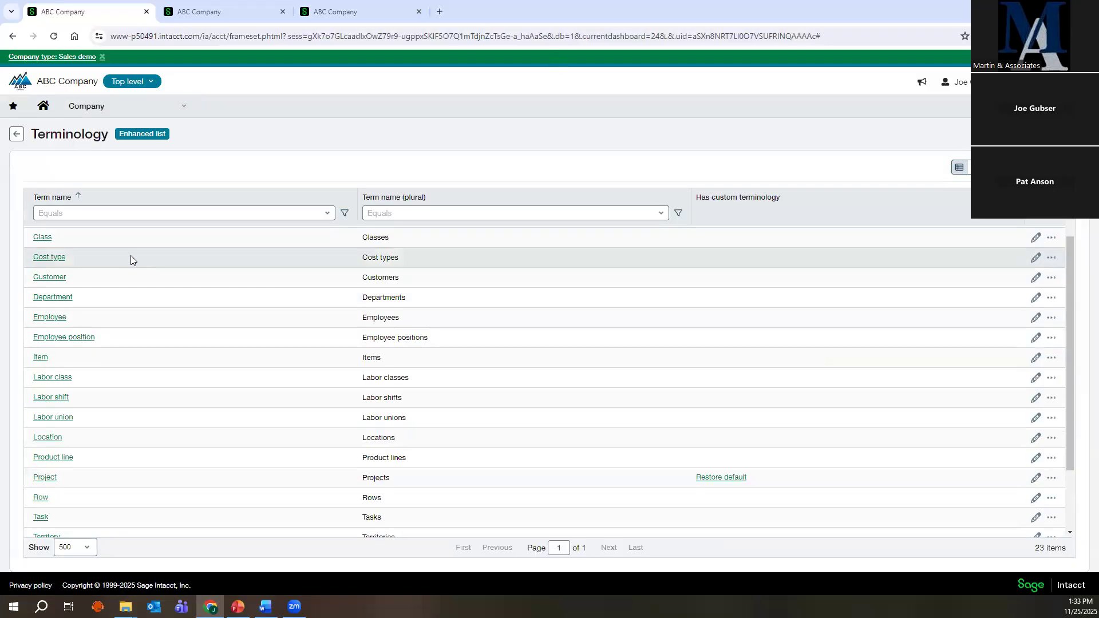
{"action": "scroll", "coordinate": [125, 456], "scroll_direction": "up", "scroll_amount": 1}
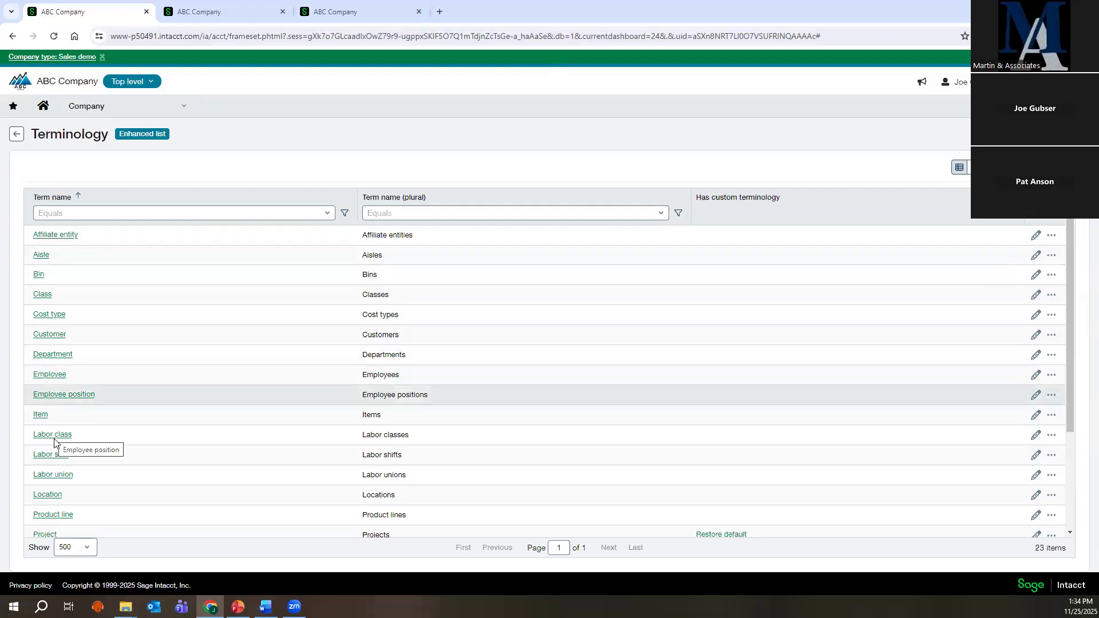
{"action": "scroll", "coordinate": [55, 456], "scroll_direction": "down", "scroll_amount": 3}
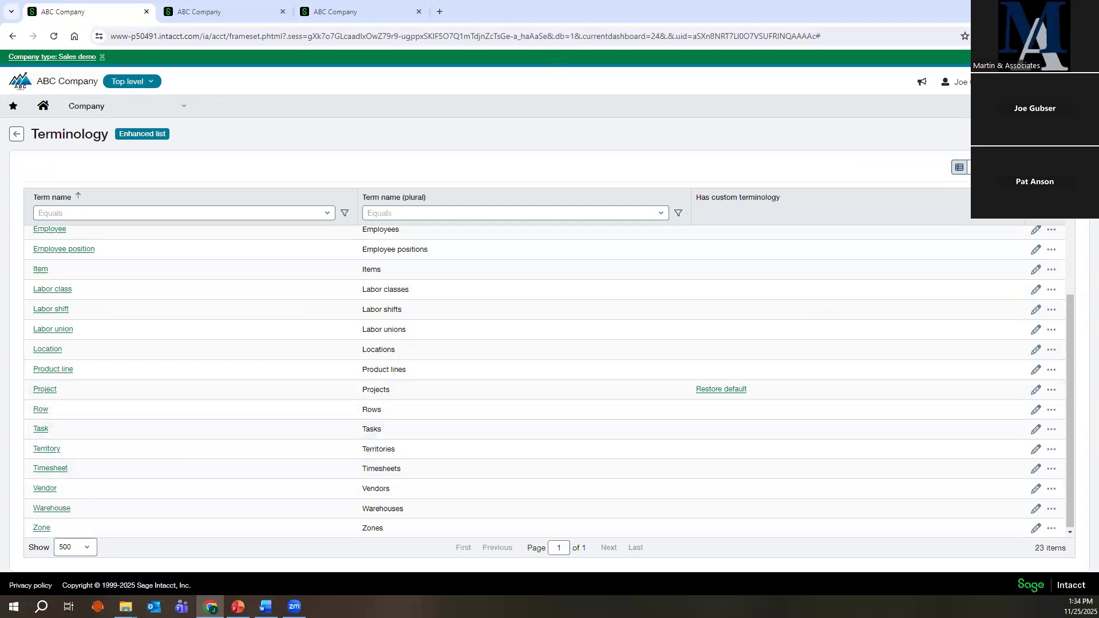
Open the Grants list from the Reports setup dimensions and open the Global Research Fund grant in edit mode.
{"action": "left_click", "coordinate": [107, 109]}
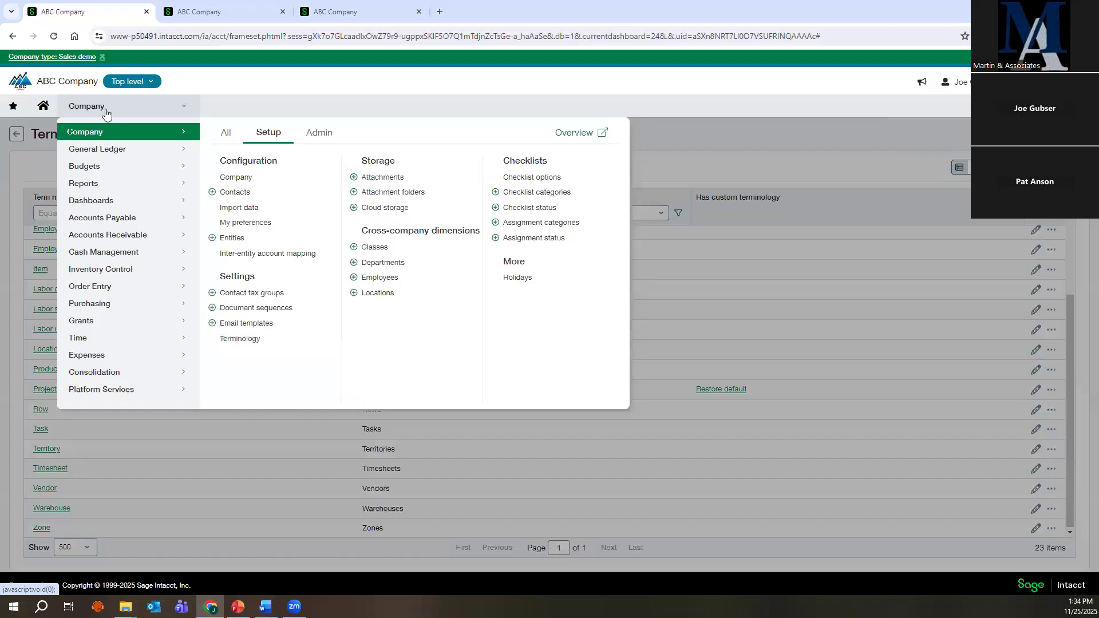
{"action": "left_click", "coordinate": [97, 183]}
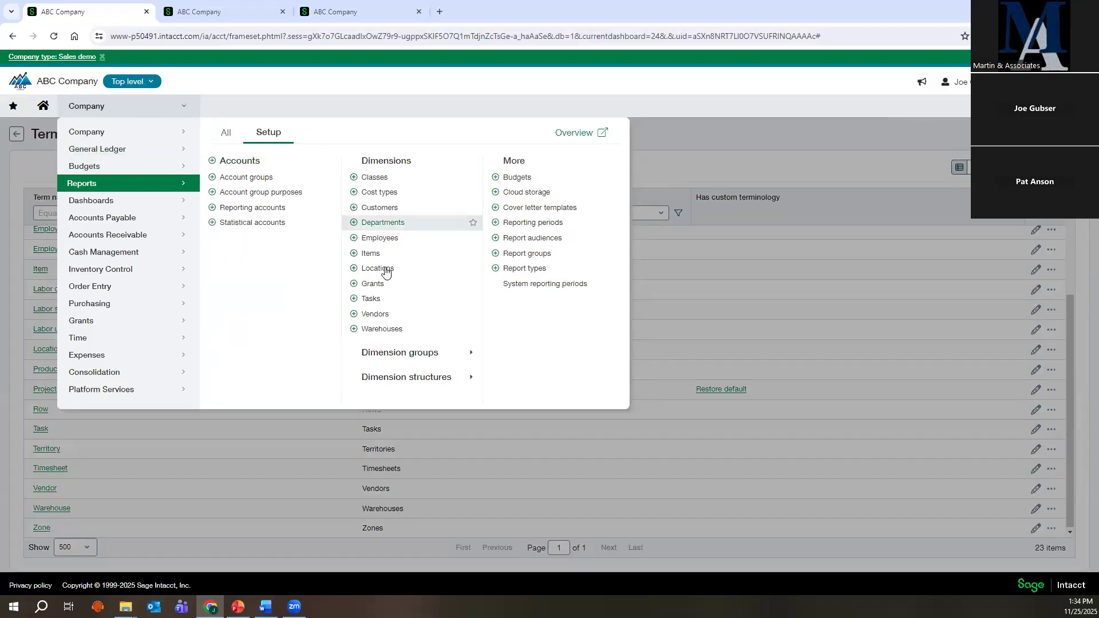
{"action": "left_click", "coordinate": [382, 285]}
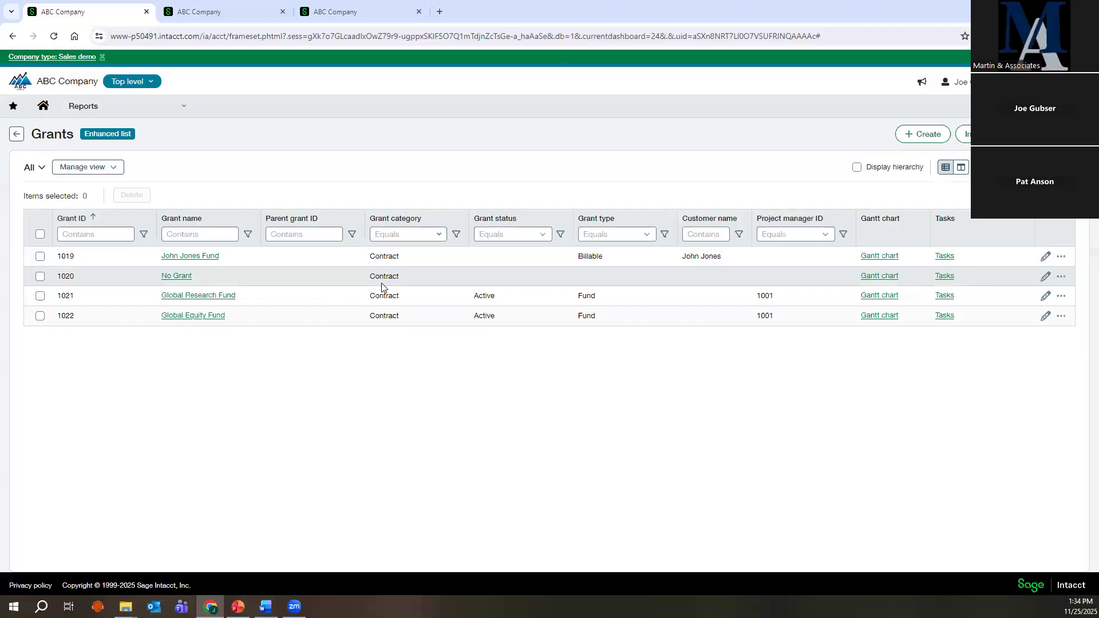
{"action": "left_click", "coordinate": [219, 296]}
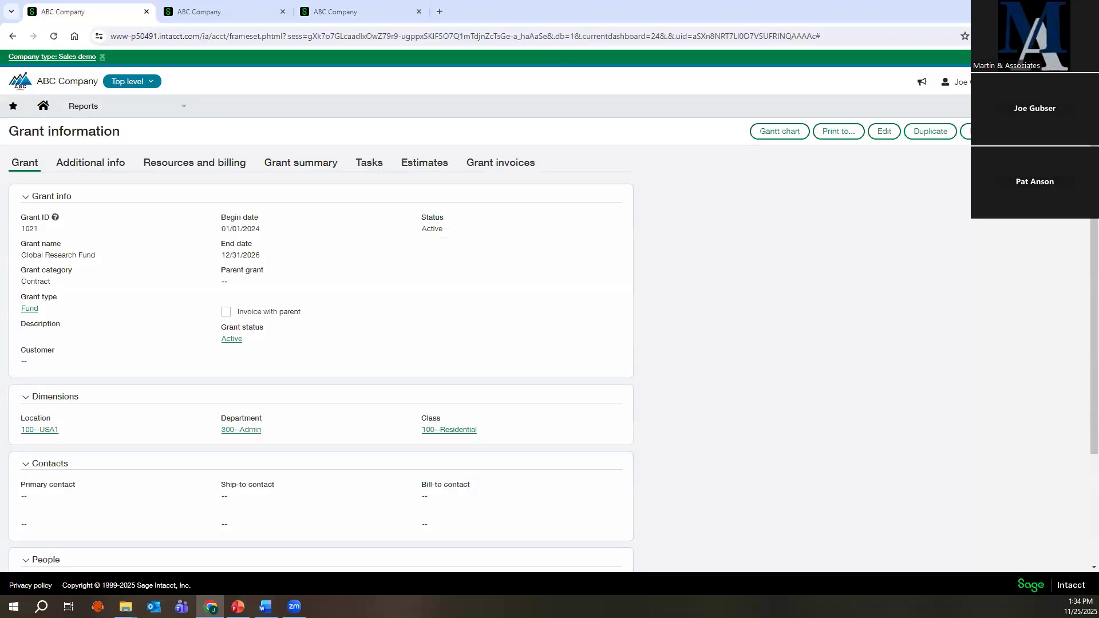
{"action": "left_click", "coordinate": [881, 132]}
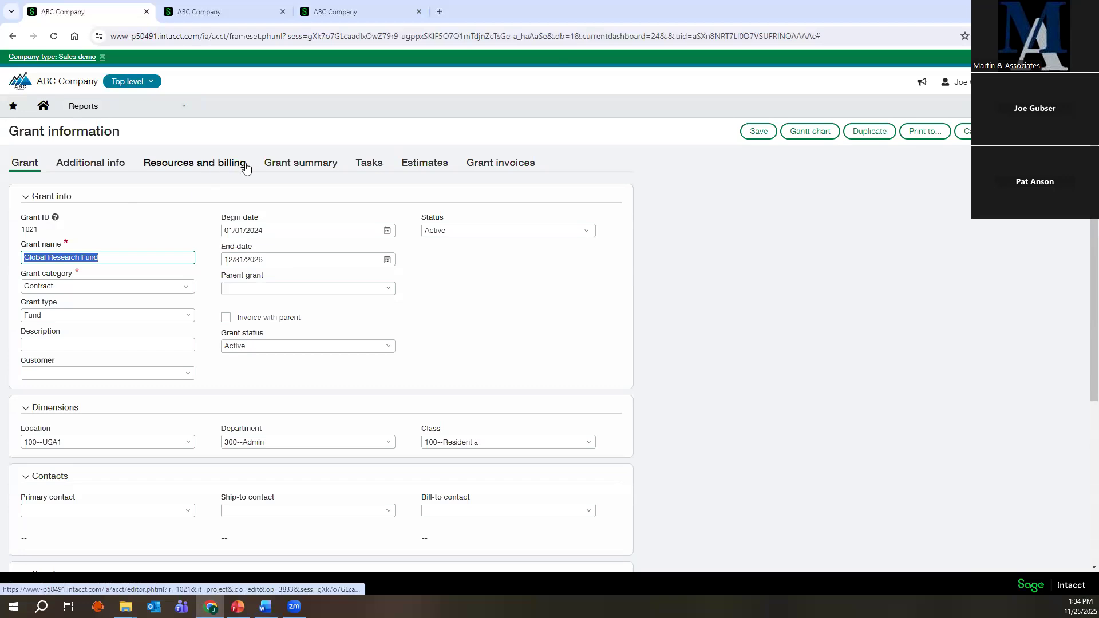
View the grant's summary, including its financial summary, projected billing amount and projected cost, and cancel back to the Grants list.
{"action": "left_click", "coordinate": [288, 167]}
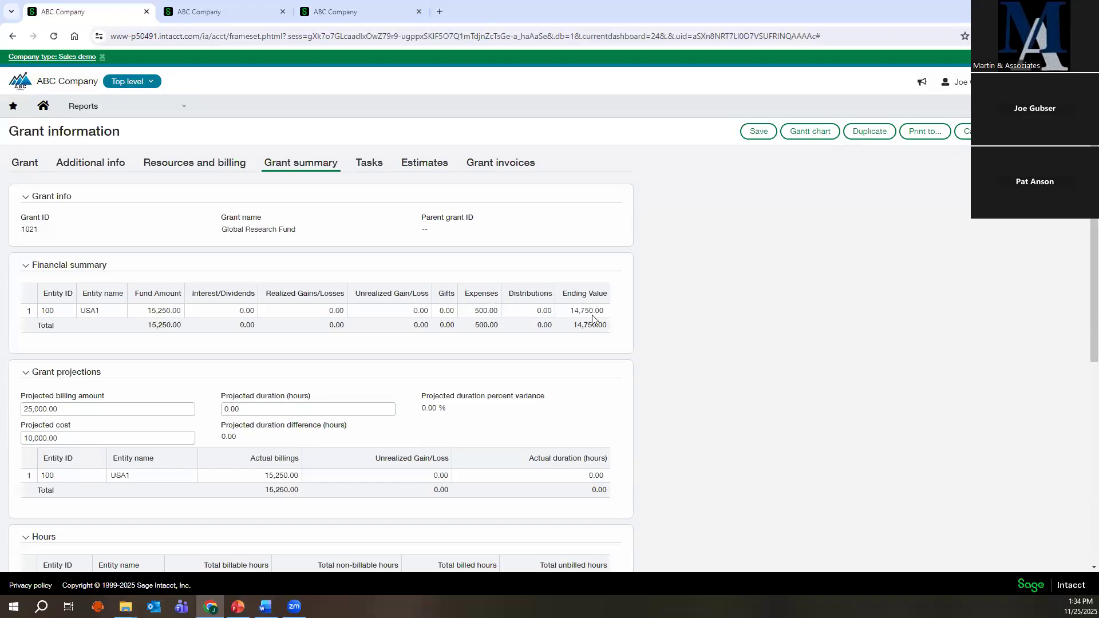
{"action": "left_click_drag", "start_coordinate": [89, 408], "coordinate": [26, 424]}
{"action": "left_click", "coordinate": [74, 439]}
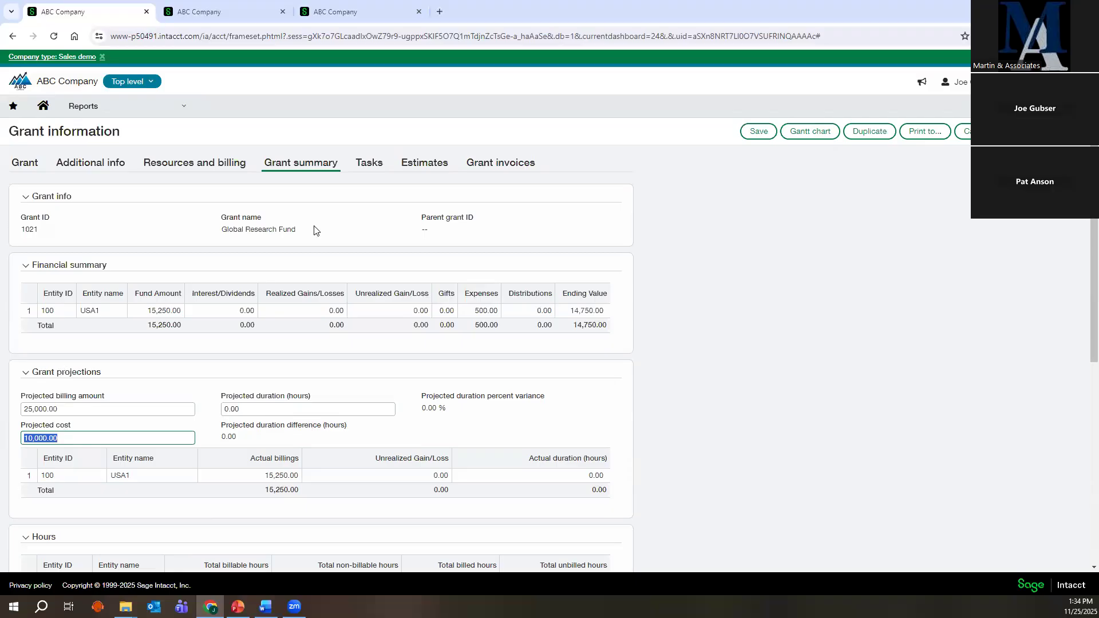
{"action": "left_click", "coordinate": [966, 131]}
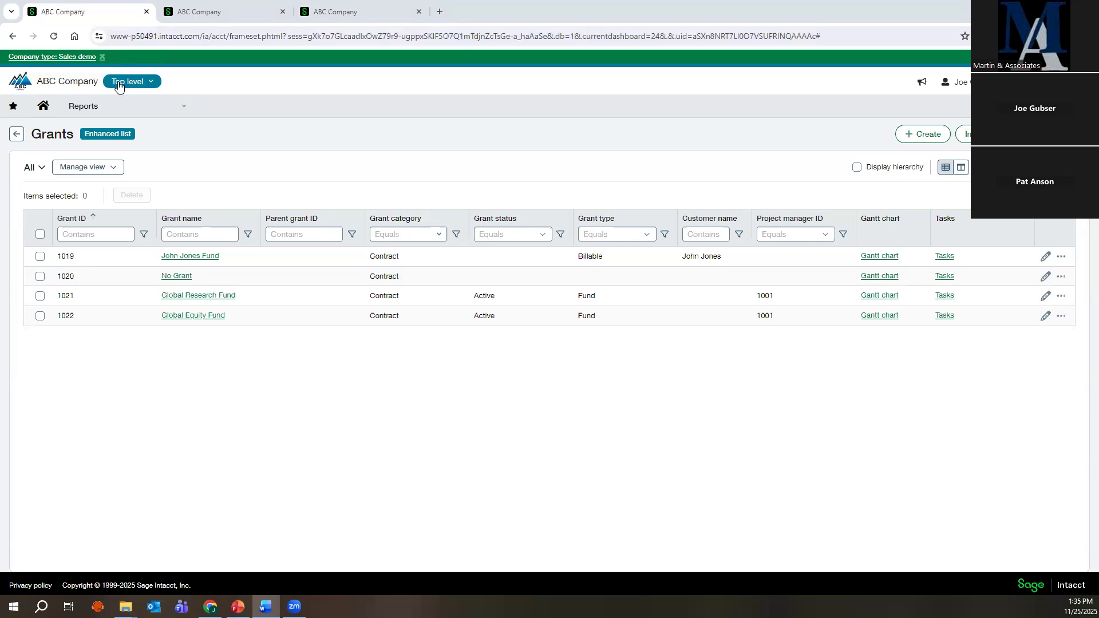
Open the Dimensional Insights dashboard from the General dashboards.
{"action": "left_click", "coordinate": [96, 111]}
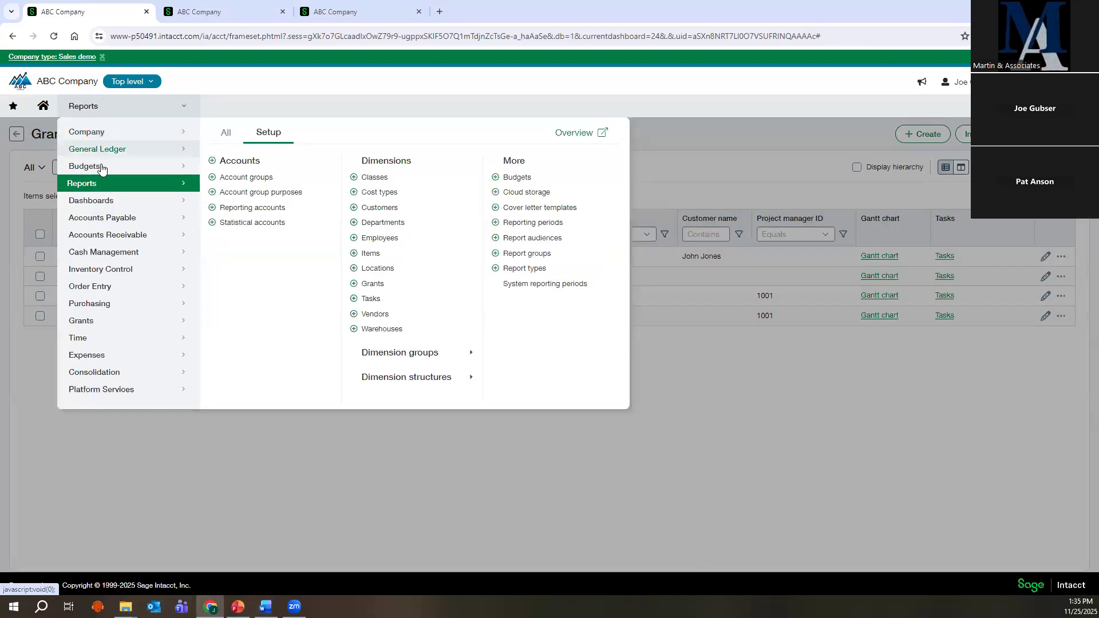
{"action": "mouse_move", "coordinate": [106, 206]}
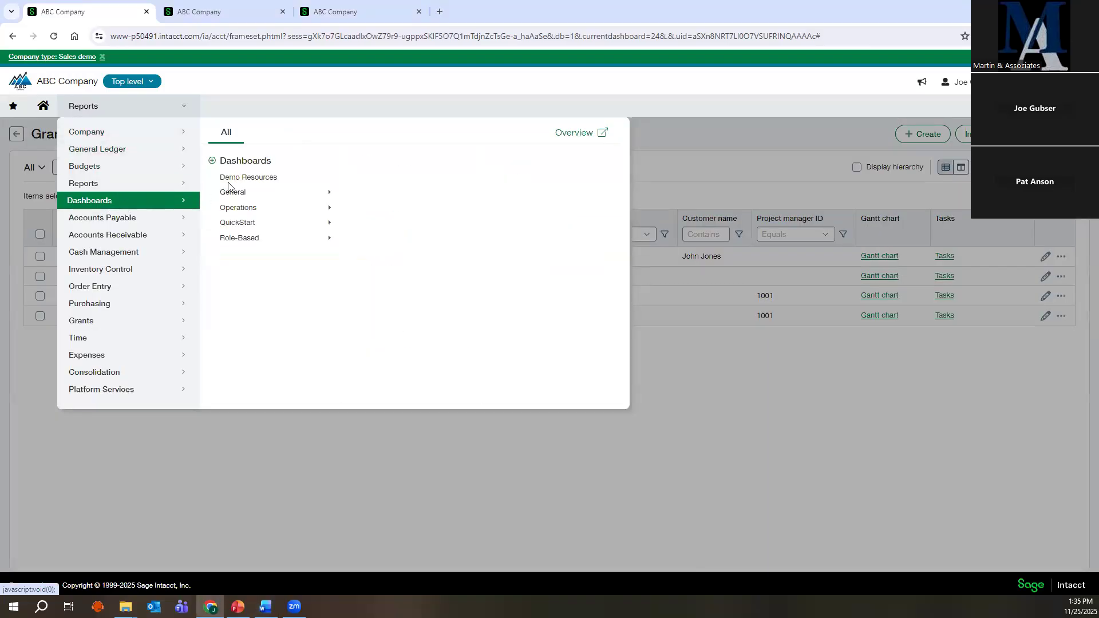
{"action": "mouse_move", "coordinate": [243, 195]}
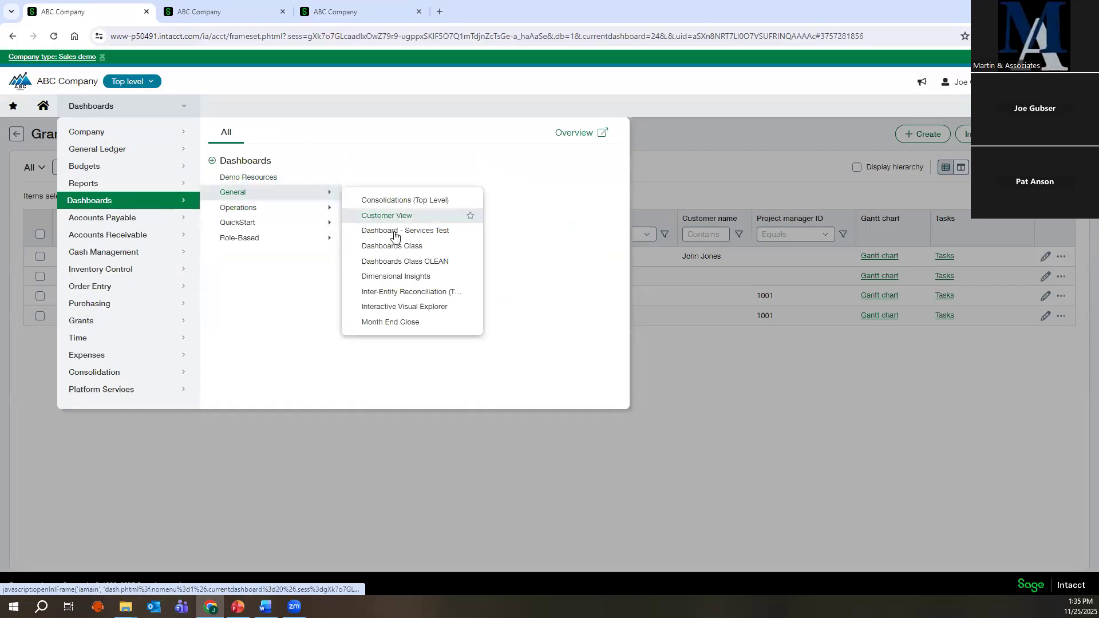
{"action": "left_click", "coordinate": [405, 275]}
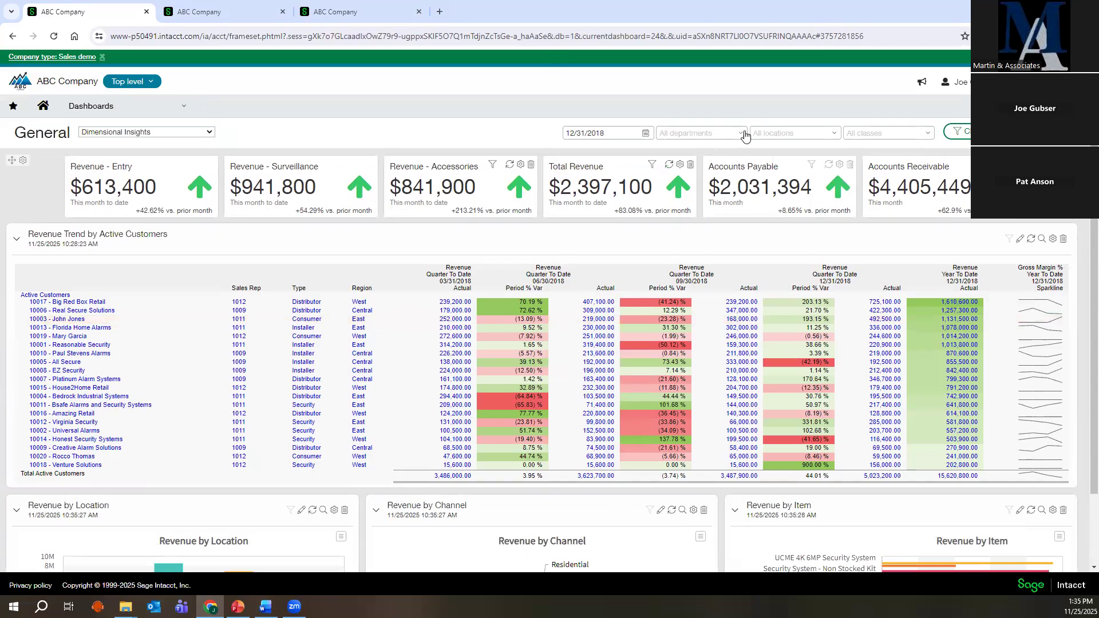
Filter the Dimensional Insights dashboard by the 100--Sales department and the 100--Residential class and apply the filters.
{"action": "left_click", "coordinate": [744, 134]}
{"action": "left_click", "coordinate": [791, 136]}
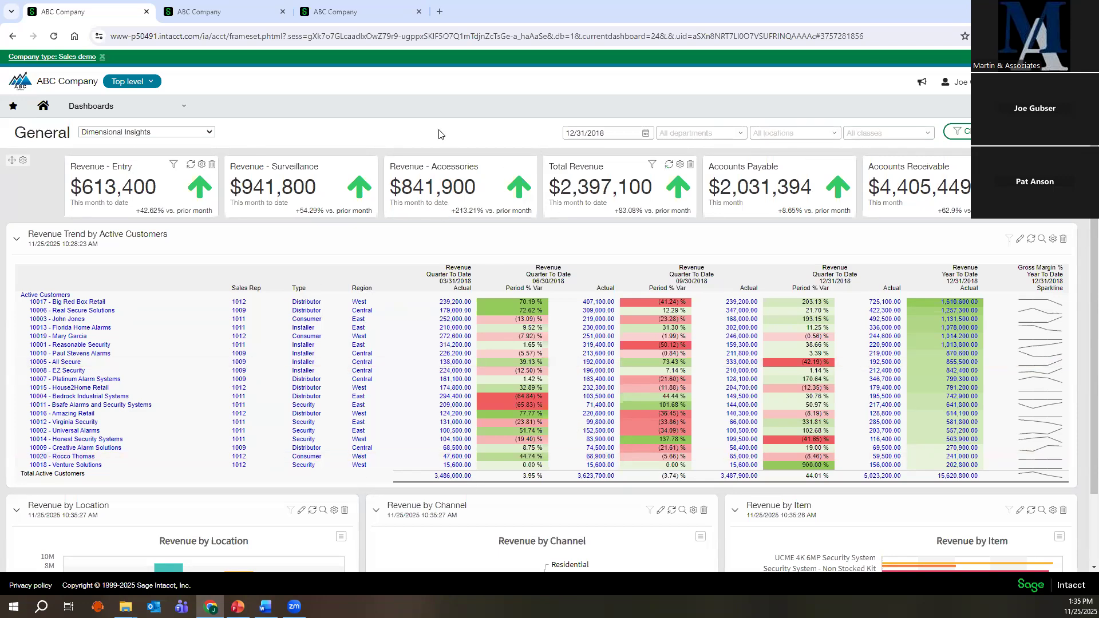
{"action": "left_click", "coordinate": [737, 136]}
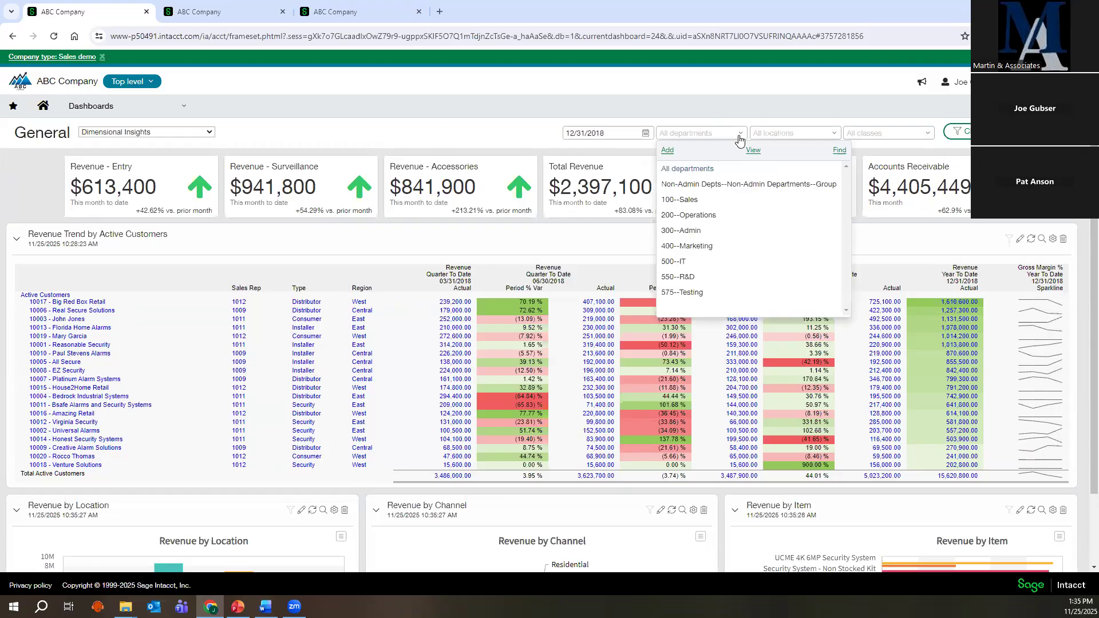
{"action": "left_click", "coordinate": [691, 201]}
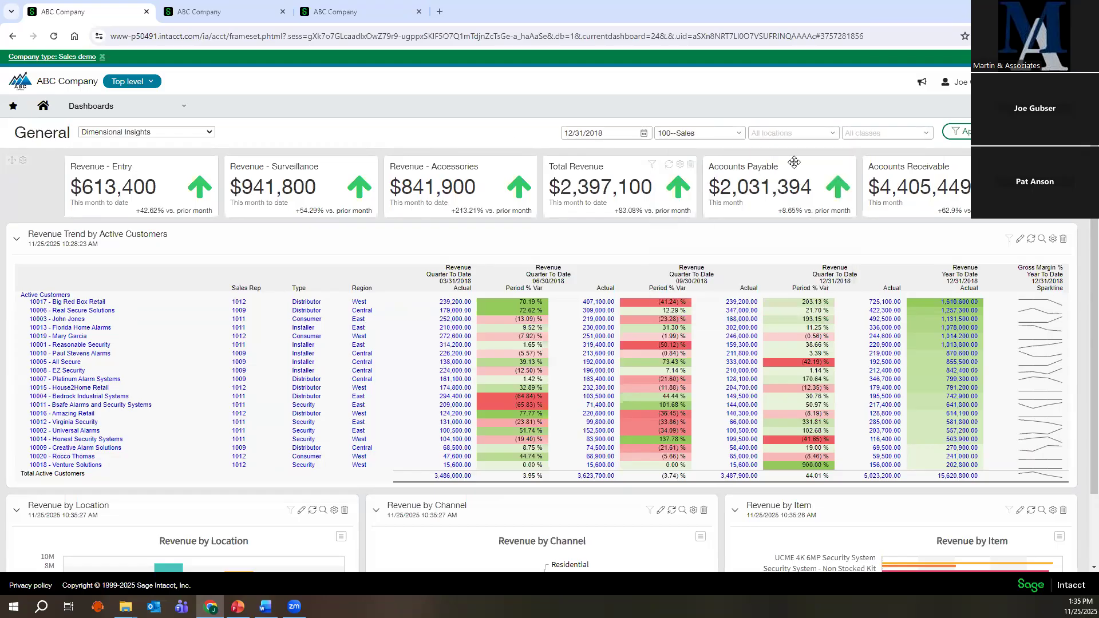
{"action": "left_click", "coordinate": [925, 133]}
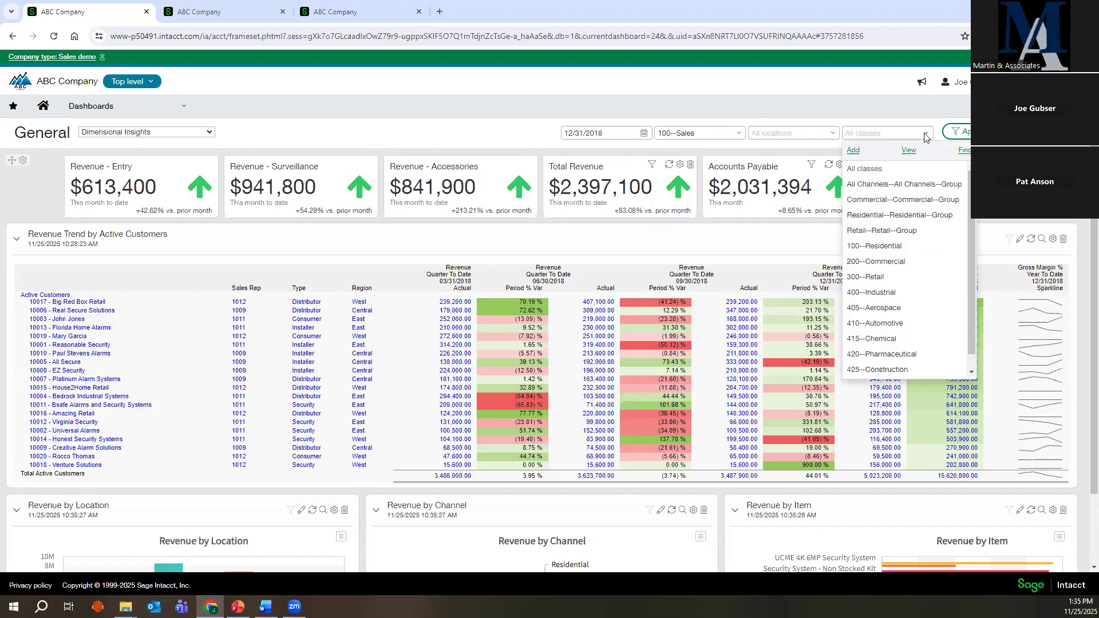
{"action": "left_click", "coordinate": [909, 246]}
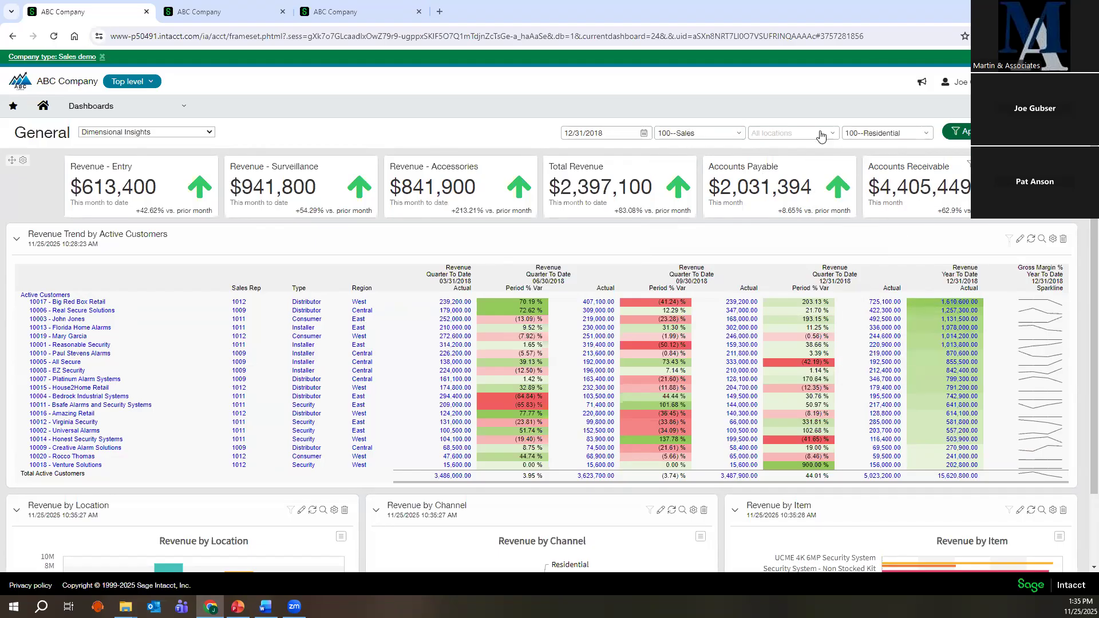
{"action": "left_click", "coordinate": [959, 133]}
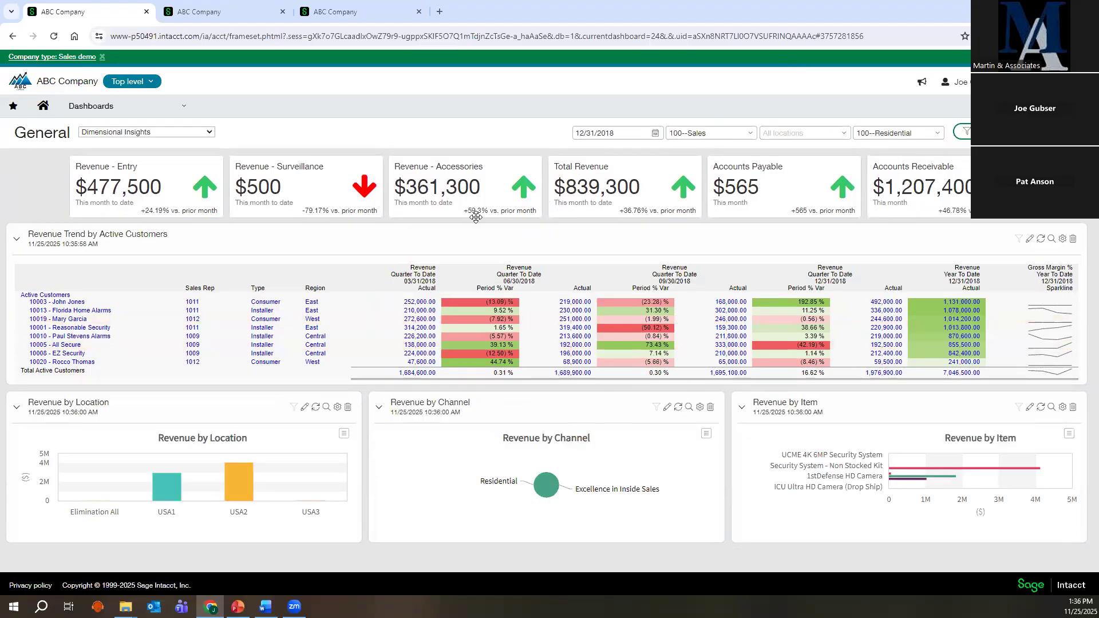
Change the dashboard's class filter to 200--Commercial and apply it.
{"action": "left_click", "coordinate": [705, 433]}
{"action": "left_click", "coordinate": [939, 135]}
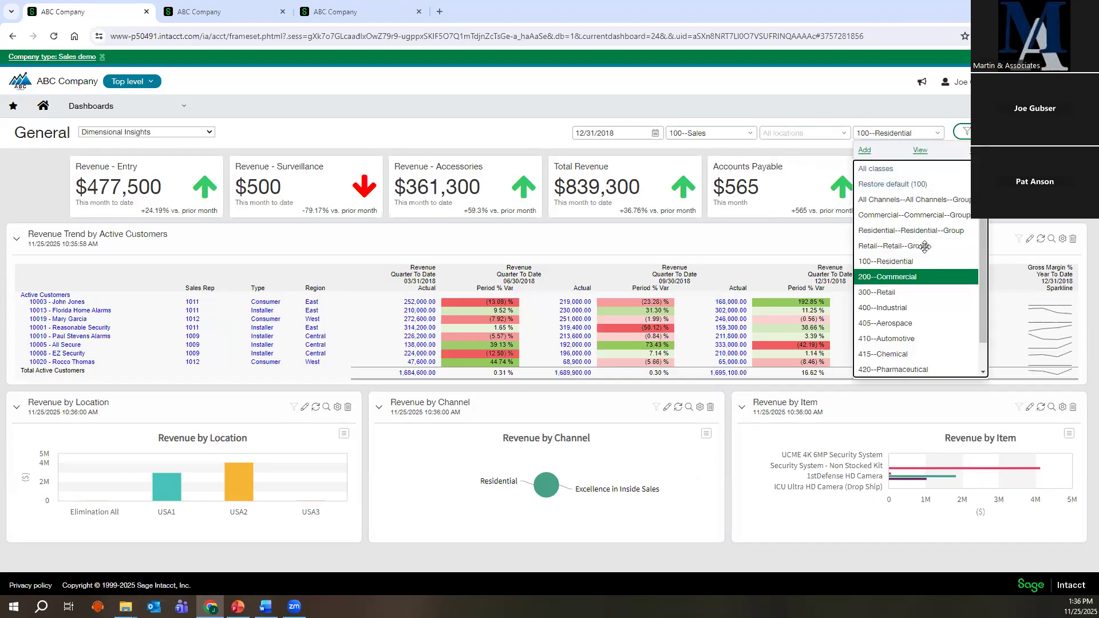
{"action": "left_click", "coordinate": [892, 276]}
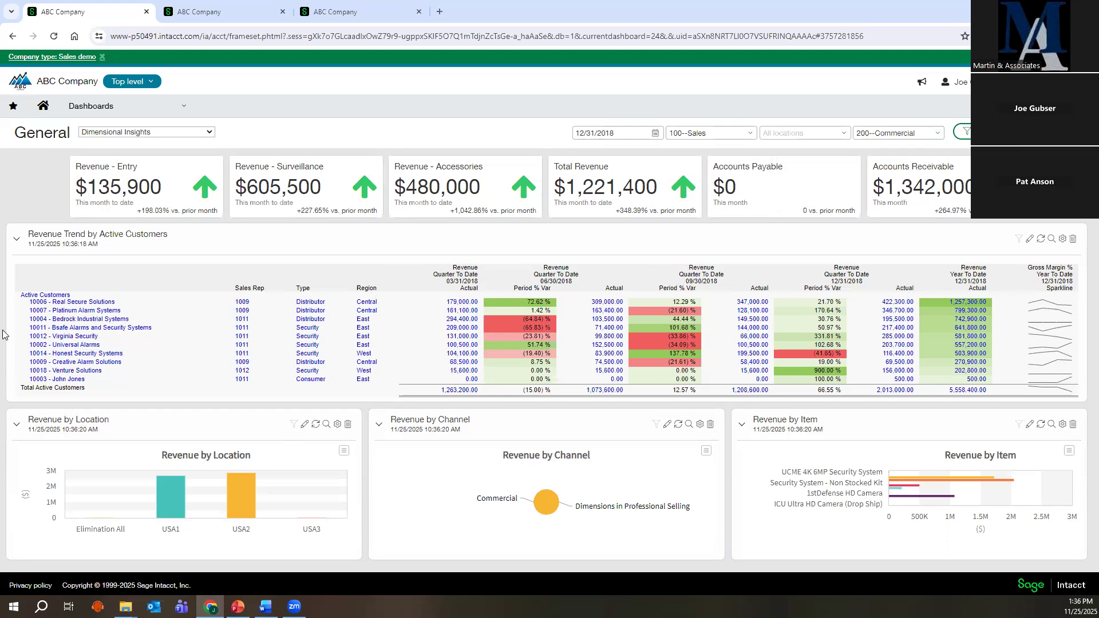
Open the CFO dashboard from the Role-Based dashboards.
{"action": "left_click", "coordinate": [165, 134]}
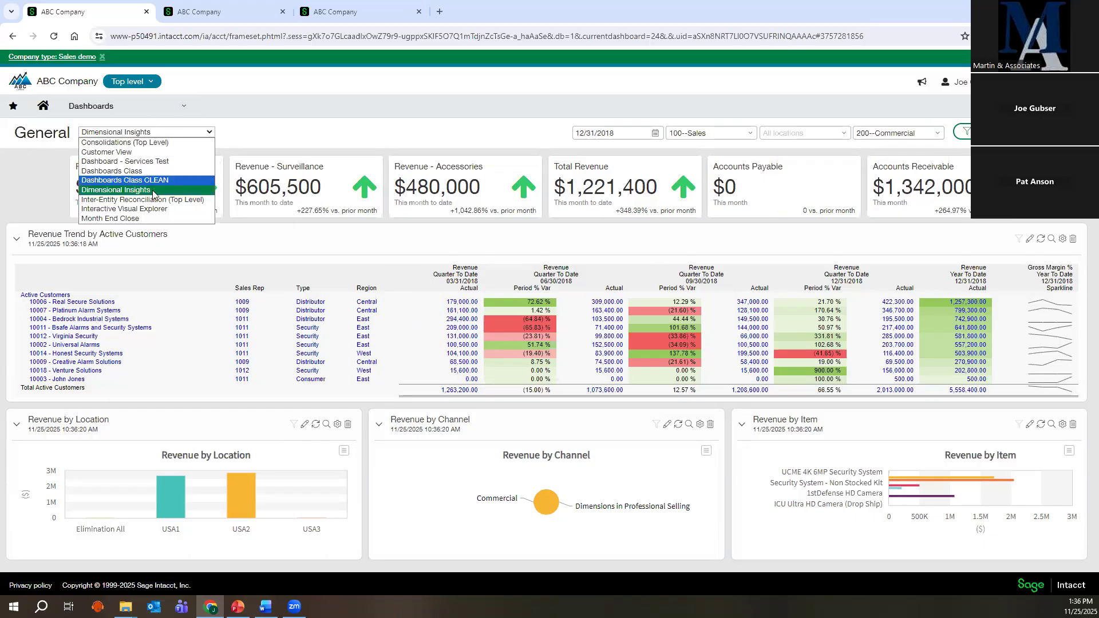
{"action": "left_click", "coordinate": [153, 110]}
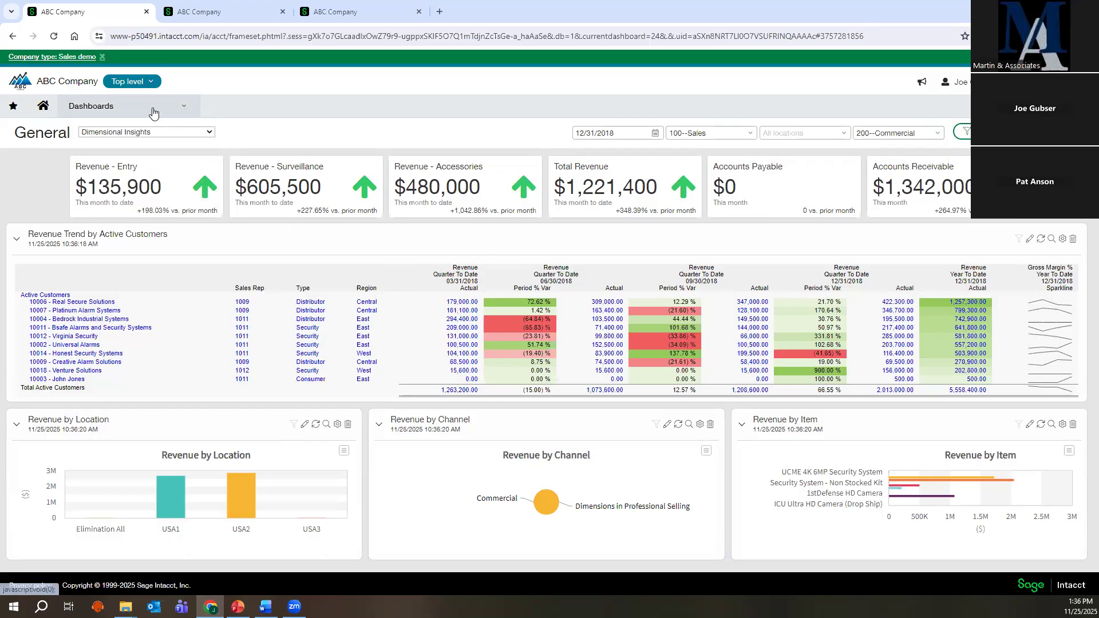
{"action": "left_click", "coordinate": [109, 114]}
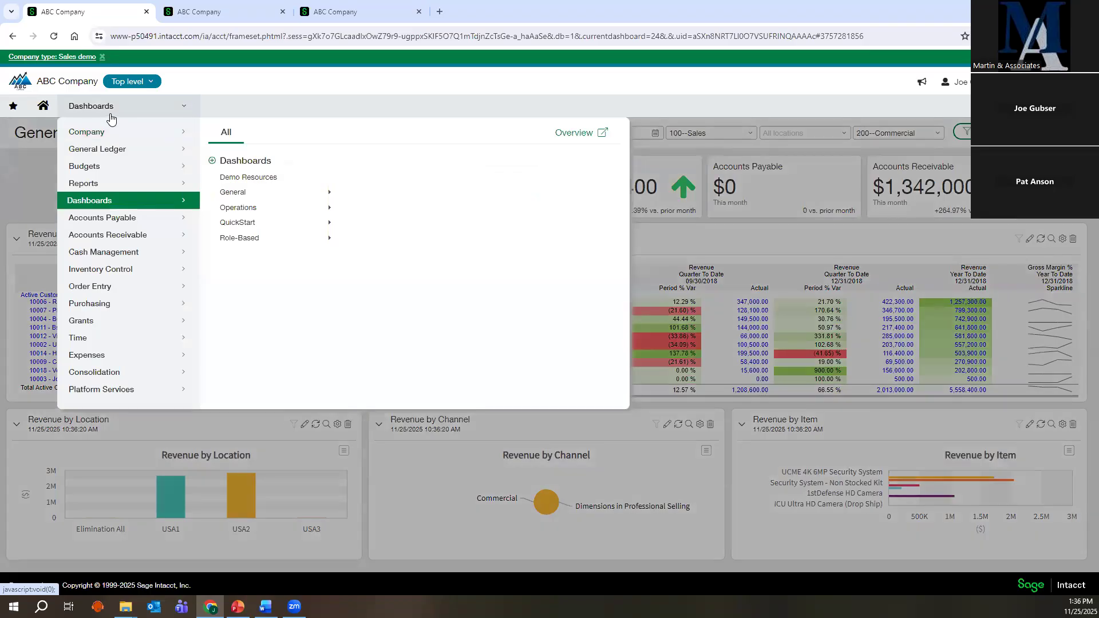
{"action": "left_click", "coordinate": [232, 238]}
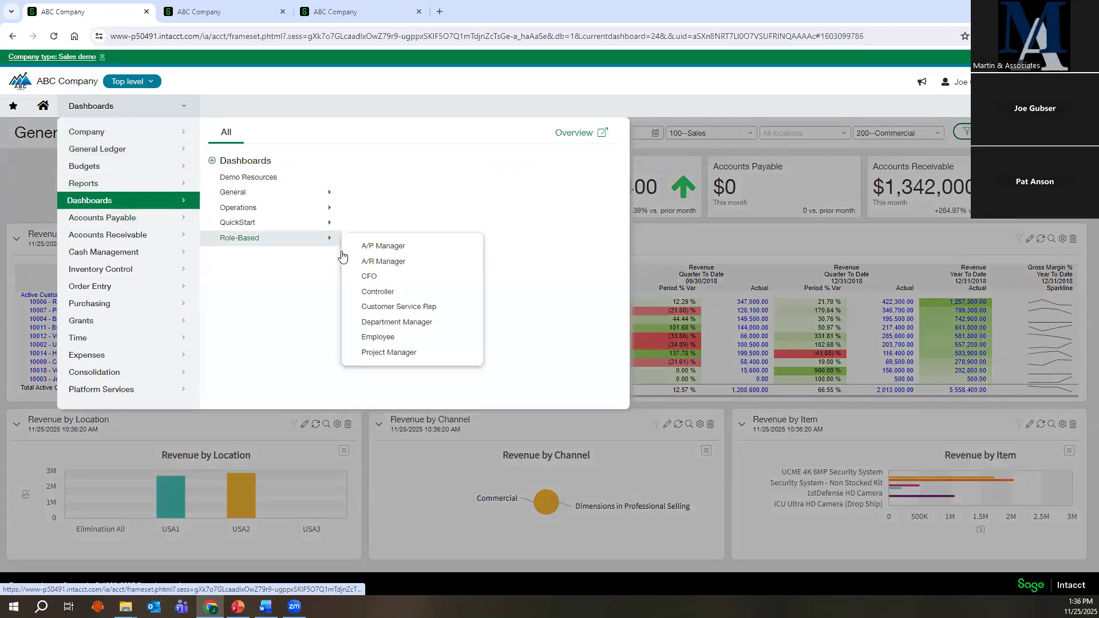
{"action": "left_click", "coordinate": [376, 282]}
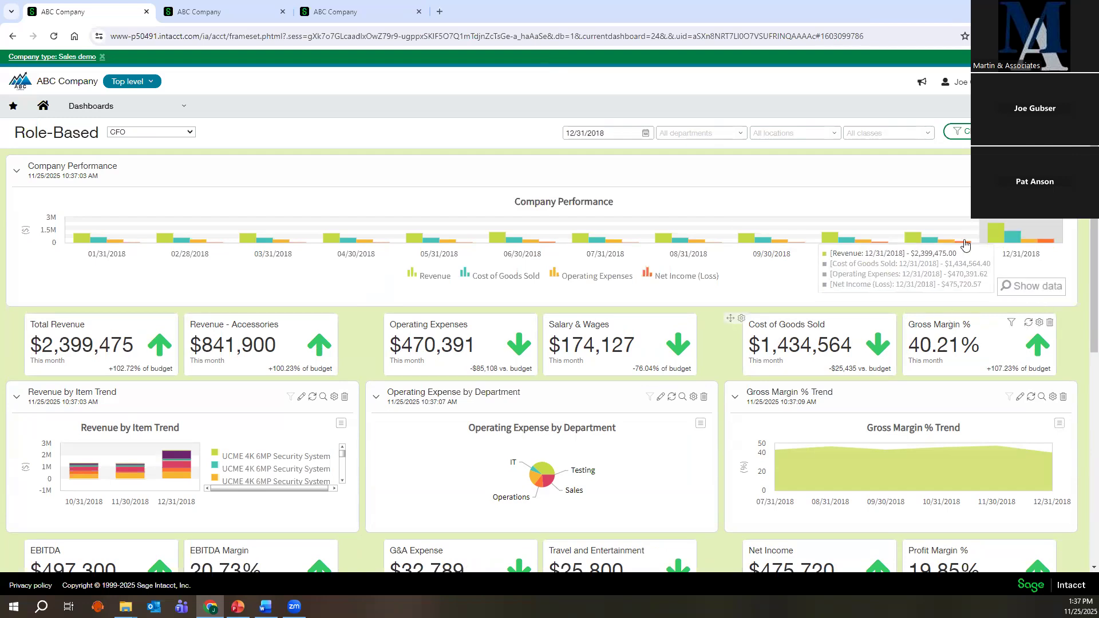
Drill down from Total Revenue to the Revenue - Surveillance master budget detail, viewing both report windows maximized.
{"action": "left_click", "coordinate": [117, 346]}
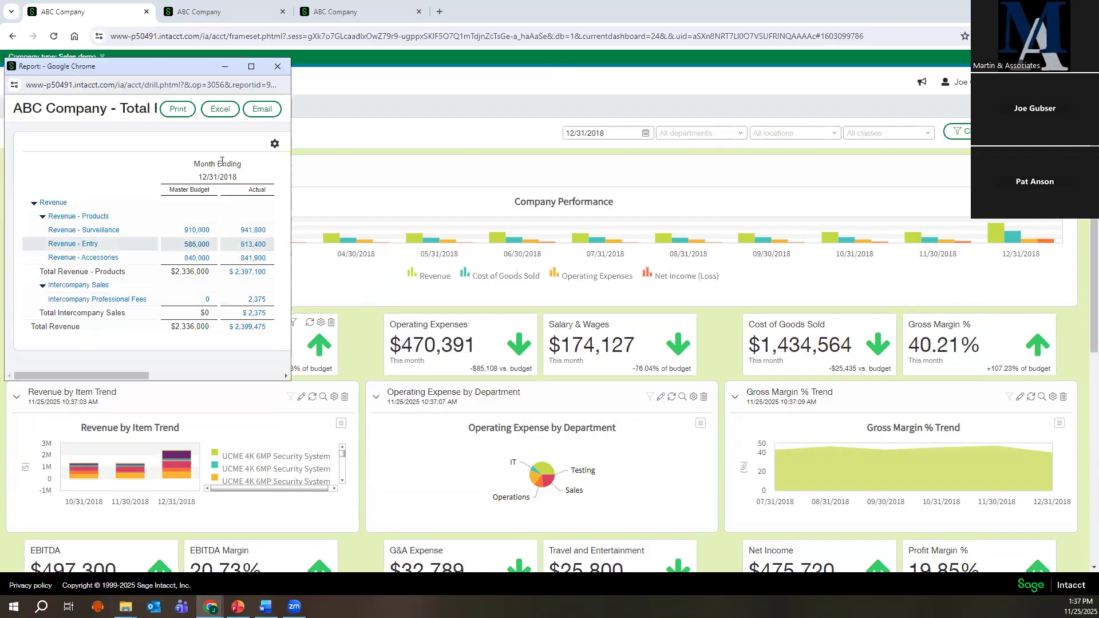
{"action": "left_click", "coordinate": [252, 68]}
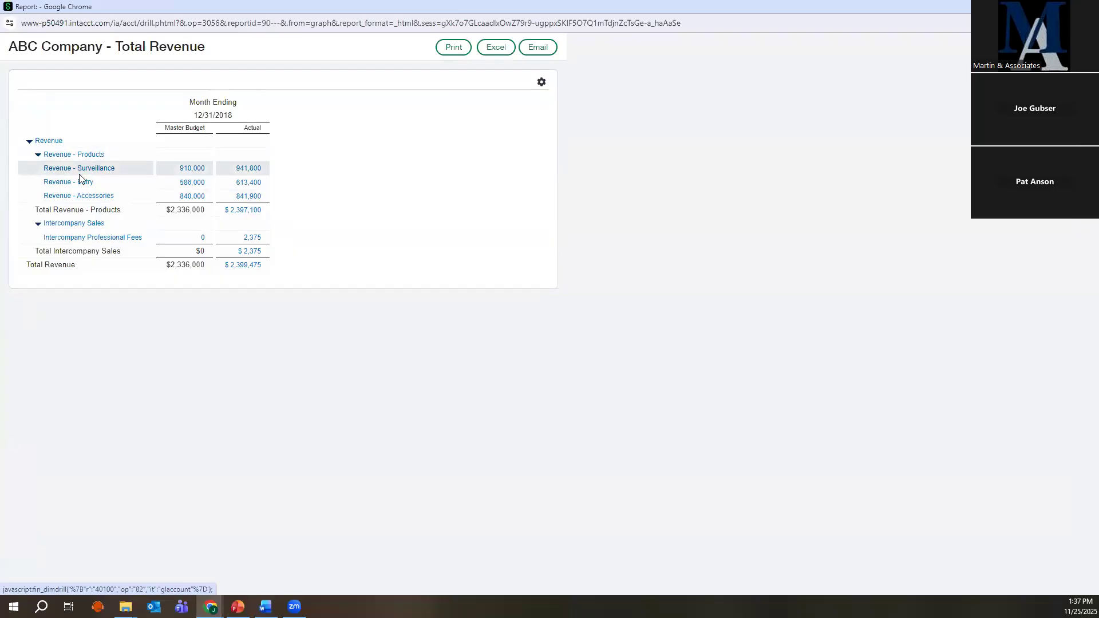
{"action": "left_click", "coordinate": [192, 170]}
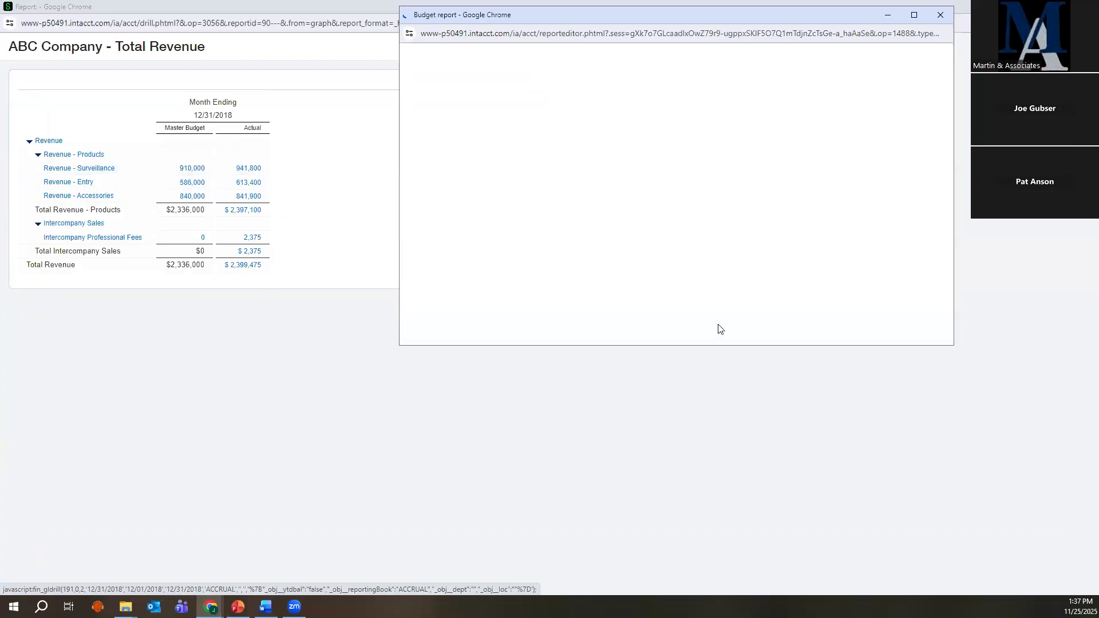
{"action": "left_click", "coordinate": [913, 15]}
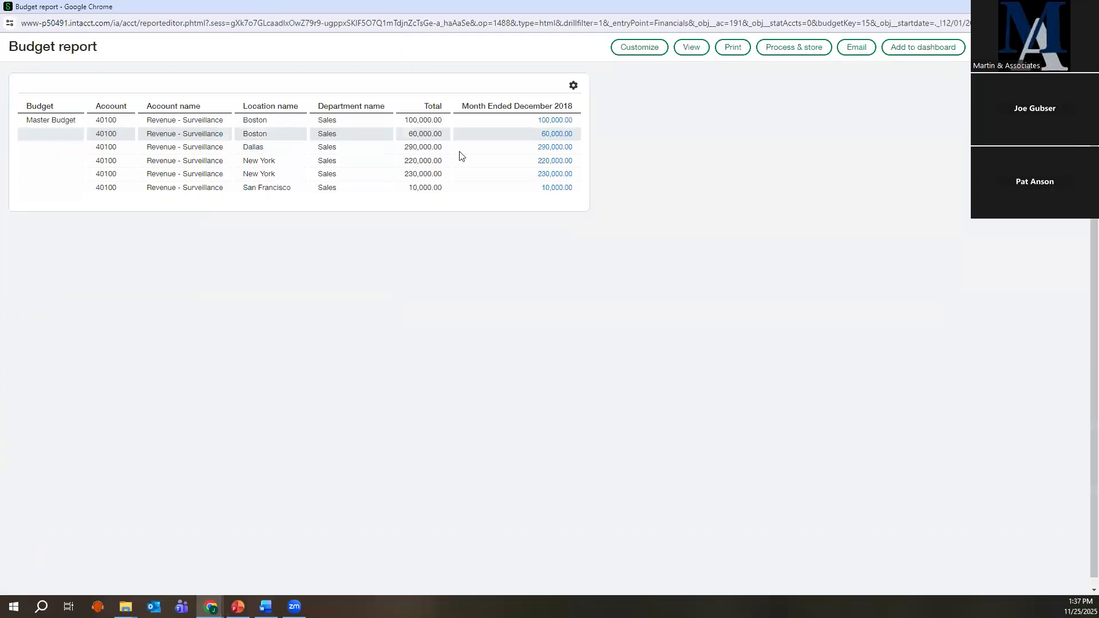
Drill into Boston's first December 2018 budget amount, and close the drill-down windows to return to the CFO dashboard.
{"action": "left_click", "coordinate": [552, 120]}
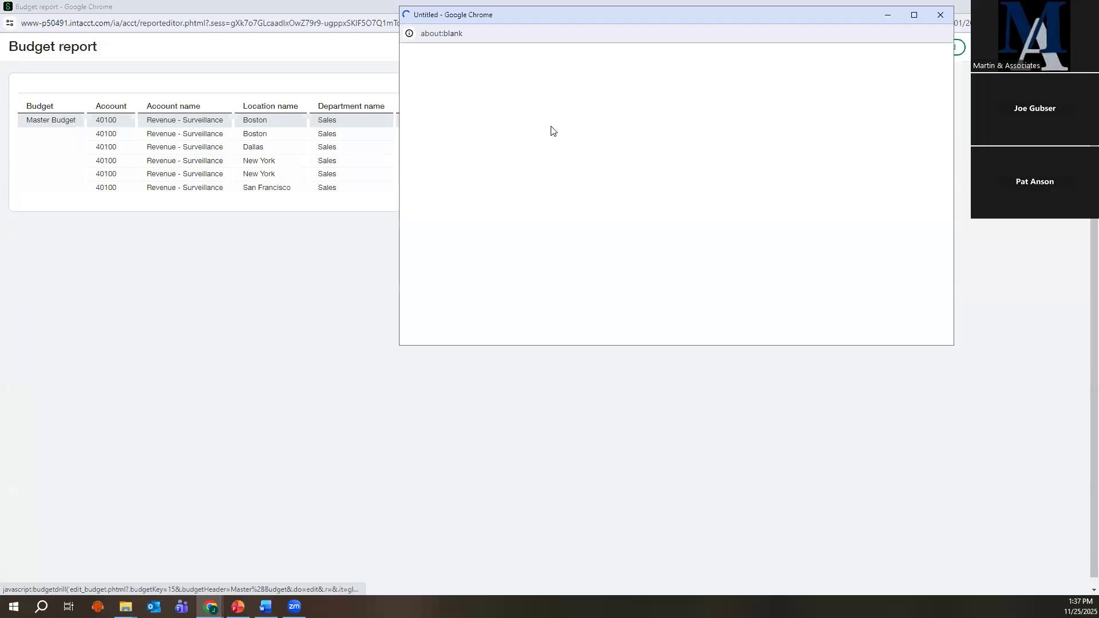
{"action": "left_click", "coordinate": [937, 16]}
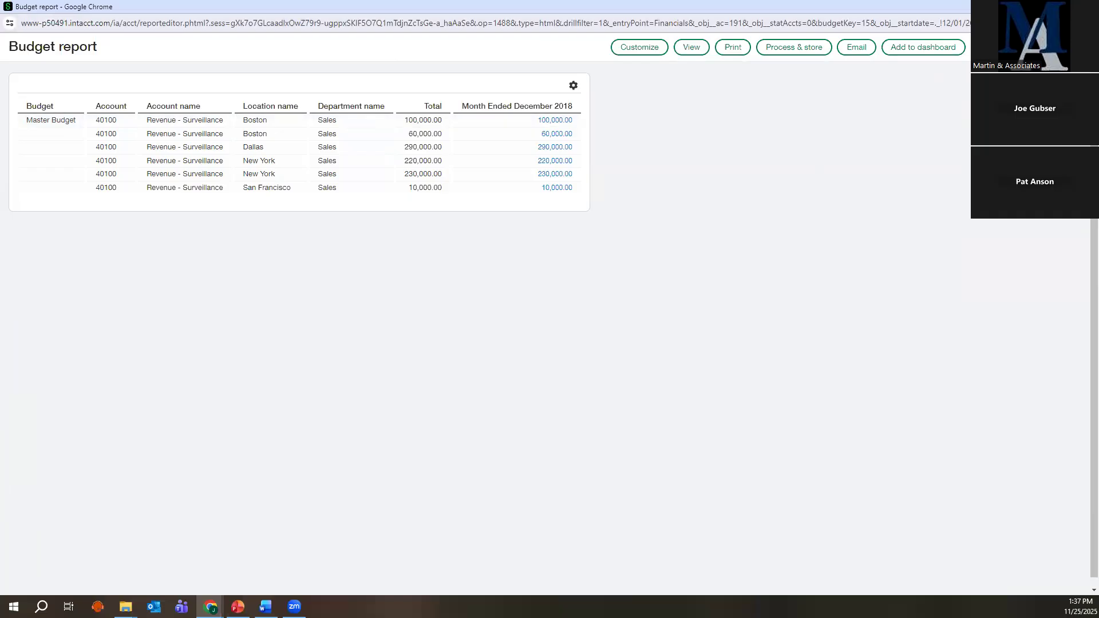
{"action": "left_click", "coordinate": [1085, 7]}
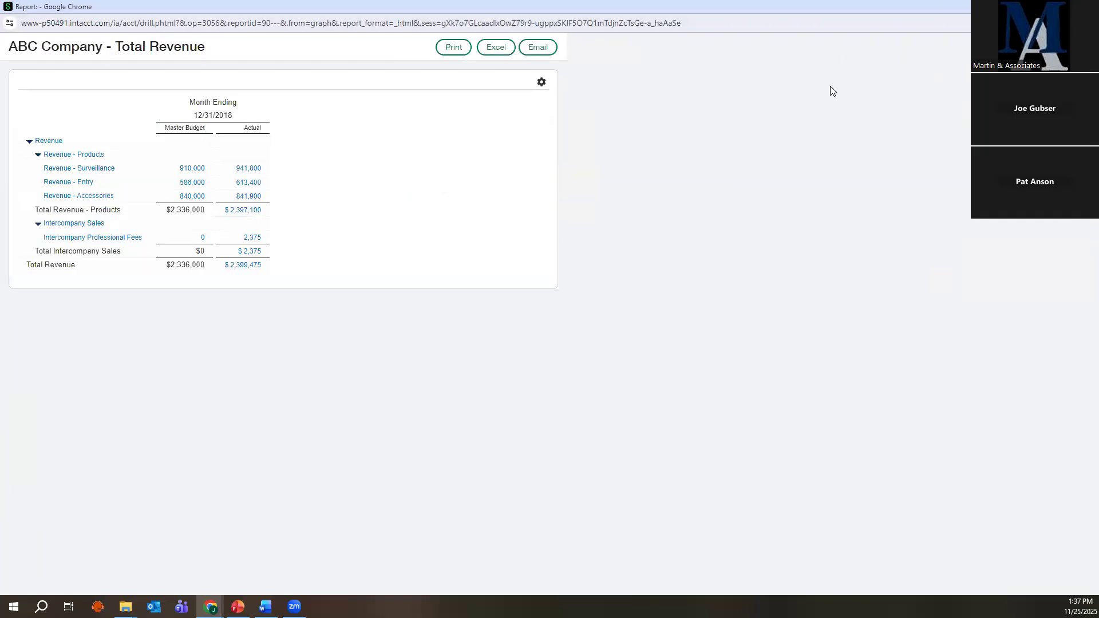
{"action": "left_click", "coordinate": [1085, 7]}
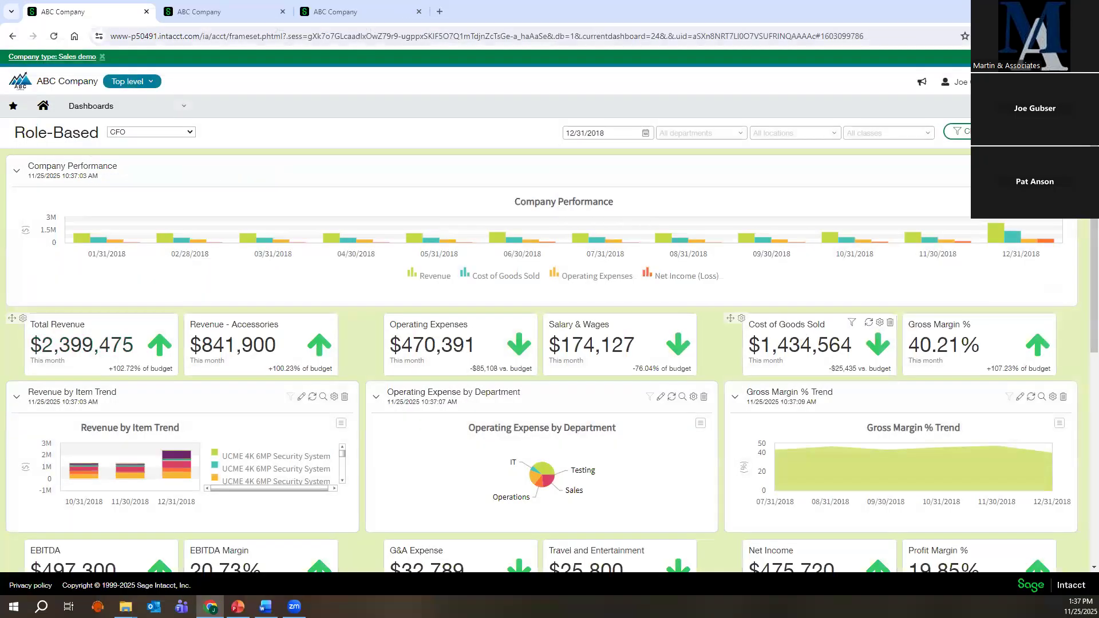
{"action": "left_click", "coordinate": [265, 607]}
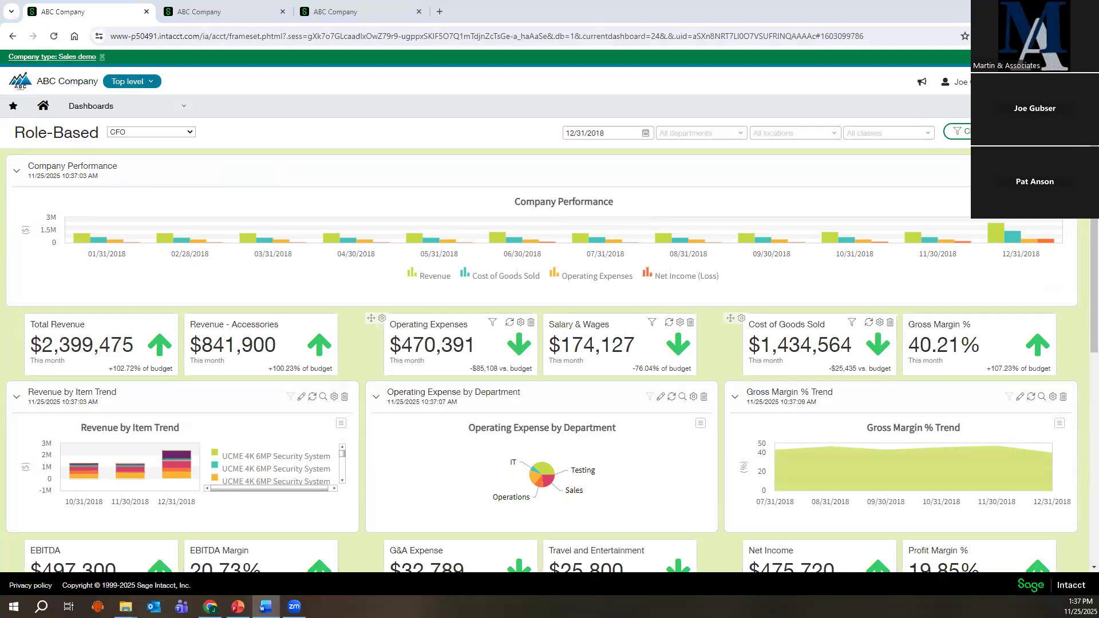
Open the list of entities from the Company setup area.
{"action": "left_click", "coordinate": [111, 106]}
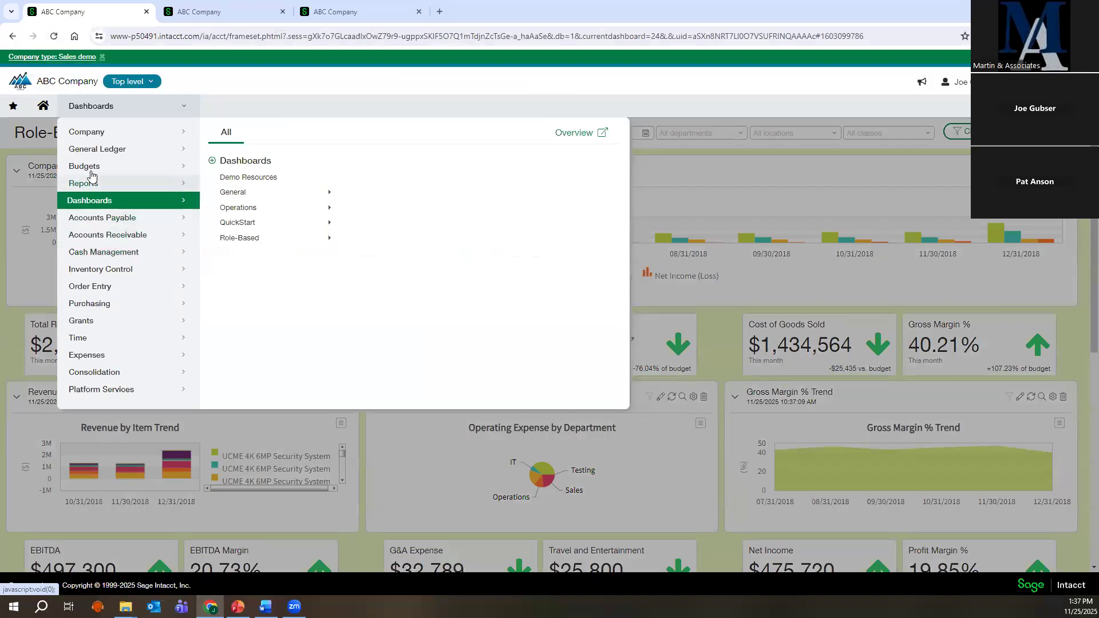
{"action": "left_click", "coordinate": [80, 133]}
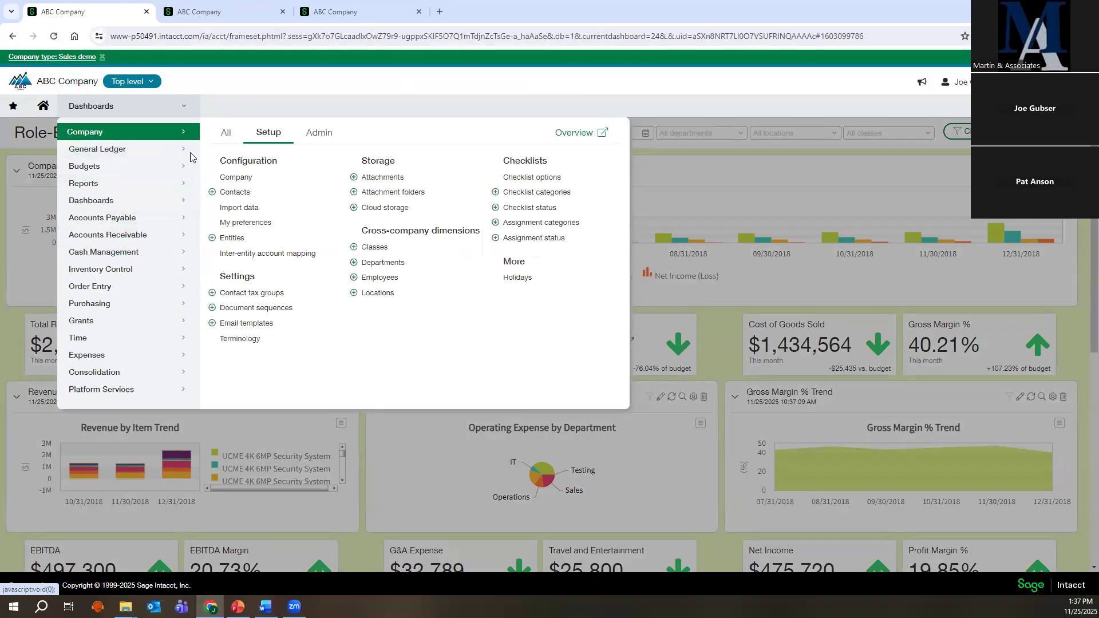
{"action": "left_click", "coordinate": [239, 237]}
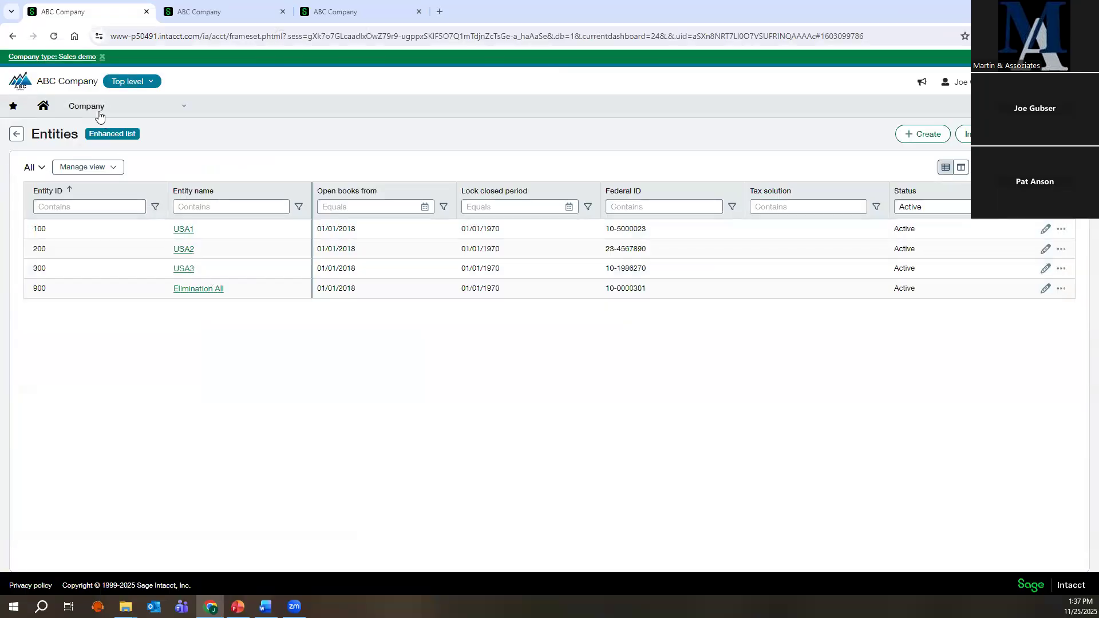
Open the inter-entity account mapping plan and review the receivable and payable accounts for each entity pair.
{"action": "left_click", "coordinate": [99, 114]}
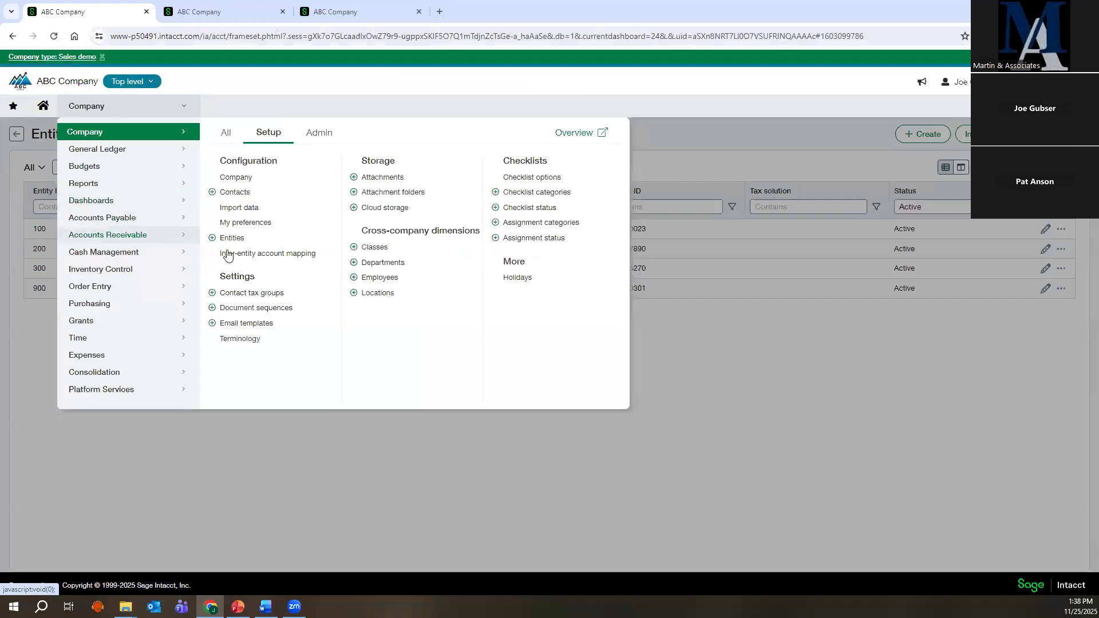
{"action": "left_click", "coordinate": [253, 254]}
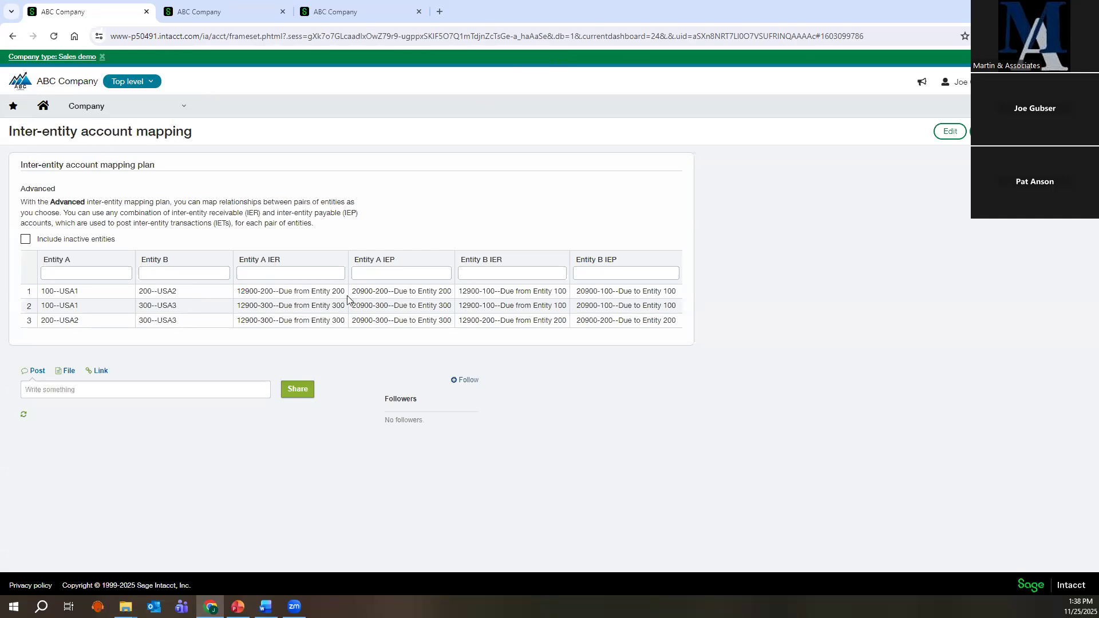
{"action": "key", "text": "alt+Tab"}
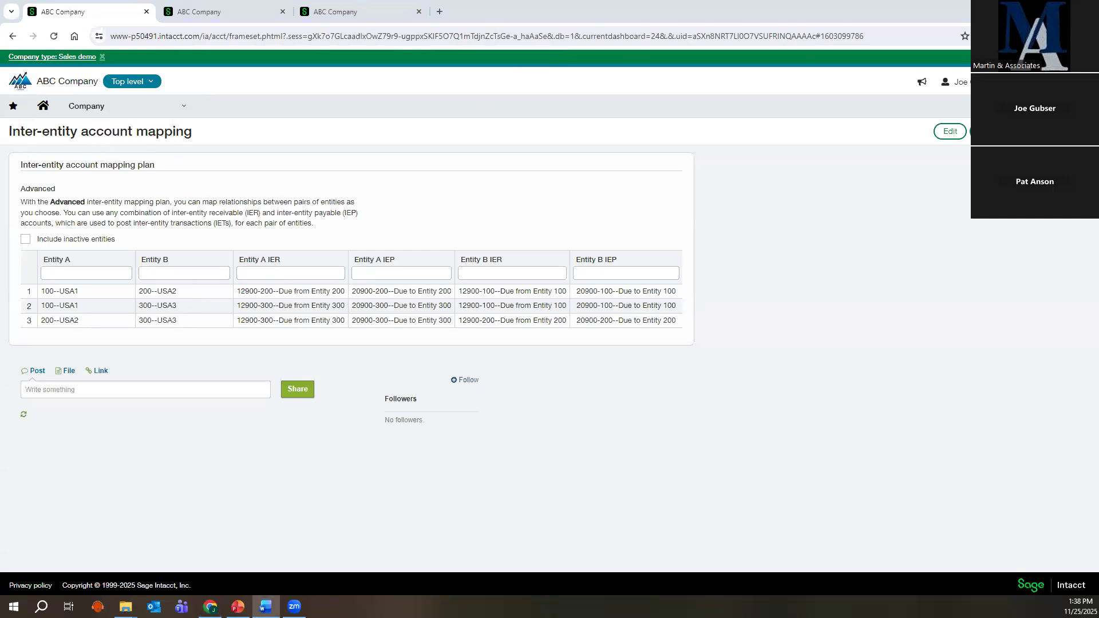
{"action": "key", "text": "alt+Tab"}
Open the General Ledger accounts list and sort it by account number in descending and back in ascending order.
{"action": "left_click", "coordinate": [105, 115]}
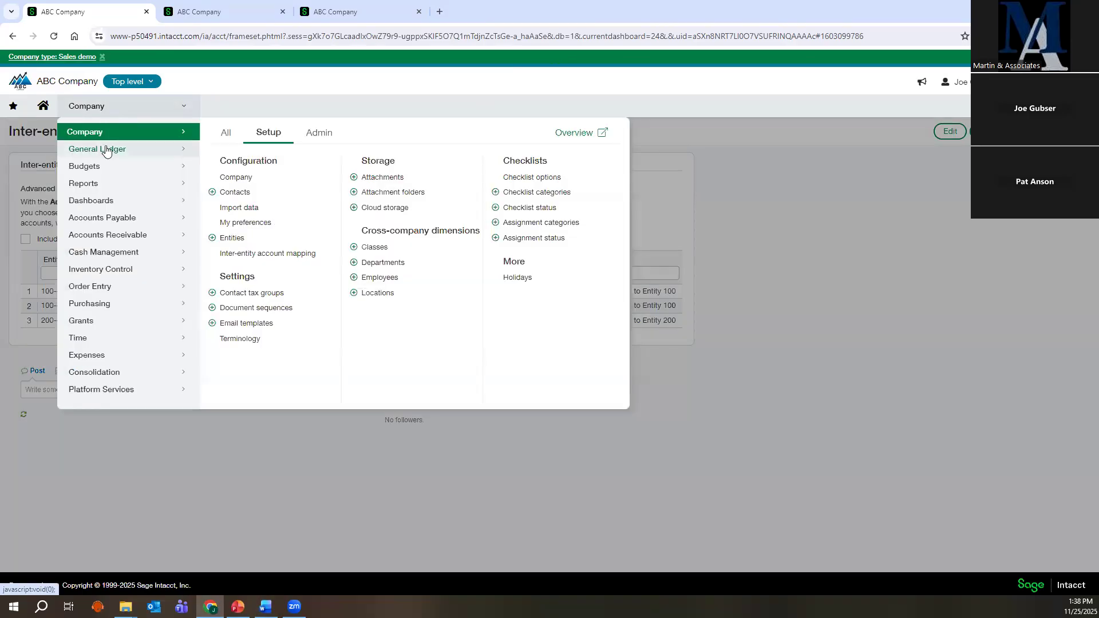
{"action": "mouse_move", "coordinate": [107, 150]}
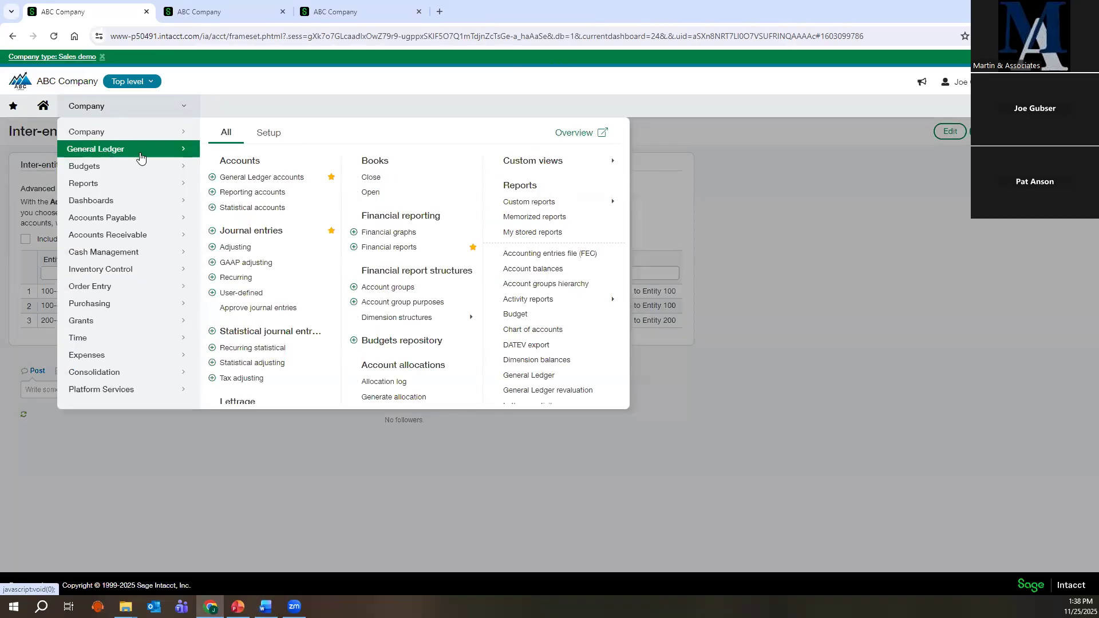
{"action": "left_click", "coordinate": [247, 179]}
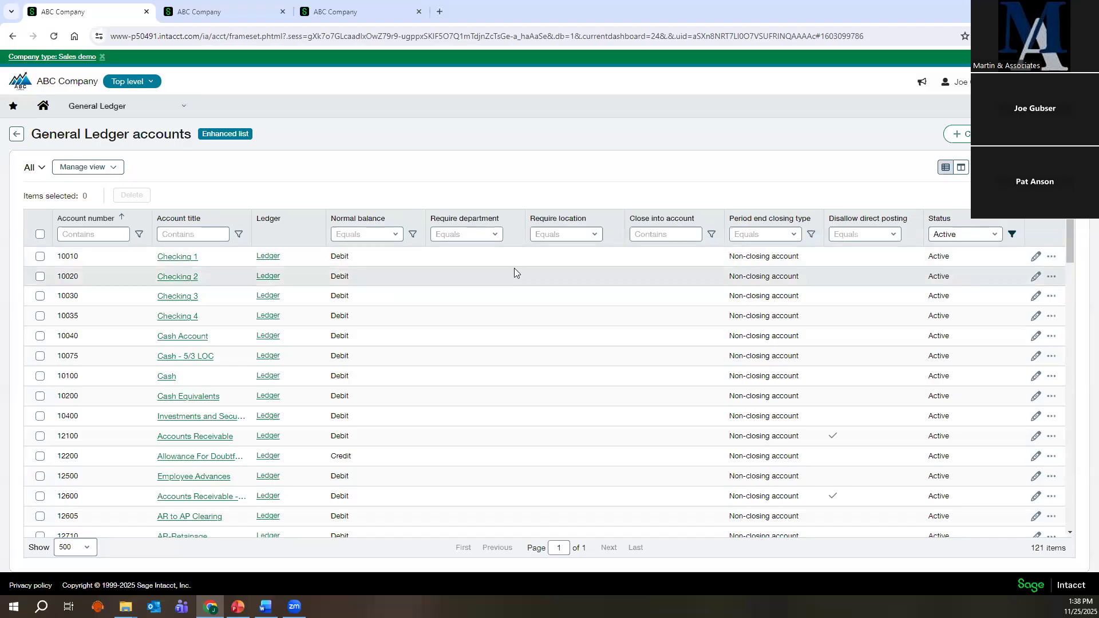
{"action": "left_click", "coordinate": [105, 225]}
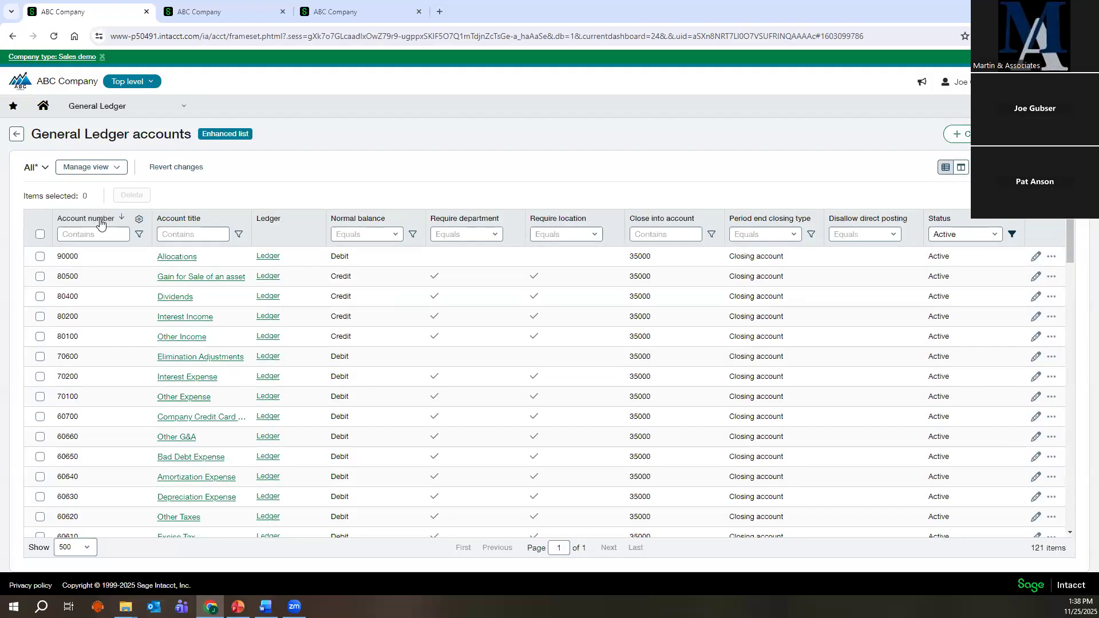
{"action": "left_click", "coordinate": [100, 220]}
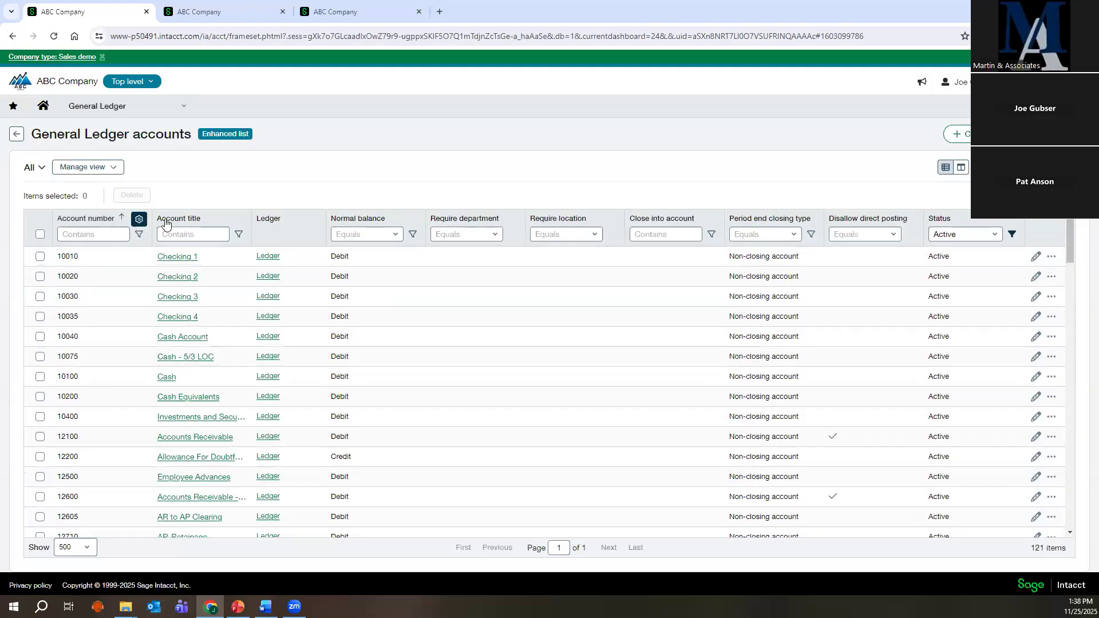
Filter the General Ledger accounts by titles containing "rent" and clear the filter again.
{"action": "left_click", "coordinate": [171, 237]}
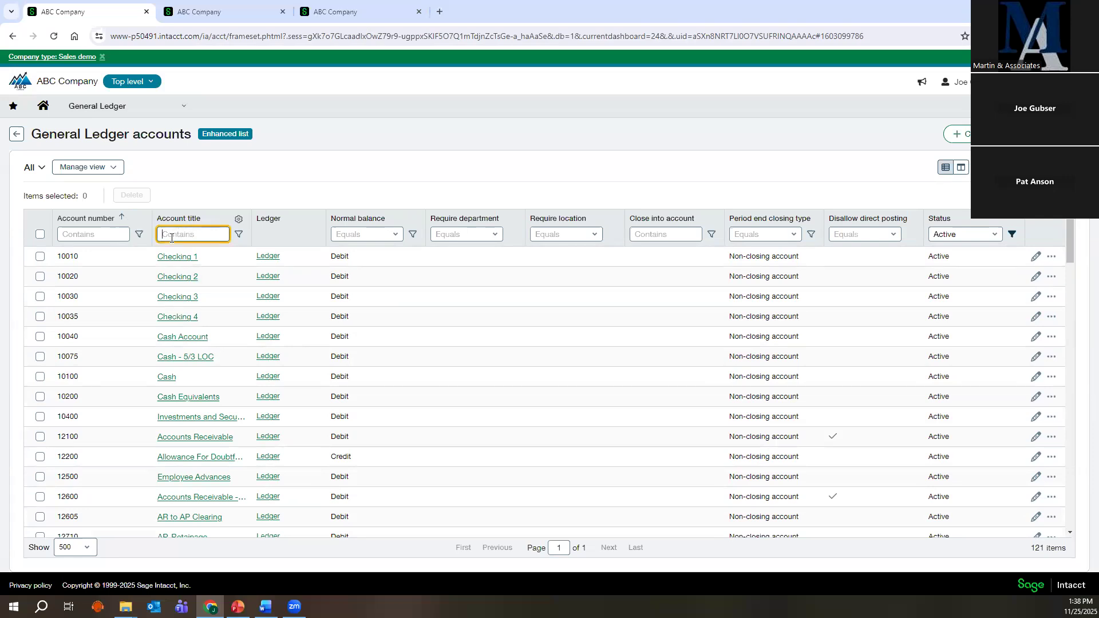
{"action": "type", "text": "rent"}
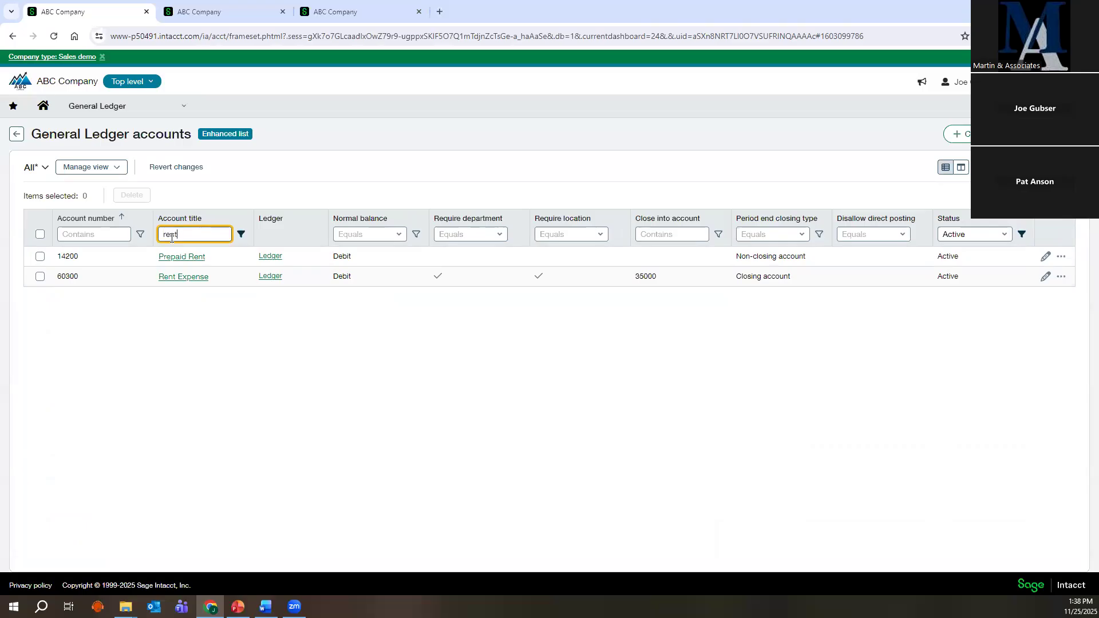
{"action": "key", "text": "BackSpace"}
{"action": "key", "text": "BackSpace"}
{"action": "key", "text": "BackSpace"}
{"action": "key", "text": "BackSpace"}
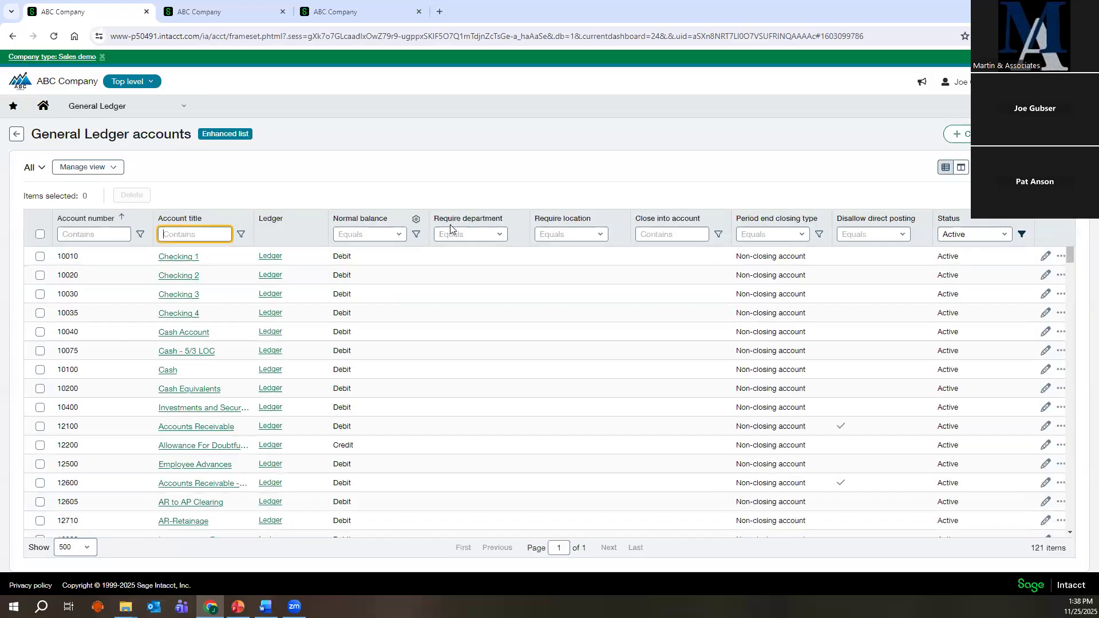
Start a new view of the accounts list, review its column, filter, sort and sharing options, and close it without saving.
{"action": "left_click", "coordinate": [106, 171]}
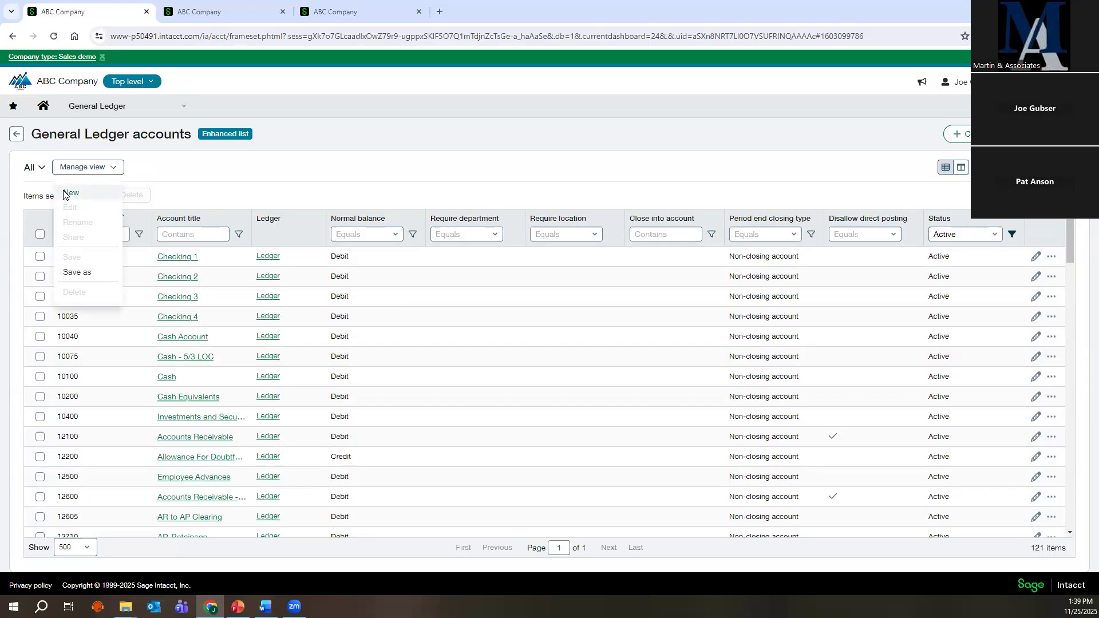
{"action": "left_click", "coordinate": [64, 195]}
{"action": "scroll", "coordinate": [486, 343], "scroll_direction": "down", "scroll_amount": 3}
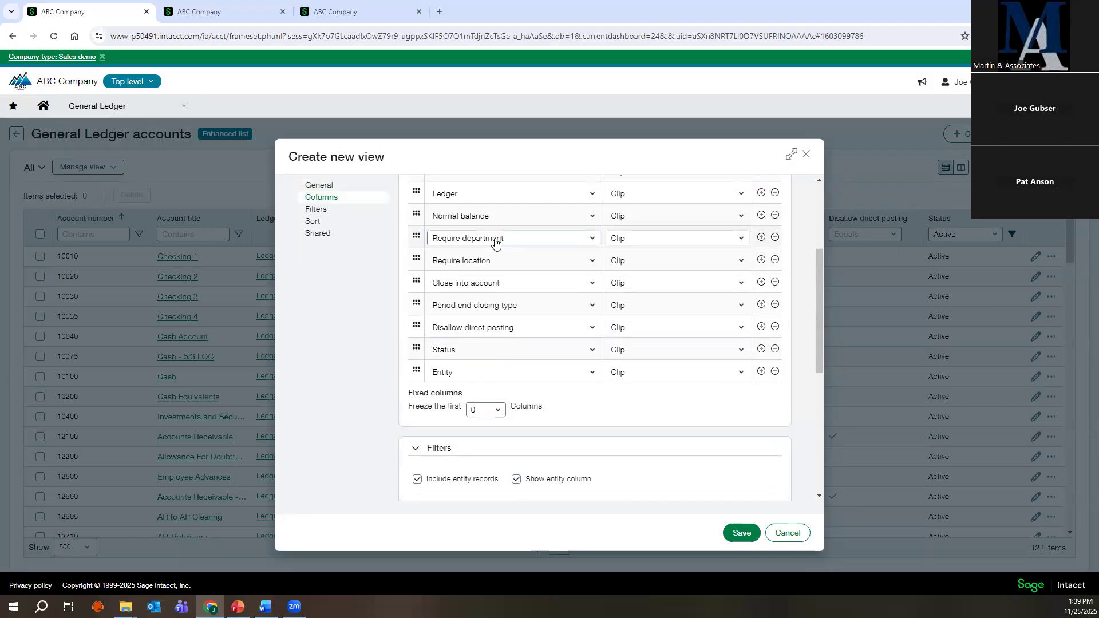
{"action": "scroll", "coordinate": [495, 243], "scroll_direction": "down", "scroll_amount": 1}
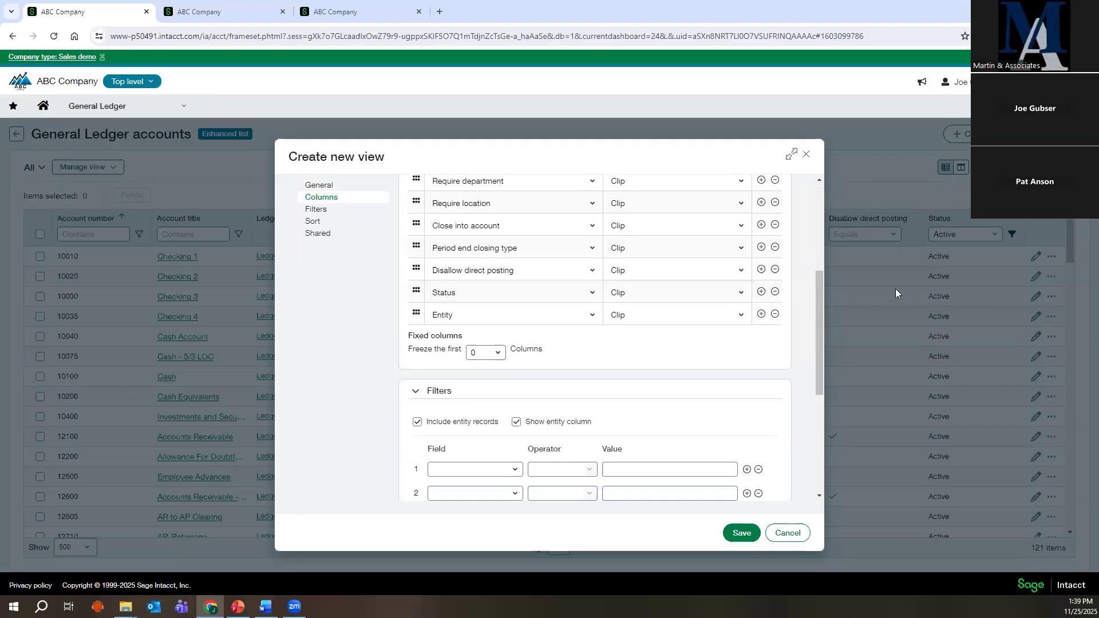
{"action": "scroll", "coordinate": [635, 386], "scroll_direction": "down", "scroll_amount": 5}
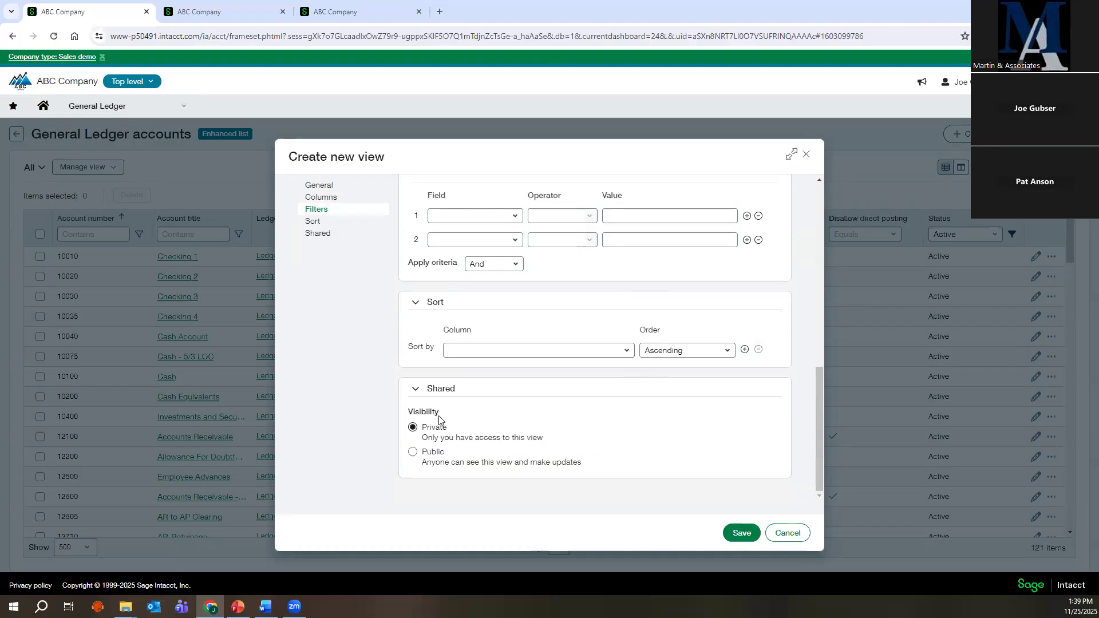
{"action": "left_click", "coordinate": [804, 154]}
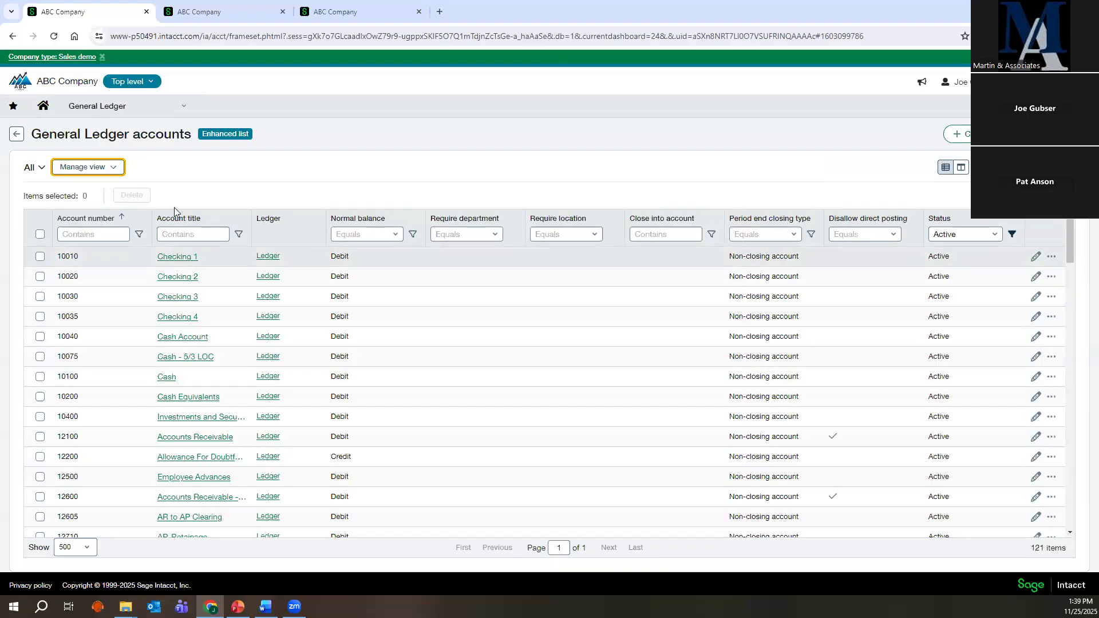
Review the account numbering from 10010 down through the revenue and COGS accounts, and open the Statistical accounts list.
{"action": "left_click_drag", "start_coordinate": [80, 258], "coordinate": [60, 256]}
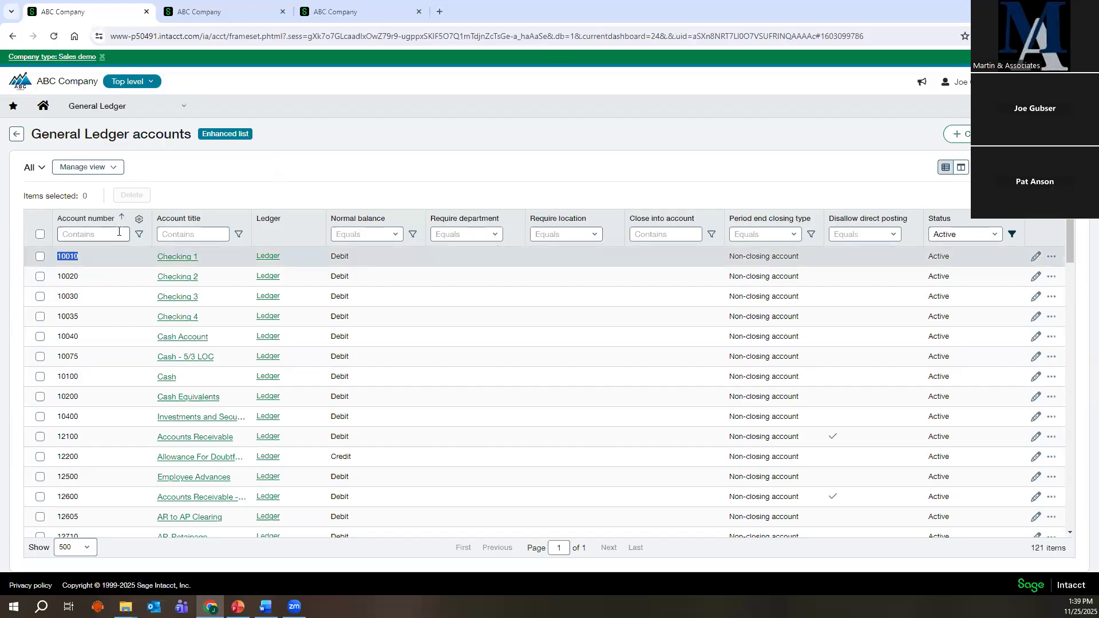
{"action": "scroll", "coordinate": [120, 275], "scroll_direction": "down", "scroll_amount": 10}
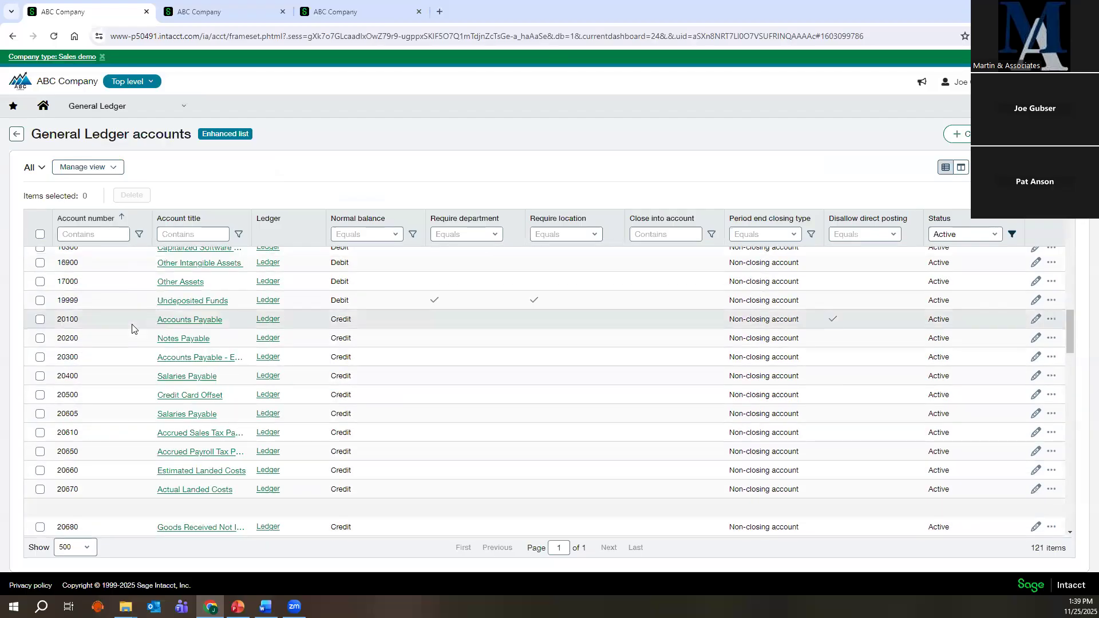
{"action": "scroll", "coordinate": [131, 326], "scroll_direction": "down", "scroll_amount": 10}
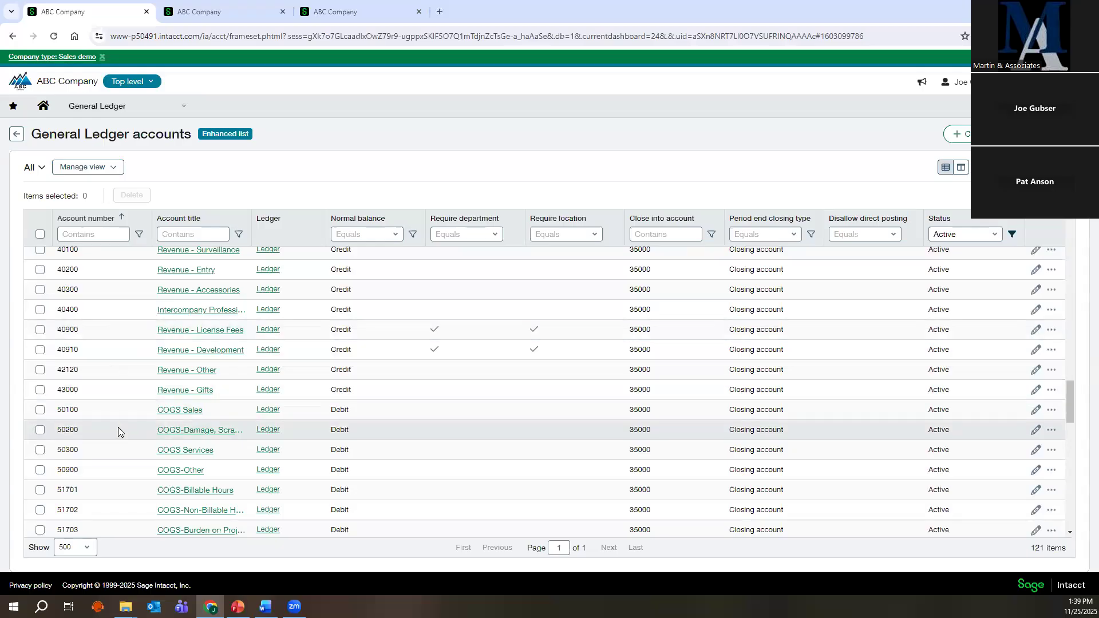
{"action": "left_click", "coordinate": [116, 111]}
{"action": "left_click", "coordinate": [249, 206]}
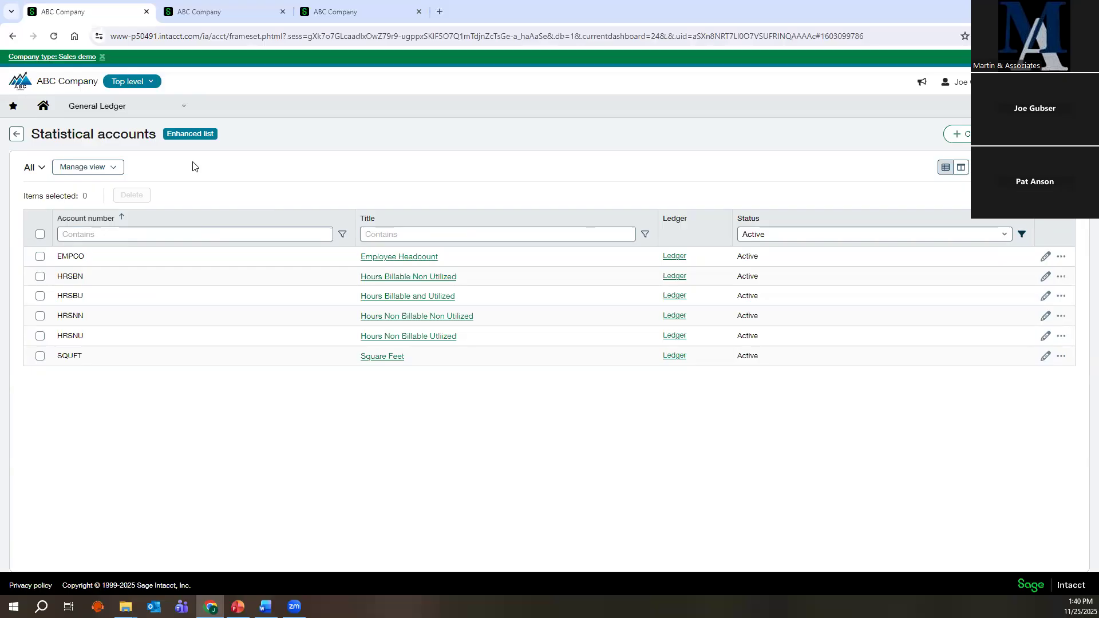
Open the Budgets repository and locate the Budget Current Year entry.
{"action": "left_click", "coordinate": [104, 115]}
{"action": "left_click", "coordinate": [101, 167]}
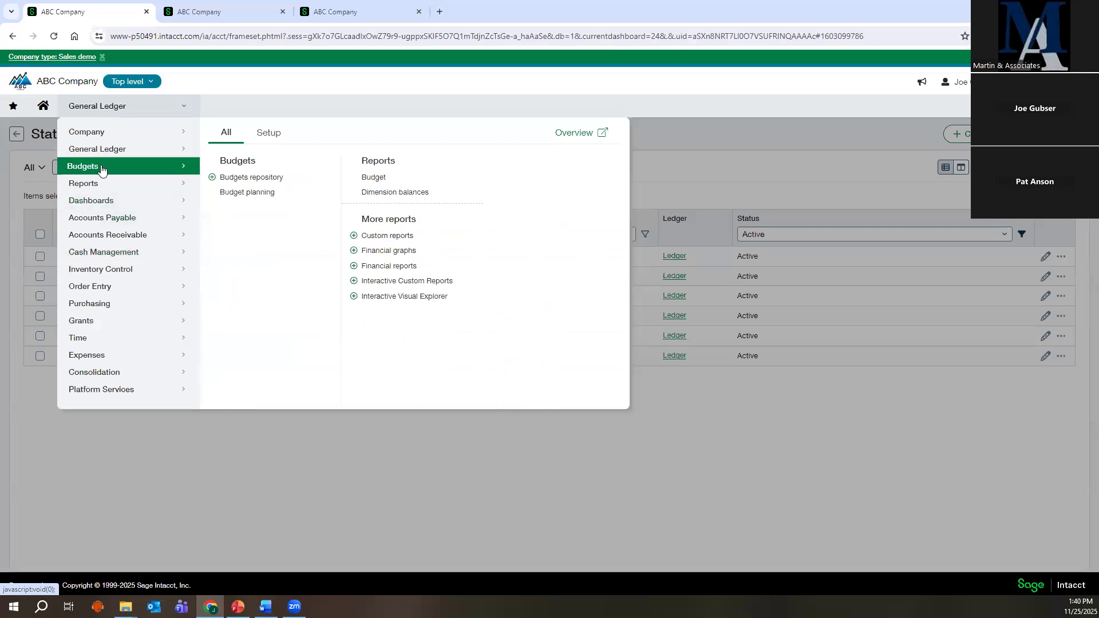
{"action": "left_click", "coordinate": [246, 179]}
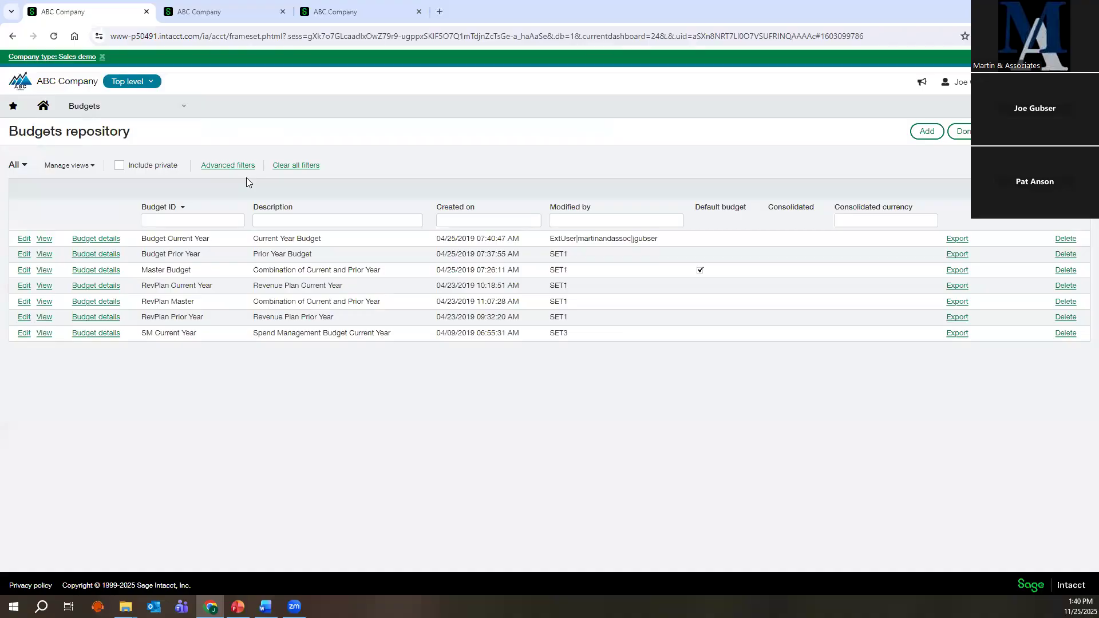
{"action": "left_click", "coordinate": [202, 225]}
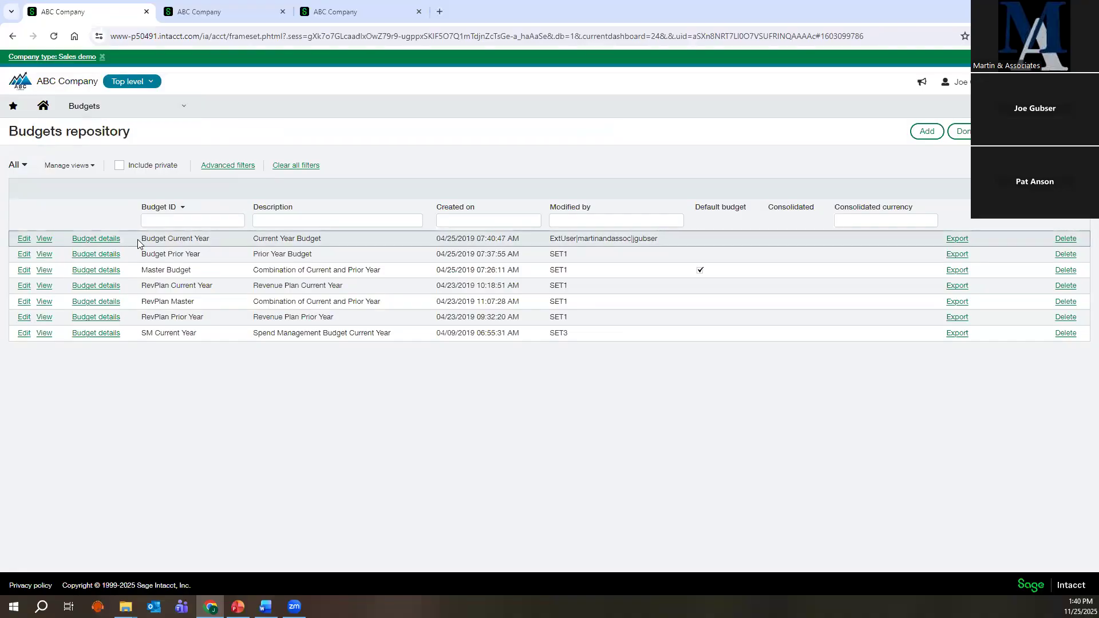
{"action": "left_click_drag", "start_coordinate": [137, 239], "coordinate": [196, 241]}
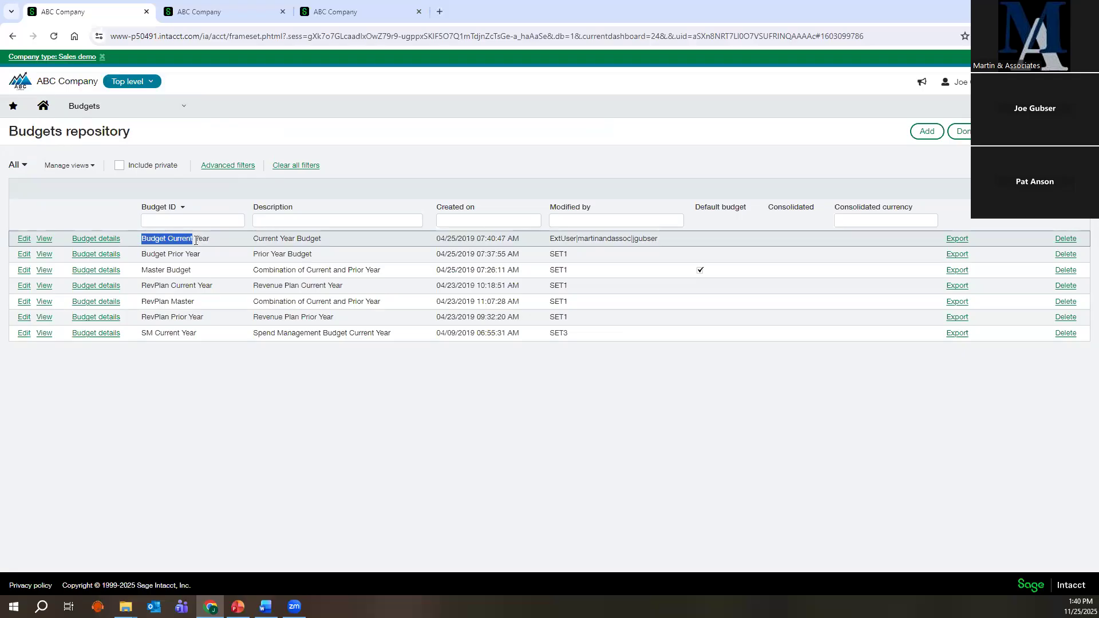
Open the Budget Current Year details and the Revenue - Surveillance line for Boston, class 200, in edit mode to review its monthly amounts.
{"action": "left_click", "coordinate": [103, 243]}
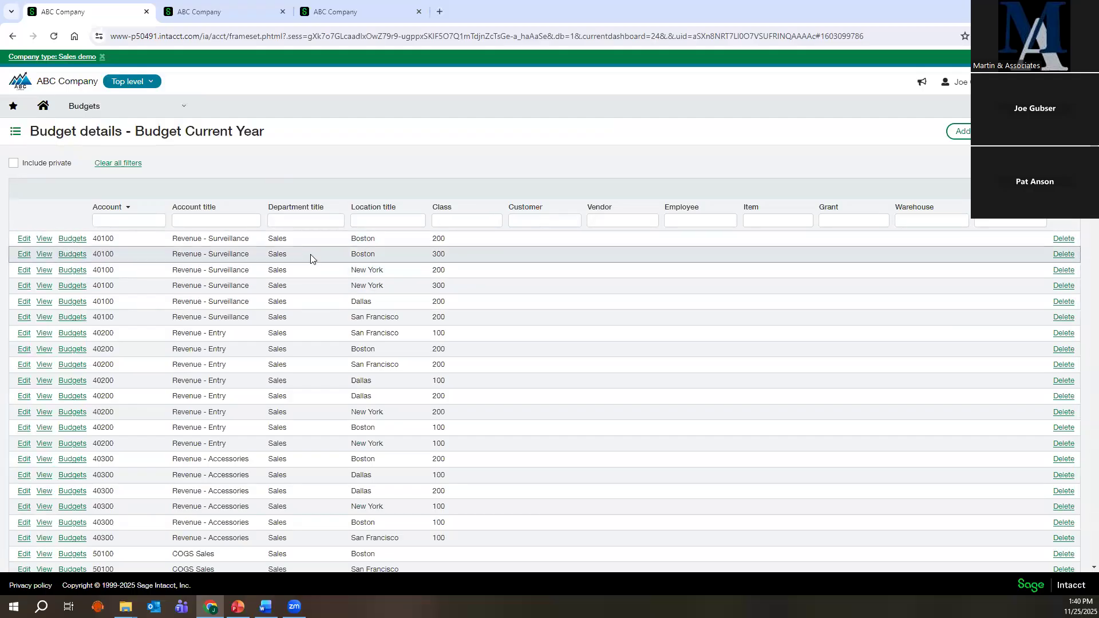
{"action": "left_click", "coordinate": [24, 240]}
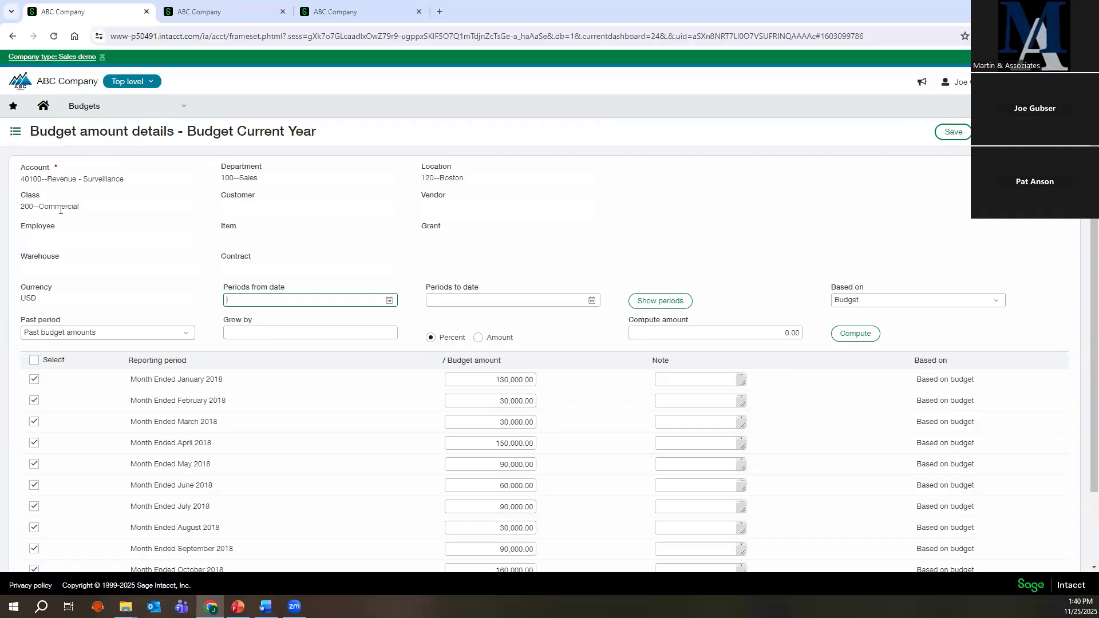
{"action": "scroll", "coordinate": [217, 366], "scroll_direction": "down", "scroll_amount": 1}
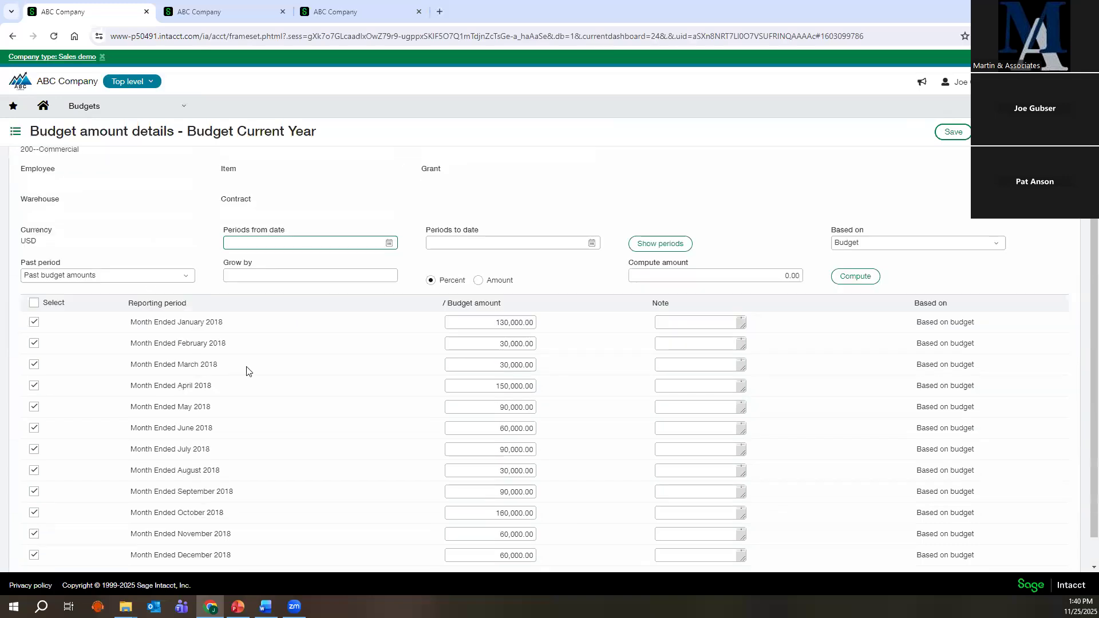
Examine the remaining monthly budget amounts, leave the line unsaved, and return to the Budgets repository.
{"action": "scroll", "coordinate": [498, 298], "scroll_direction": "down", "scroll_amount": 1}
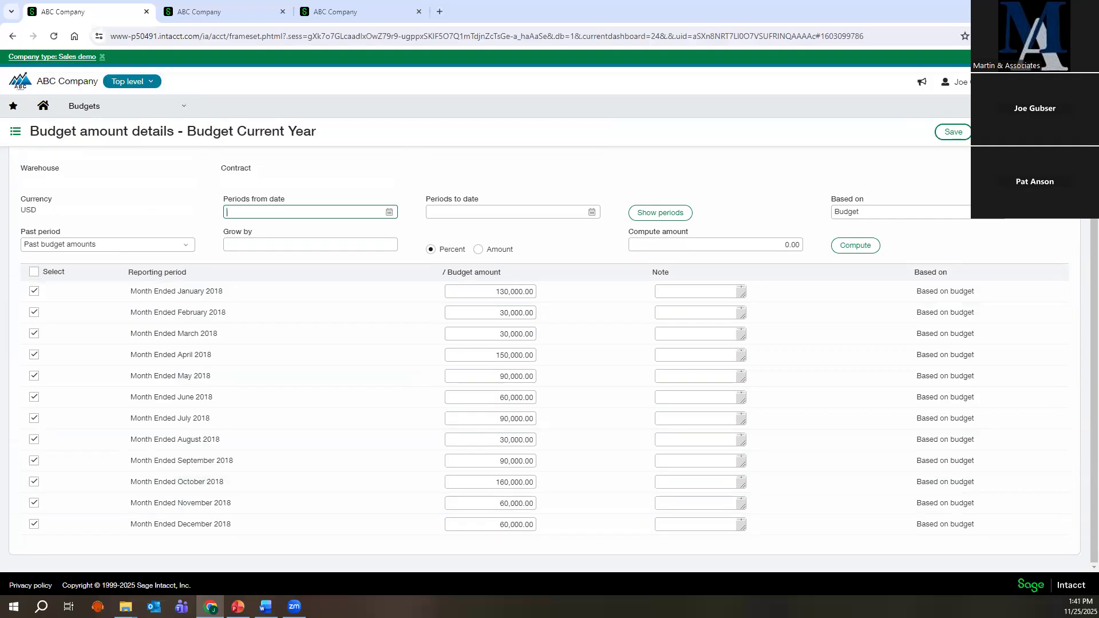
{"action": "left_click", "coordinate": [994, 131]}
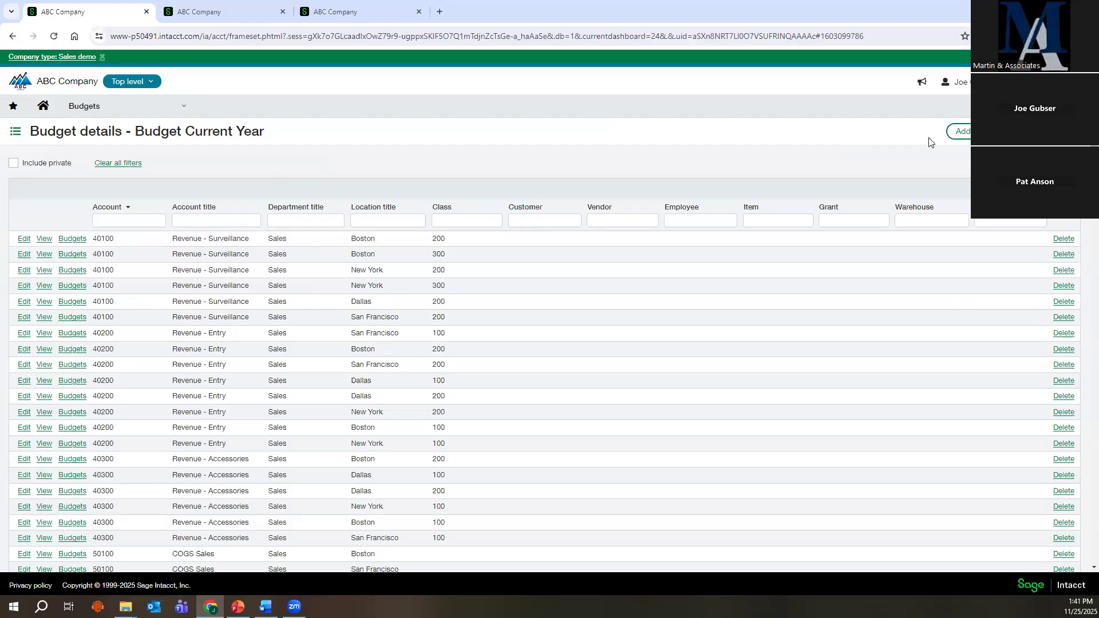
{"action": "left_click", "coordinate": [999, 131]}
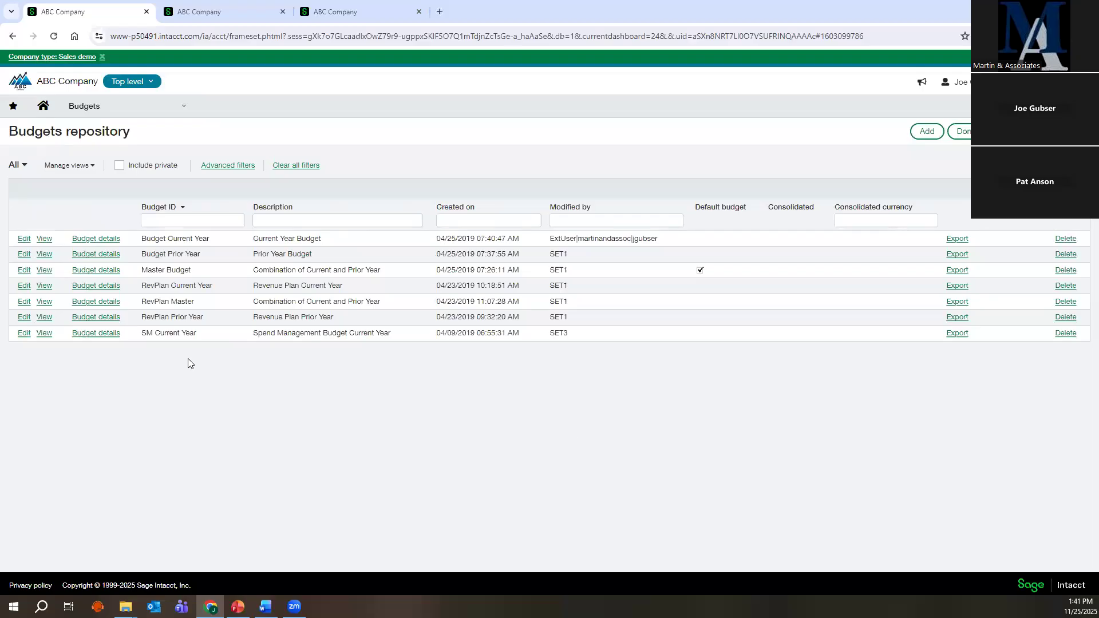
{"action": "key", "text": "alt+Tab"}
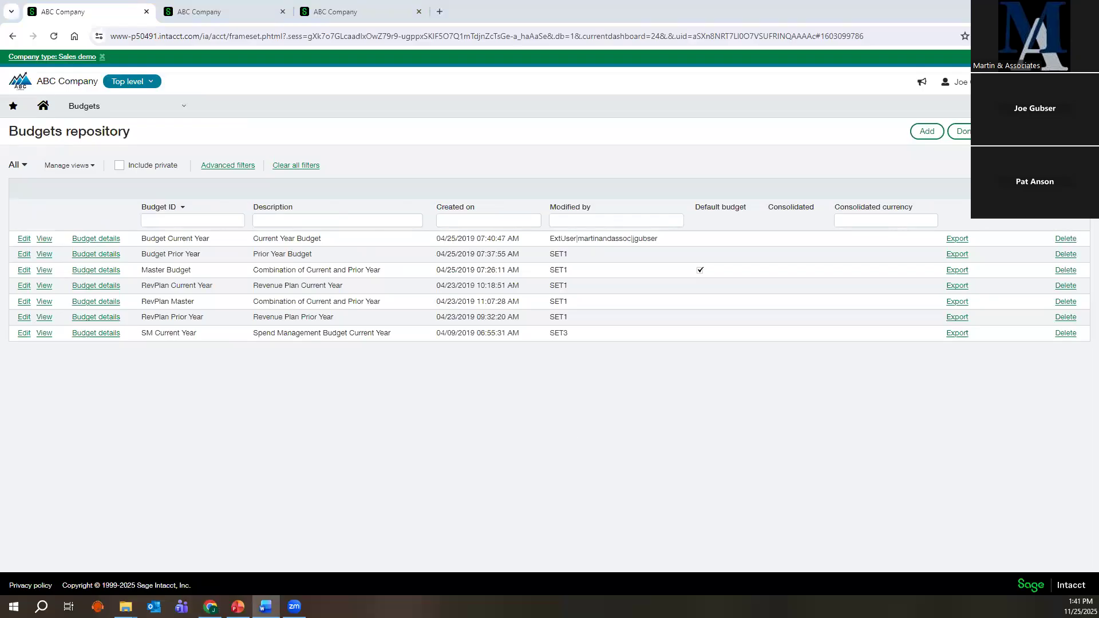
Open the General Ledger journals list and the transactions of the Payroll Journal.
{"action": "left_click", "coordinate": [86, 110]}
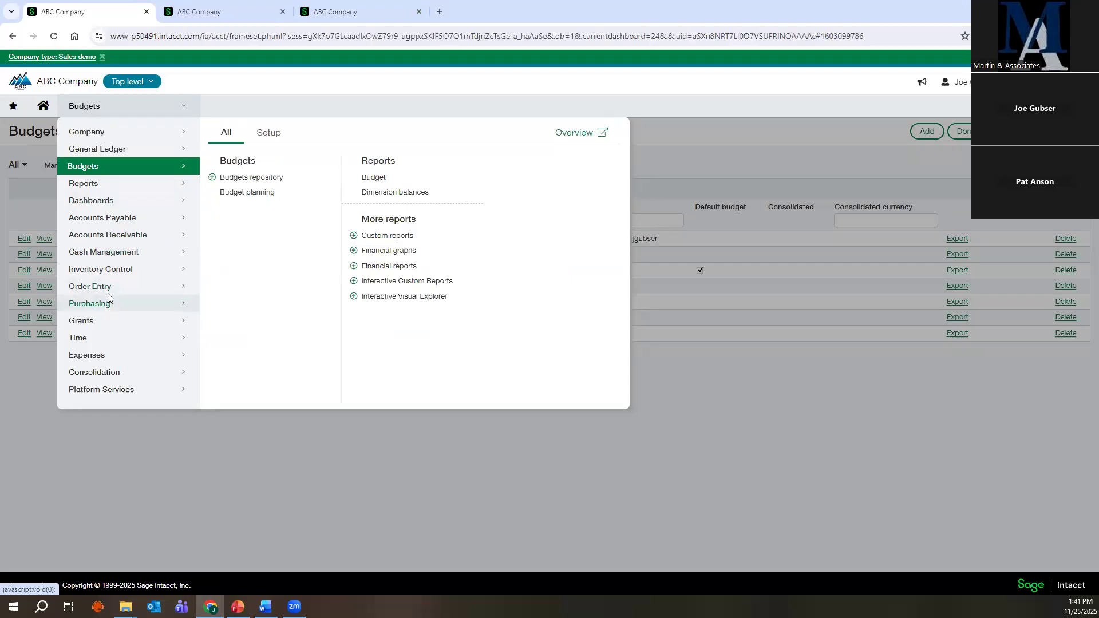
{"action": "left_click", "coordinate": [104, 143]}
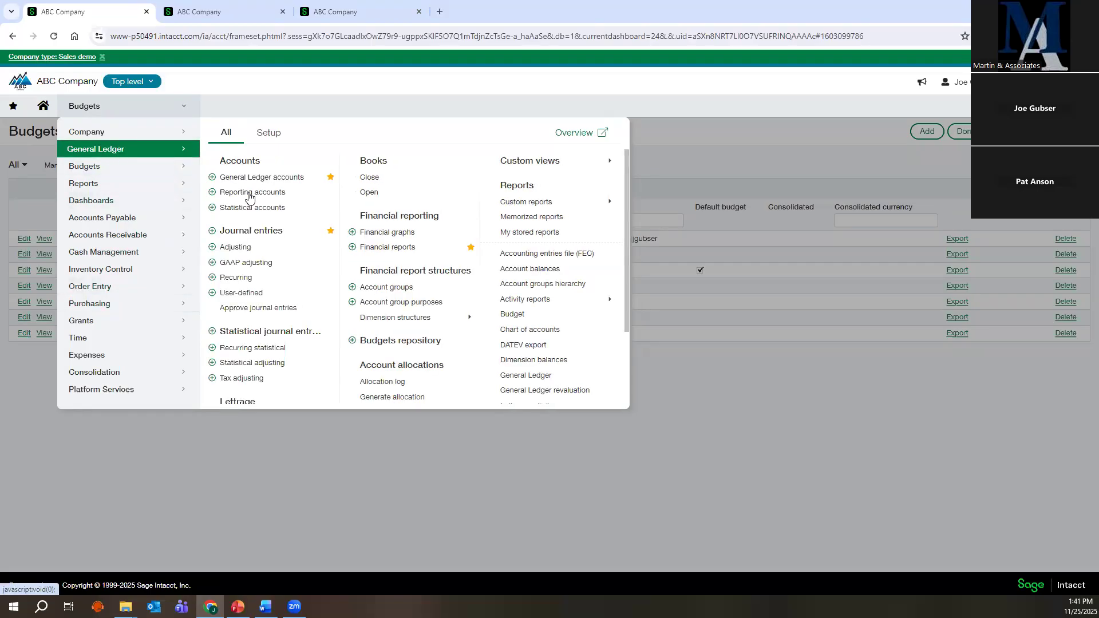
{"action": "left_click", "coordinate": [250, 234]}
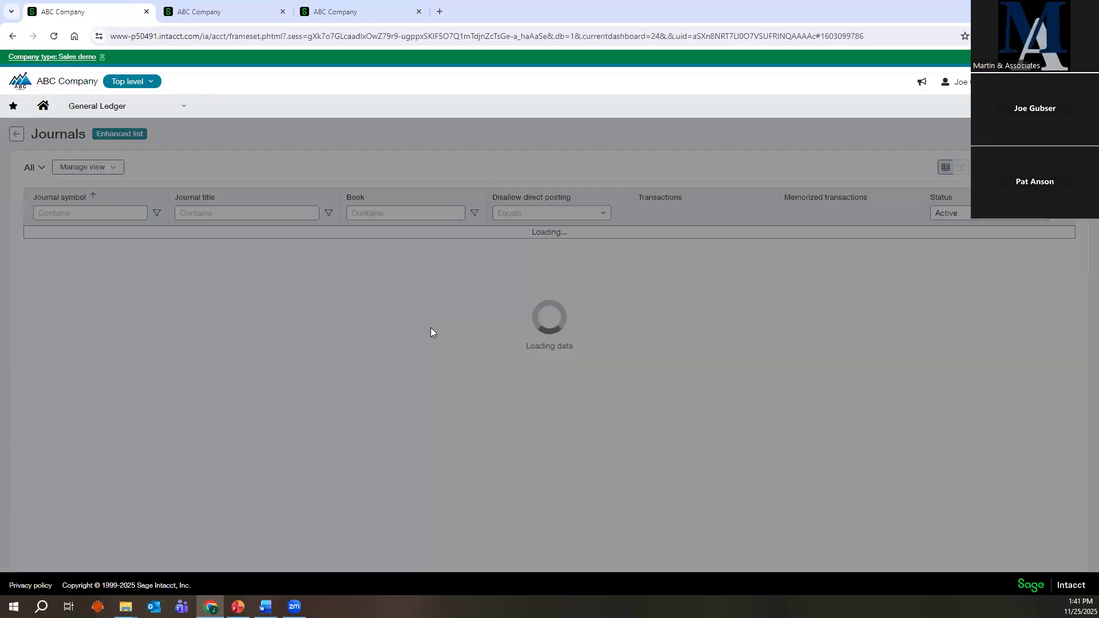
{"action": "scroll", "coordinate": [275, 354], "scroll_direction": "down", "scroll_amount": 3}
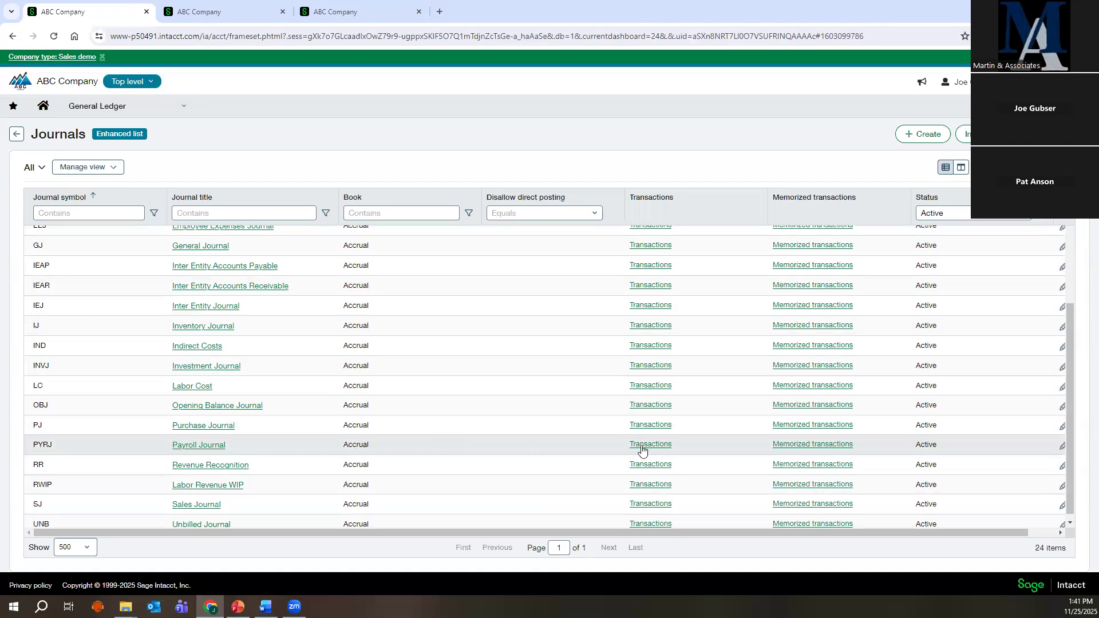
{"action": "left_click", "coordinate": [647, 447]}
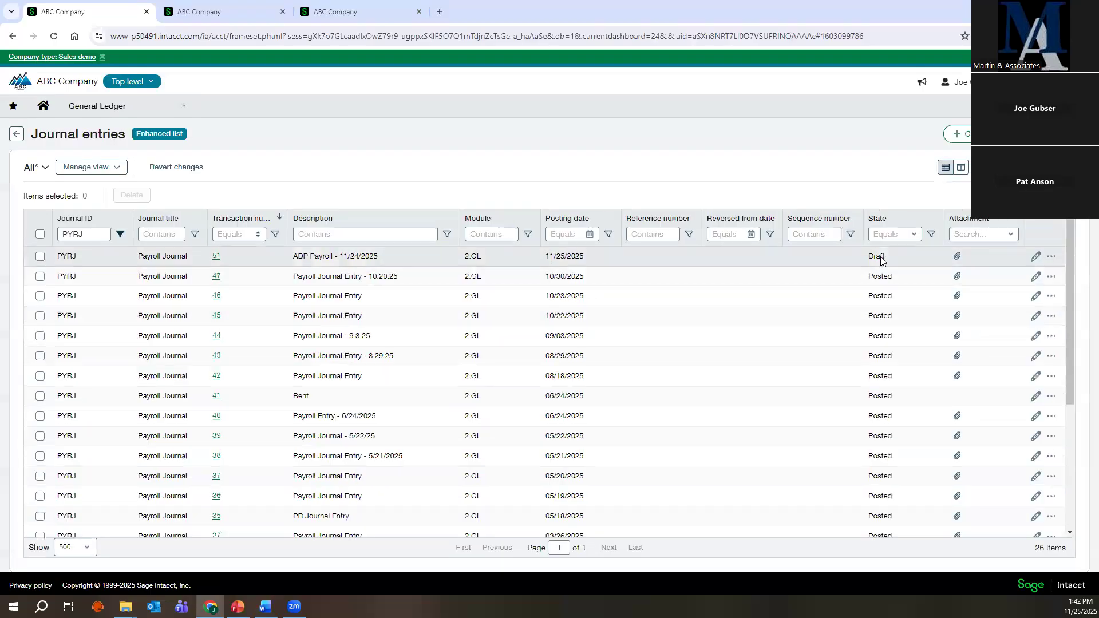
Open the draft "ADP Payroll - 11/24/2025" journal entry for editing.
{"action": "double_click", "coordinate": [871, 259]}
{"action": "left_click", "coordinate": [218, 257]}
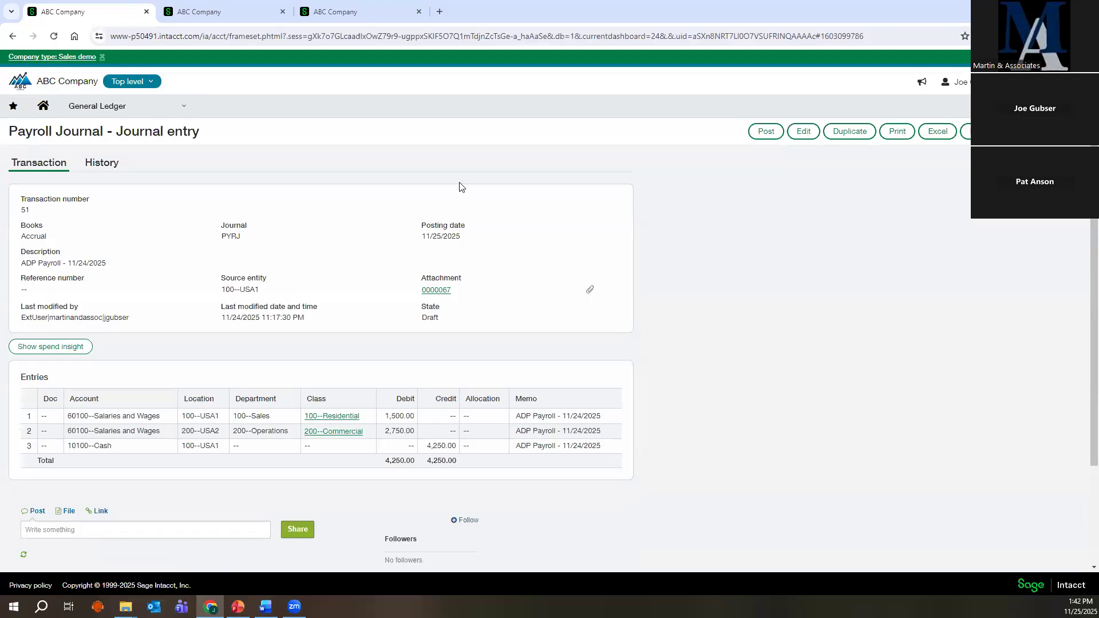
{"action": "left_click", "coordinate": [803, 131]}
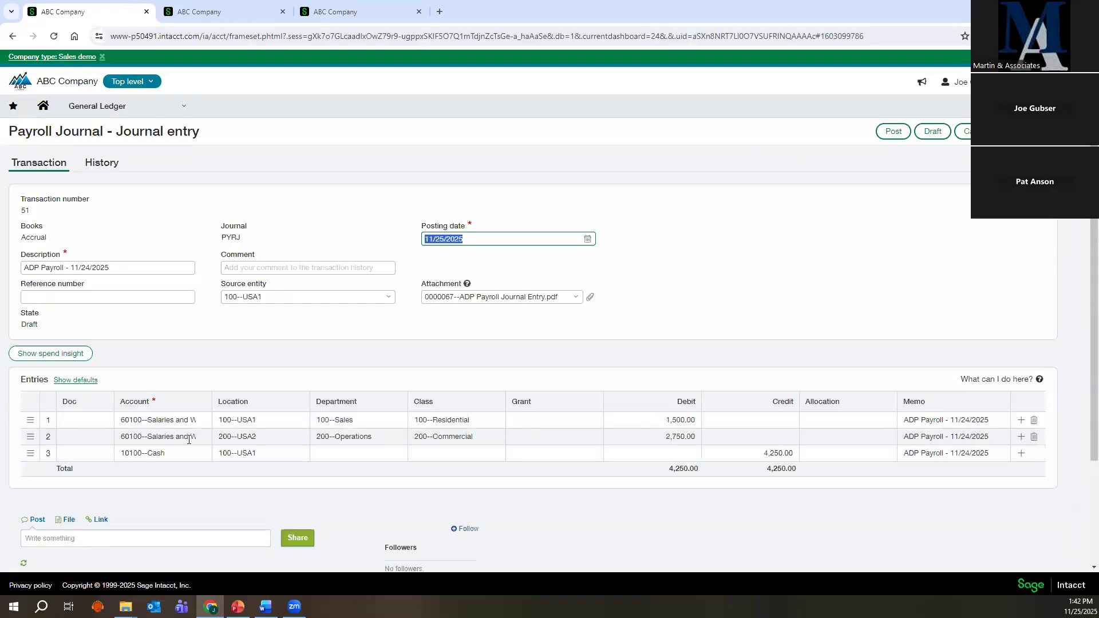
Examine the account, location, department and class fields on the two Salaries and Wages lines of the payroll entry.
{"action": "left_click", "coordinate": [250, 426]}
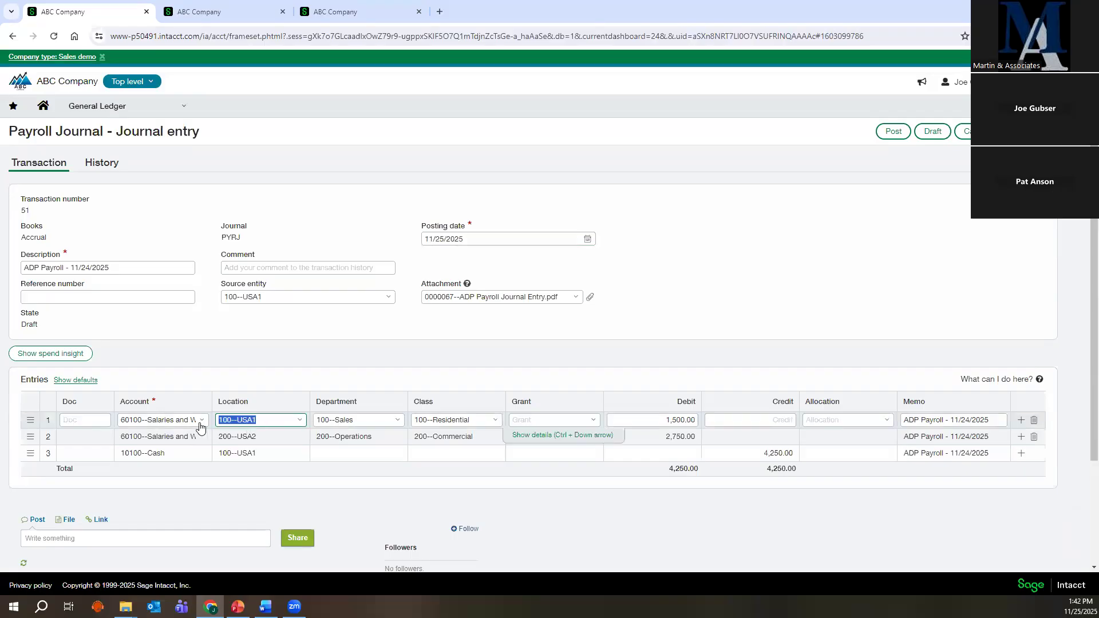
{"action": "left_click", "coordinate": [206, 423]}
{"action": "left_click", "coordinate": [207, 425]}
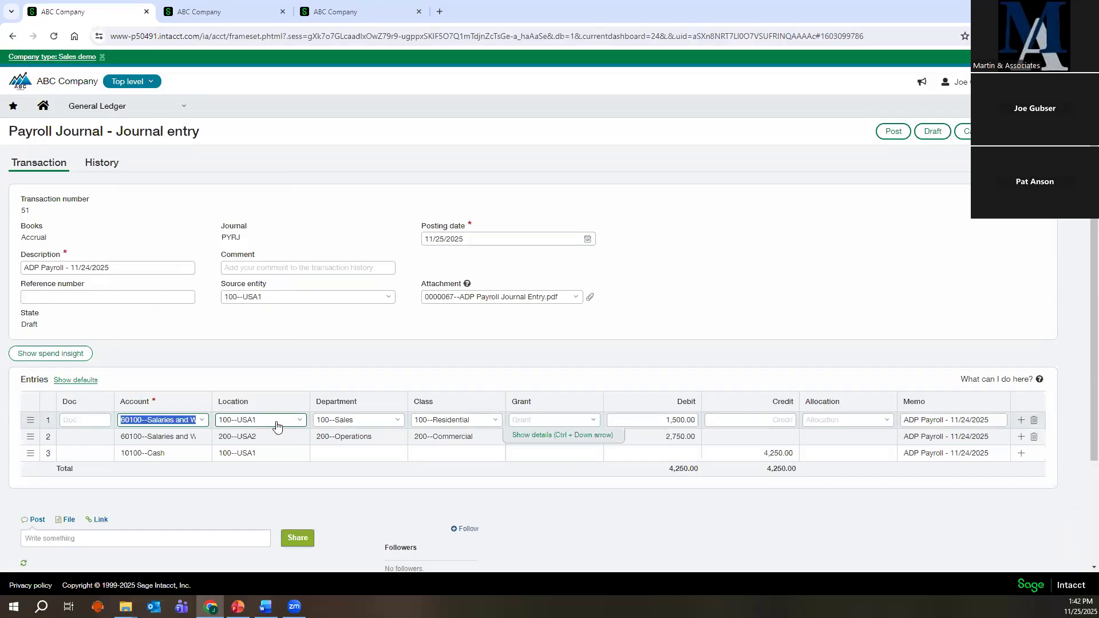
{"action": "left_click", "coordinate": [301, 423]}
{"action": "left_click", "coordinate": [302, 424]}
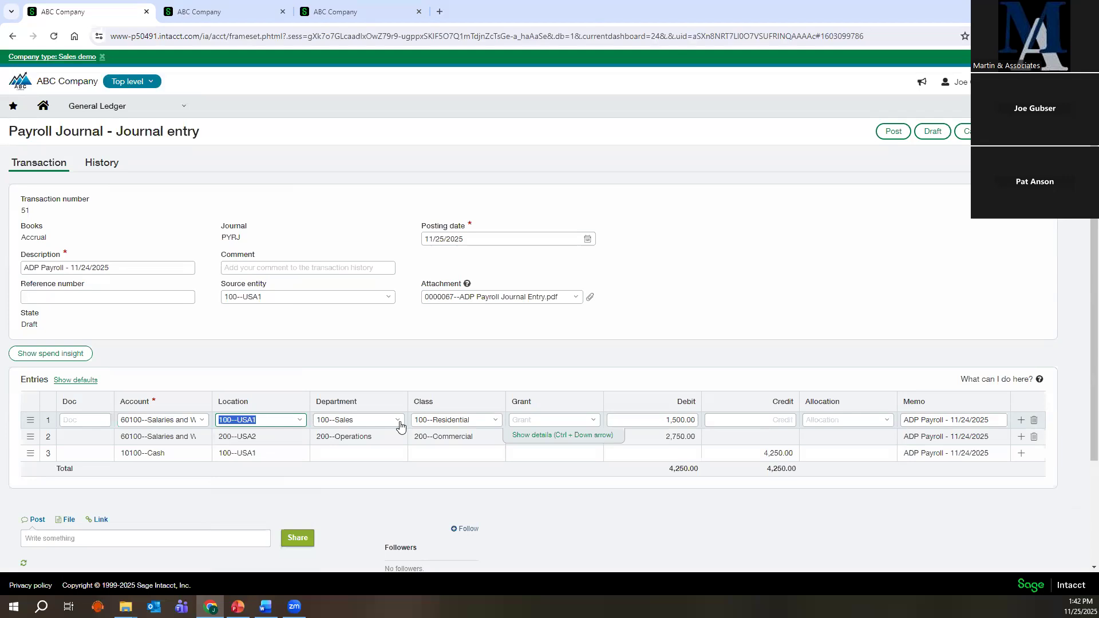
{"action": "left_click", "coordinate": [400, 424]}
{"action": "left_click", "coordinate": [400, 424]}
{"action": "left_click", "coordinate": [400, 425]}
{"action": "left_click", "coordinate": [399, 424]}
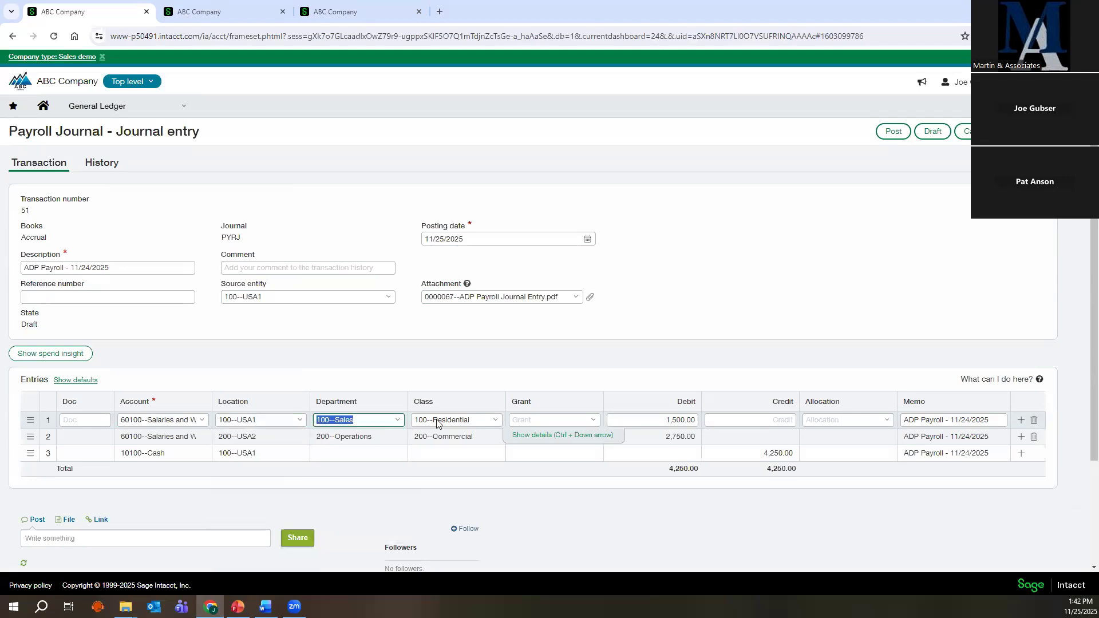
{"action": "left_click", "coordinate": [496, 423]}
{"action": "left_click", "coordinate": [496, 424]}
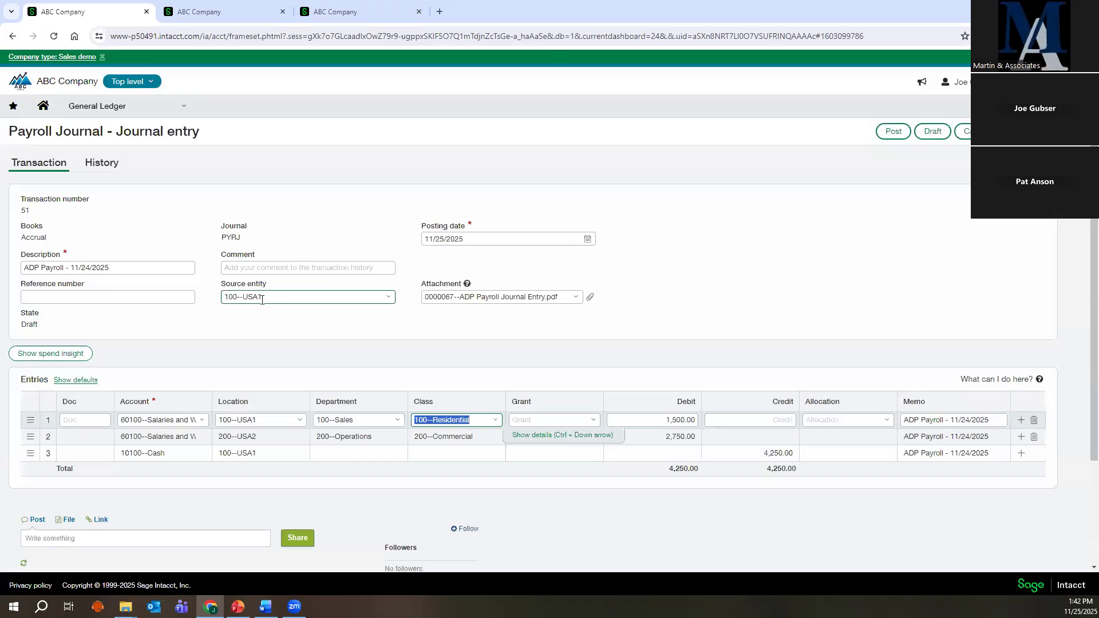
{"action": "left_click", "coordinate": [272, 439]}
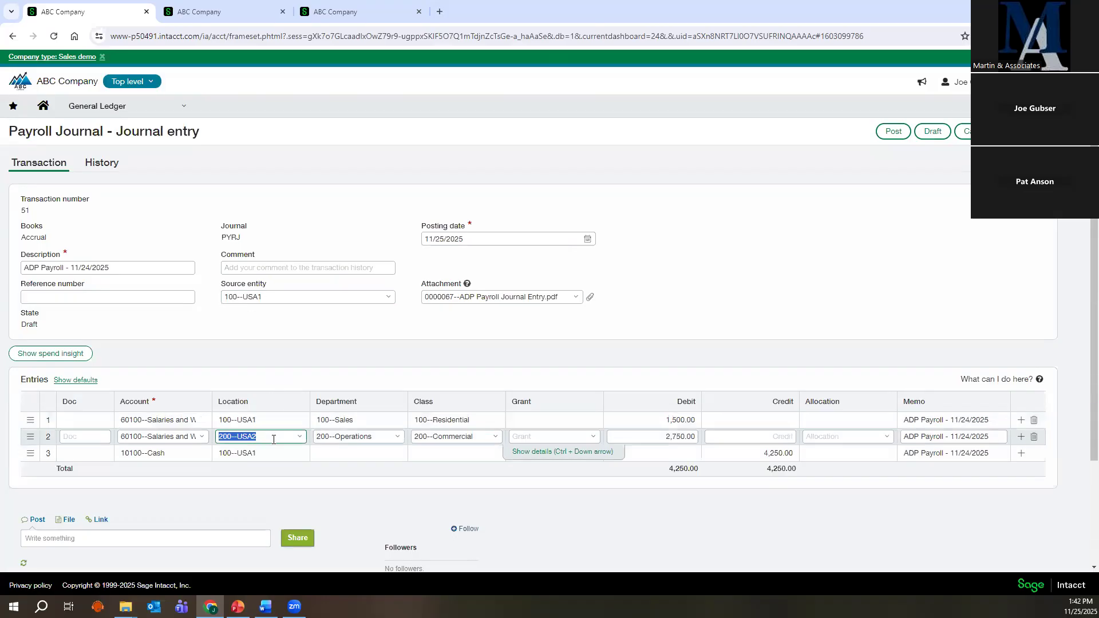
{"action": "left_click", "coordinate": [302, 439]}
{"action": "left_click", "coordinate": [303, 439]}
View the attached ADP Payroll Journal Entry.pdf at full window size and close it.
{"action": "left_click", "coordinate": [590, 298]}
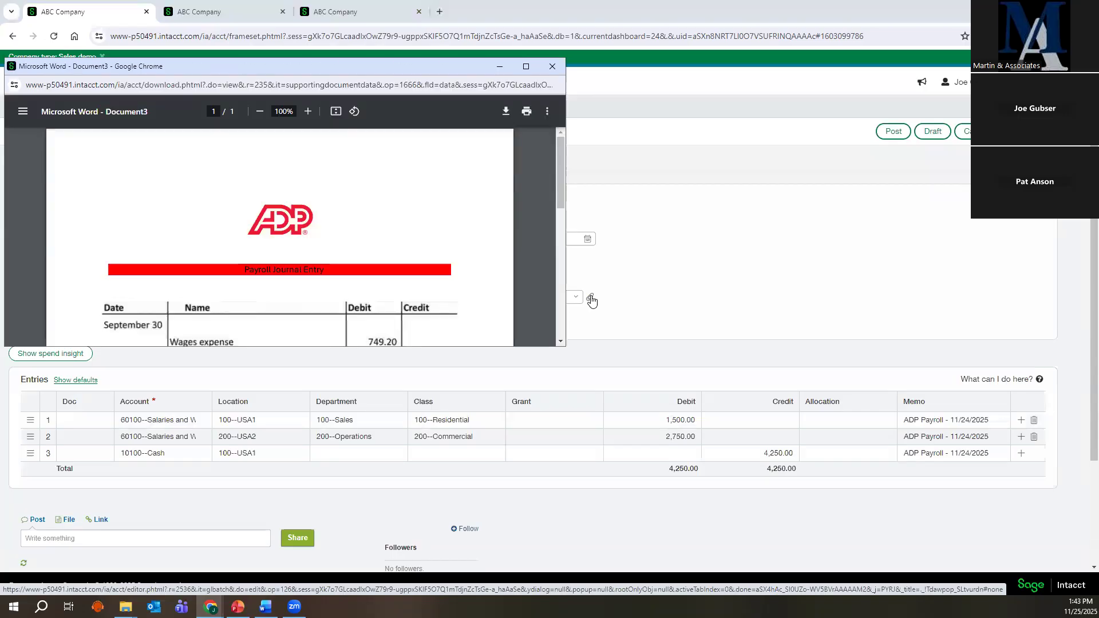
{"action": "left_click", "coordinate": [526, 66]}
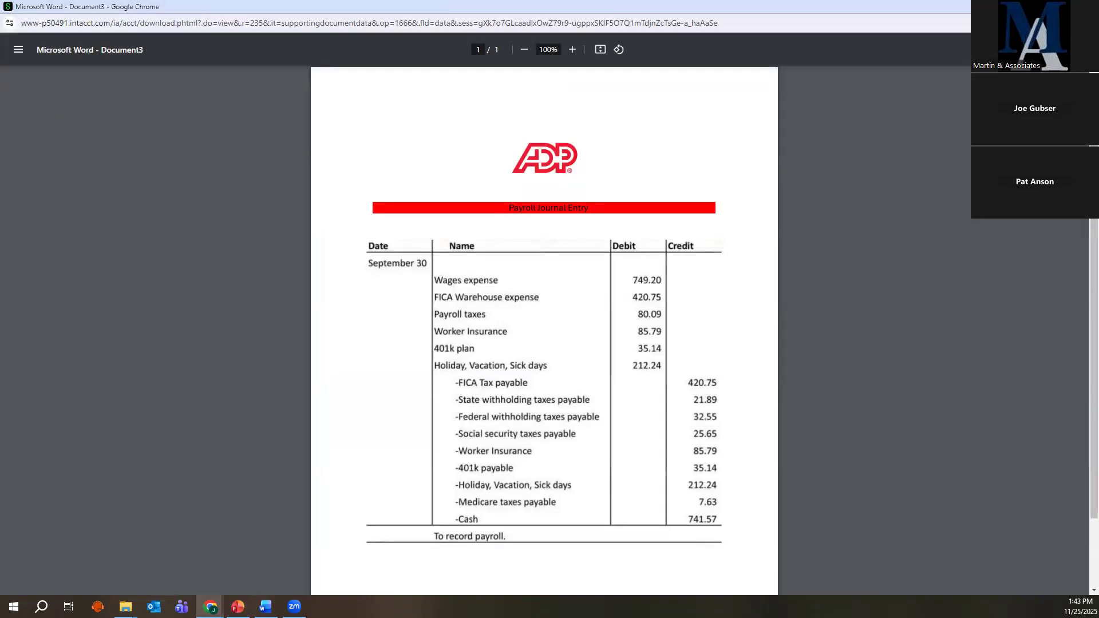
{"action": "left_click", "coordinate": [1086, 6]}
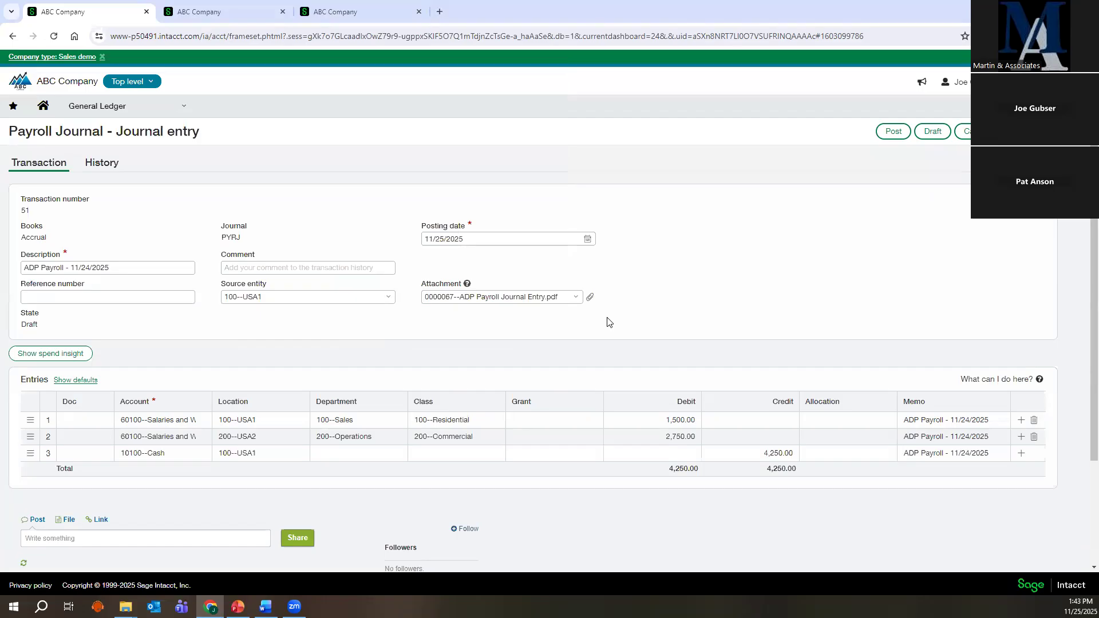
Post the draft ADP payroll entry and reopen it to examine its inter-entity entries, leaving it without further changes.
{"action": "left_click", "coordinate": [893, 131]}
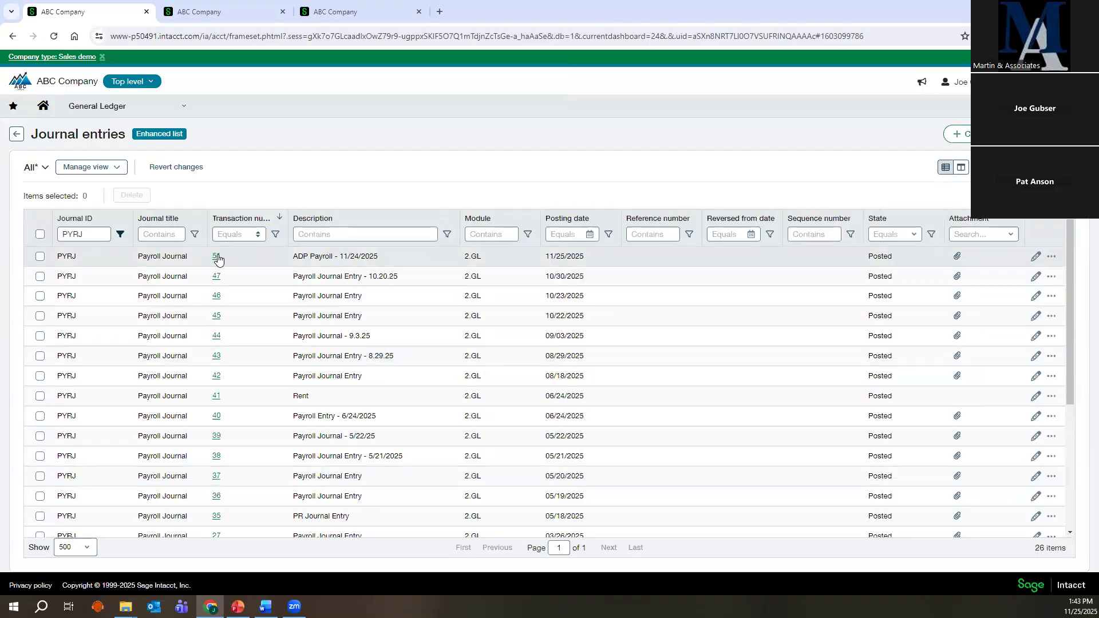
{"action": "left_click", "coordinate": [217, 257]}
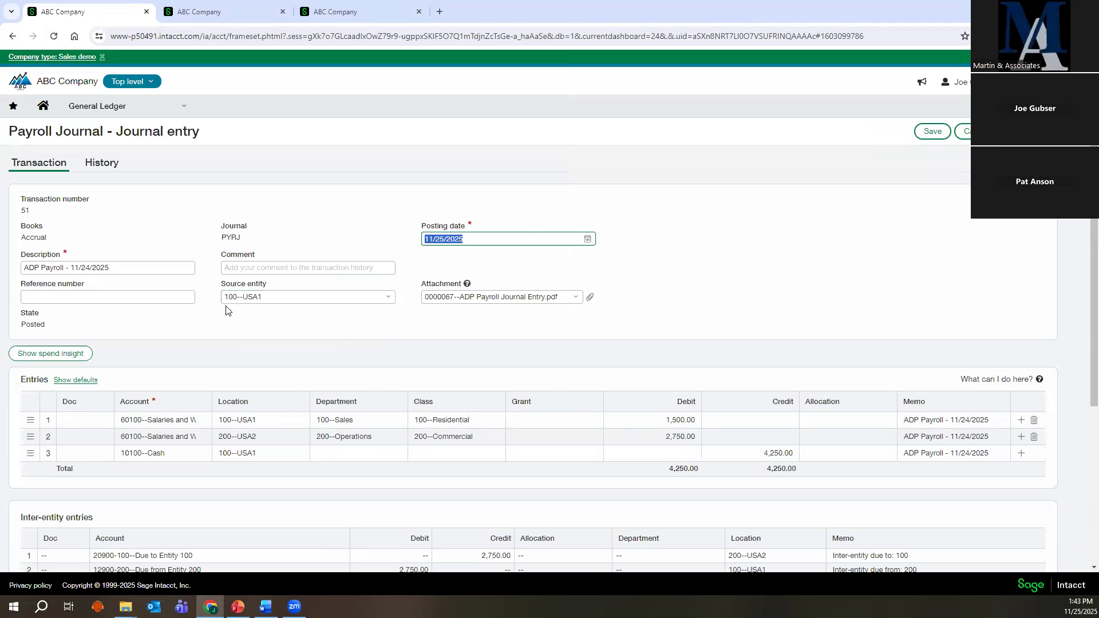
{"action": "scroll", "coordinate": [321, 355], "scroll_direction": "down", "scroll_amount": 2}
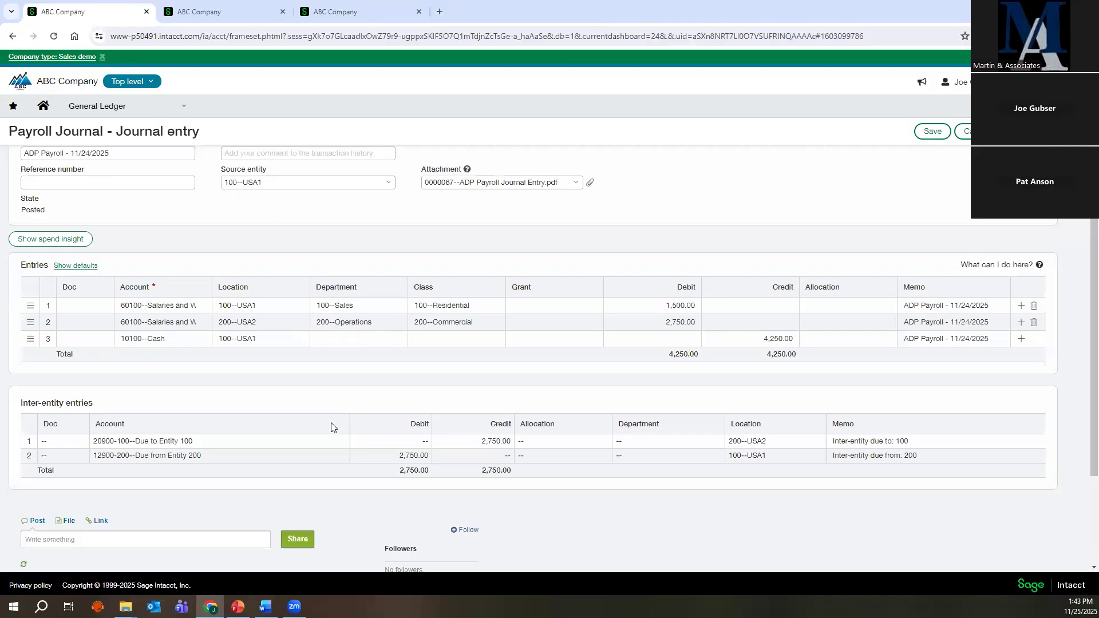
{"action": "left_click_drag", "start_coordinate": [21, 404], "coordinate": [93, 407]}
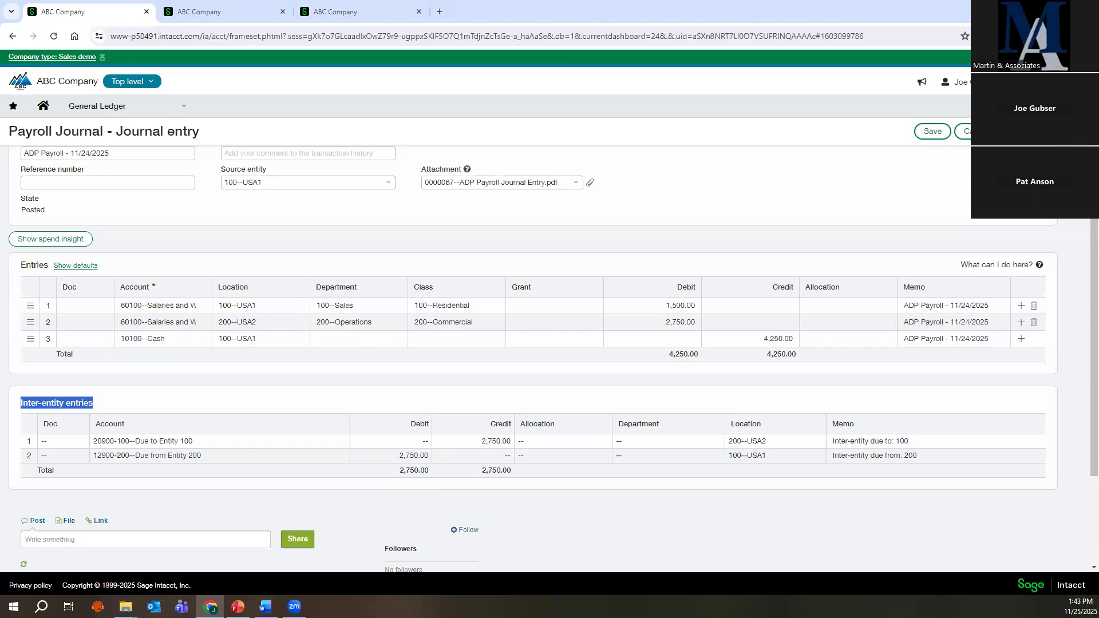
{"action": "key", "text": "alt+Tab"}
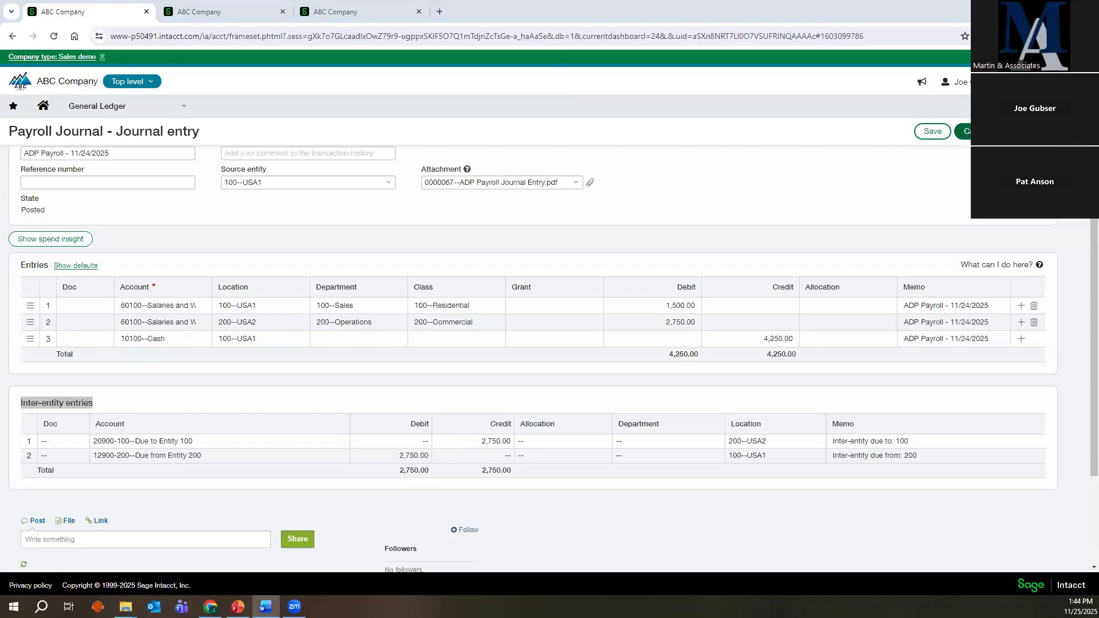
{"action": "left_click", "coordinate": [964, 131]}
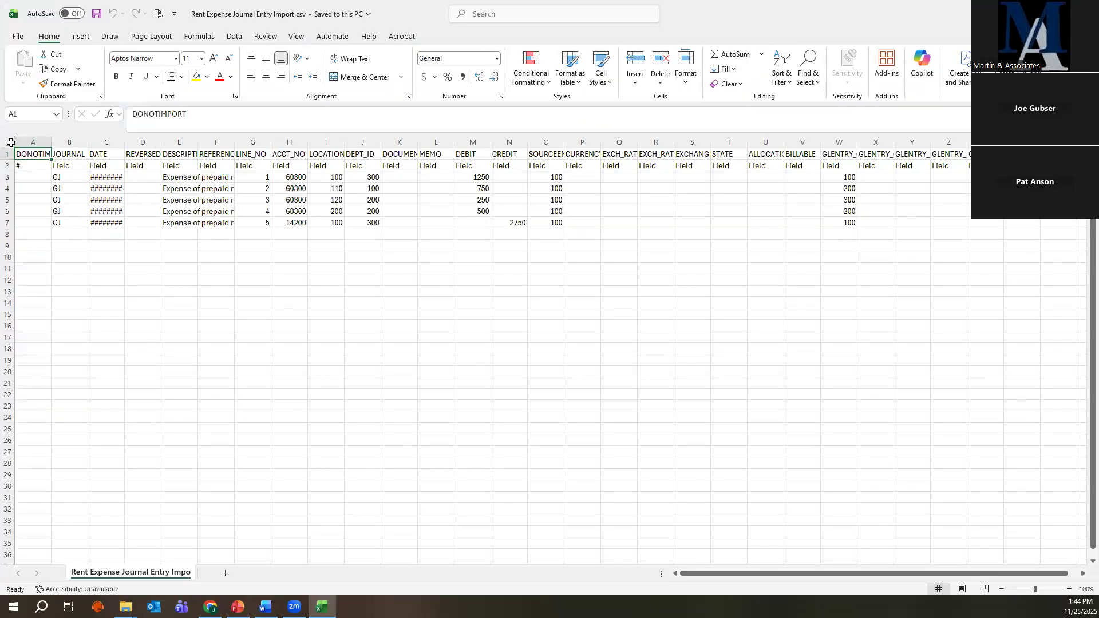
In Excel, autofit all columns of Rent Expense Journal Entry Import.csv to their contents.
{"action": "left_click", "coordinate": [10, 143]}
{"action": "double_click", "coordinate": [87, 142]}
{"action": "left_click", "coordinate": [186, 265]}
Set the first journal line's date in C3 to 11/25/2025 and copy that cell.
{"action": "left_click", "coordinate": [117, 178]}
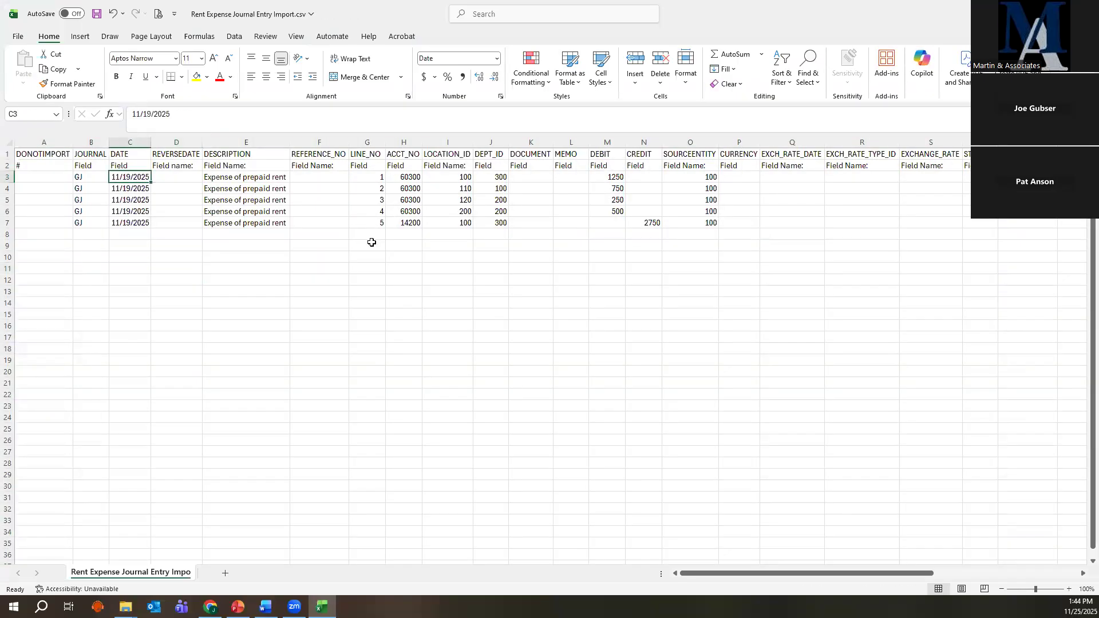
{"action": "type", "text": "11/25/25"}
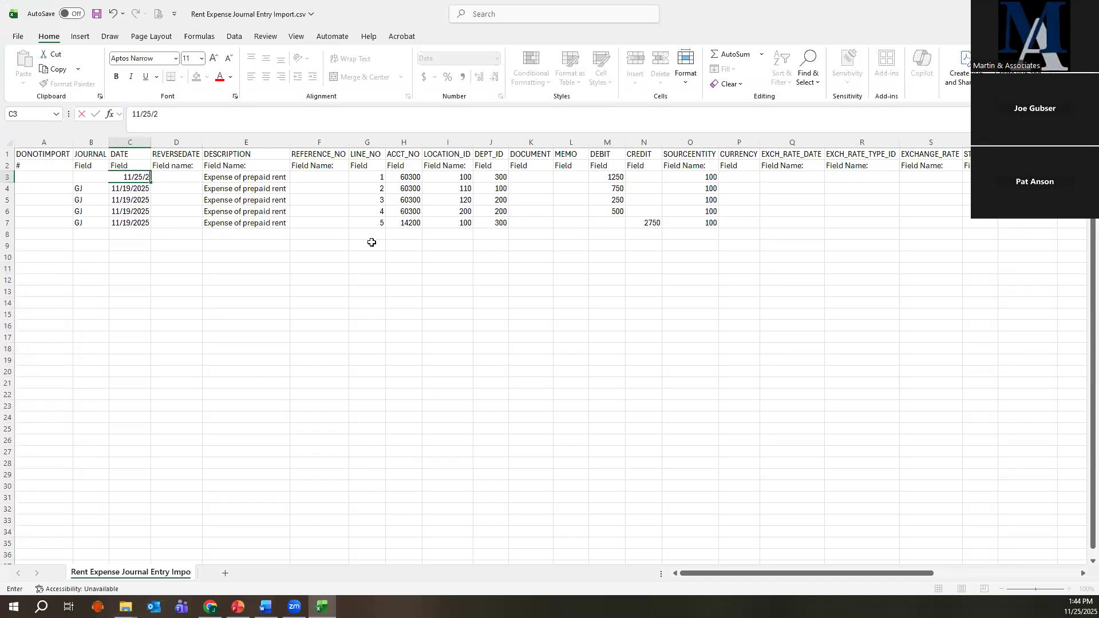
{"action": "key", "text": "Return"}
{"action": "key", "text": "Up"}
{"action": "key", "text": "ctrl+c"}
{"action": "key", "text": "Down"}
{"action": "key", "text": "shift+Down"}
{"action": "key", "text": "shift+Down"}
{"action": "key", "text": "shift+Down"}
{"action": "key", "text": "shift+Down"}
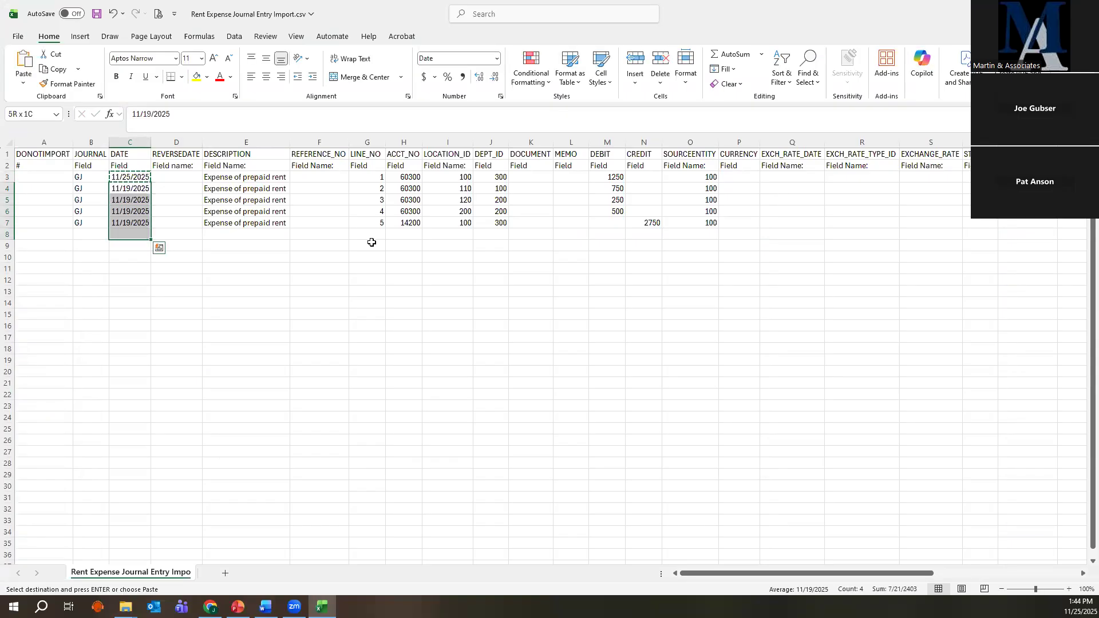
{"action": "key", "text": "ctrl+q"}
{"action": "key", "text": "Escape"}
{"action": "key", "text": "Up"}
{"action": "key", "text": "ctrl+Down"}
{"action": "key", "text": "ctrl+Down"}
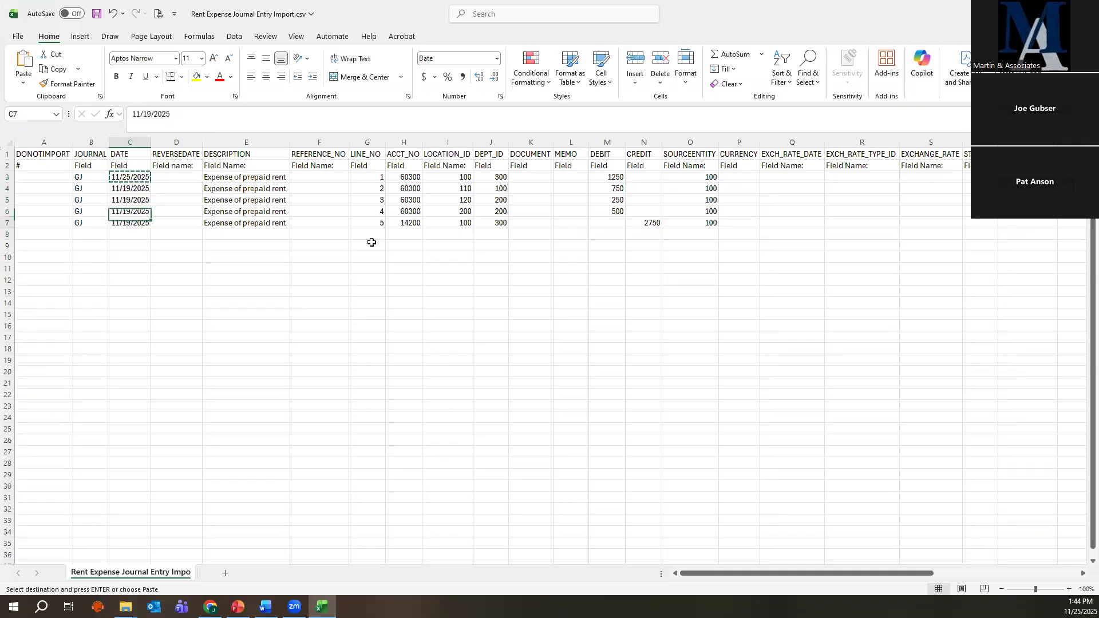
{"action": "key", "text": "Up"}
{"action": "key", "text": "Up"}
{"action": "key", "text": "Up"}
{"action": "key", "text": "ctrl+Up"}
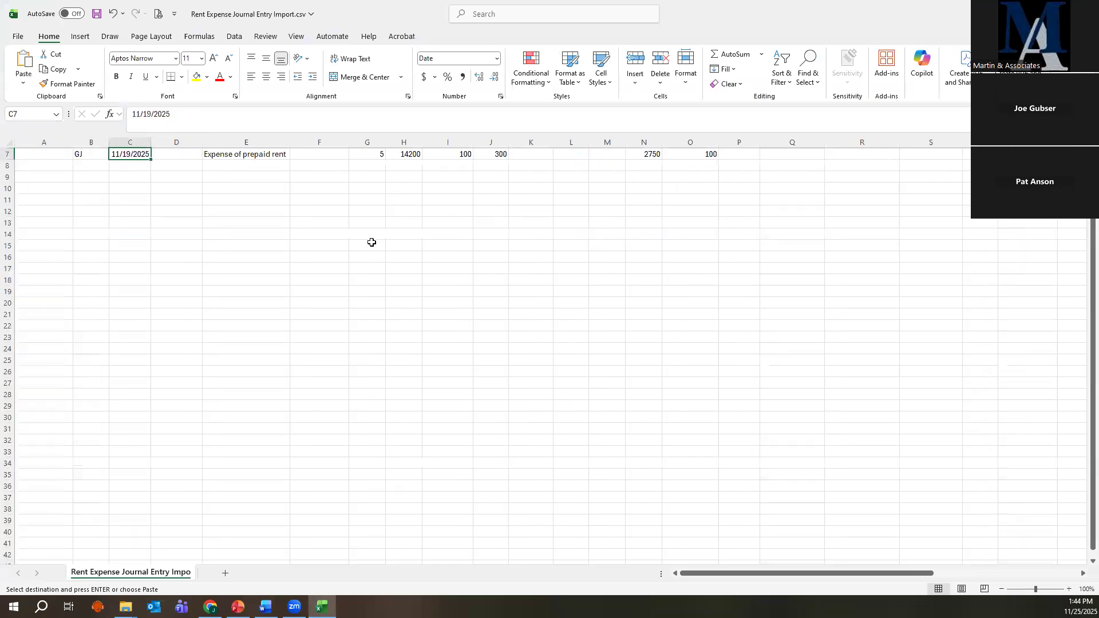
{"action": "key", "text": "Up"}
{"action": "key", "text": "Up"}
{"action": "key", "text": "Up"}
{"action": "key", "text": "Up"}
{"action": "key", "text": "Up"}
Paste the copied date into the remaining journal lines, C4 through C7, and move to the description in E4.
{"action": "key", "text": "Down"}
{"action": "key", "text": "Down"}
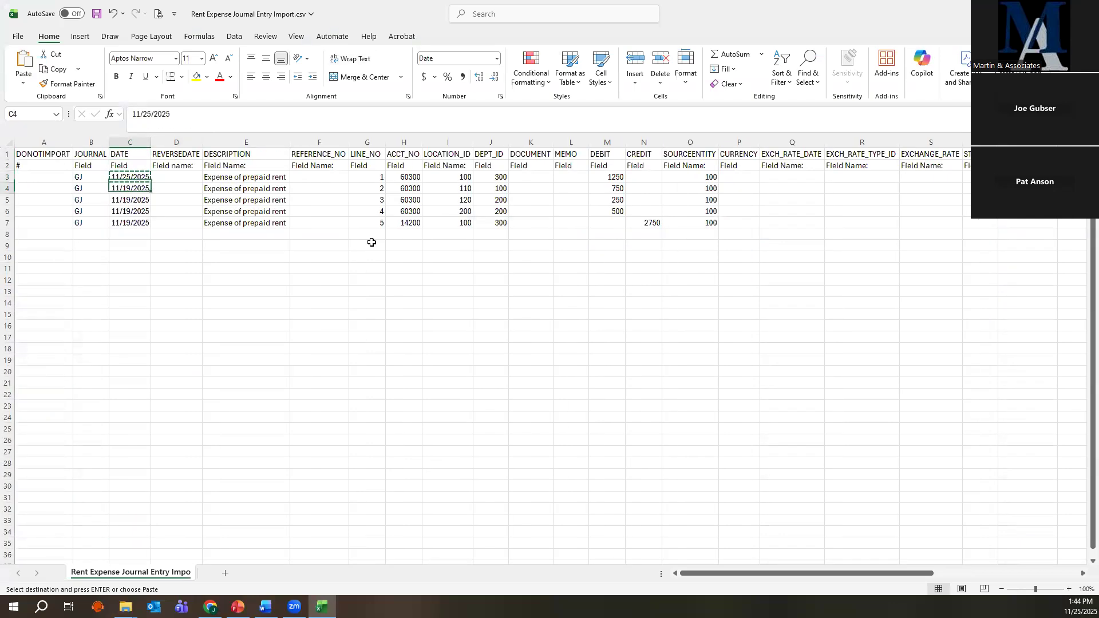
{"action": "key", "text": "shift+Down"}
{"action": "key", "text": "shift+Down"}
{"action": "key", "text": "shift+Down"}
{"action": "key", "text": "ctrl+v"}
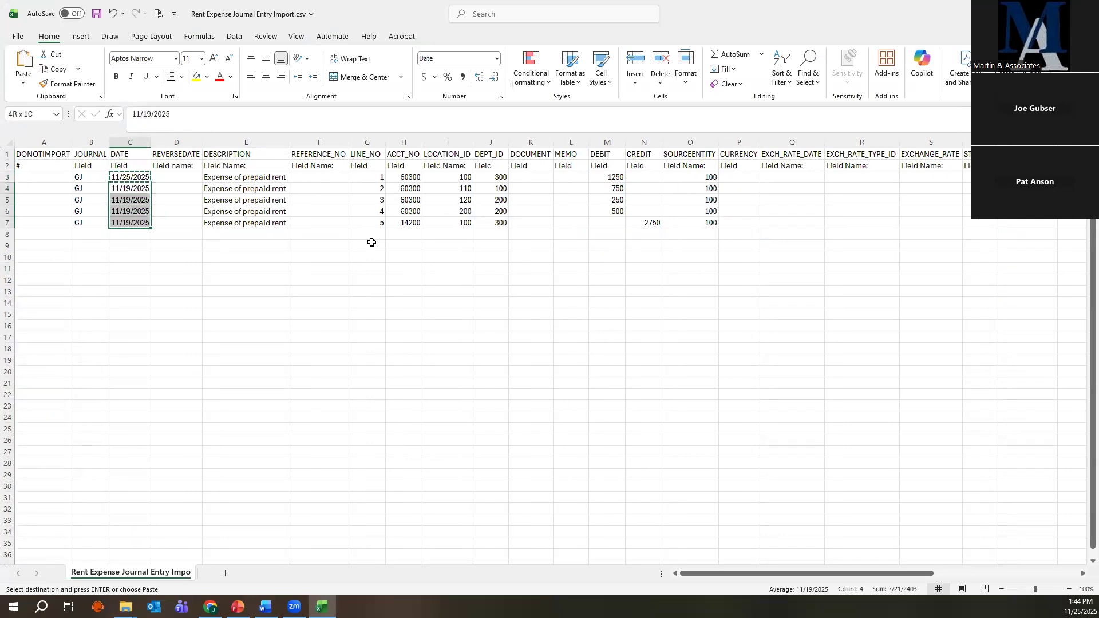
{"action": "key", "text": "Return"}
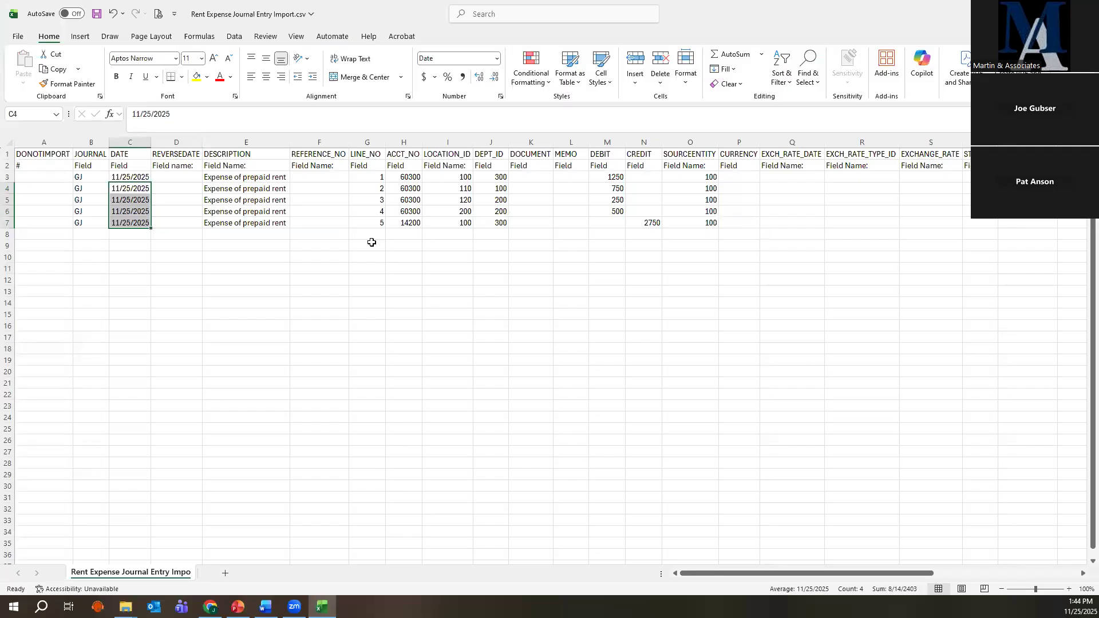
{"action": "key", "text": "Right"}
{"action": "key", "text": "Right"}
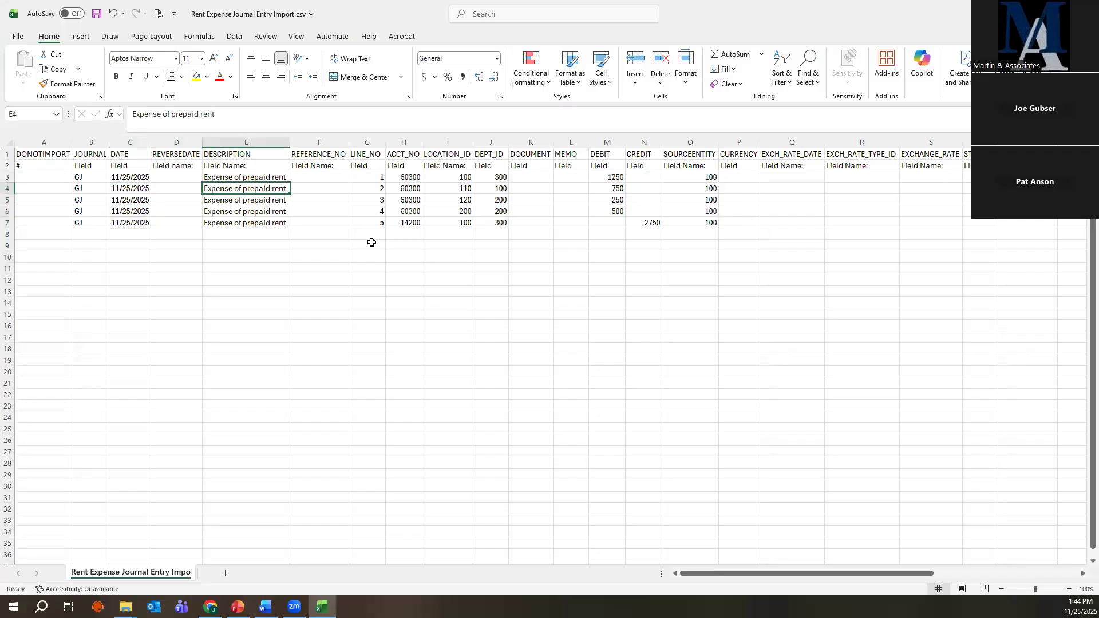
Check the prepaid rent credit against the debit lines in M3 to M6, and save and close the import CSV in the Attachments folder.
{"action": "left_click", "coordinate": [414, 225]}
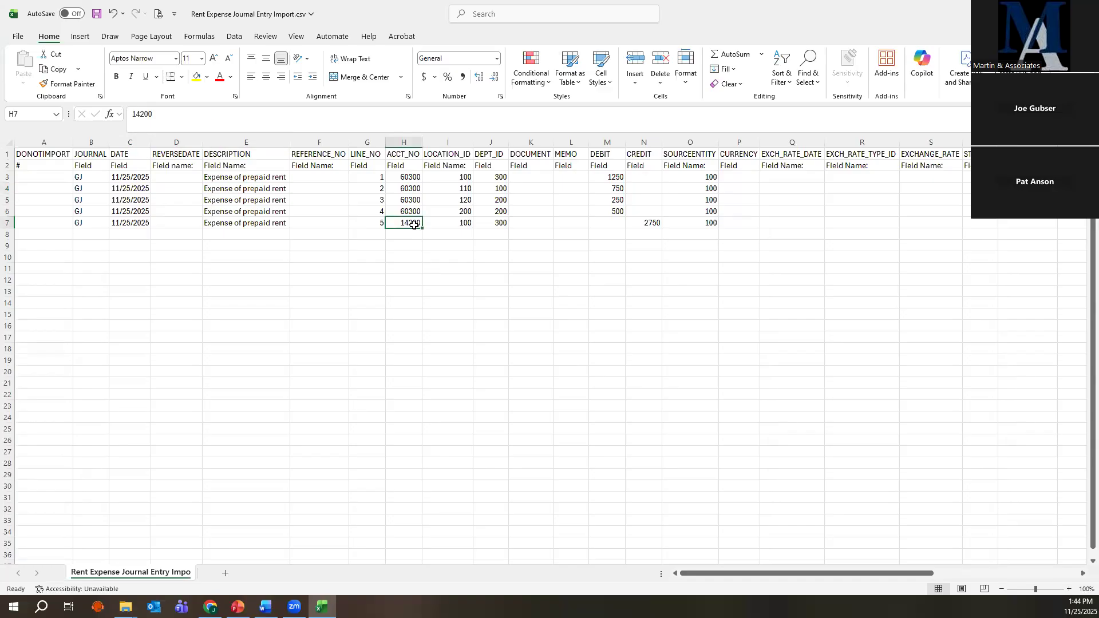
{"action": "left_click", "coordinate": [654, 222]}
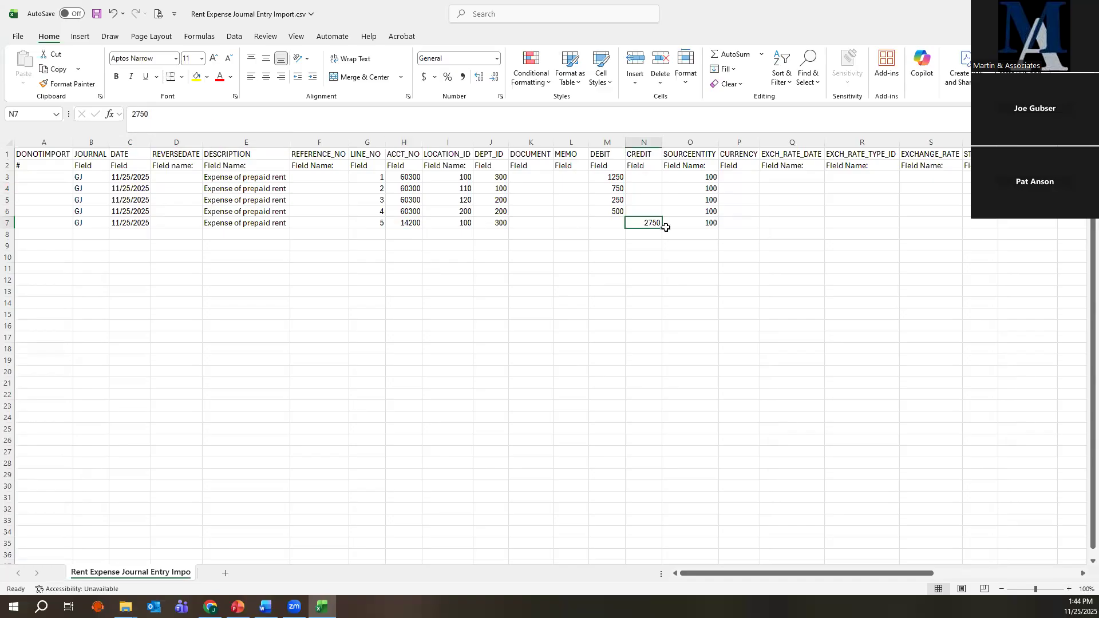
{"action": "left_click_drag", "start_coordinate": [612, 209], "coordinate": [610, 179]}
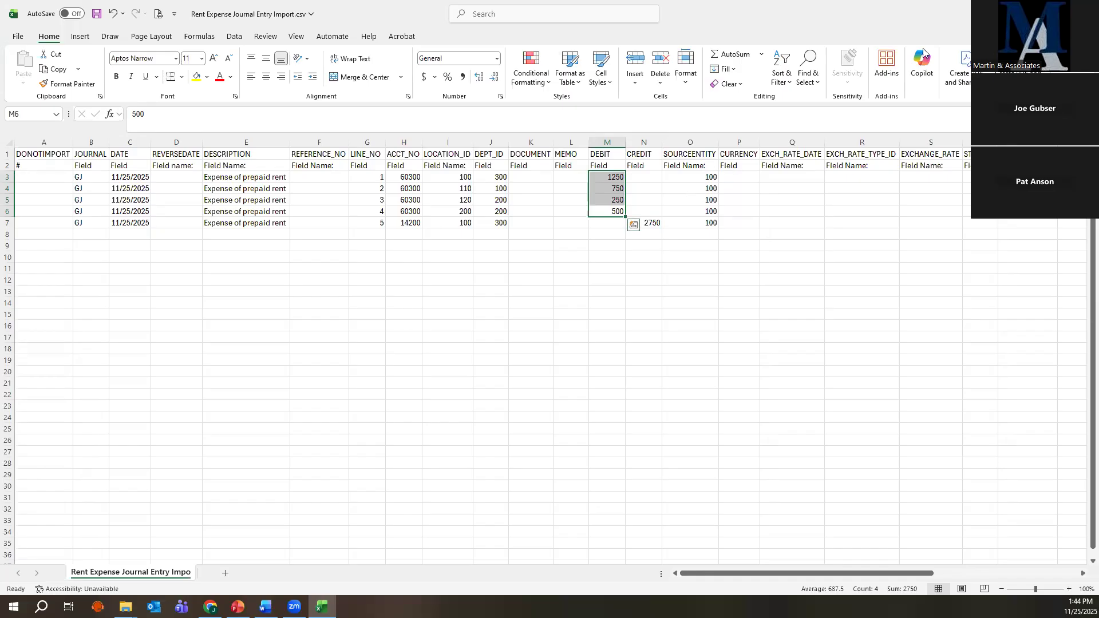
{"action": "left_click", "coordinate": [1085, 13]}
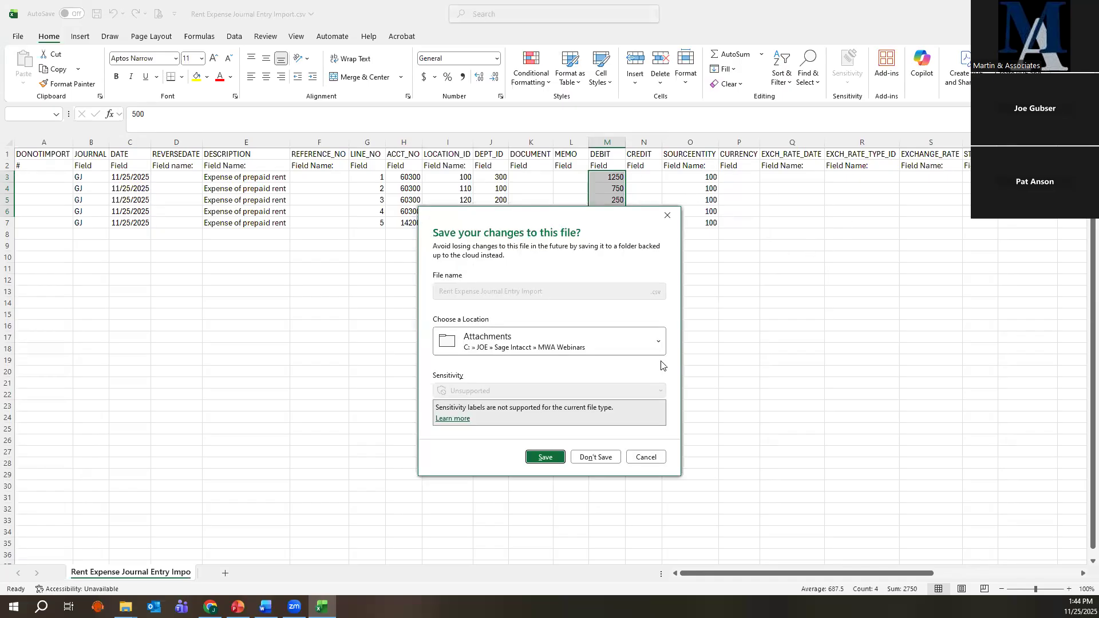
{"action": "left_click", "coordinate": [559, 456]}
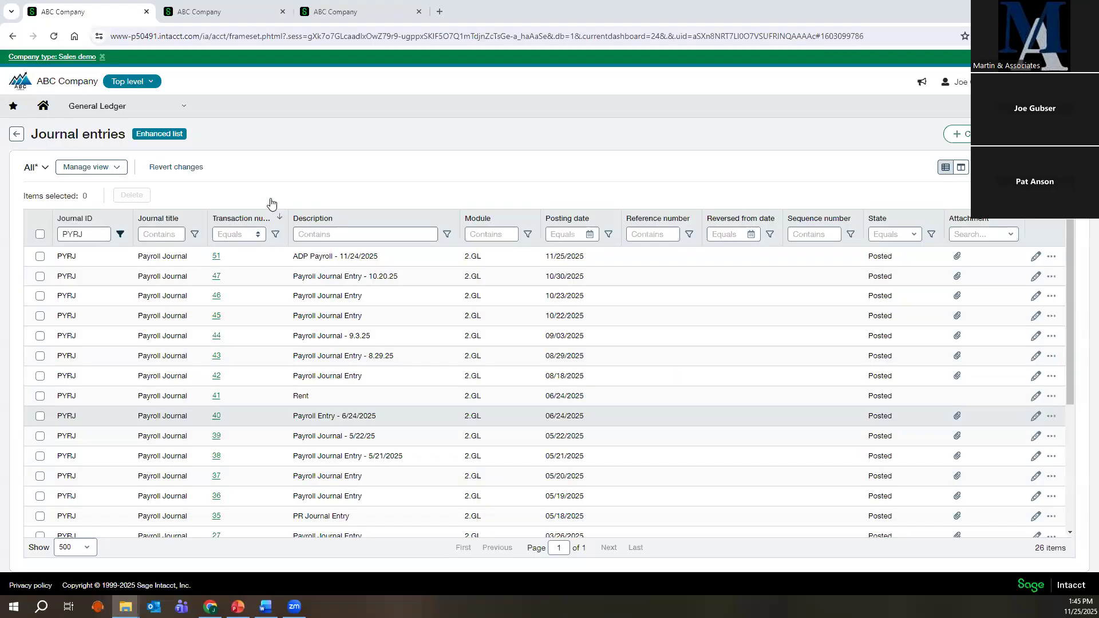
In Sage Intacct, go to the General Ledger journals list and view the General Journal's existing transactions.
{"action": "left_click", "coordinate": [97, 106]}
{"action": "left_click", "coordinate": [235, 230]}
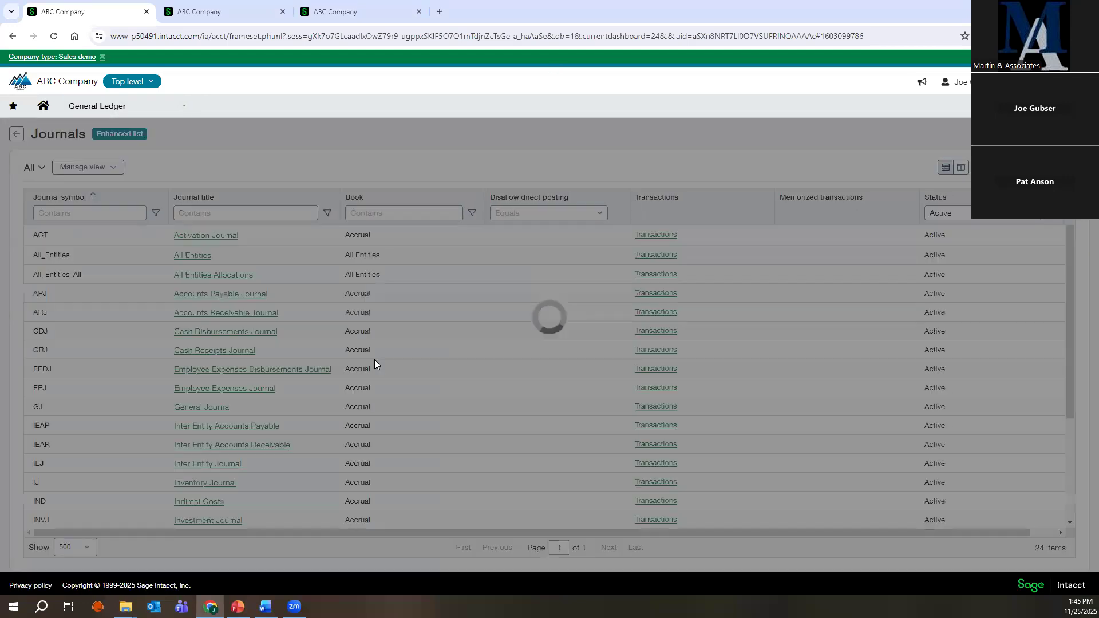
{"action": "scroll", "coordinate": [301, 422], "scroll_direction": "down", "scroll_amount": 1}
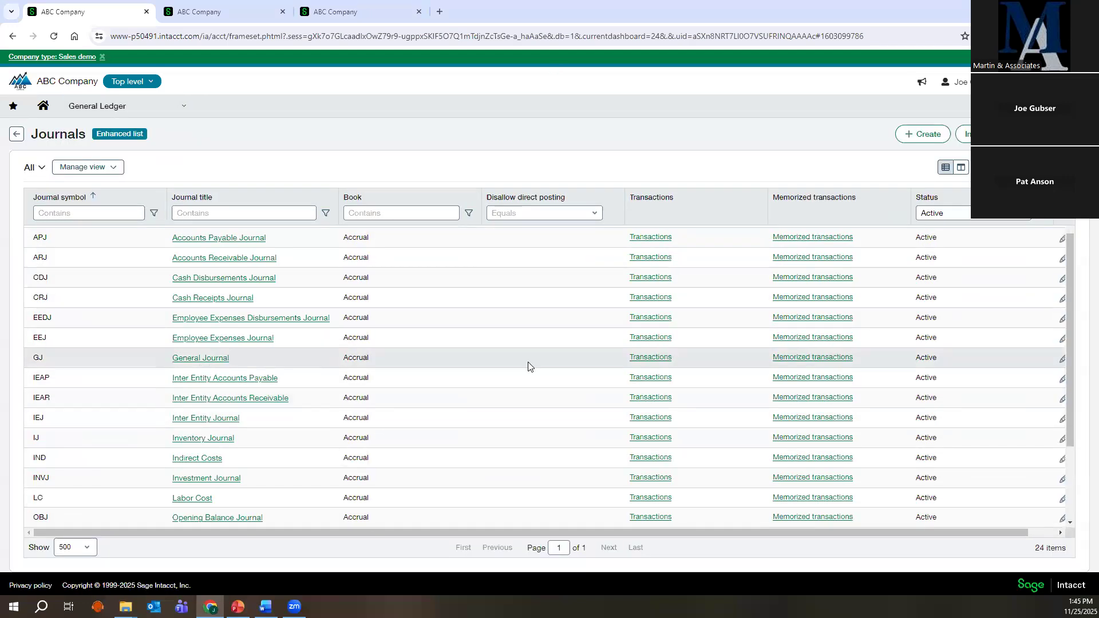
{"action": "left_click", "coordinate": [663, 355]}
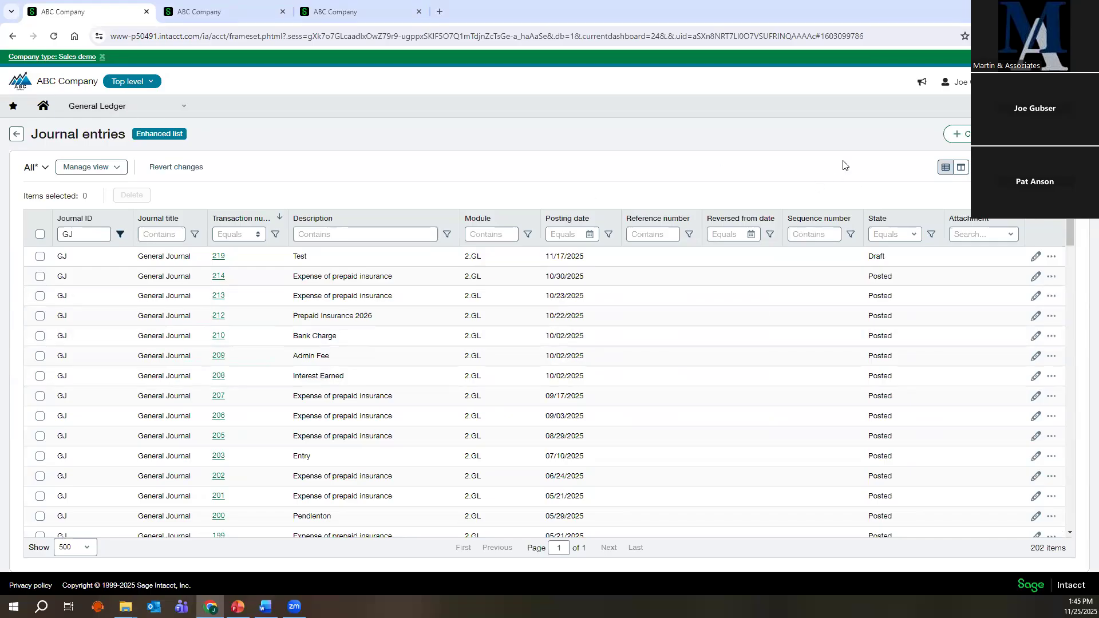
Return to the journals list and open the import for General Ledger journal entries.
{"action": "left_click", "coordinate": [82, 109]}
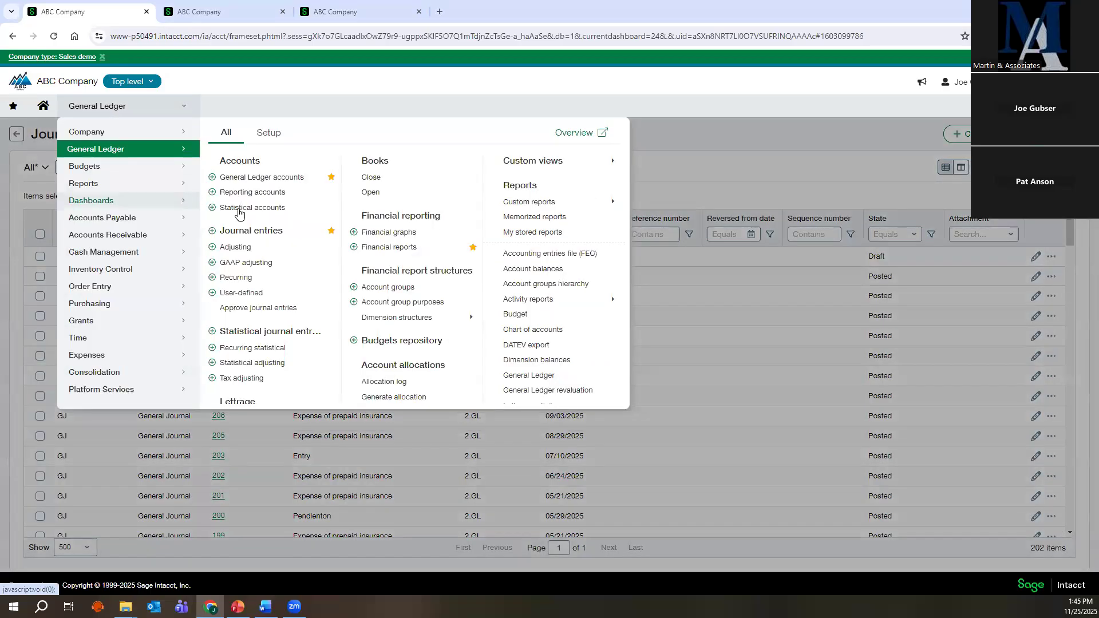
{"action": "left_click", "coordinate": [261, 229]}
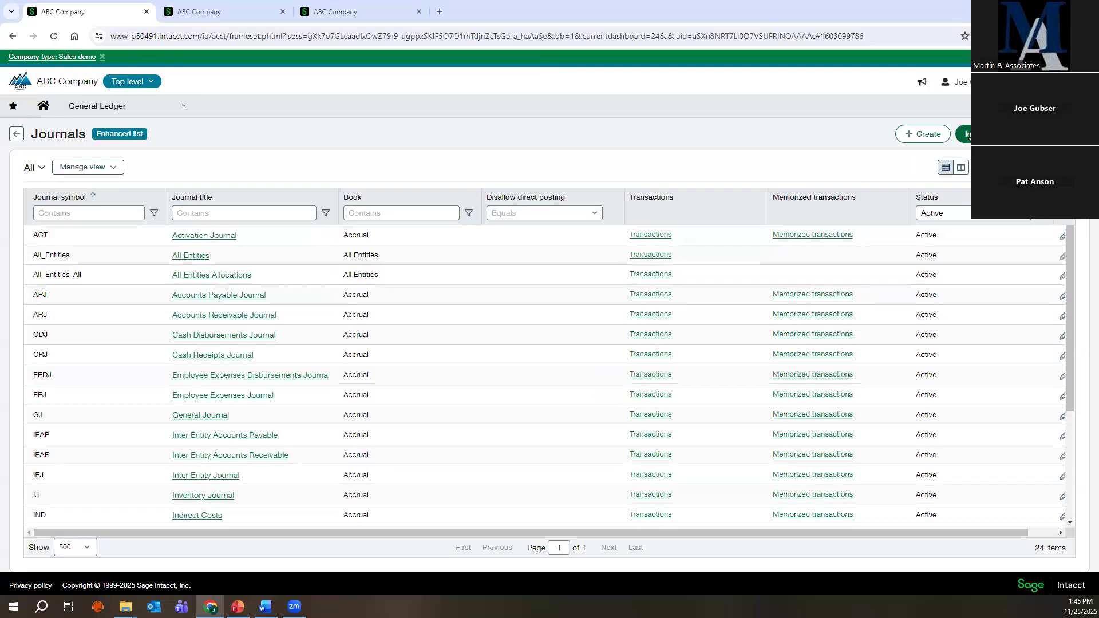
{"action": "left_click", "coordinate": [968, 136]}
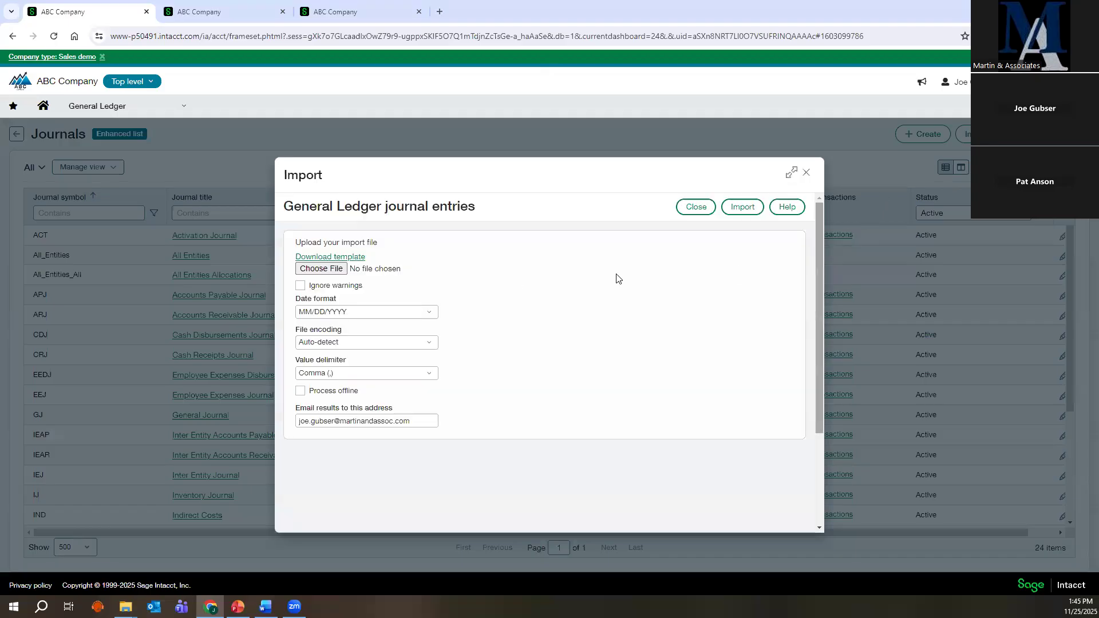
Import Rent Expense Journal Entry Import.csv from the MWA Webinars Attachments folder and finish the import.
{"action": "left_click", "coordinate": [318, 268]}
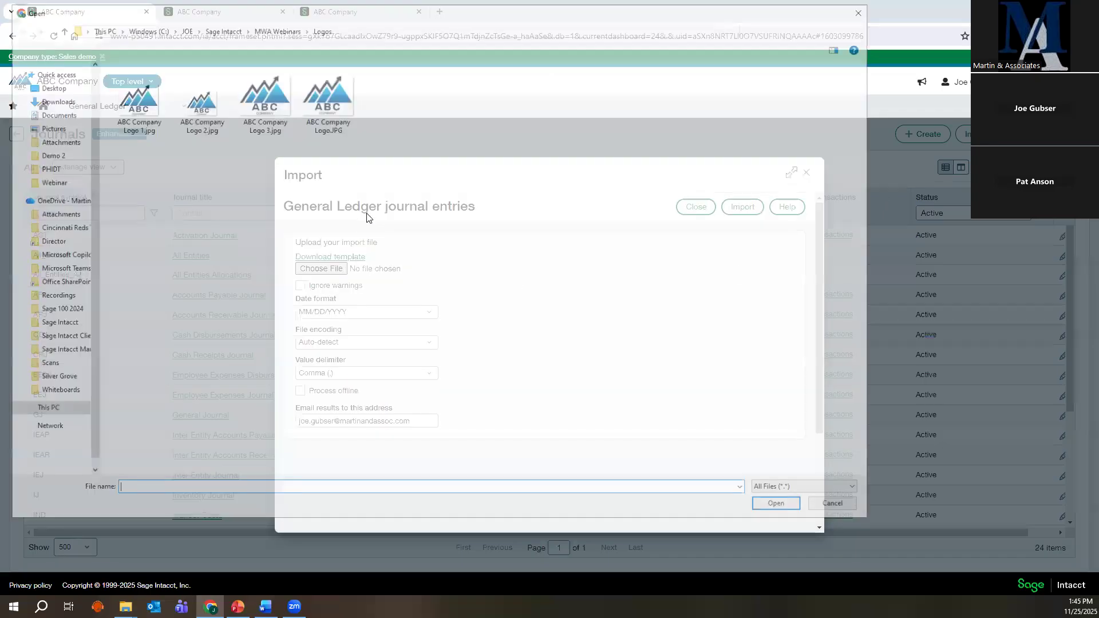
{"action": "left_click", "coordinate": [219, 27]}
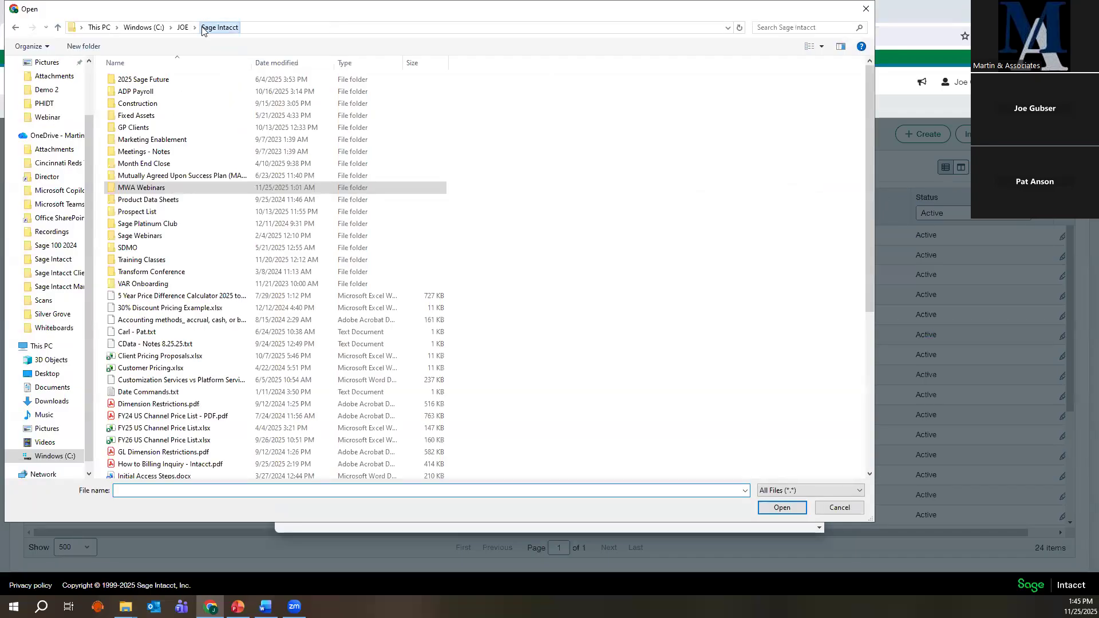
{"action": "double_click", "coordinate": [147, 189]}
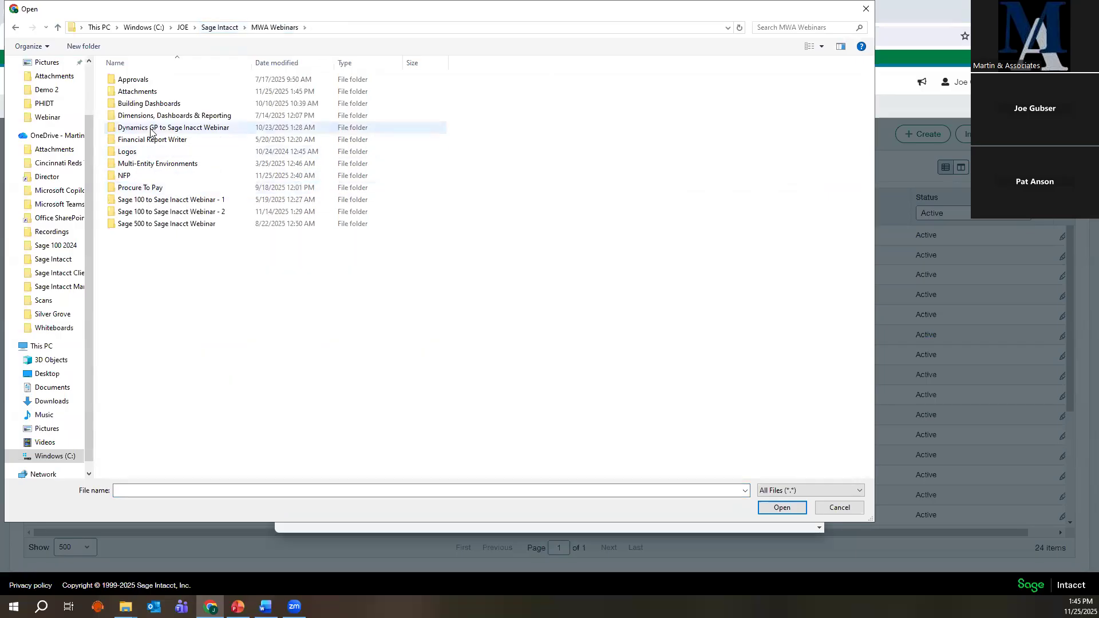
{"action": "double_click", "coordinate": [143, 93]}
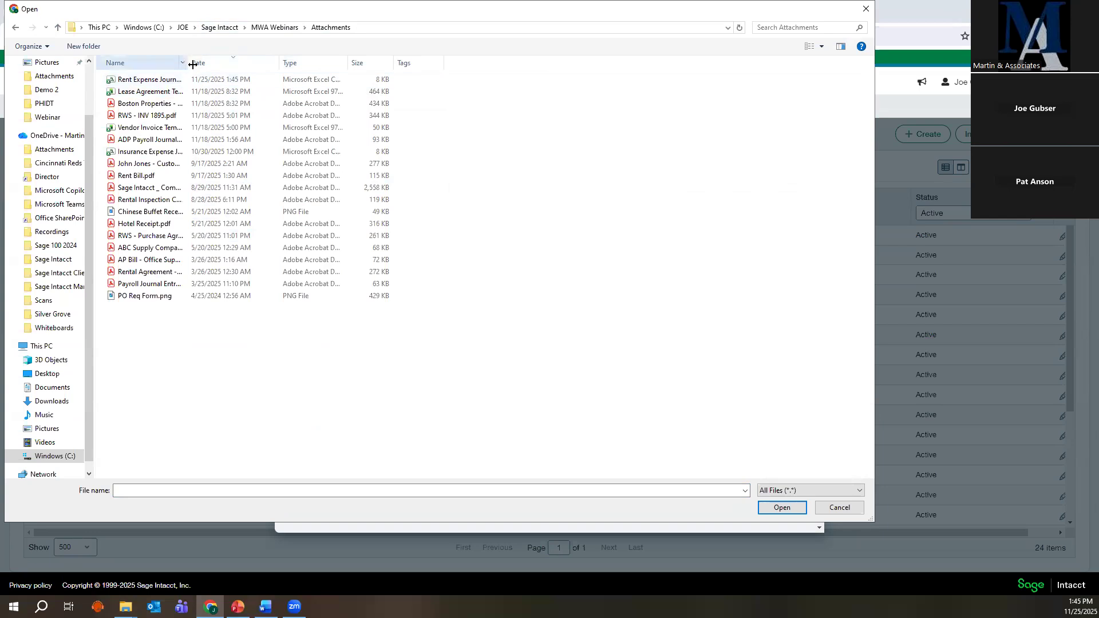
{"action": "left_click_drag", "start_coordinate": [188, 62], "coordinate": [222, 63]}
{"action": "double_click", "coordinate": [171, 80]}
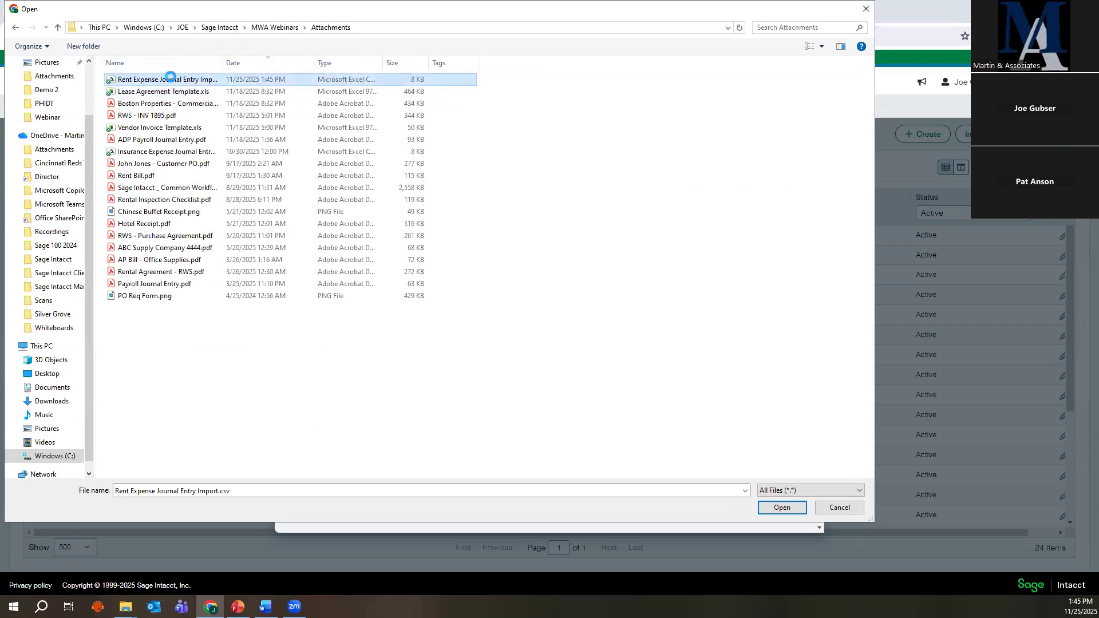
{"action": "left_click", "coordinate": [744, 208]}
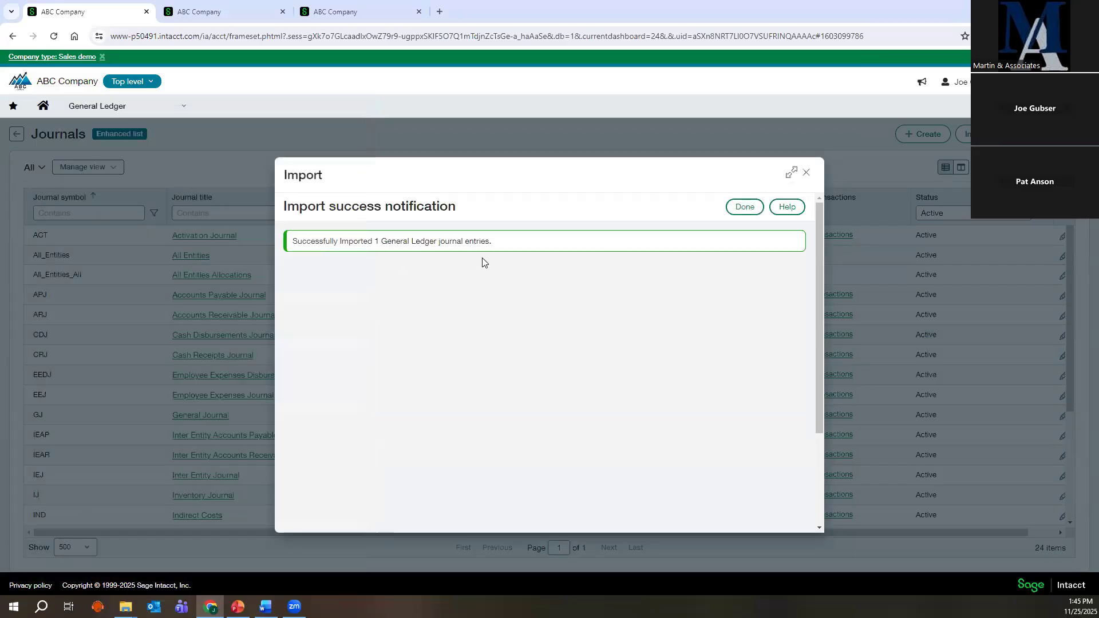
{"action": "left_click", "coordinate": [744, 207]}
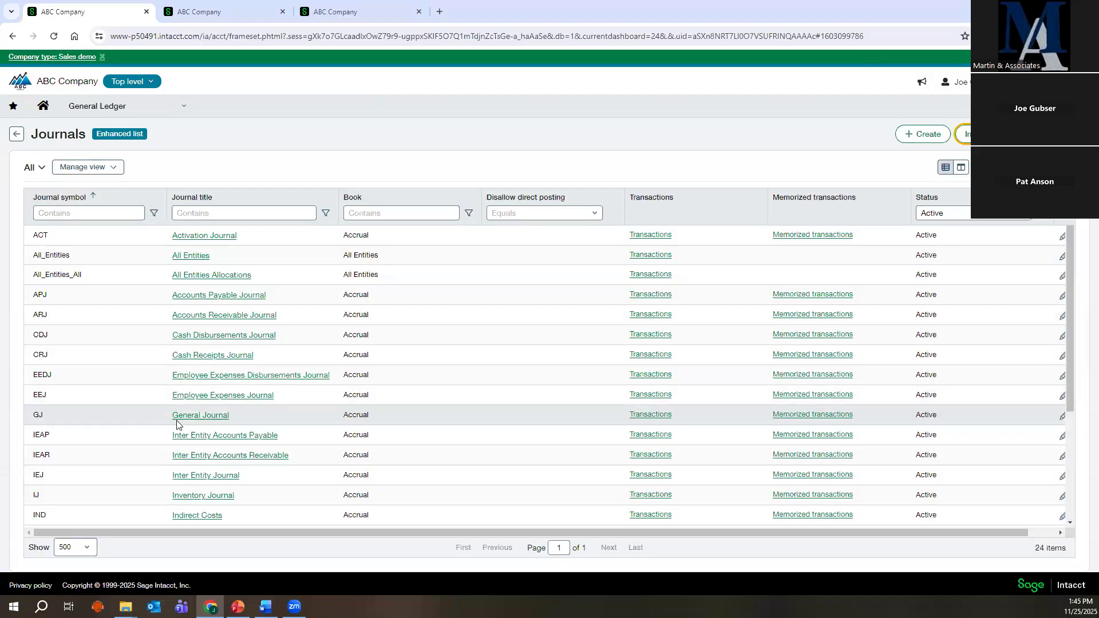
Open the imported "Expense of prepaid rent" entry from the General Journal transactions to examine its lines.
{"action": "left_click", "coordinate": [634, 416]}
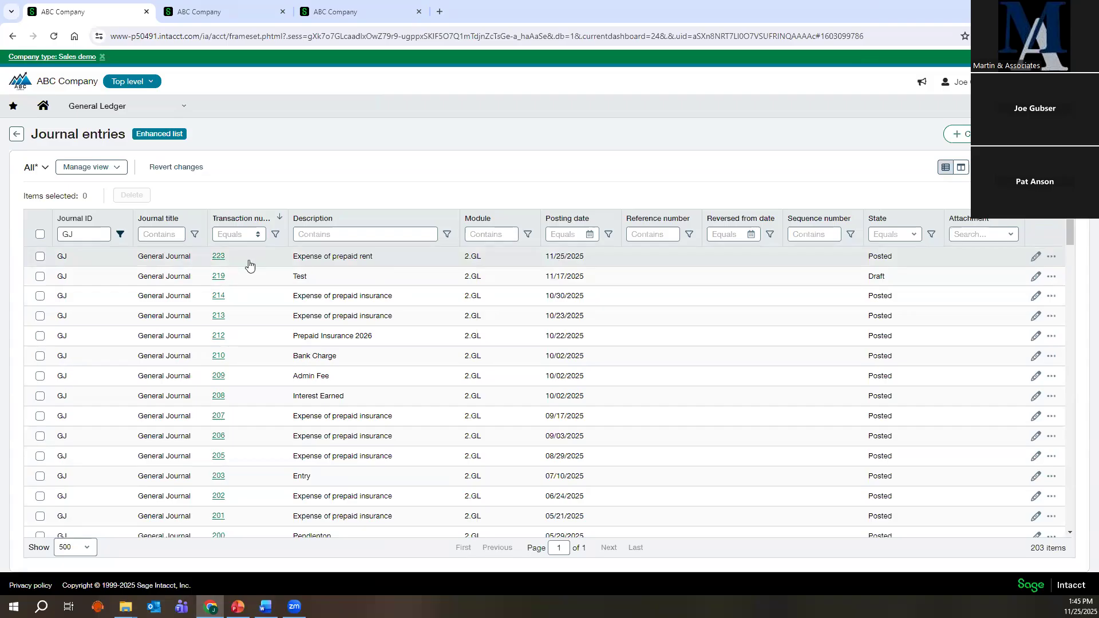
{"action": "left_click", "coordinate": [219, 257]}
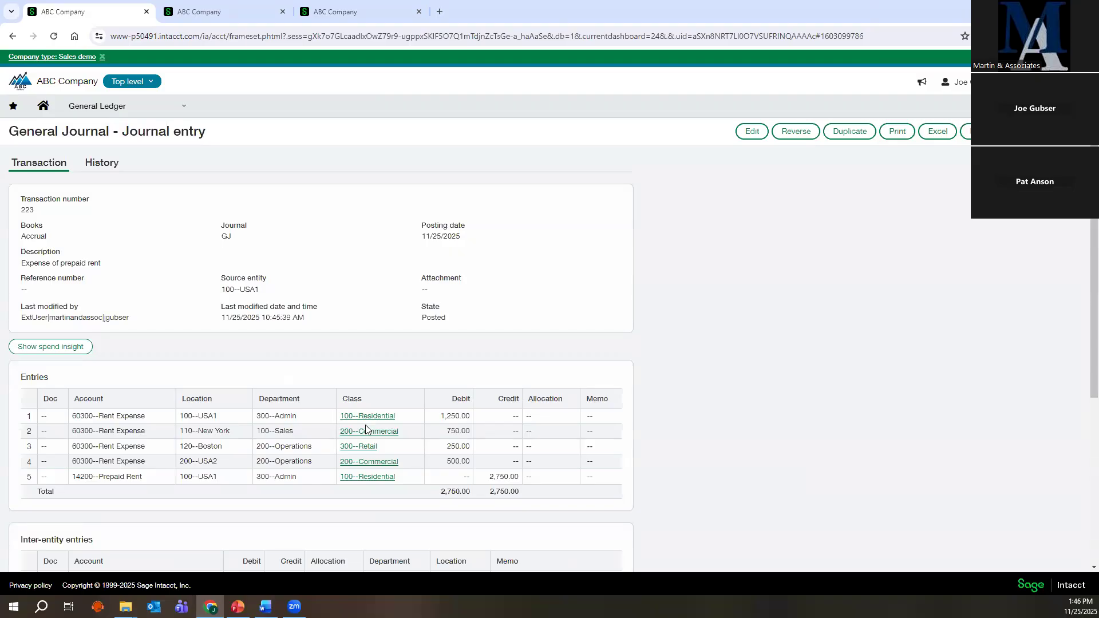
{"action": "key", "text": "alt+Tab"}
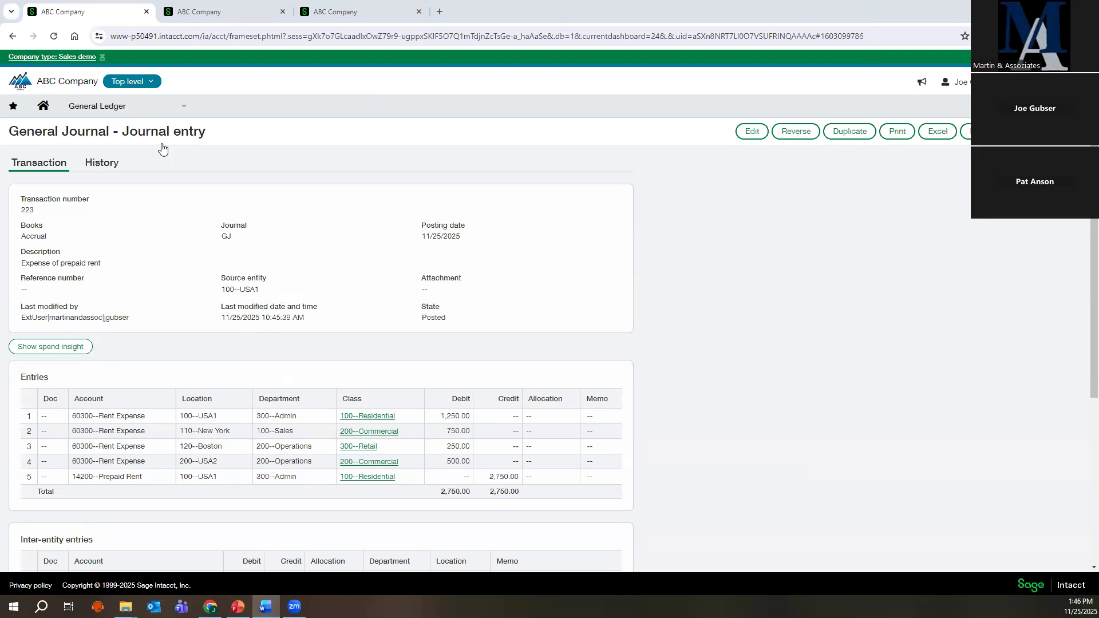
Examine the entries and schedule of the Prepaid Insurance 2026 recurring journal entry, leaving it without changes.
{"action": "left_click", "coordinate": [120, 106]}
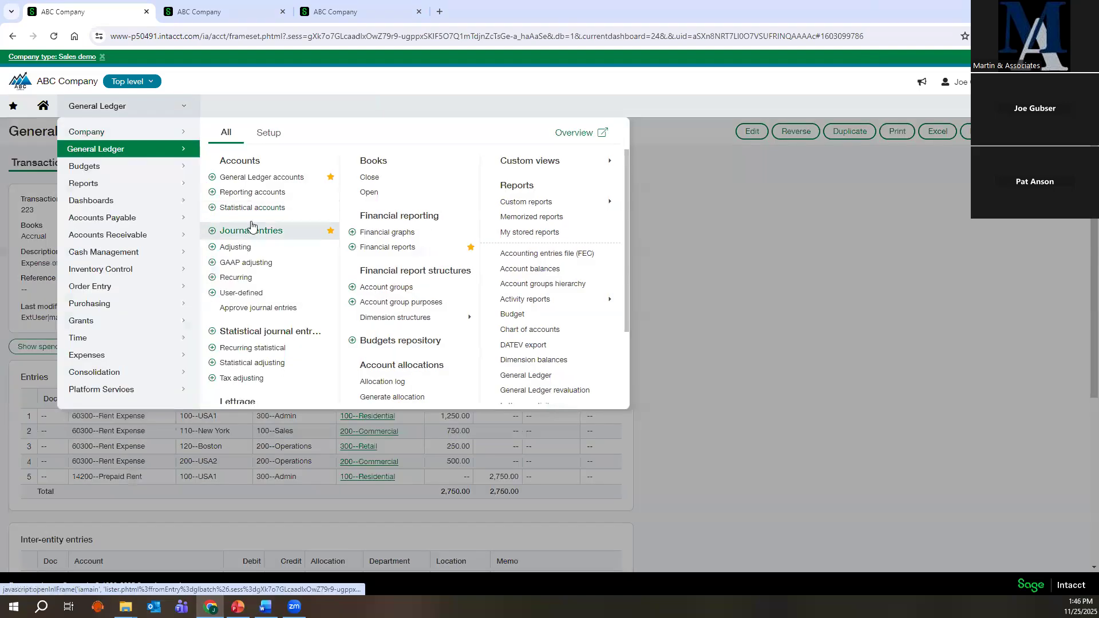
{"action": "left_click", "coordinate": [259, 280]}
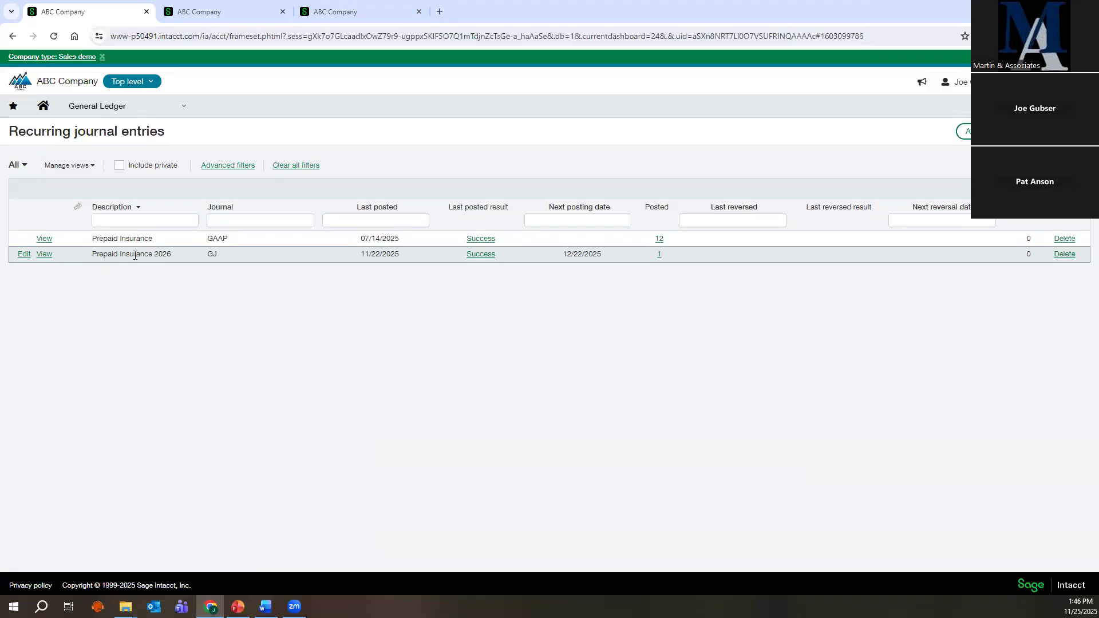
{"action": "left_click", "coordinate": [23, 255]}
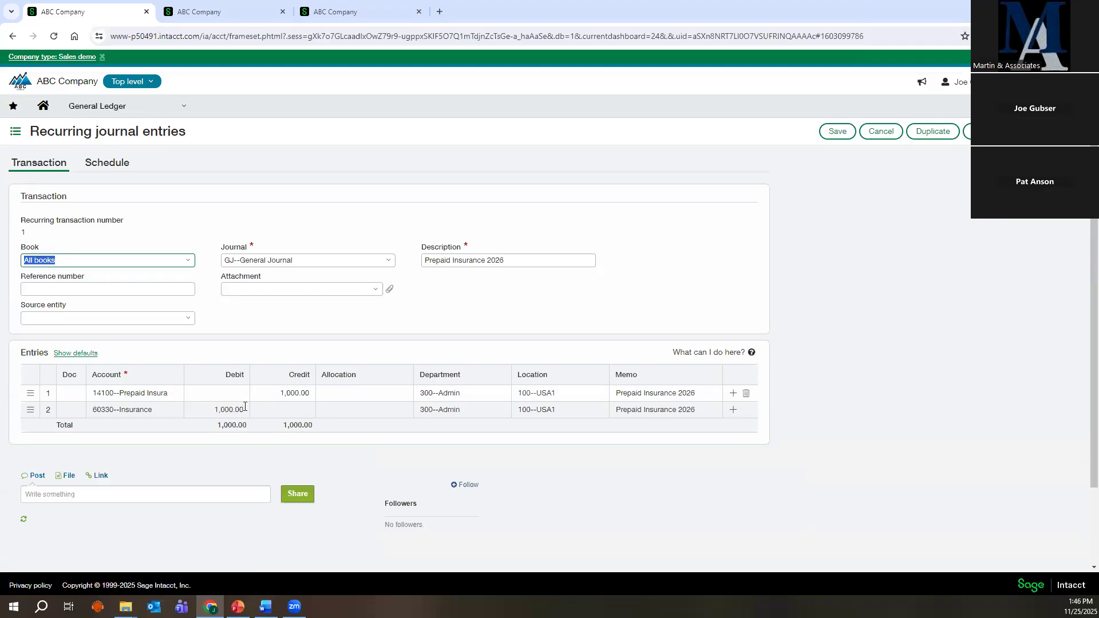
{"action": "left_click", "coordinate": [118, 169]}
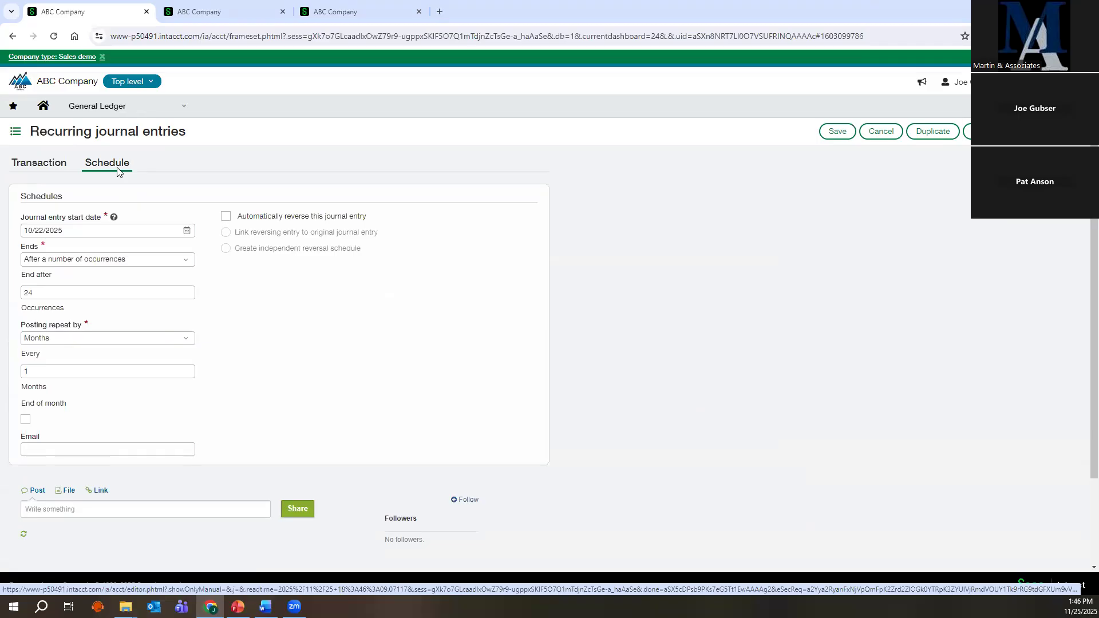
{"action": "left_click", "coordinate": [78, 234]}
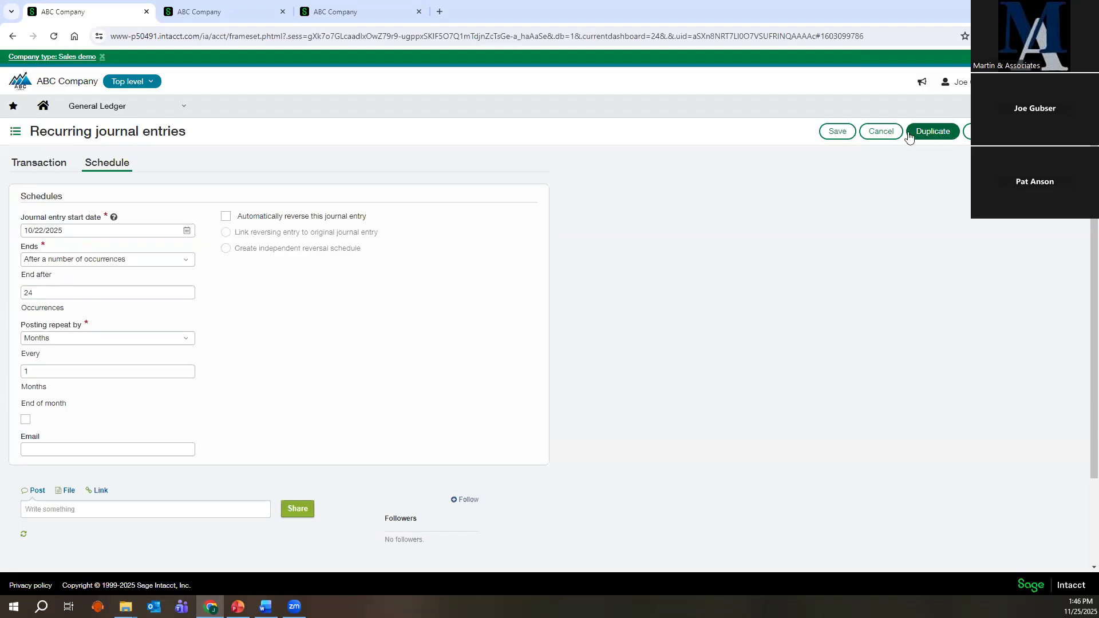
{"action": "left_click", "coordinate": [883, 135]}
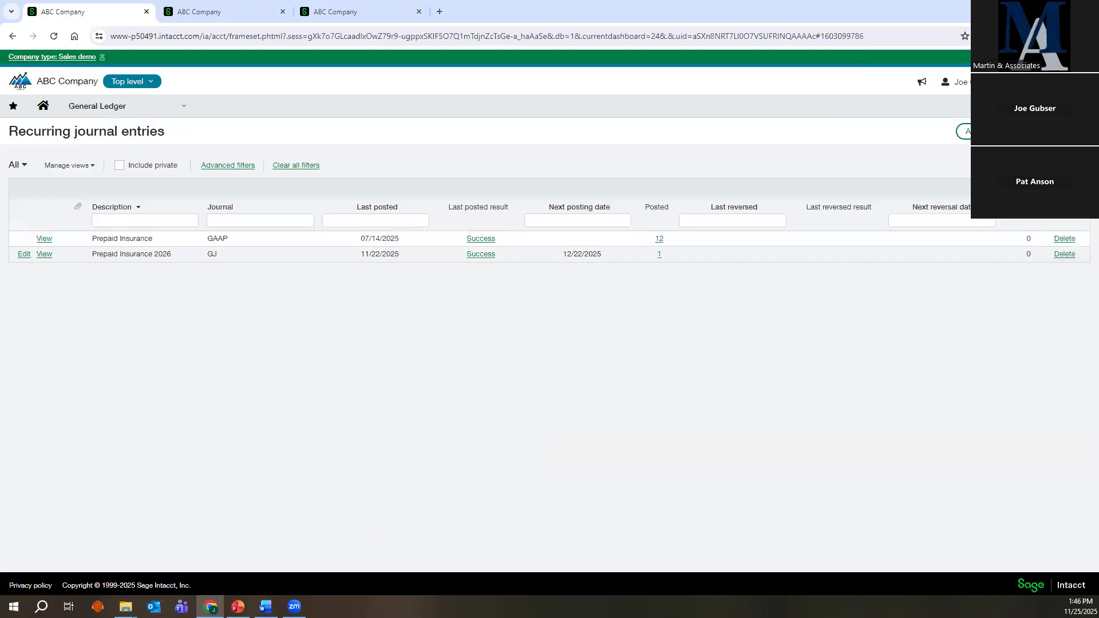
{"action": "key", "text": "alt+Tab"}
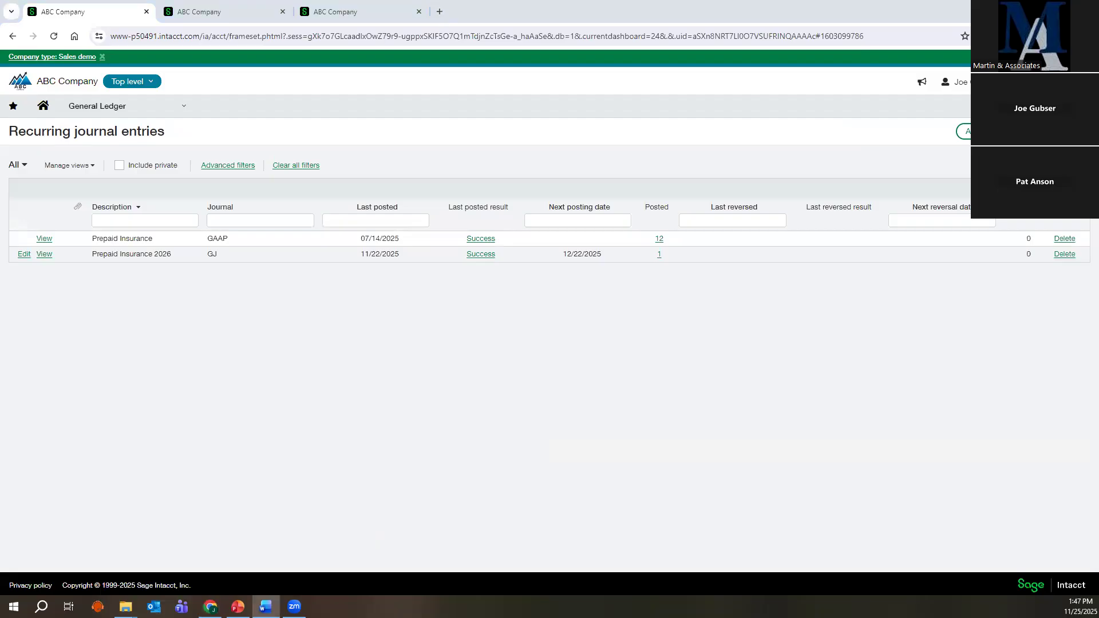
Open the General Ledger financial reports list, widen the report name column and sort the list by name in ascending order.
{"action": "left_click", "coordinate": [109, 109]}
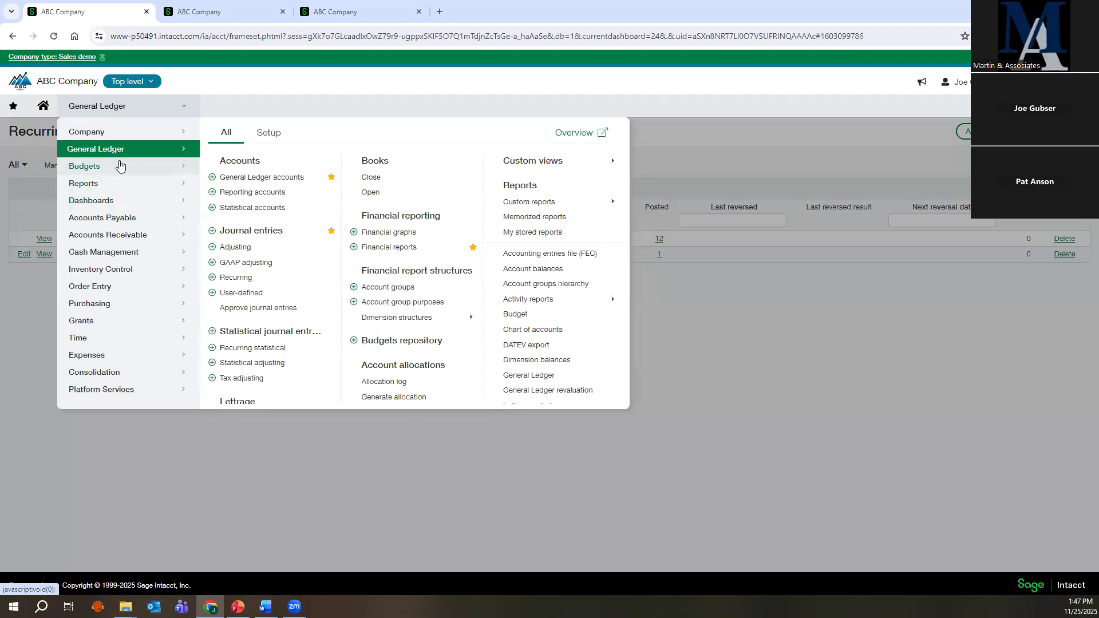
{"action": "left_click", "coordinate": [384, 245]}
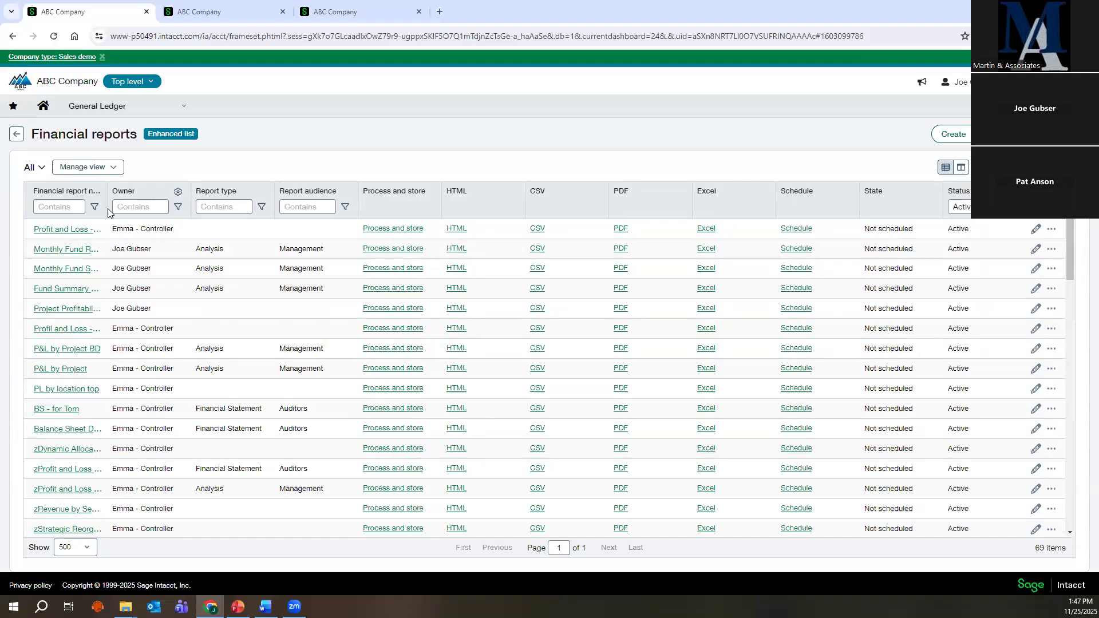
{"action": "left_click_drag", "start_coordinate": [165, 204], "coordinate": [165, 208]}
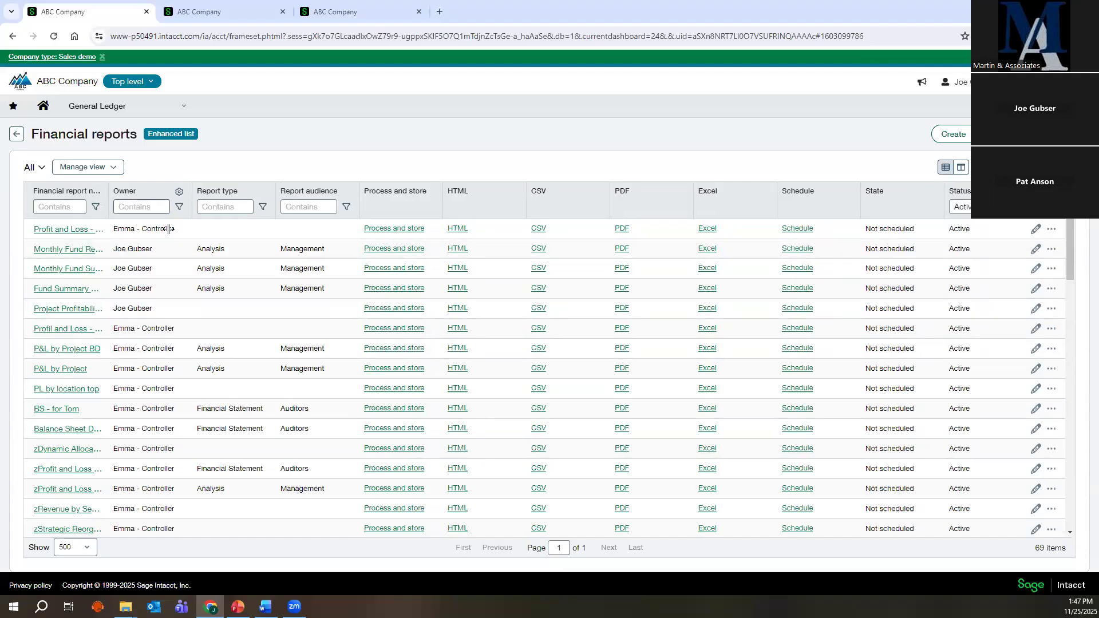
{"action": "scroll", "coordinate": [167, 372], "scroll_direction": "down", "scroll_amount": 2}
{"action": "scroll", "coordinate": [167, 374], "scroll_direction": "down", "scroll_amount": 5}
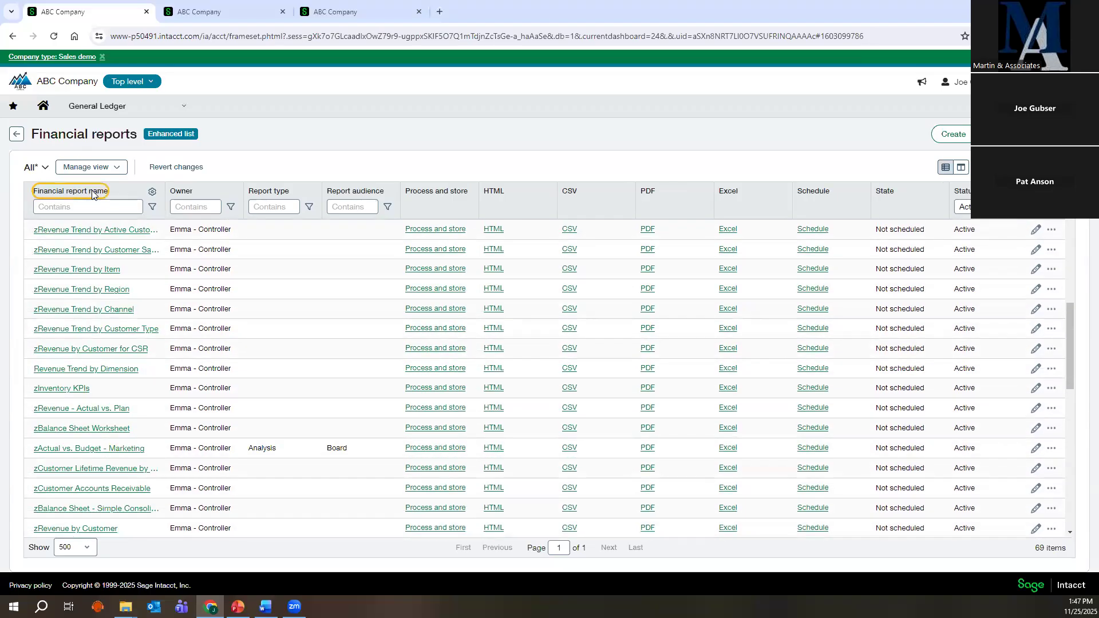
{"action": "left_click", "coordinate": [92, 195]}
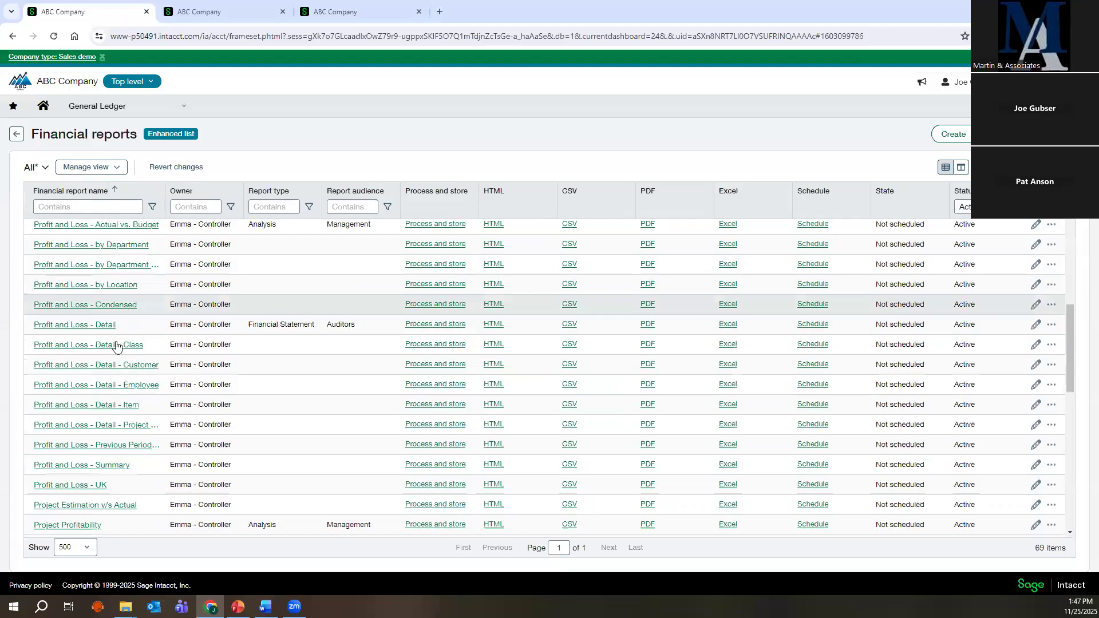
Open the Profit and Loss - Actual vs. Budget report's row definitions and examine the Revenue - Sales account group in edit mode, leaving it without changes.
{"action": "left_click", "coordinate": [114, 227]}
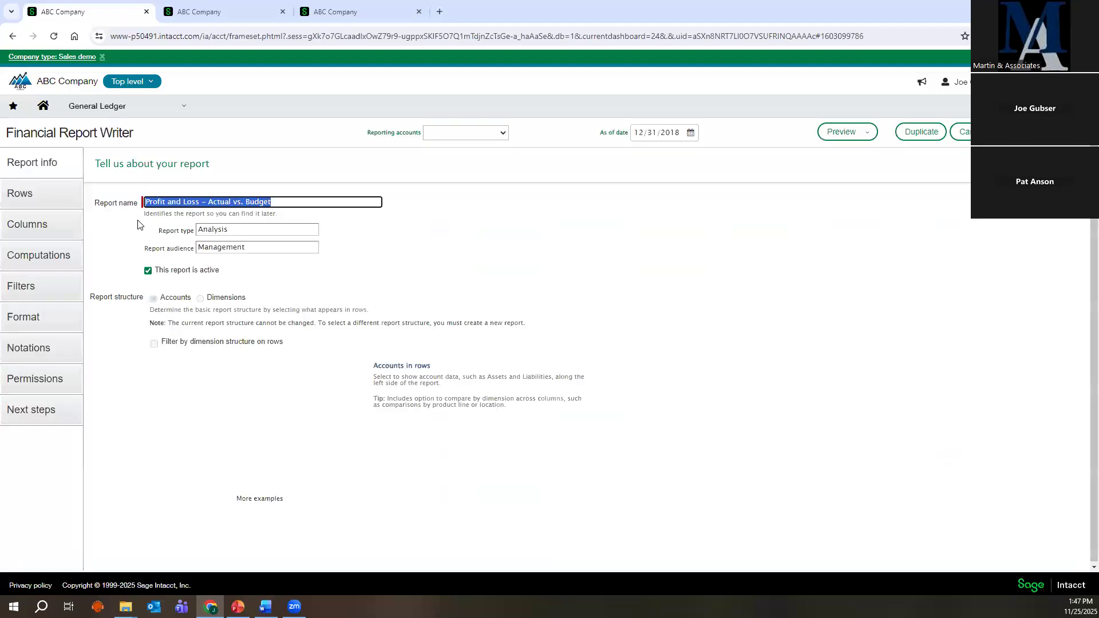
{"action": "left_click", "coordinate": [27, 205]}
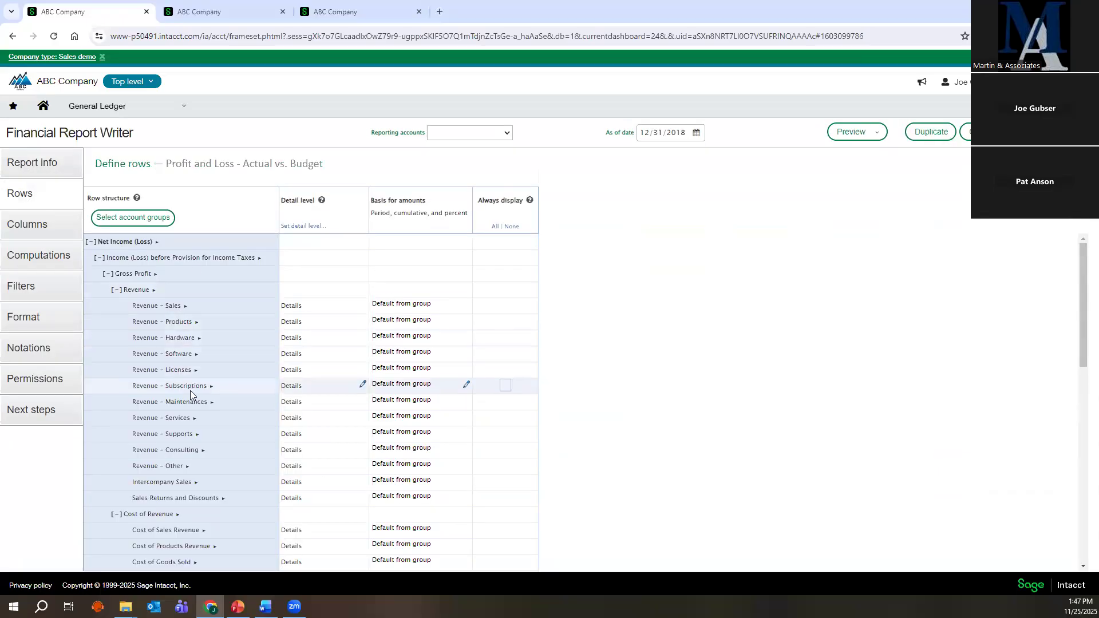
{"action": "mouse_move", "coordinate": [185, 305]}
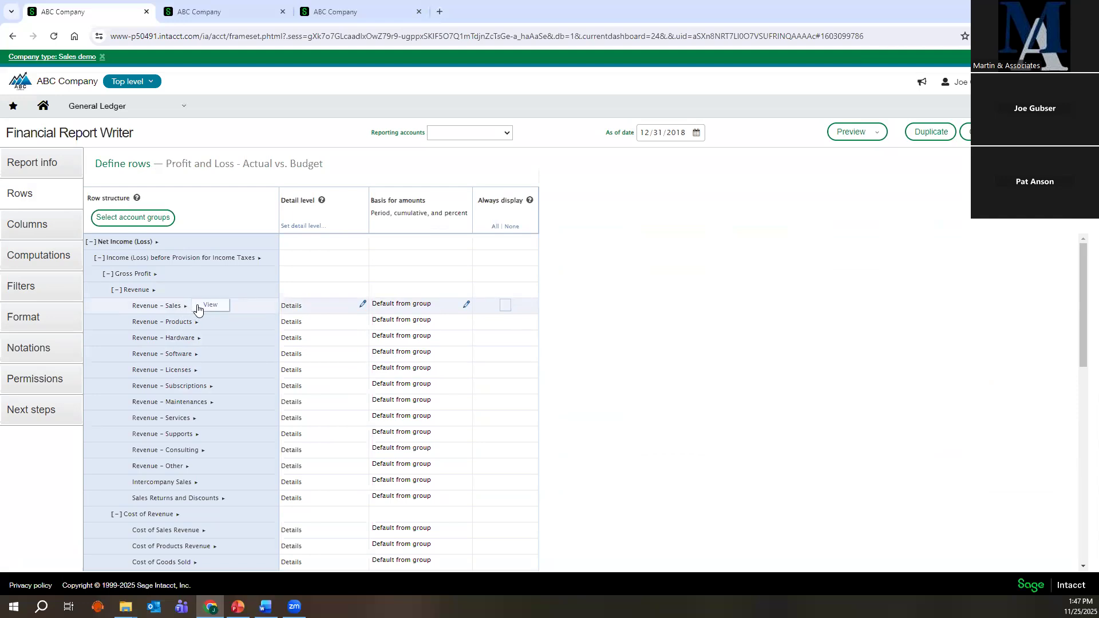
{"action": "left_click", "coordinate": [209, 305]}
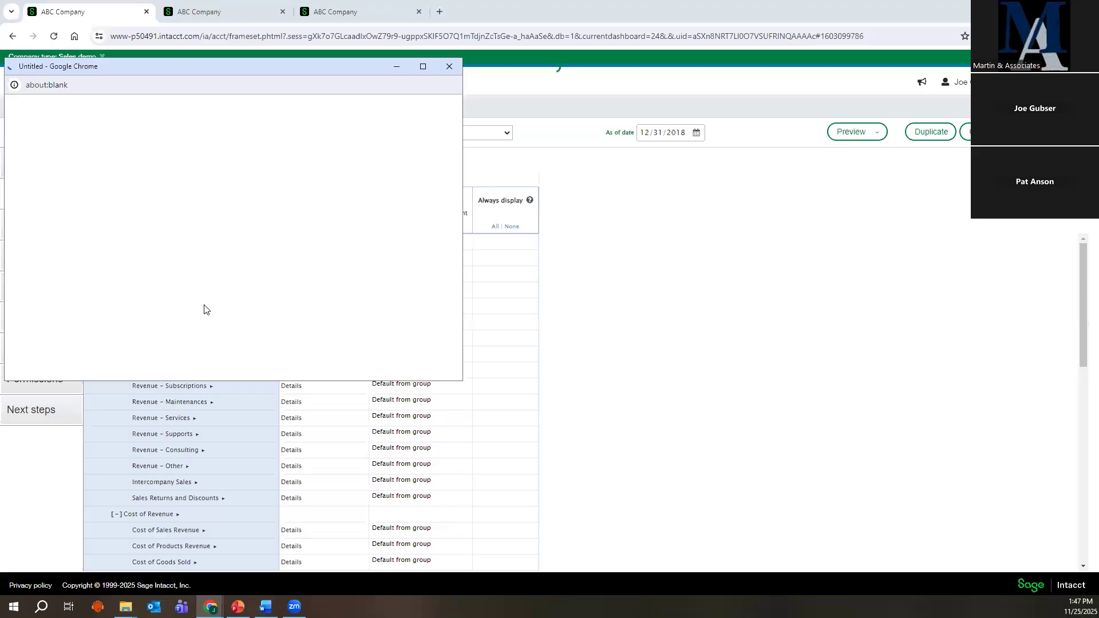
{"action": "left_click", "coordinate": [211, 113]}
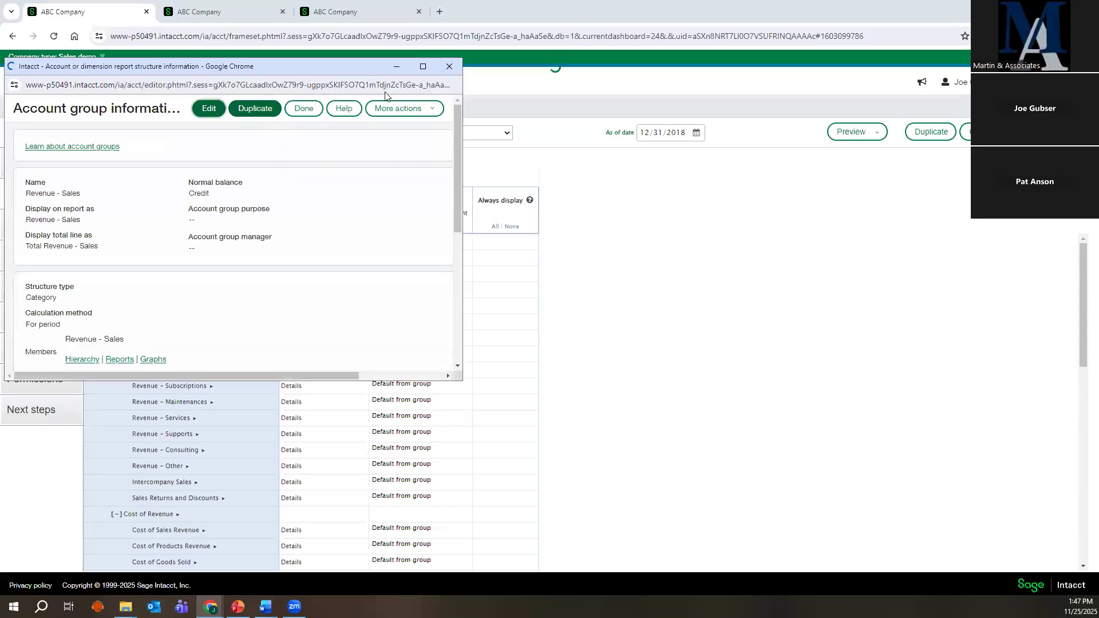
{"action": "left_click", "coordinate": [423, 66]}
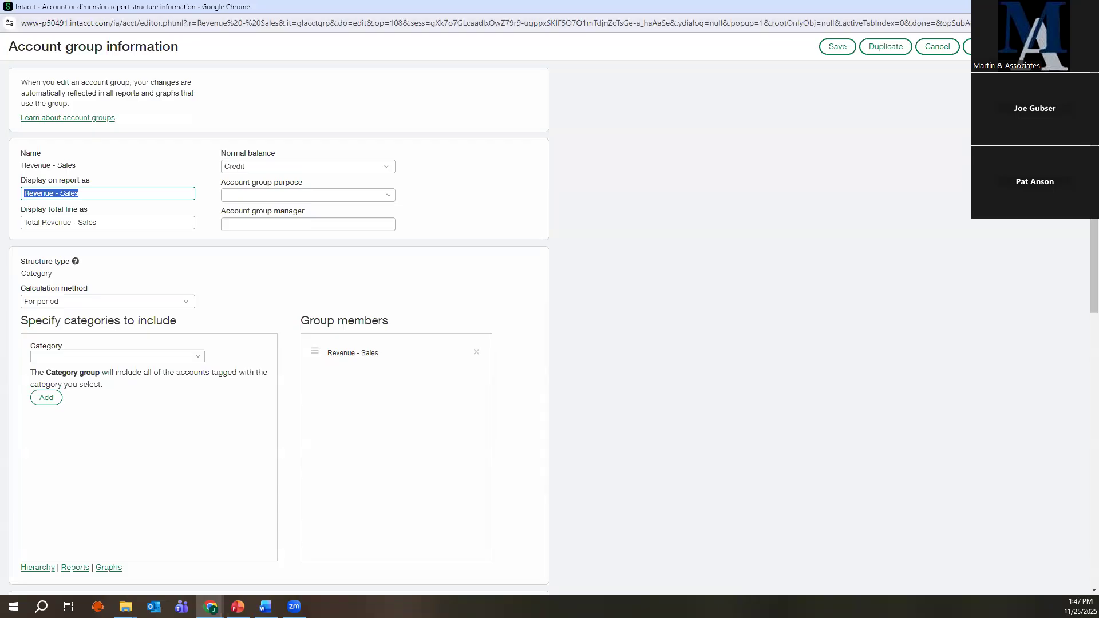
{"action": "left_click", "coordinate": [1085, 7]}
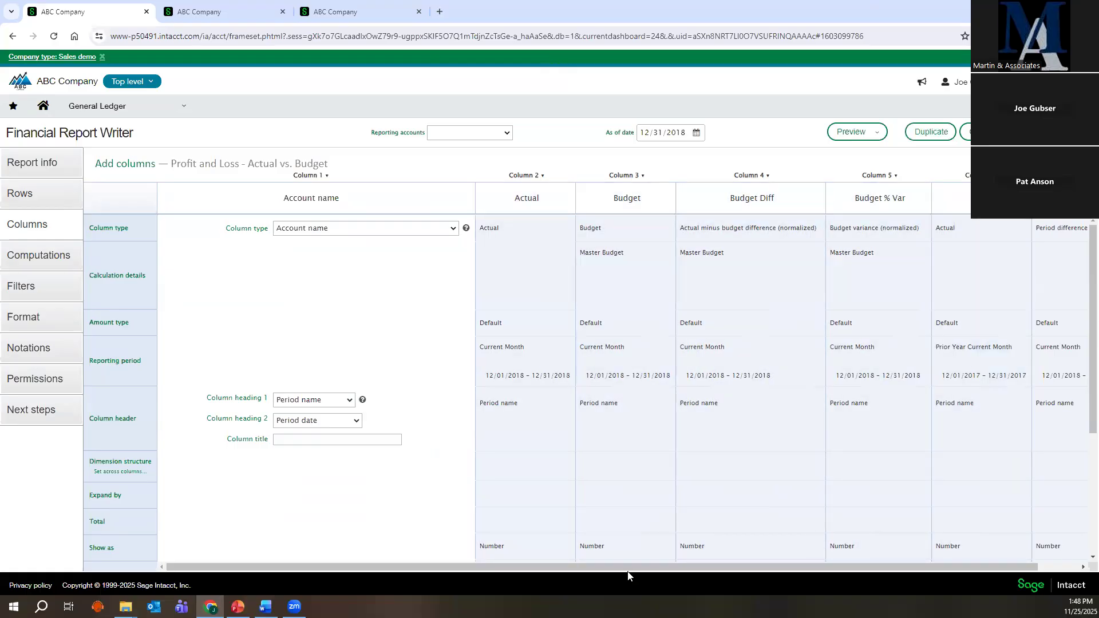
Examine the report's column definitions one by one, from the first Actual column through Budget, Budget Diff, Budget % Var and prior-year Actual to Period difference.
{"action": "left_click_drag", "start_coordinate": [631, 569], "coordinate": [722, 562]}
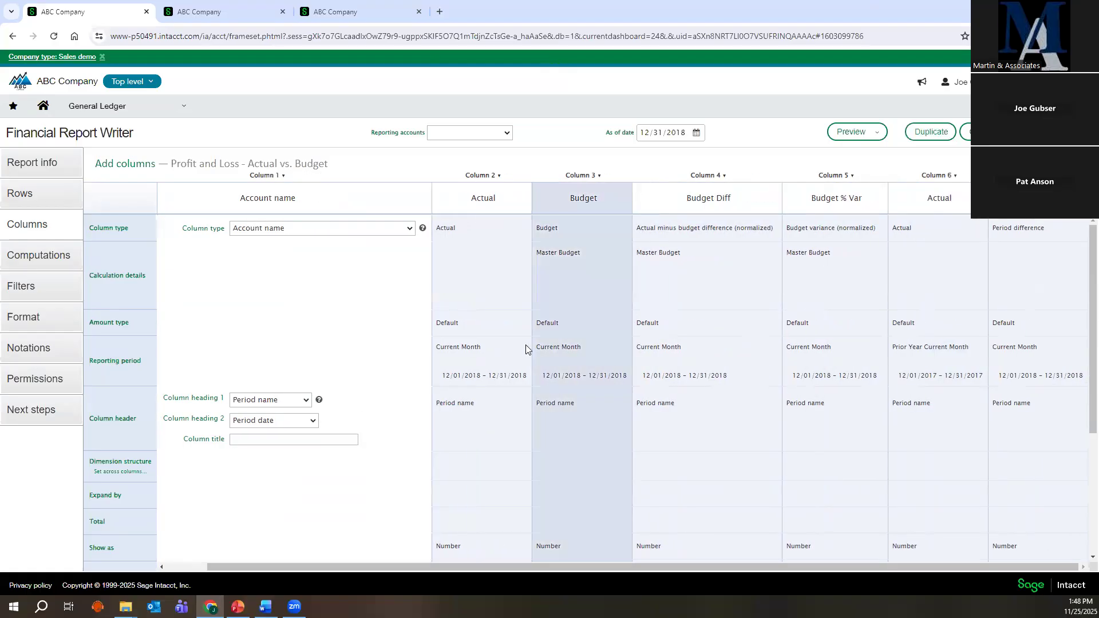
{"action": "left_click", "coordinate": [472, 274]}
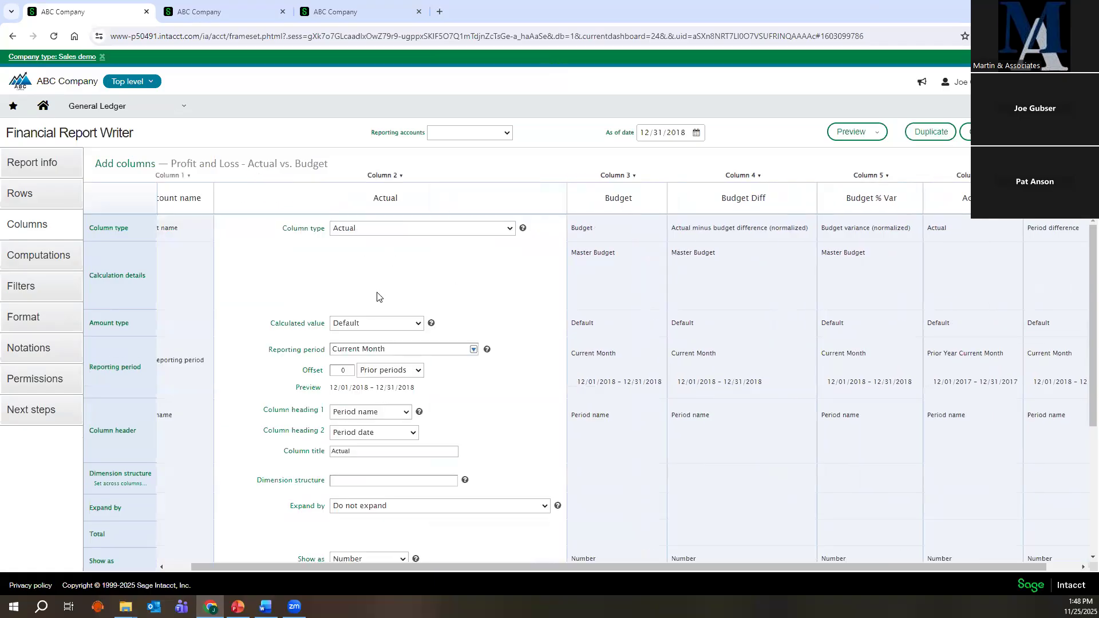
{"action": "left_click", "coordinate": [601, 298]}
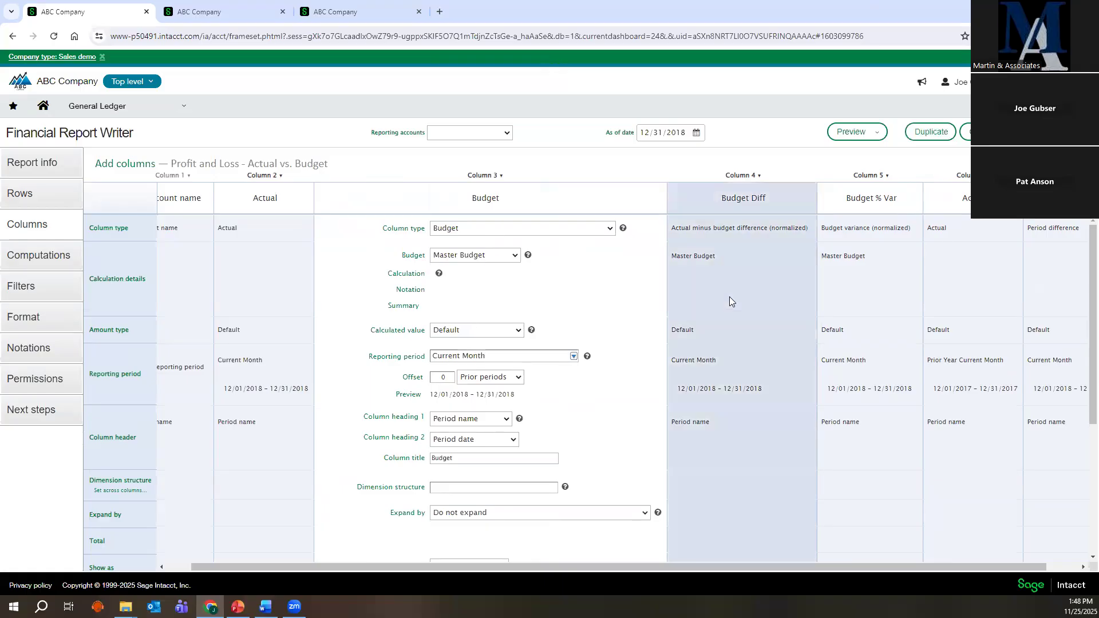
{"action": "left_click", "coordinate": [717, 272]}
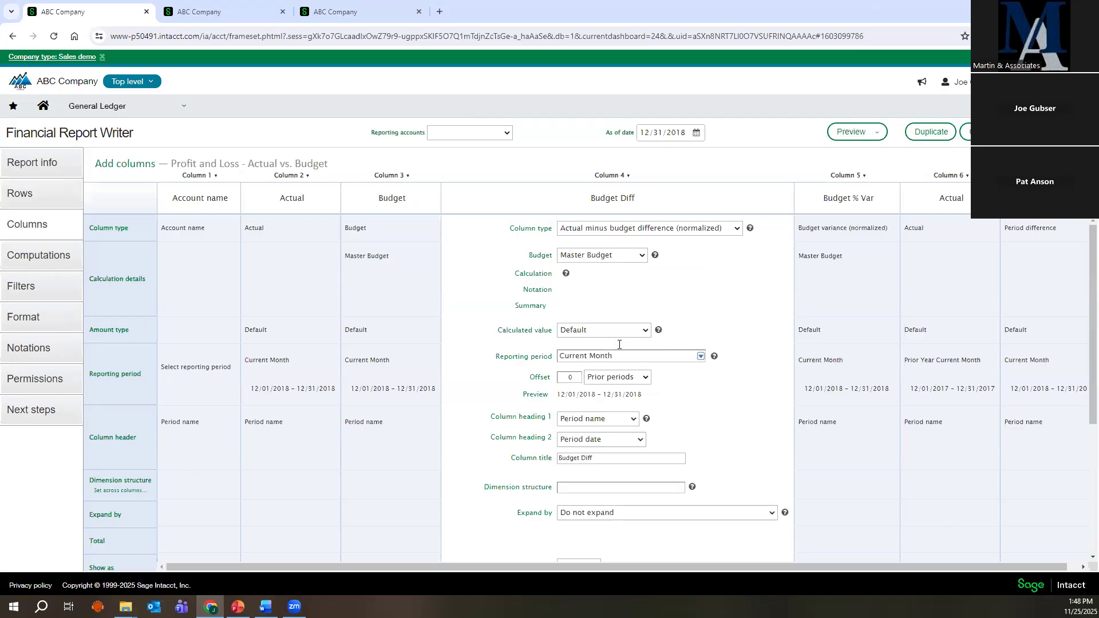
{"action": "left_click", "coordinate": [827, 304]}
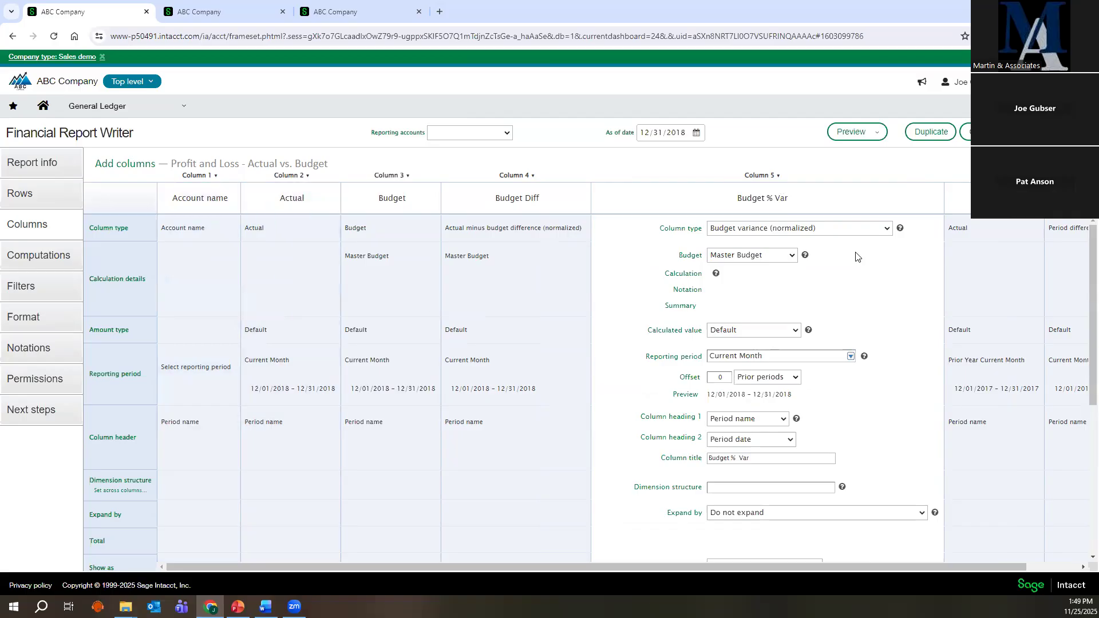
{"action": "left_click", "coordinate": [1003, 281]}
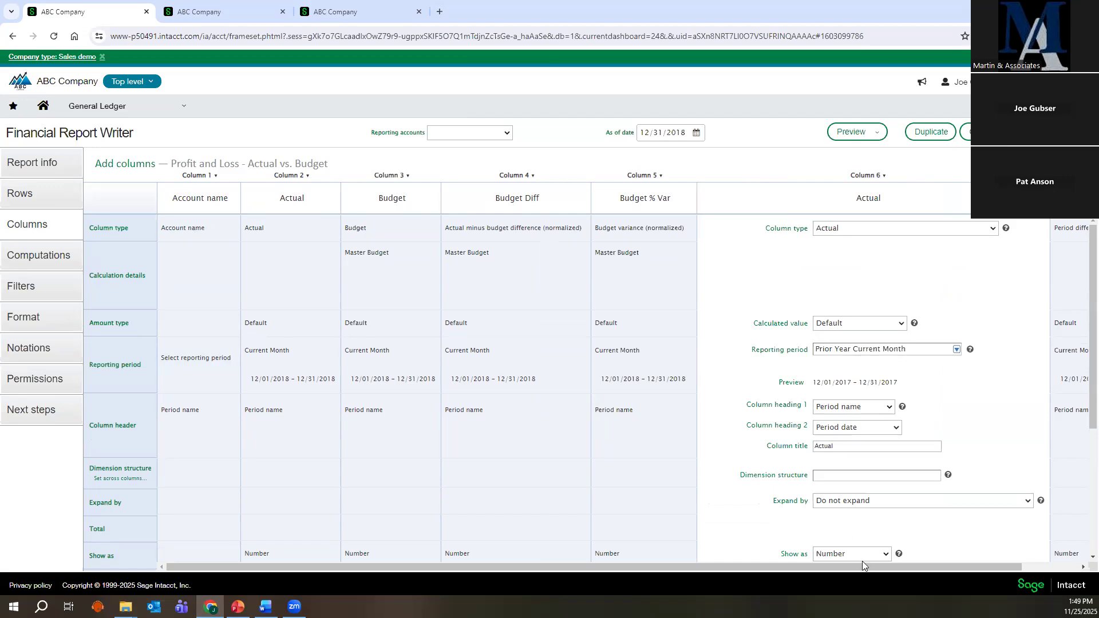
{"action": "left_click_drag", "start_coordinate": [866, 567], "coordinate": [984, 564]}
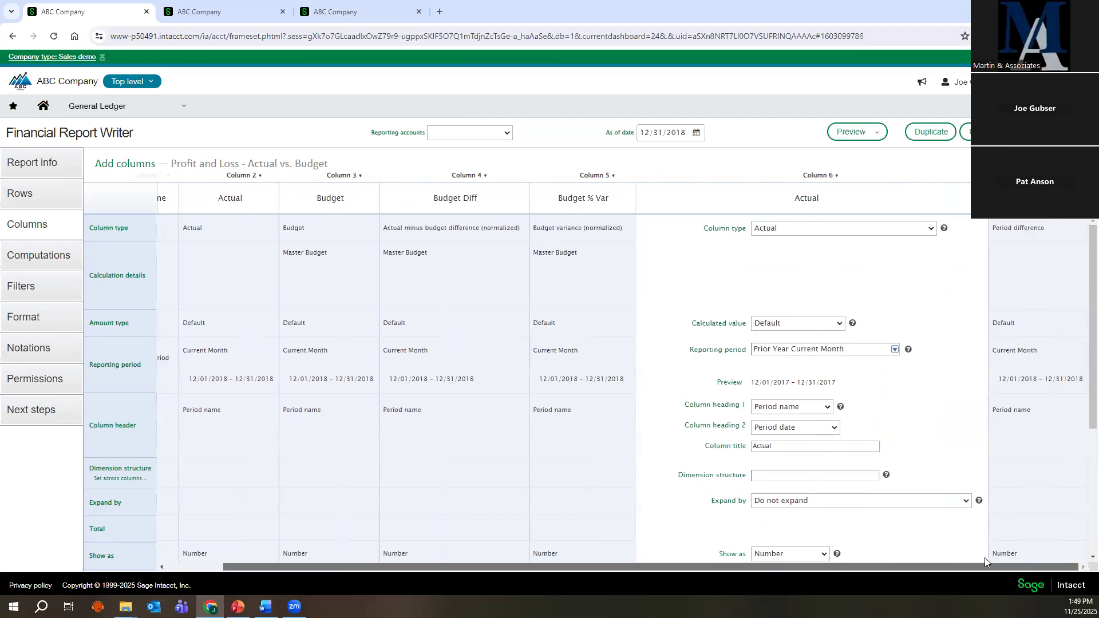
{"action": "left_click", "coordinate": [1056, 295]}
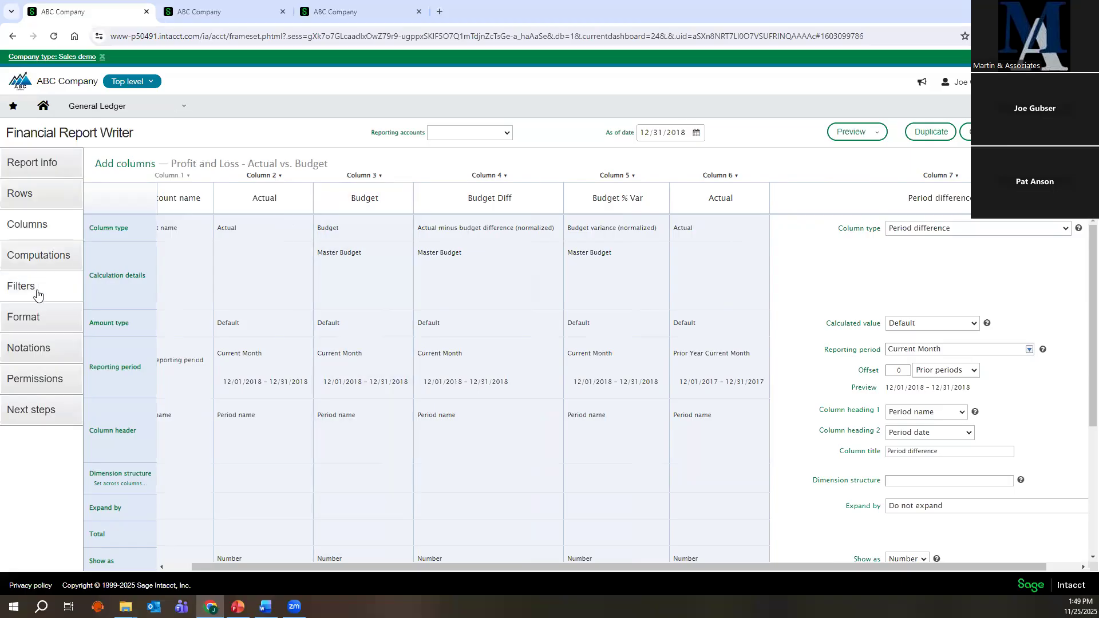
Look at the report's general format settings and preview the report as a live HTML report.
{"action": "left_click", "coordinate": [29, 315]}
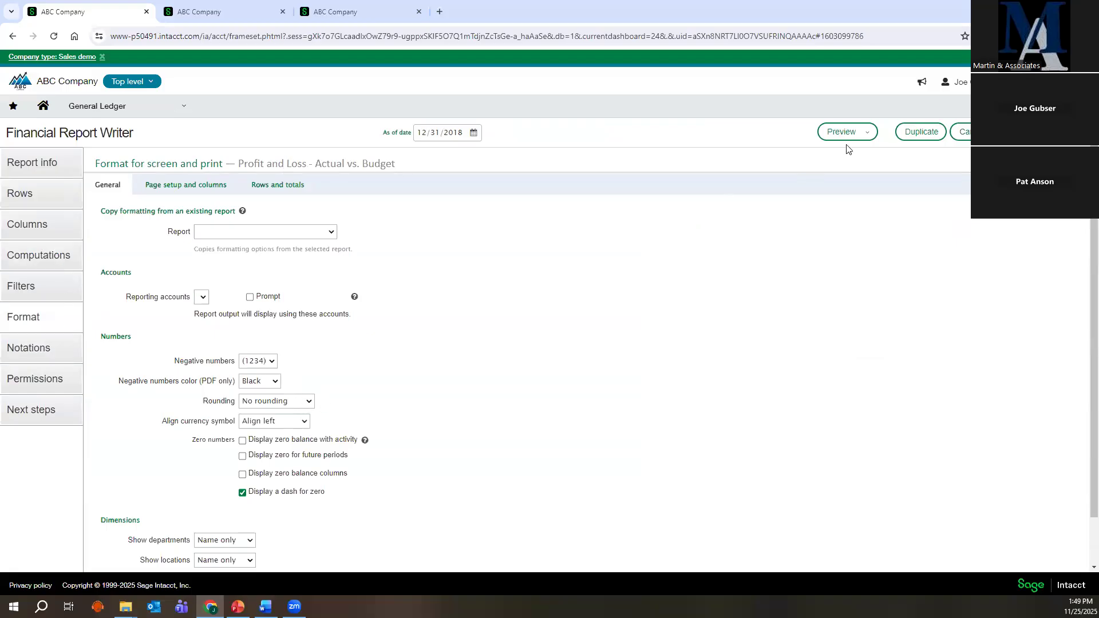
{"action": "left_click", "coordinate": [858, 131]}
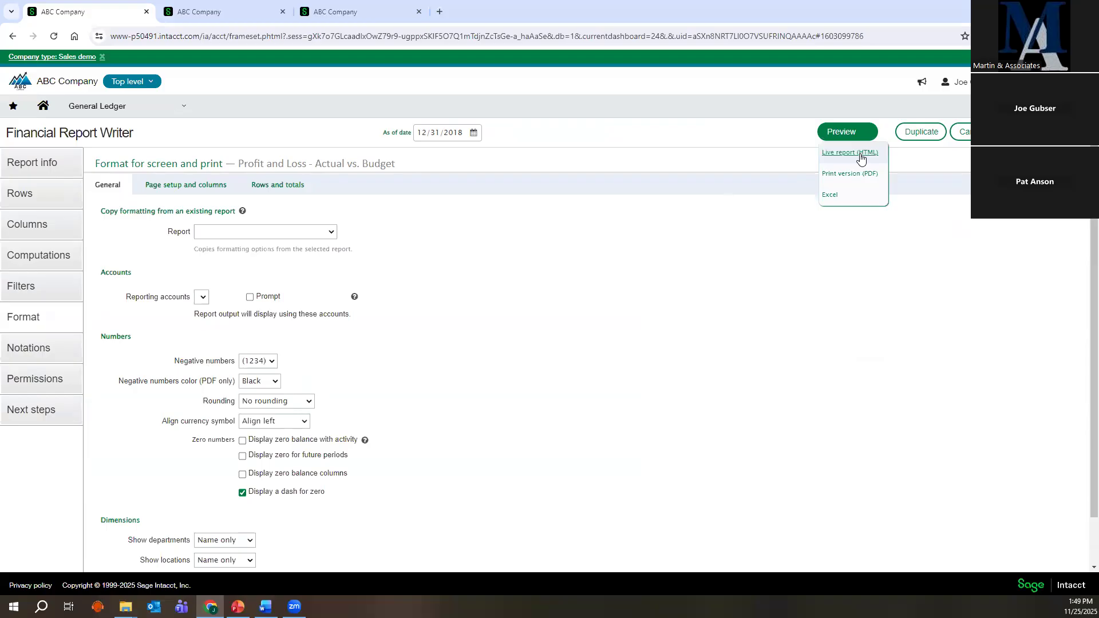
{"action": "left_click", "coordinate": [850, 153]}
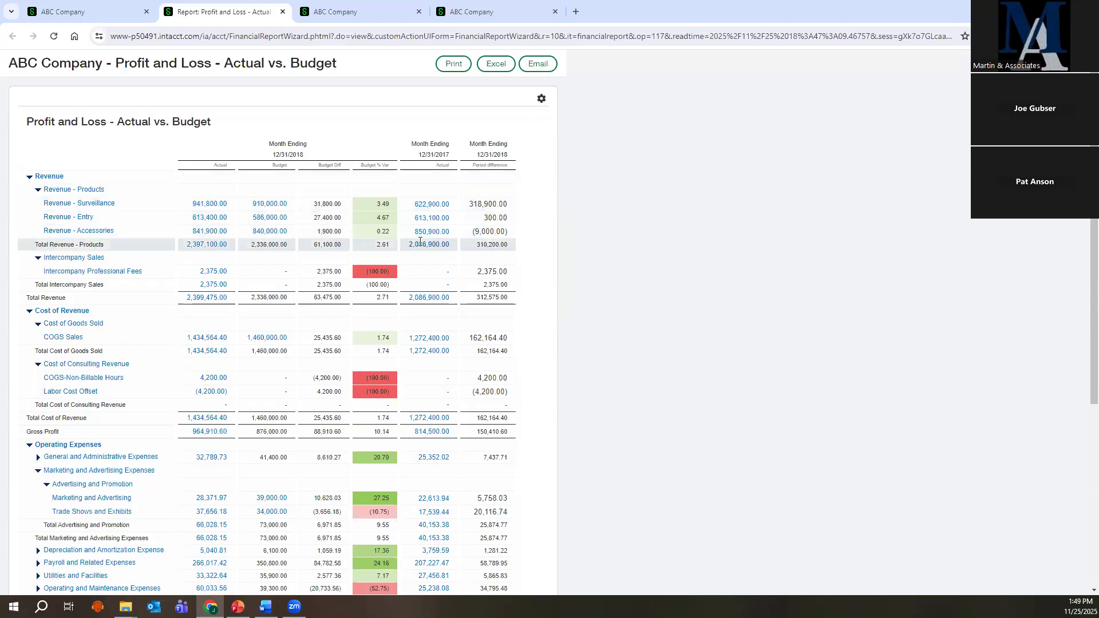
Drill down from the December 2018 actual amount of Revenue - Surveillance to its first journal entry, and close the drill-down window after examining it.
{"action": "left_click", "coordinate": [208, 205]}
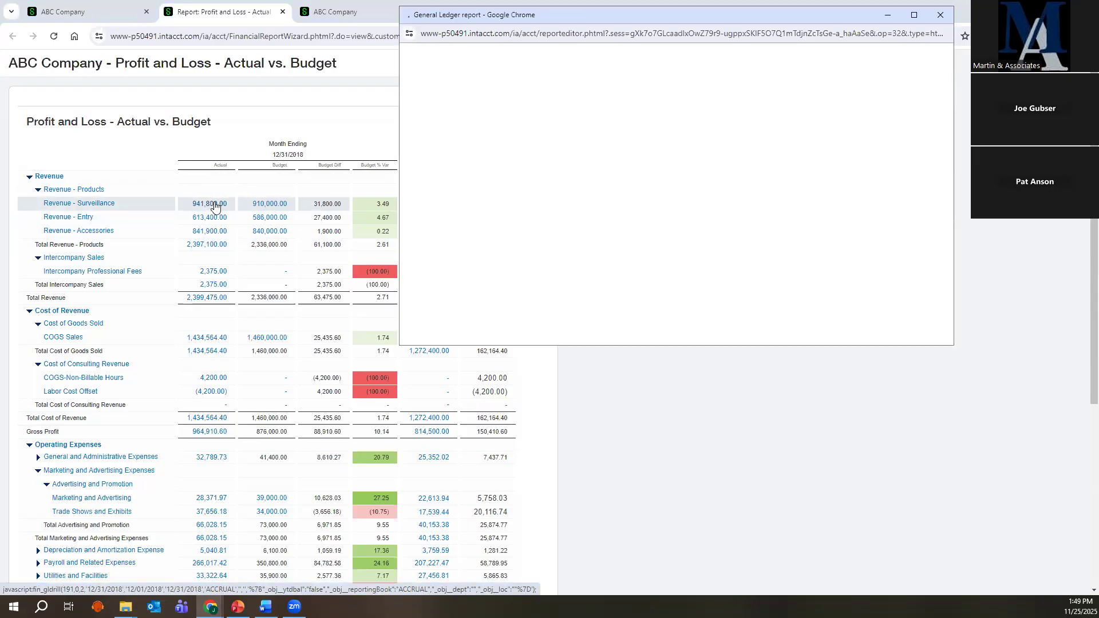
{"action": "left_click", "coordinate": [914, 15]}
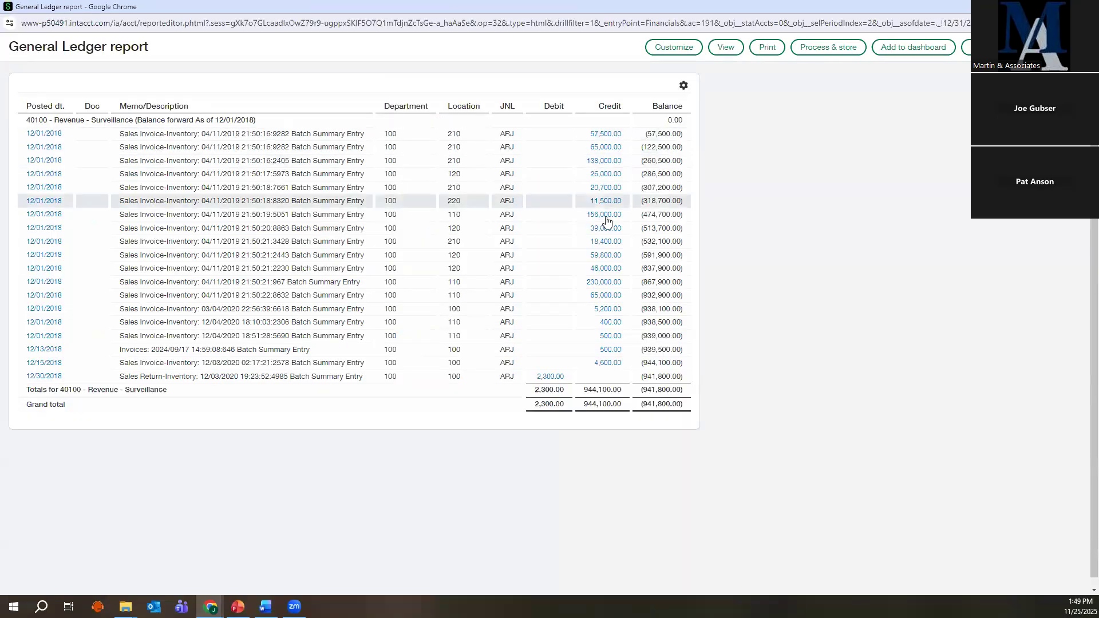
{"action": "left_click", "coordinate": [612, 136]}
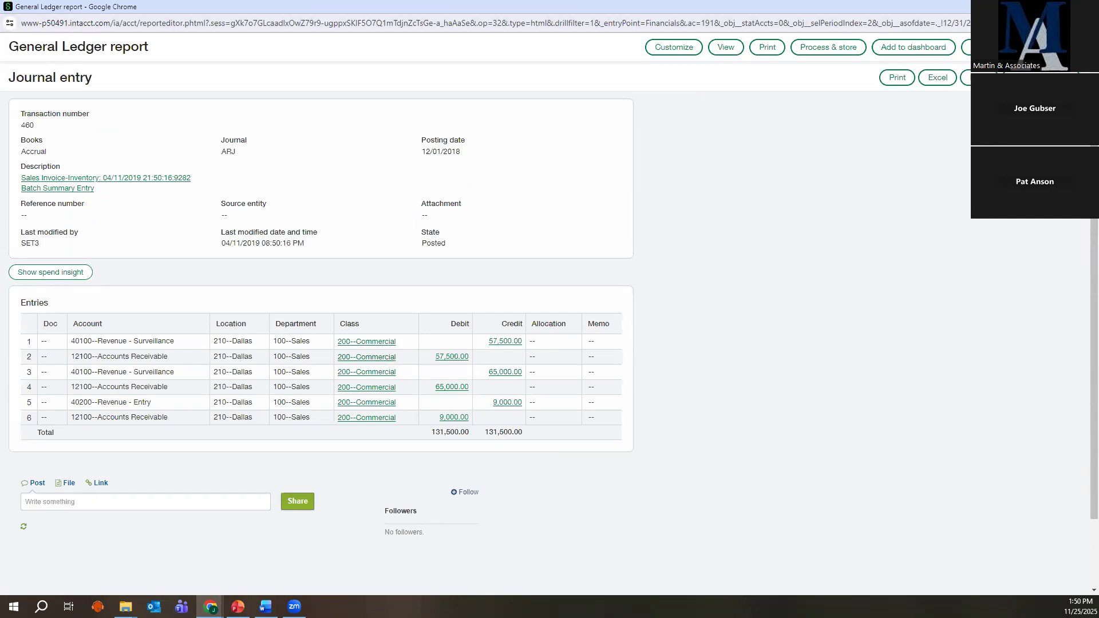
{"action": "left_click", "coordinate": [1086, 6]}
Export the Profit and Loss - Actual vs. Budget report to Excel, examine the downloaded workbook and close it.
{"action": "left_click", "coordinate": [489, 69]}
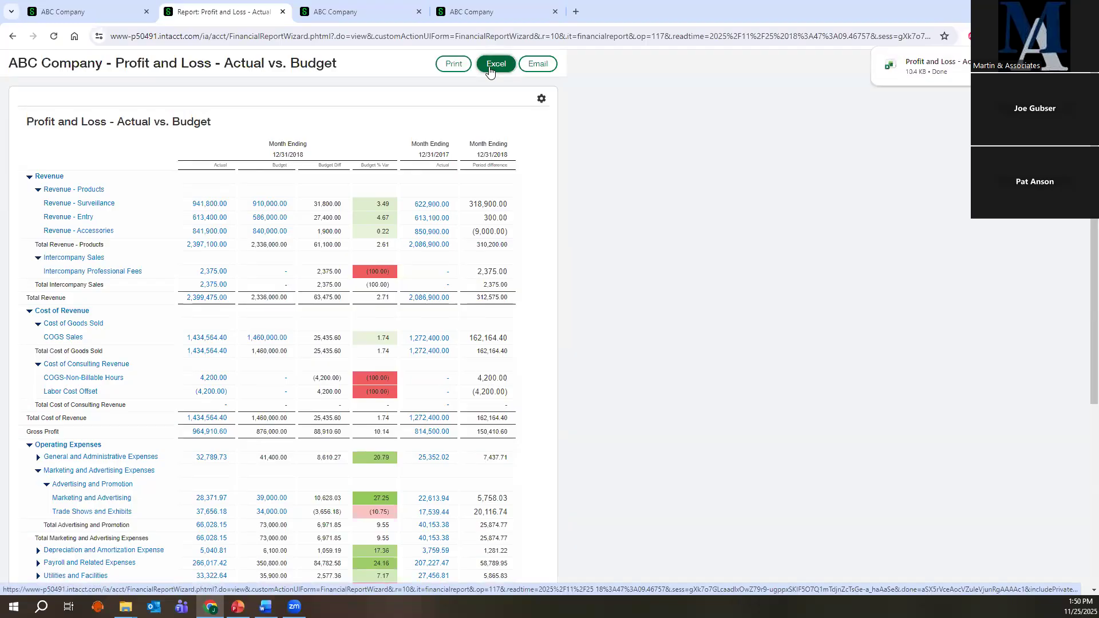
{"action": "left_click", "coordinate": [940, 67]}
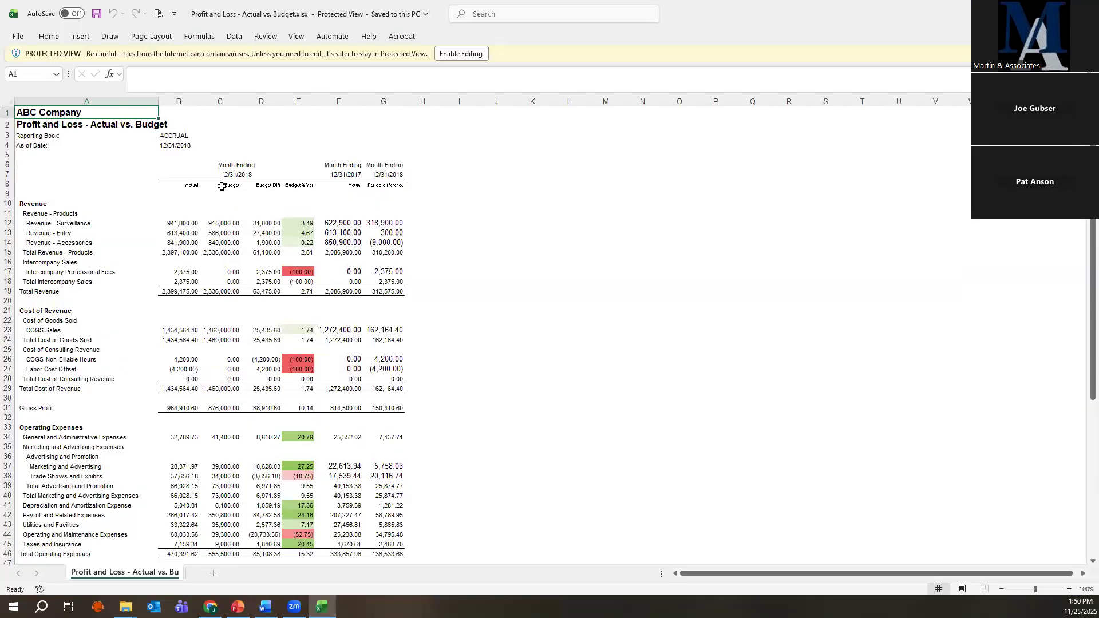
{"action": "left_click", "coordinate": [200, 203]}
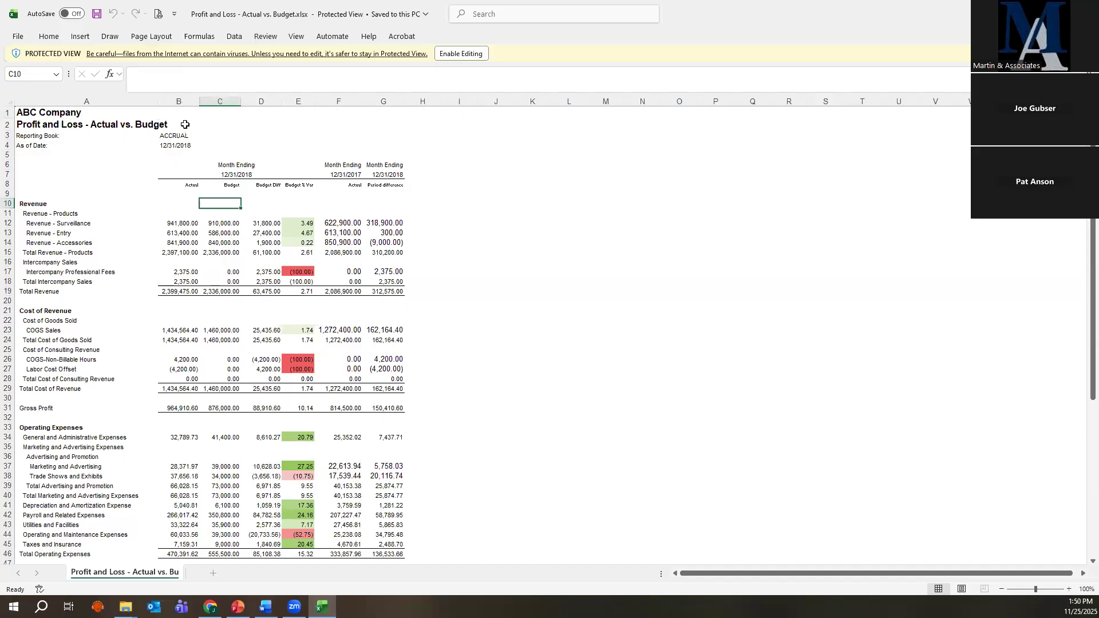
{"action": "left_click", "coordinate": [399, 262]}
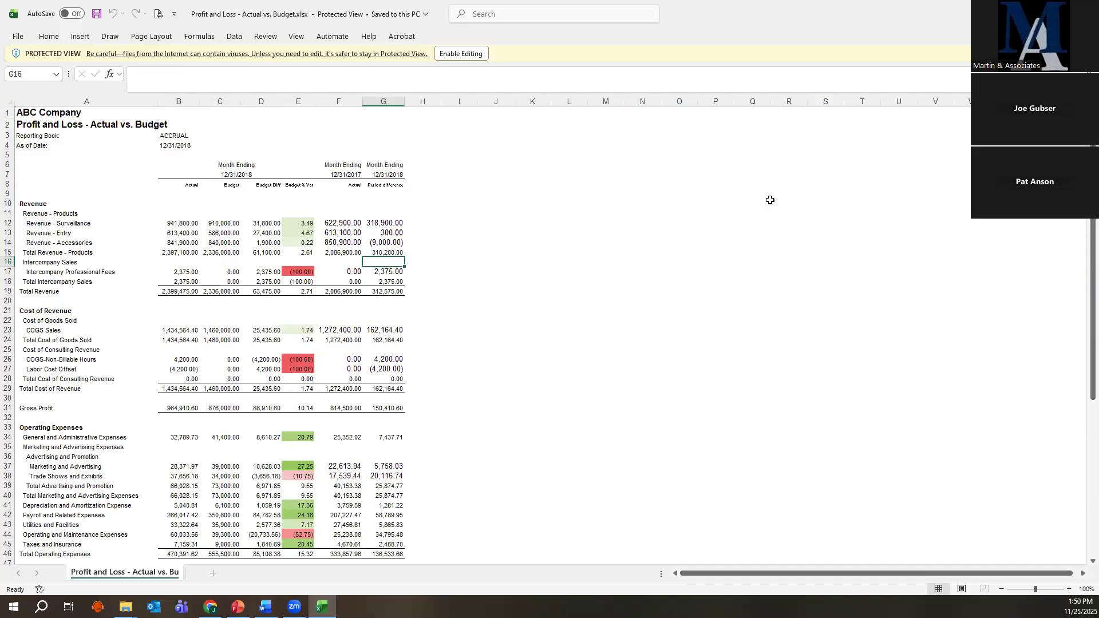
{"action": "left_click", "coordinate": [1085, 11]}
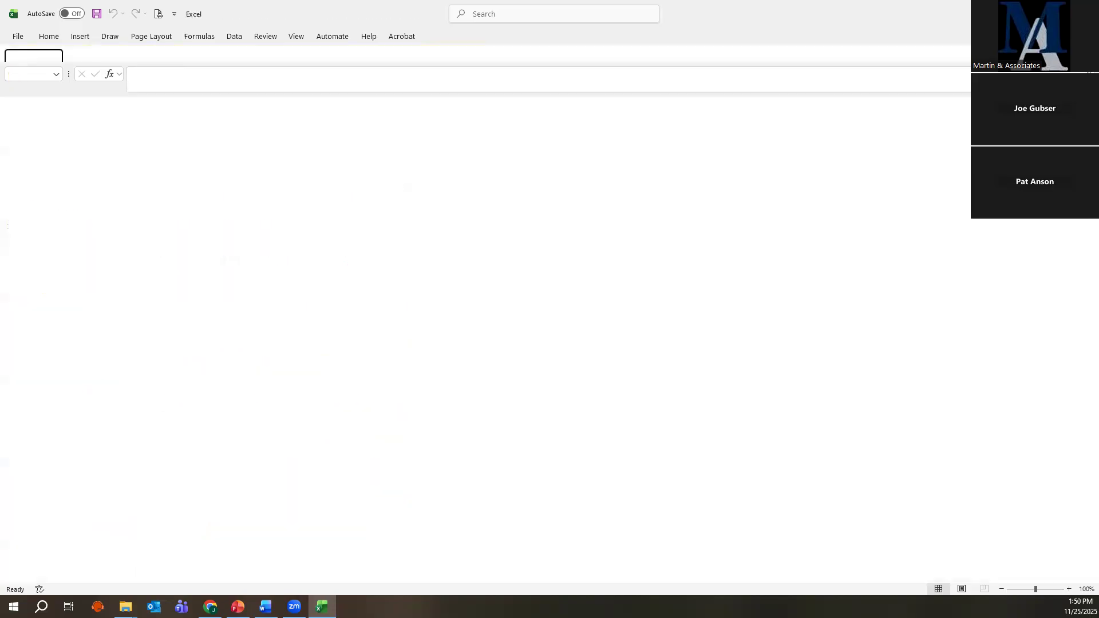
Return to the Profit and Loss - Actual vs. Budget preview in the browser and close it.
{"action": "left_click", "coordinate": [266, 606]}
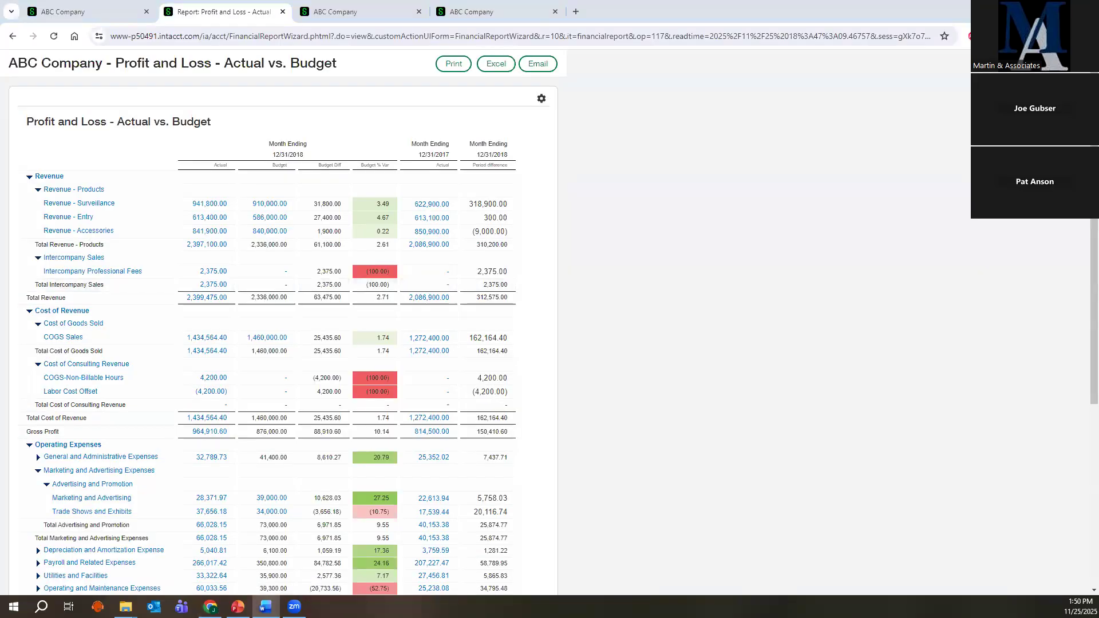
{"action": "left_click", "coordinate": [367, 19]}
{"action": "left_click", "coordinate": [237, 23]}
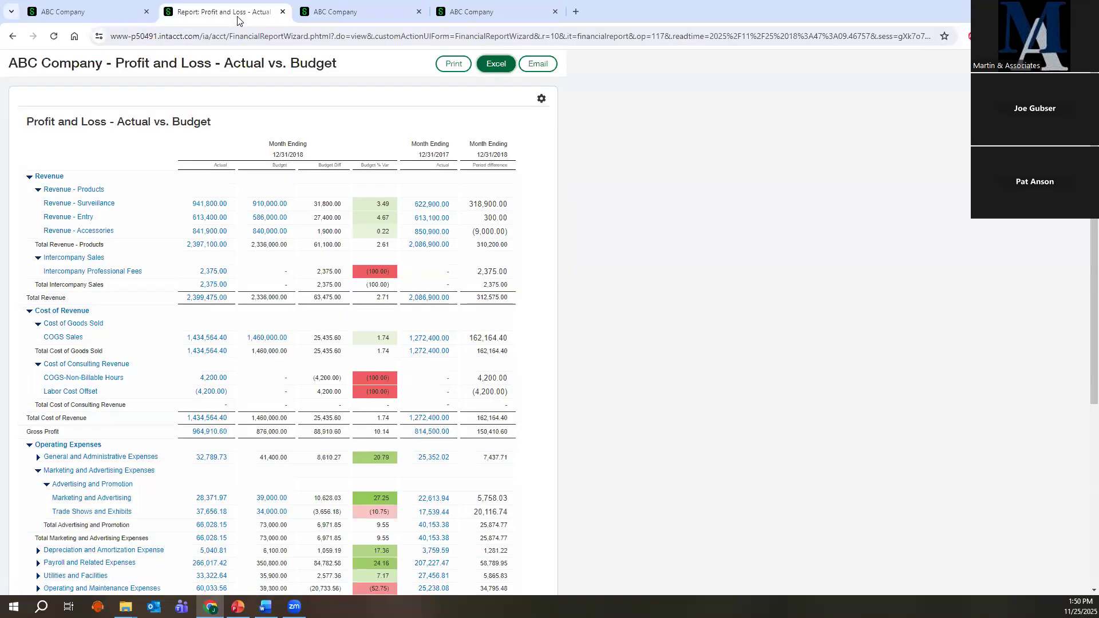
{"action": "left_click", "coordinate": [283, 11]}
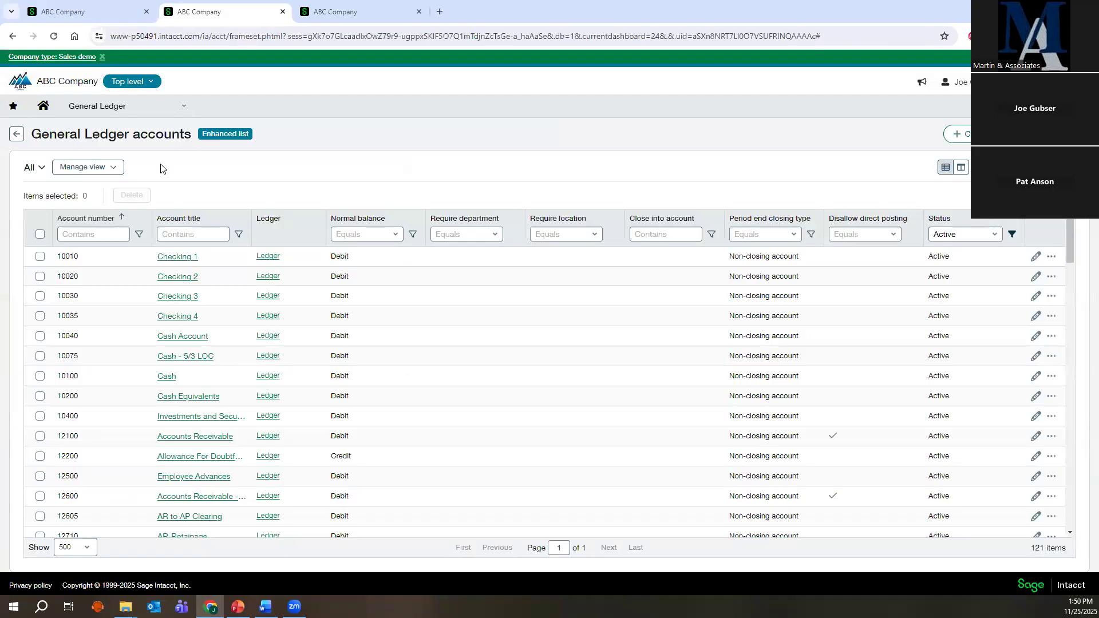
Reopen the General Ledger financial reports list and widen its report name column to show the full names.
{"action": "left_click", "coordinate": [95, 106]}
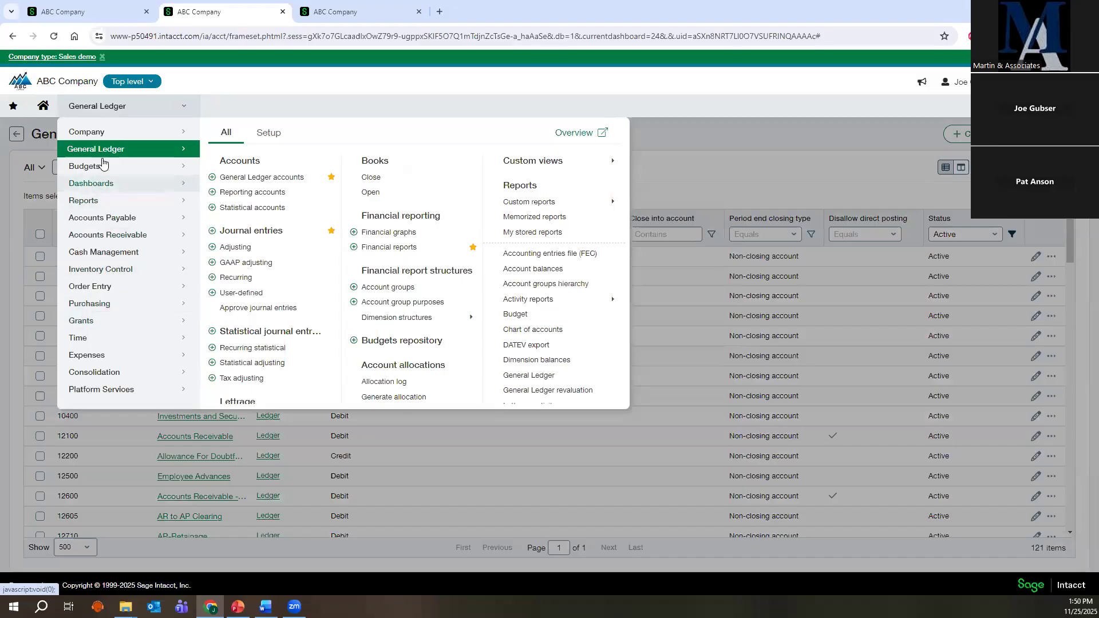
{"action": "left_click", "coordinate": [388, 248]}
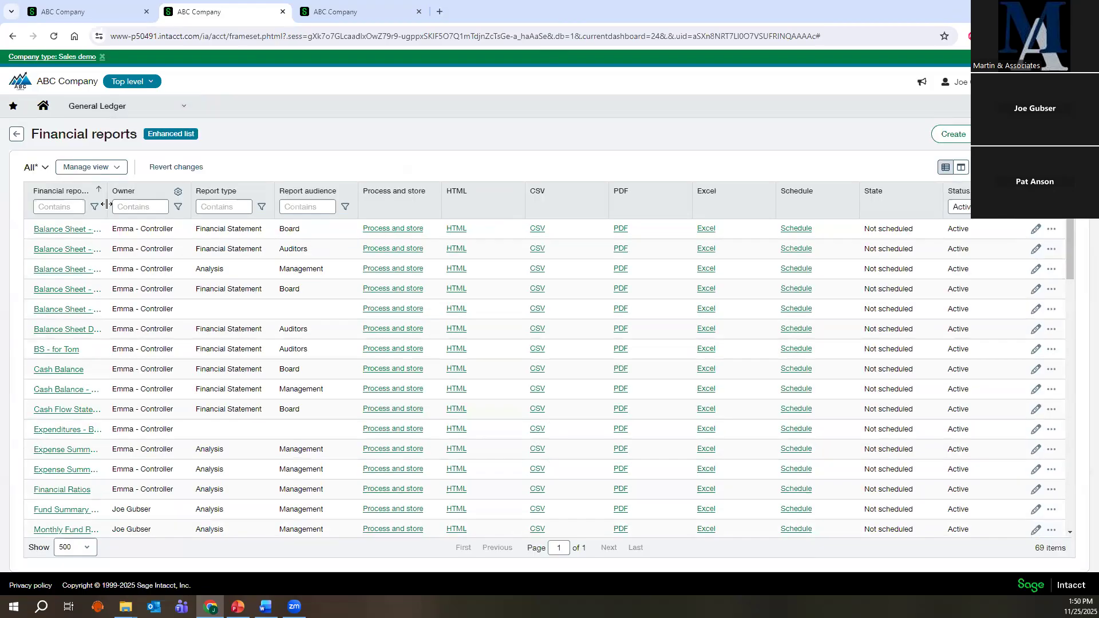
{"action": "left_click_drag", "start_coordinate": [108, 203], "coordinate": [215, 202]}
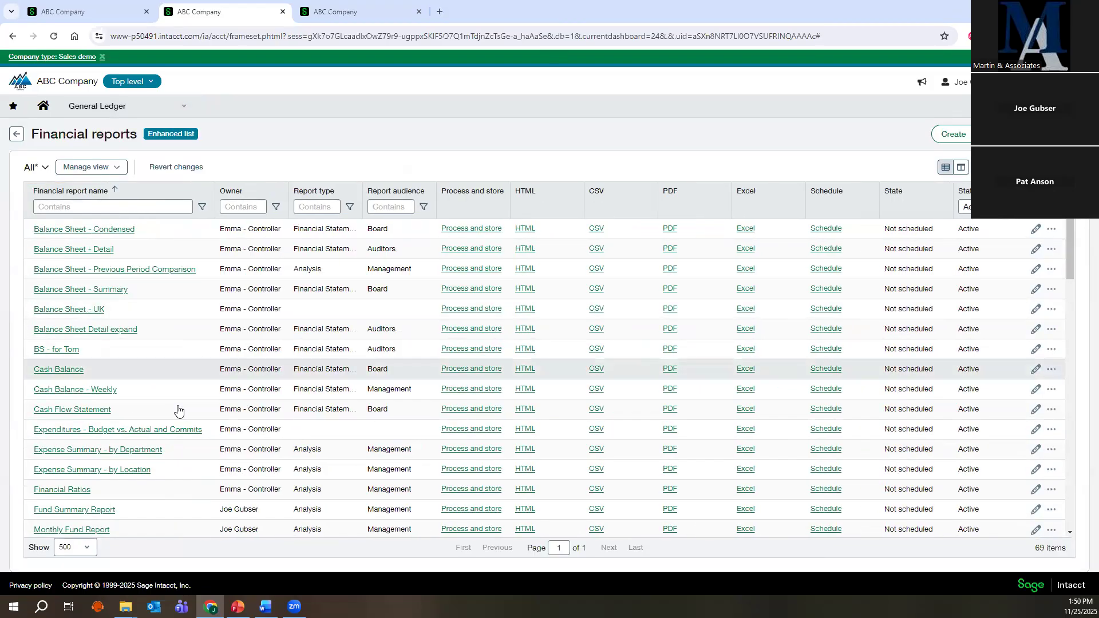
Open the Expense Summary - by Department report and examine how its Actual column is expanded by Departments, leaving the expansion settings unsaved.
{"action": "scroll", "coordinate": [172, 413], "scroll_direction": "down", "scroll_amount": 1}
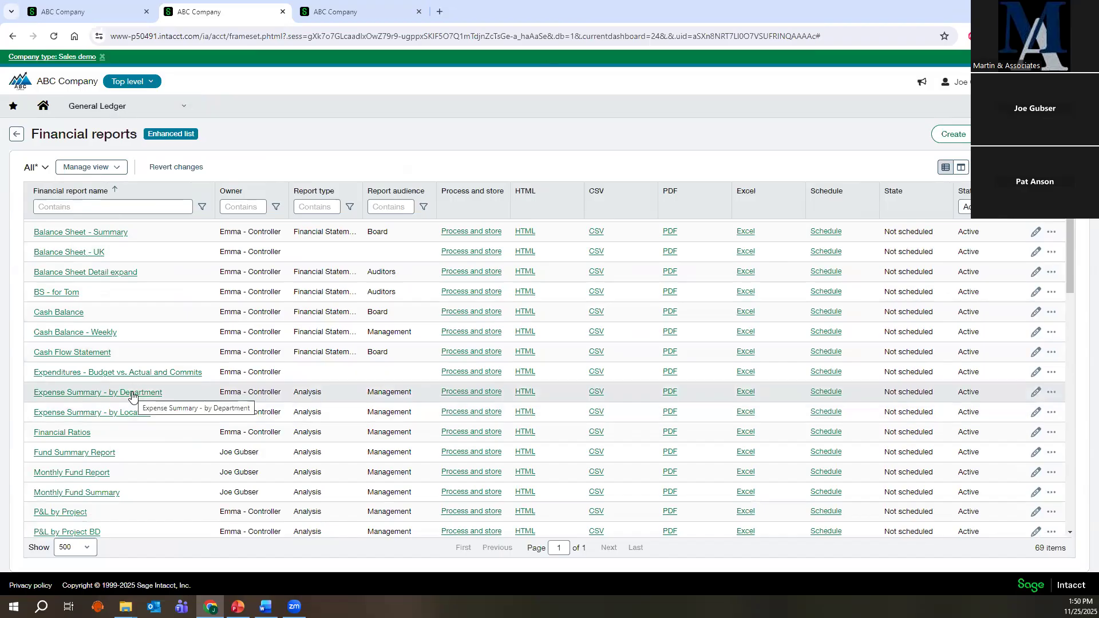
{"action": "left_click", "coordinate": [132, 392]}
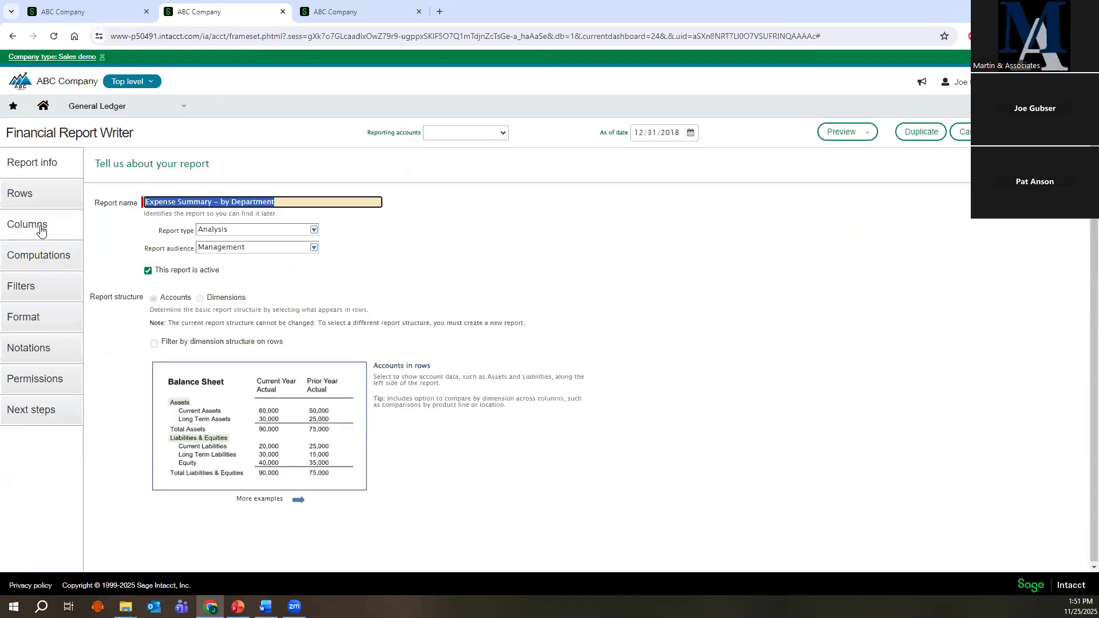
{"action": "left_click", "coordinate": [51, 234]}
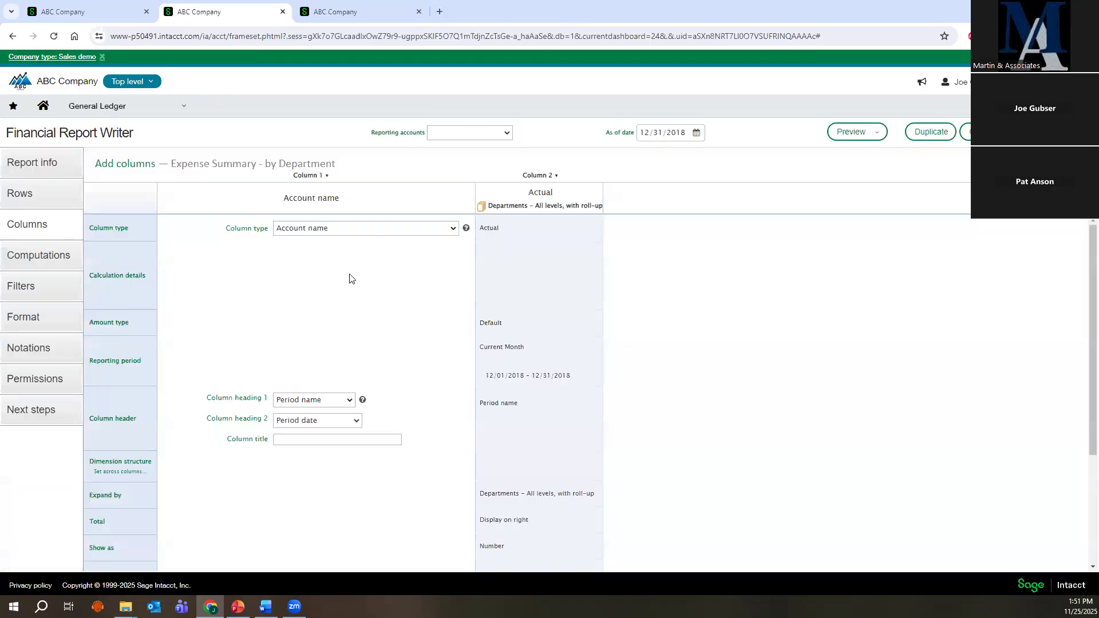
{"action": "left_click", "coordinate": [549, 297]}
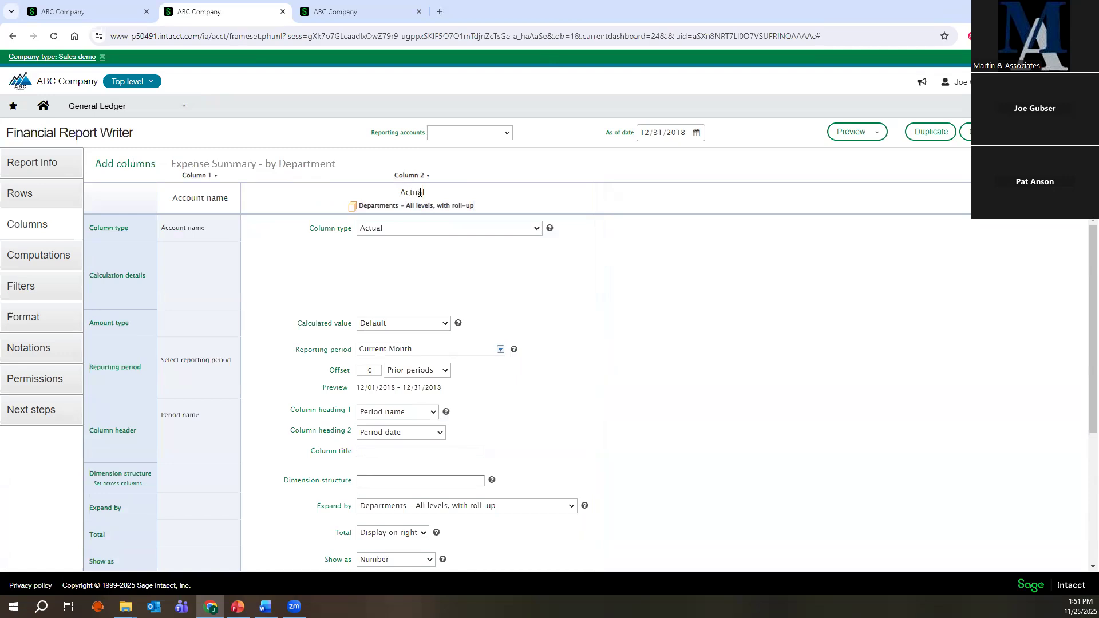
{"action": "scroll", "coordinate": [431, 346], "scroll_direction": "down", "scroll_amount": 2}
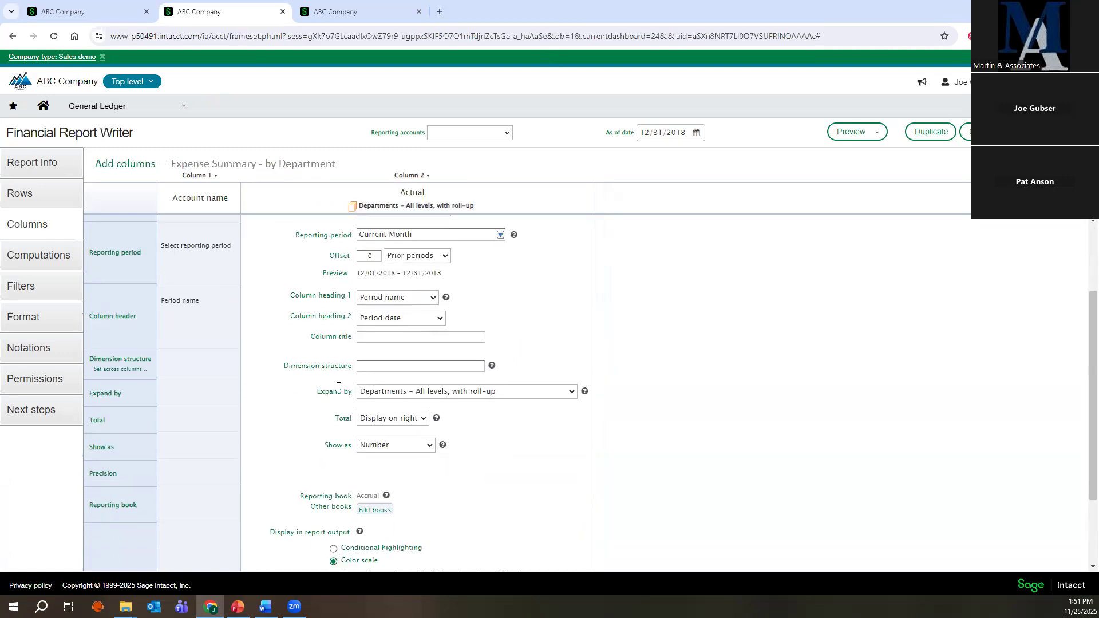
{"action": "left_click", "coordinate": [410, 394]}
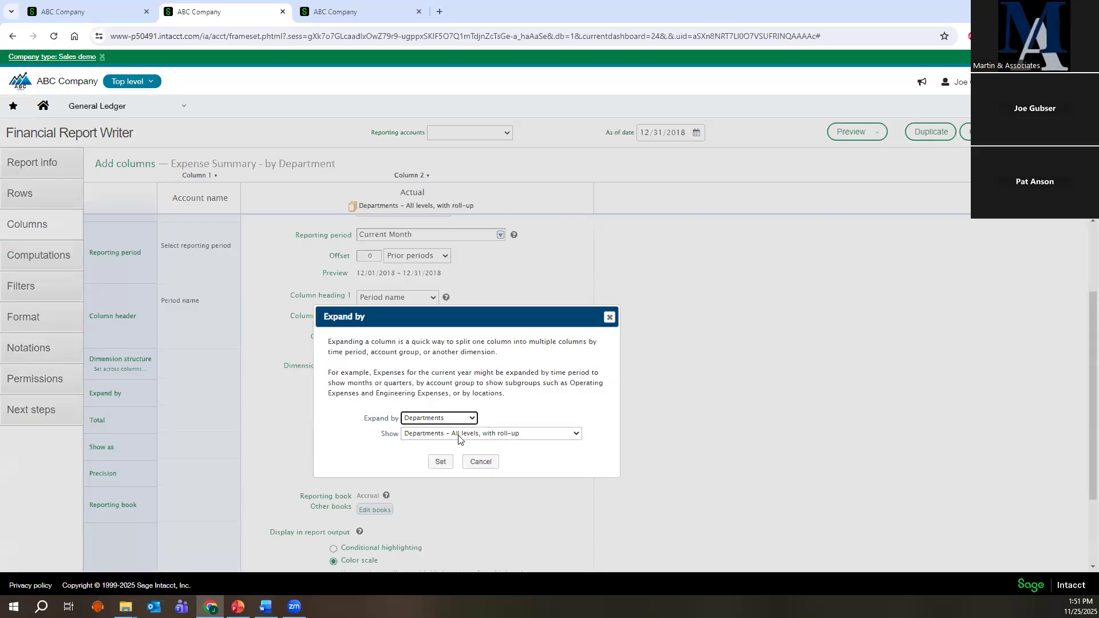
{"action": "left_click", "coordinate": [610, 318]}
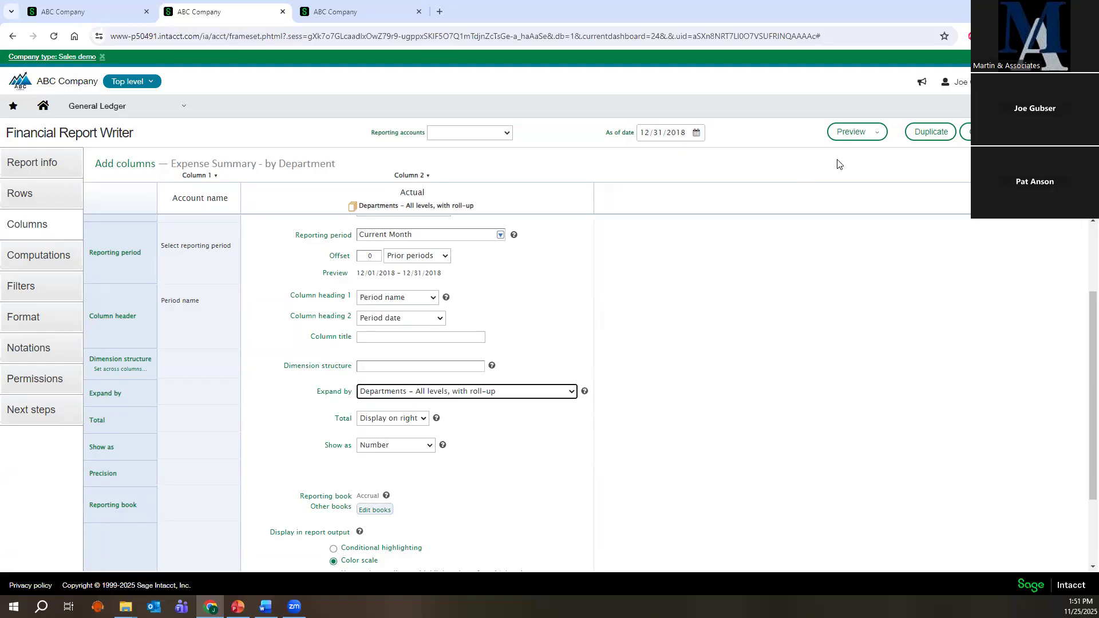
Preview the Expense Summary - by Department report and close the preview after examining the department columns.
{"action": "left_click", "coordinate": [860, 138]}
{"action": "left_click", "coordinate": [849, 152]}
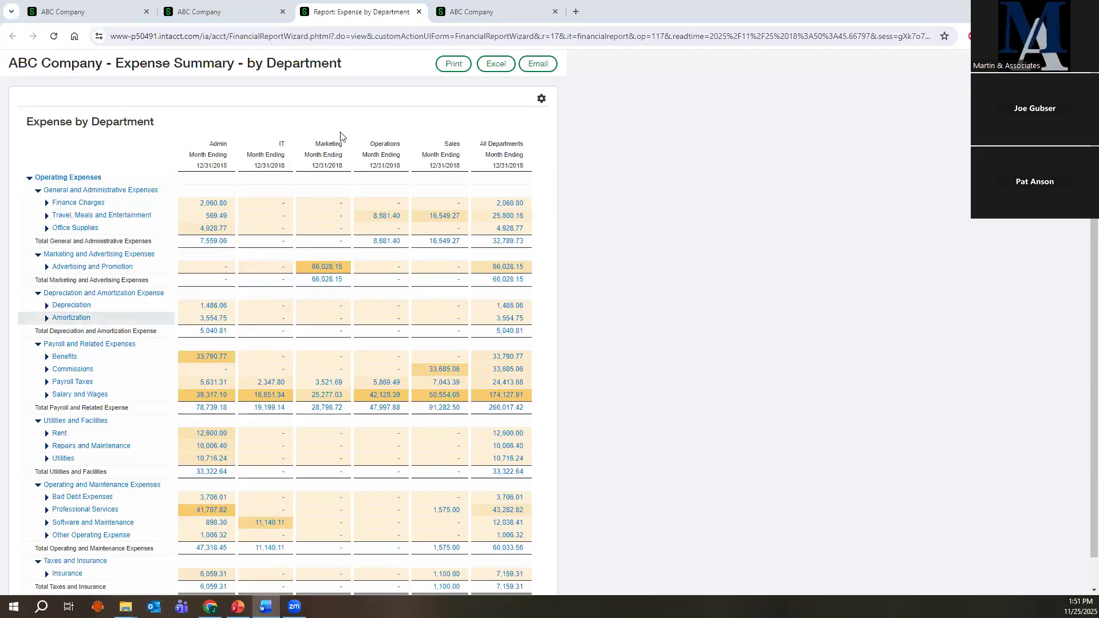
{"action": "left_click", "coordinate": [418, 12]}
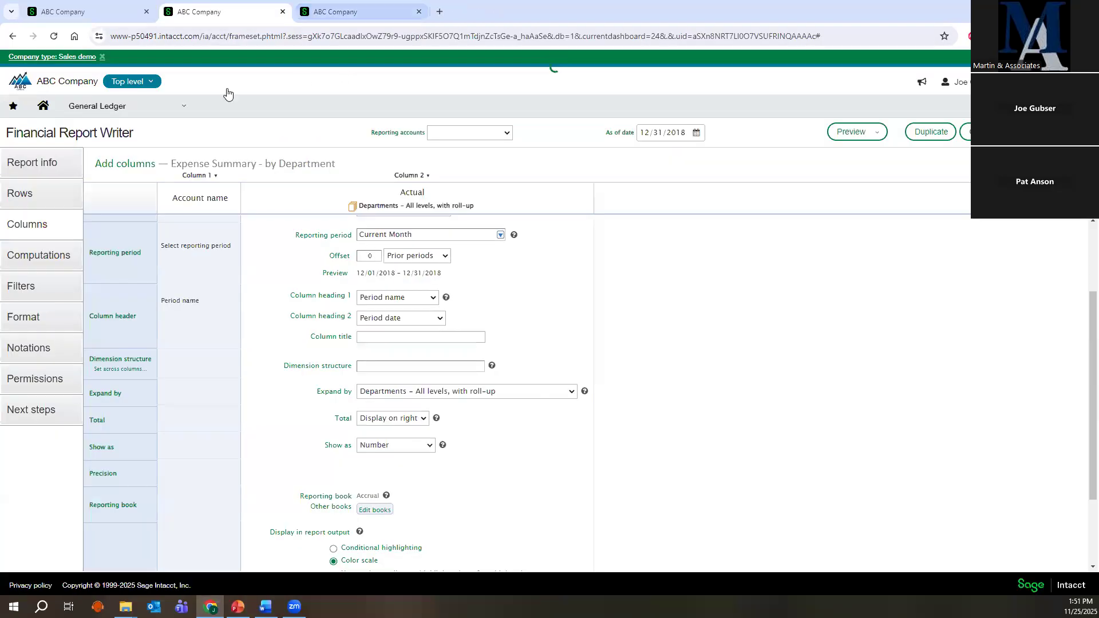
Go to the Accounts Payable bills list and open the draft ABC Supply Company bill dated 11/25/2025 for editing.
{"action": "left_click", "coordinate": [82, 109]}
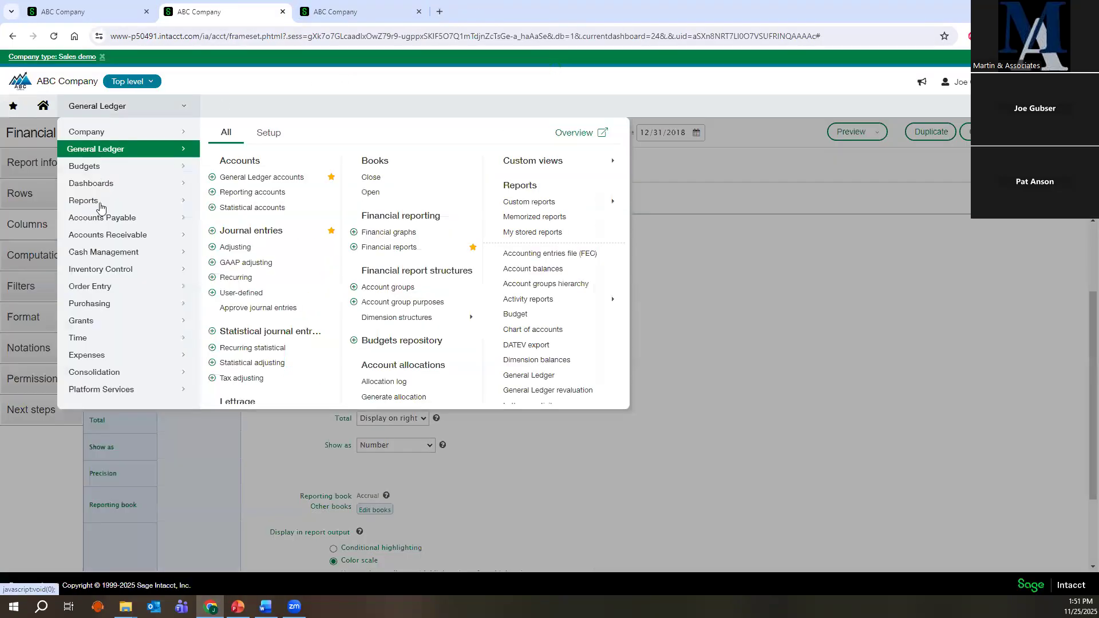
{"action": "mouse_move", "coordinate": [100, 218]}
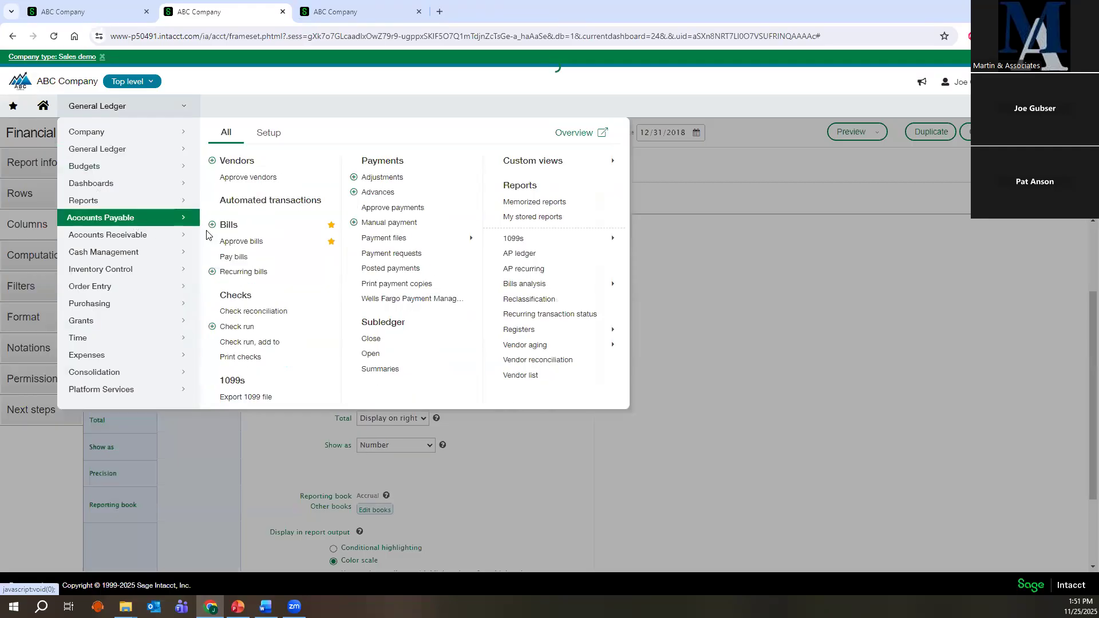
{"action": "left_click", "coordinate": [241, 228]}
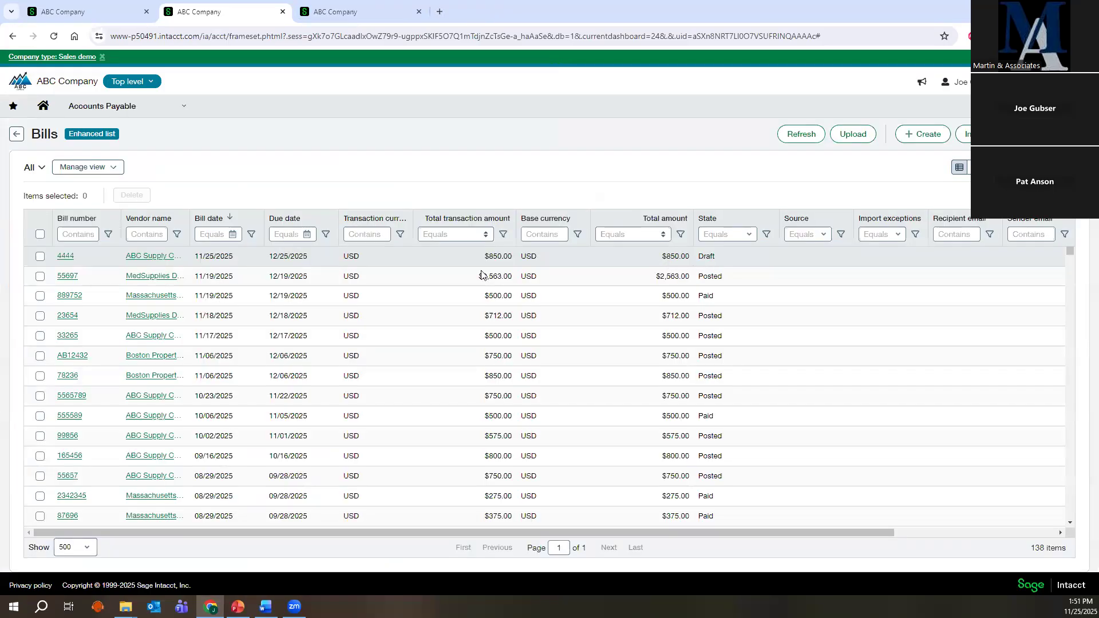
{"action": "left_click", "coordinate": [64, 256]}
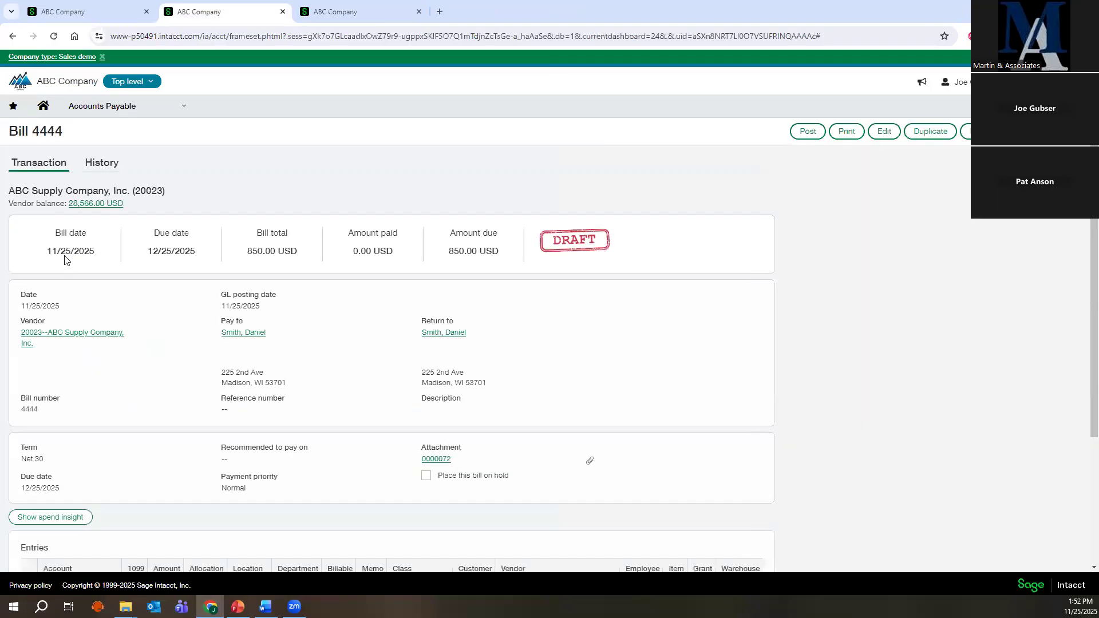
{"action": "left_click", "coordinate": [886, 131]}
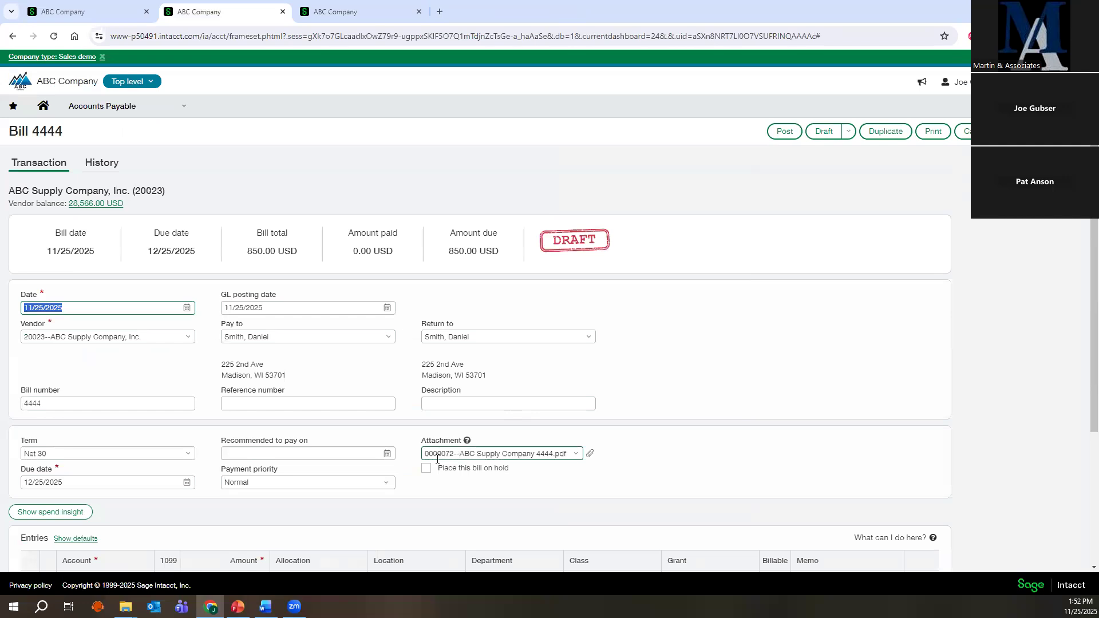
Examine the draft bill's attached invoice beside the form, hide it again and review the bill's entry lines.
{"action": "left_click", "coordinate": [588, 454]}
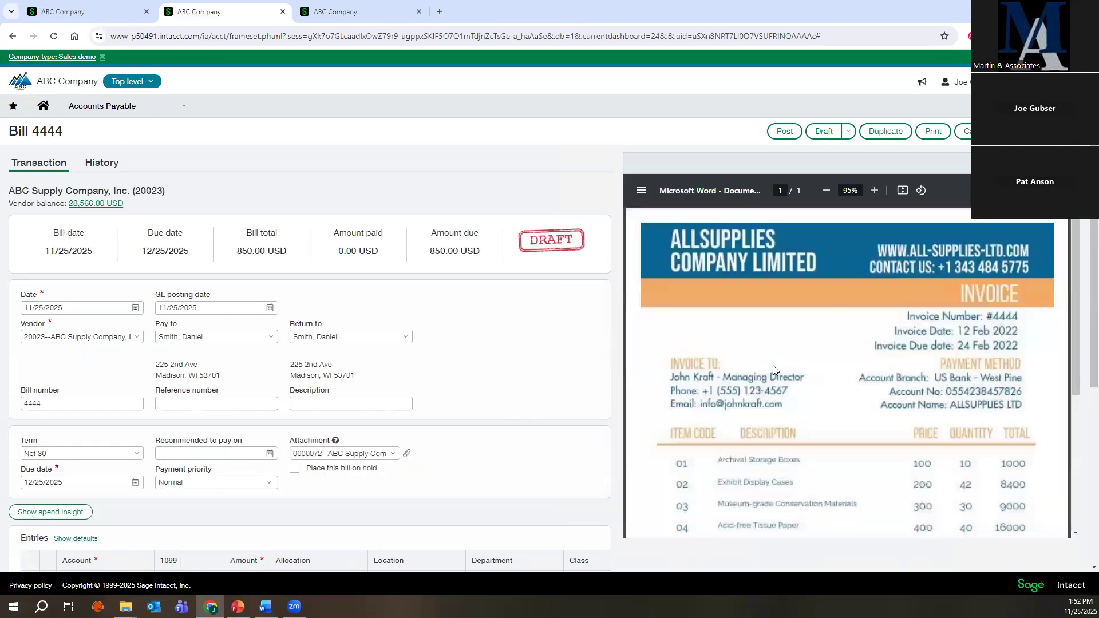
{"action": "scroll", "coordinate": [886, 325], "scroll_direction": "down", "scroll_amount": 5}
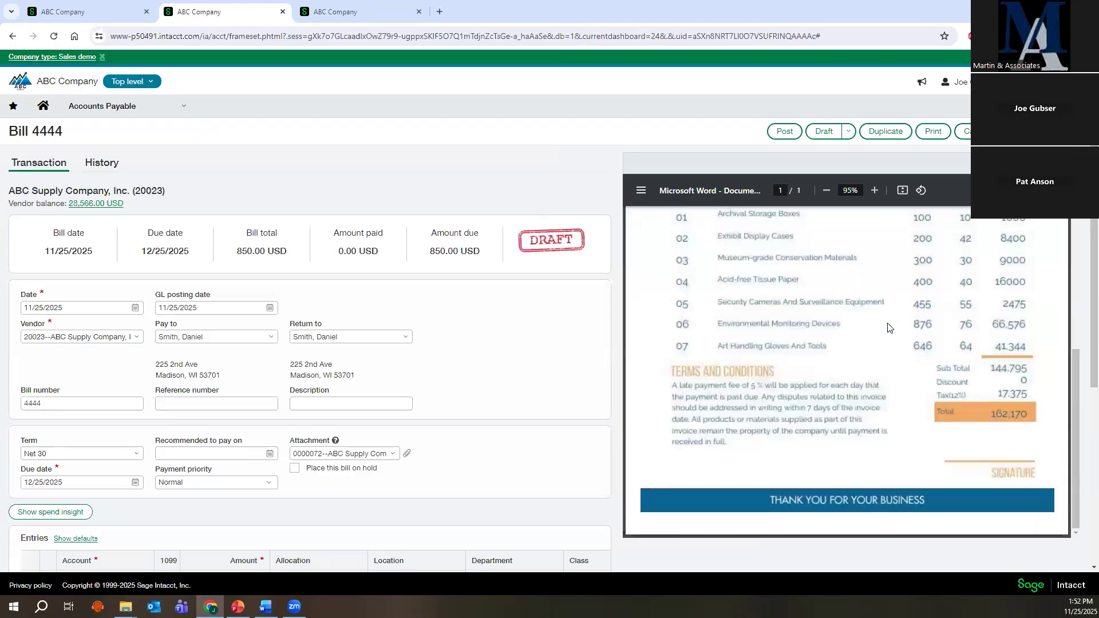
{"action": "scroll", "coordinate": [887, 328], "scroll_direction": "up", "scroll_amount": 5}
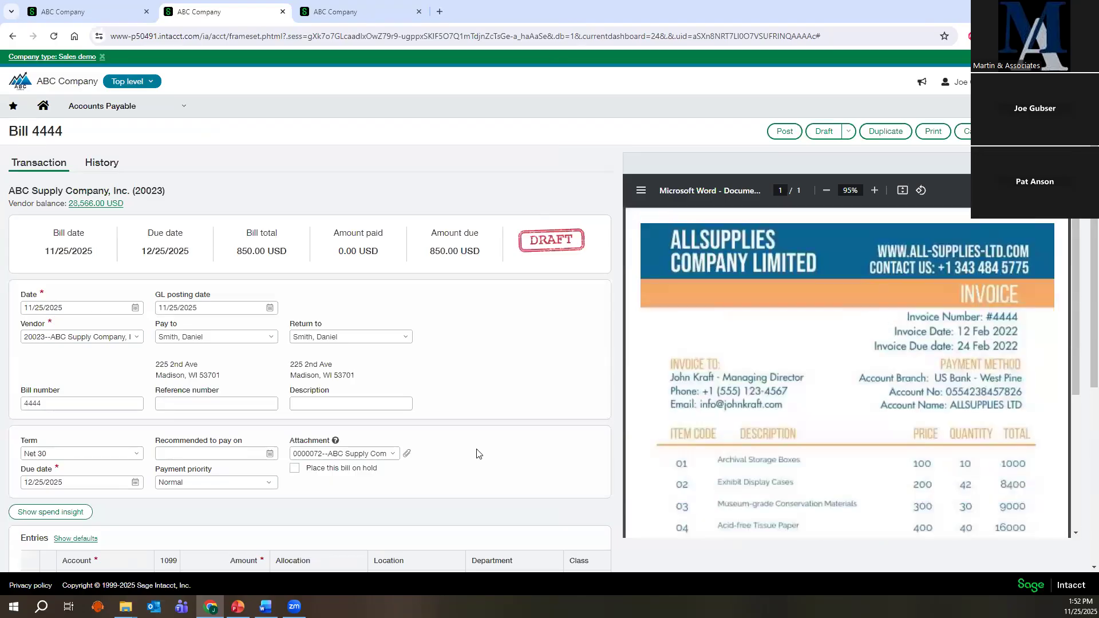
{"action": "left_click", "coordinate": [407, 454]}
{"action": "scroll", "coordinate": [247, 474], "scroll_direction": "down", "scroll_amount": 3}
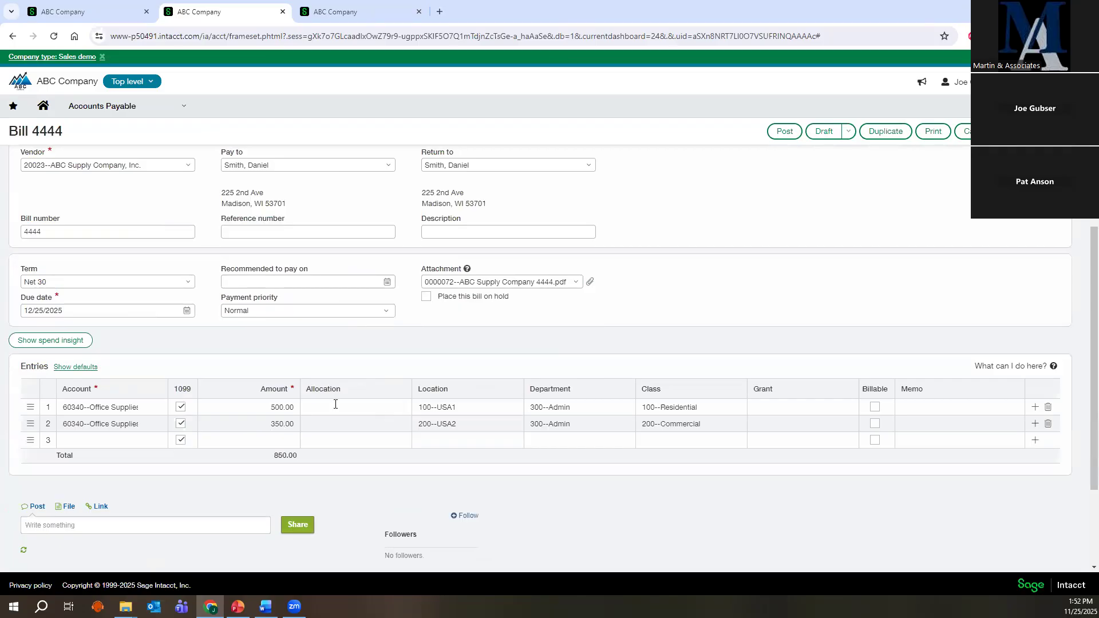
{"action": "scroll", "coordinate": [363, 388], "scroll_direction": "up", "scroll_amount": 3}
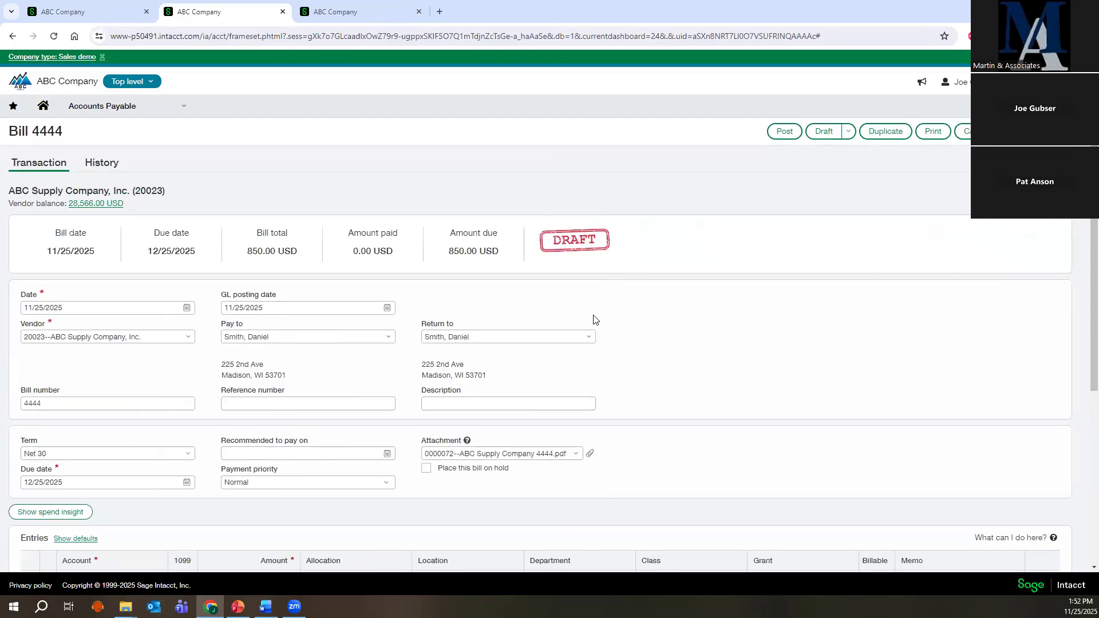
Post the draft ABC Supply Company bill and check its state in the bills list.
{"action": "left_click", "coordinate": [774, 134]}
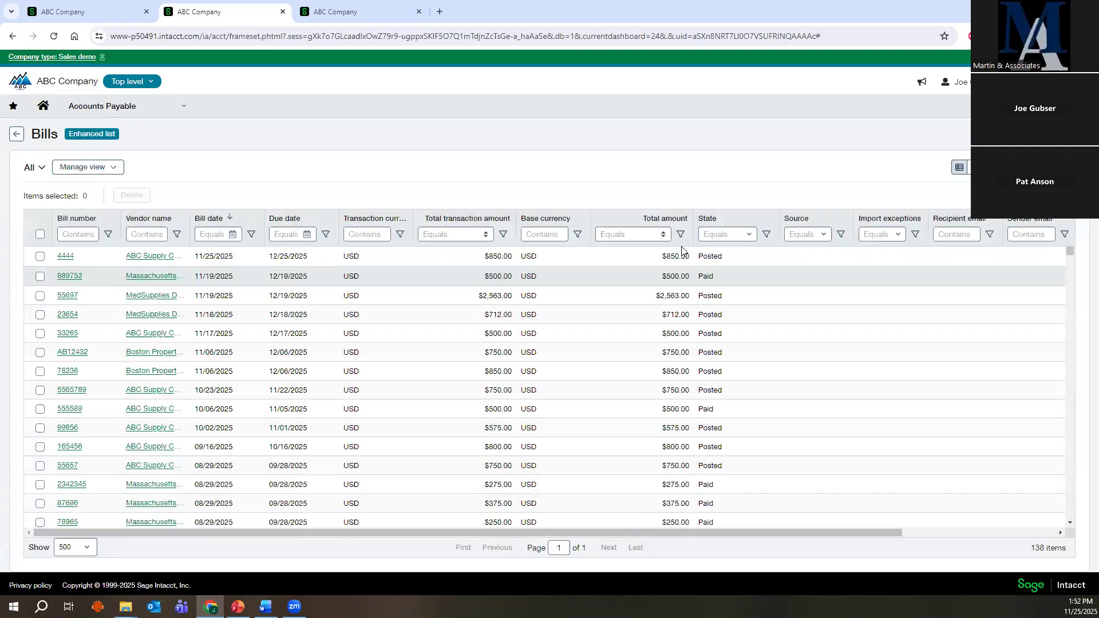
{"action": "left_click_drag", "start_coordinate": [722, 256], "coordinate": [702, 256]}
{"action": "left_click", "coordinate": [700, 257]}
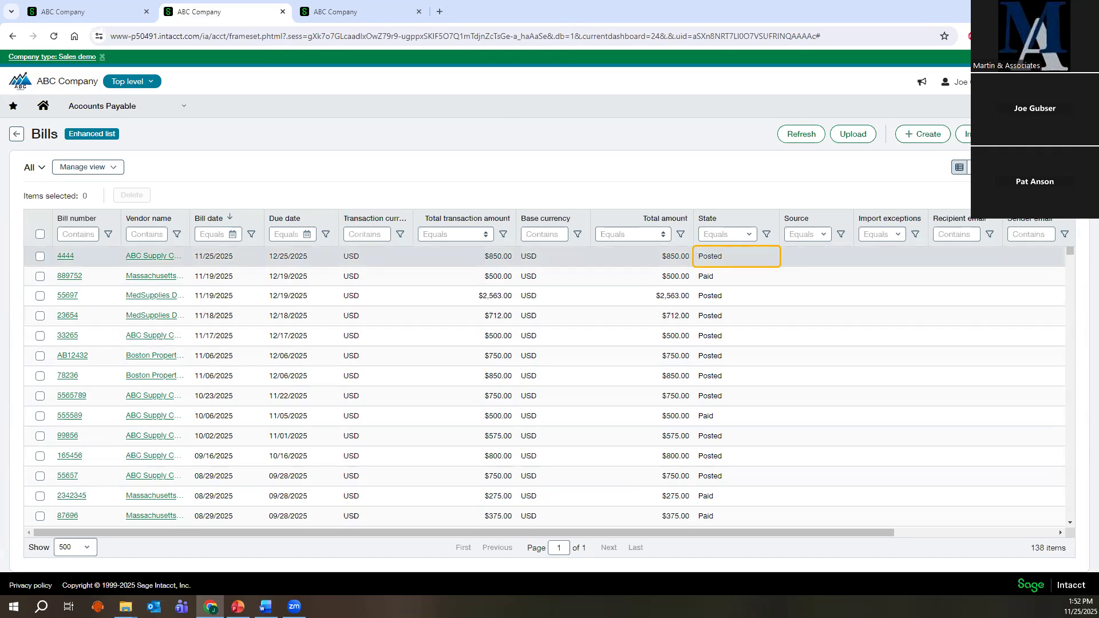
{"action": "key", "text": "alt+Tab"}
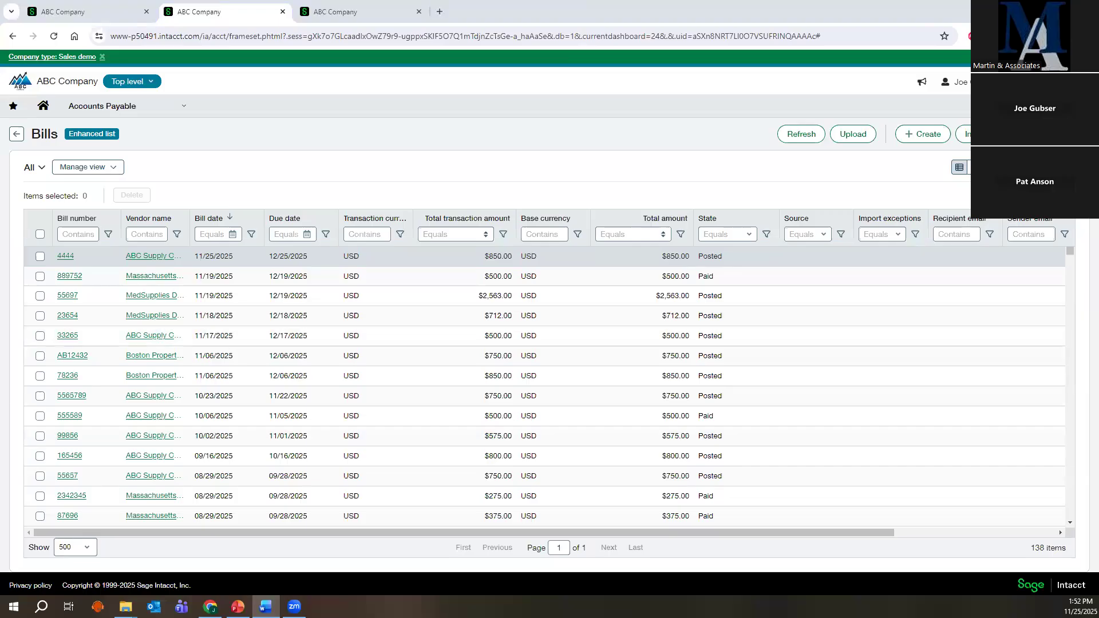
{"action": "key", "text": "alt+Tab"}
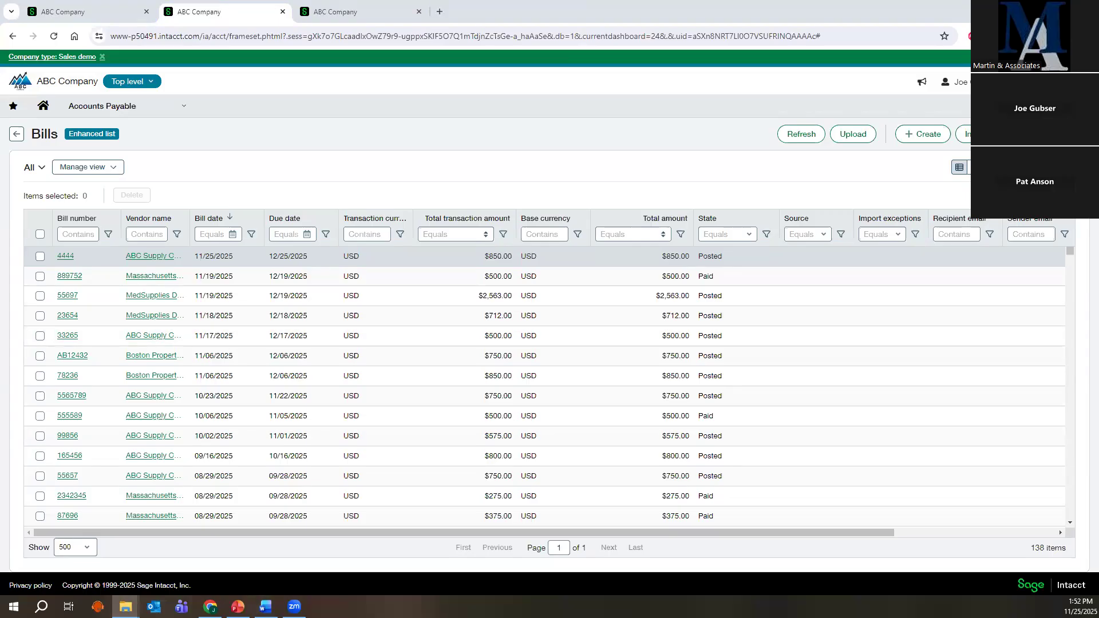
{"action": "key", "text": "alt+Tab"}
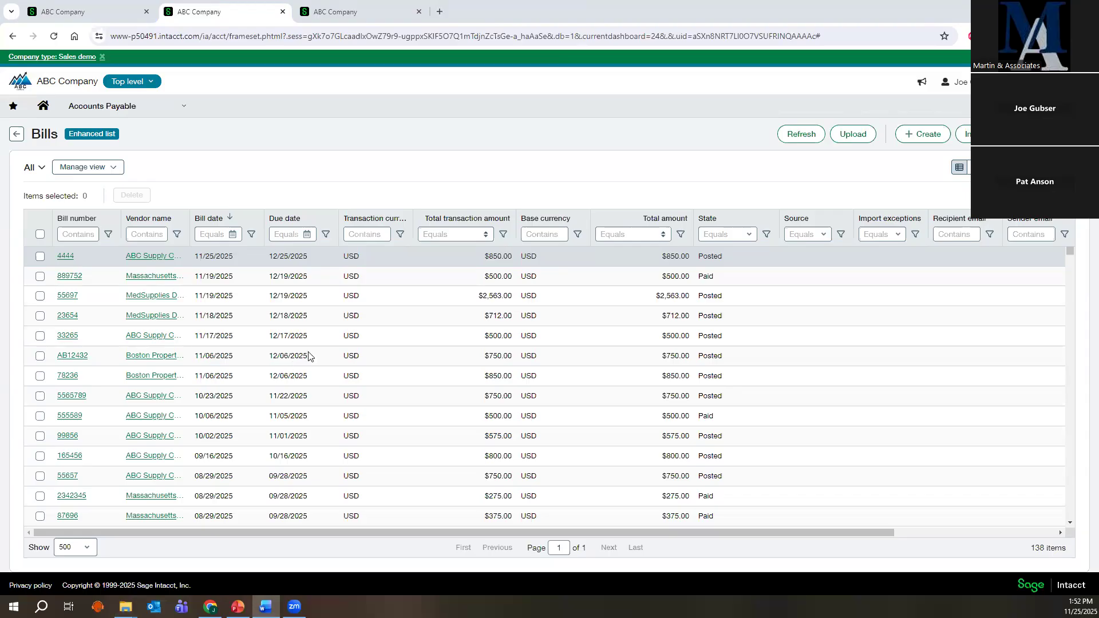
Start a bill upload for location 100--USA1, then examine the RWS - INV 1895.pdf invoice and close it.
{"action": "left_click", "coordinate": [852, 137]}
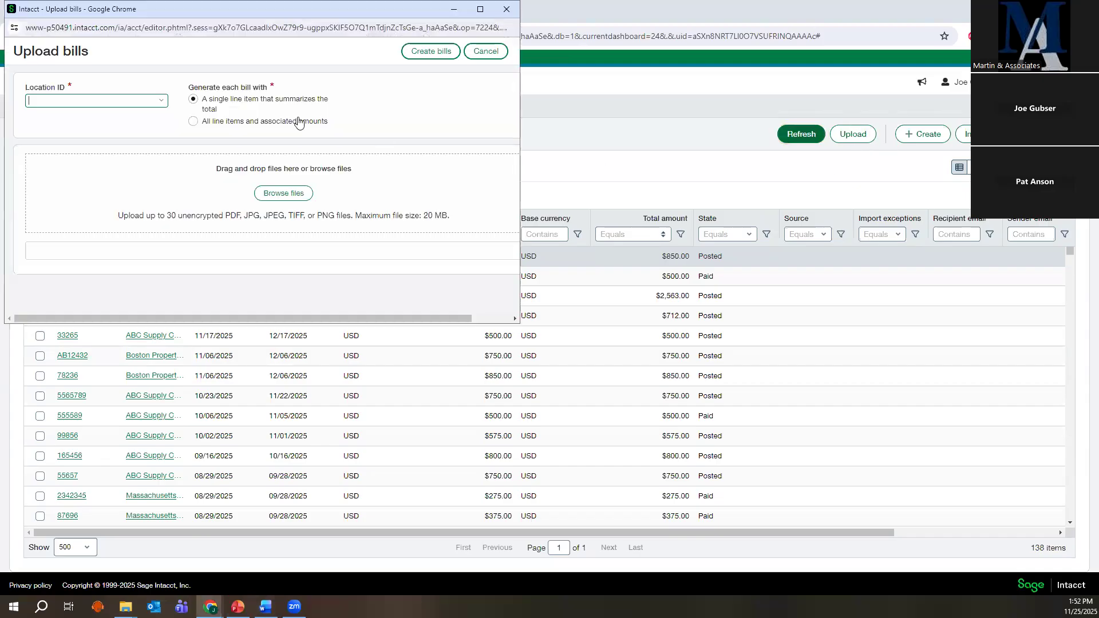
{"action": "left_click", "coordinate": [281, 192]}
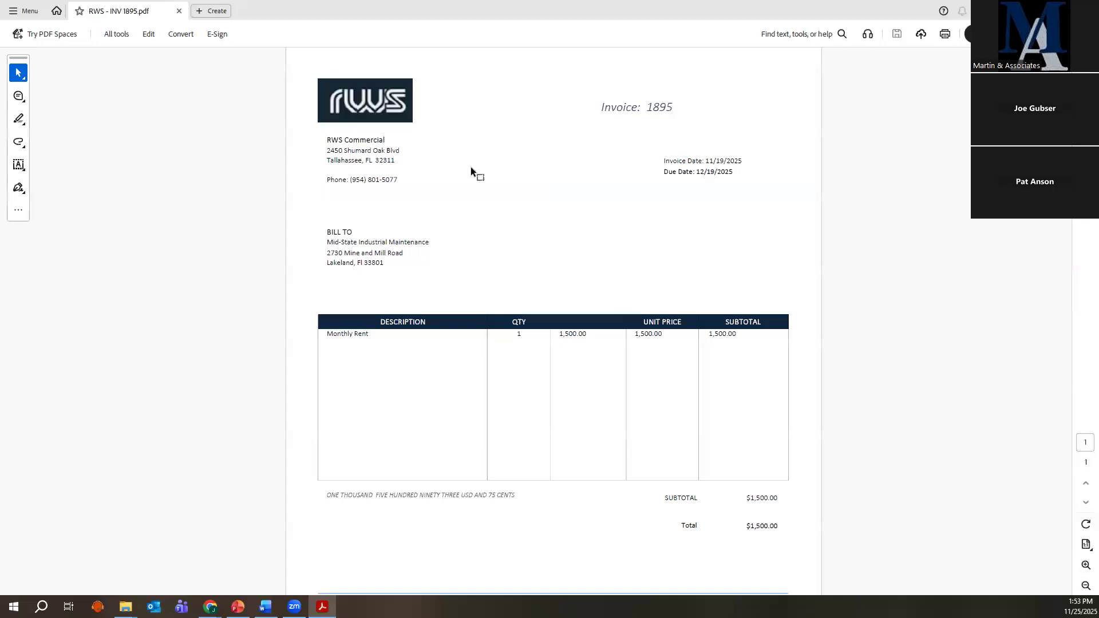
{"action": "double_click", "coordinate": [657, 106]}
{"action": "left_click", "coordinate": [659, 175]}
{"action": "left_click", "coordinate": [1085, 10]}
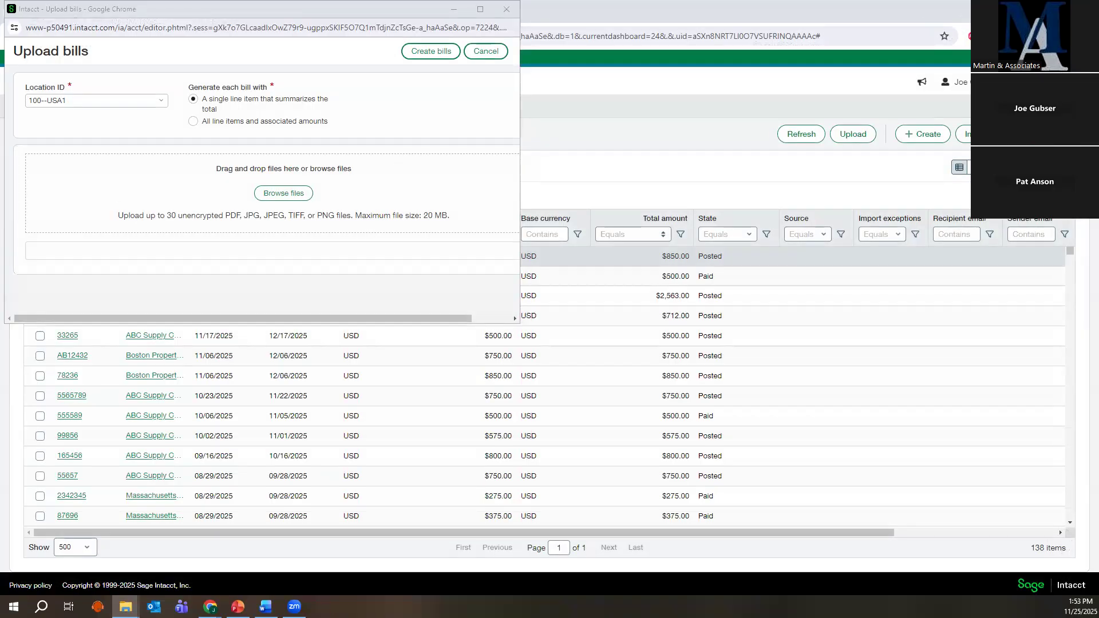
Upload RWS - INV 1895.pdf to create its bill, and sort the bills list by source in ascending order.
{"action": "left_click_drag", "start_coordinate": [63, 203], "coordinate": [237, 198]}
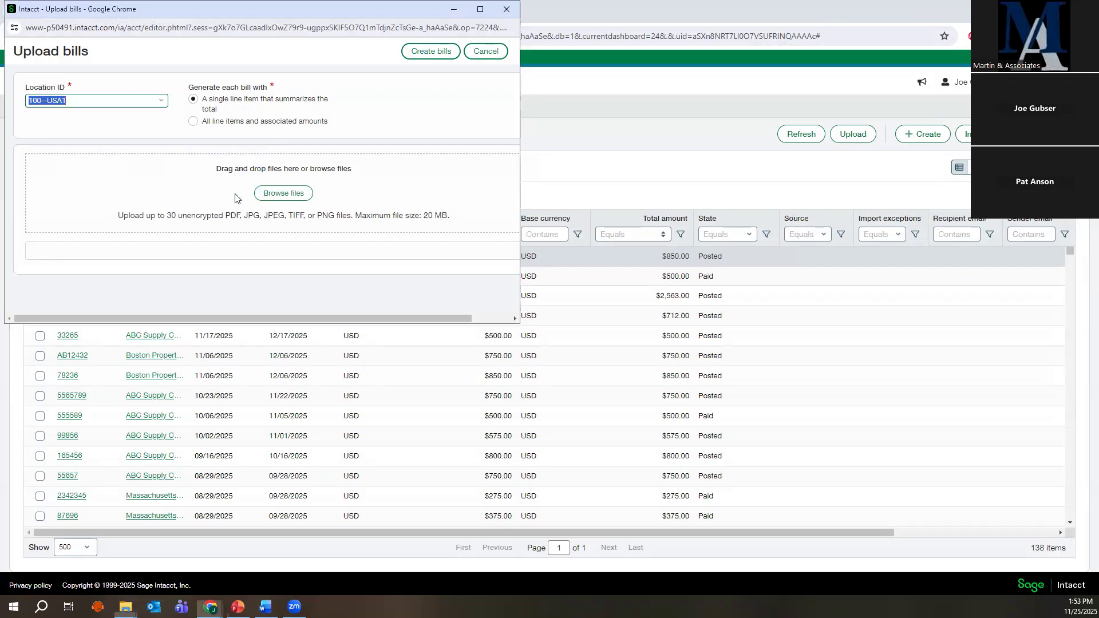
{"action": "scroll", "coordinate": [237, 262], "scroll_direction": "down", "scroll_amount": 1}
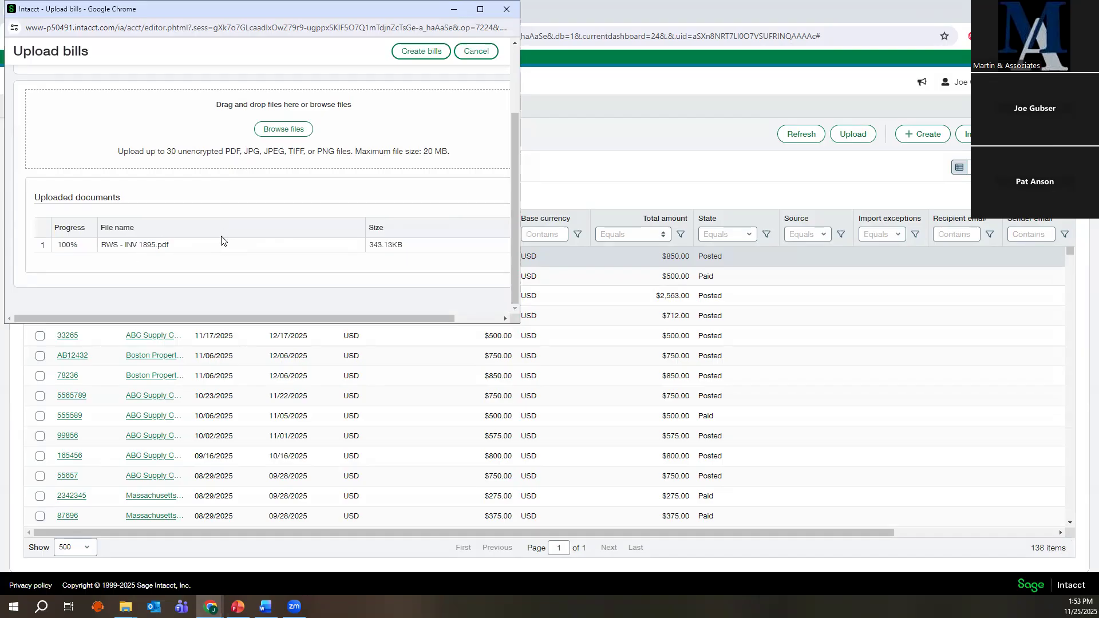
{"action": "left_click", "coordinate": [431, 51]}
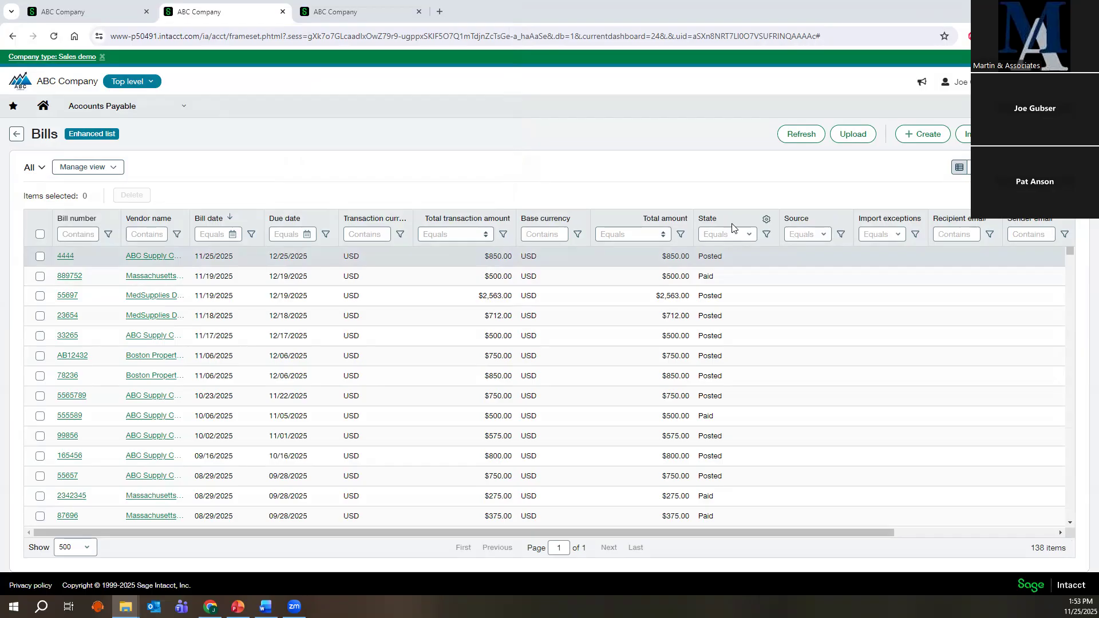
{"action": "left_click", "coordinate": [797, 218]}
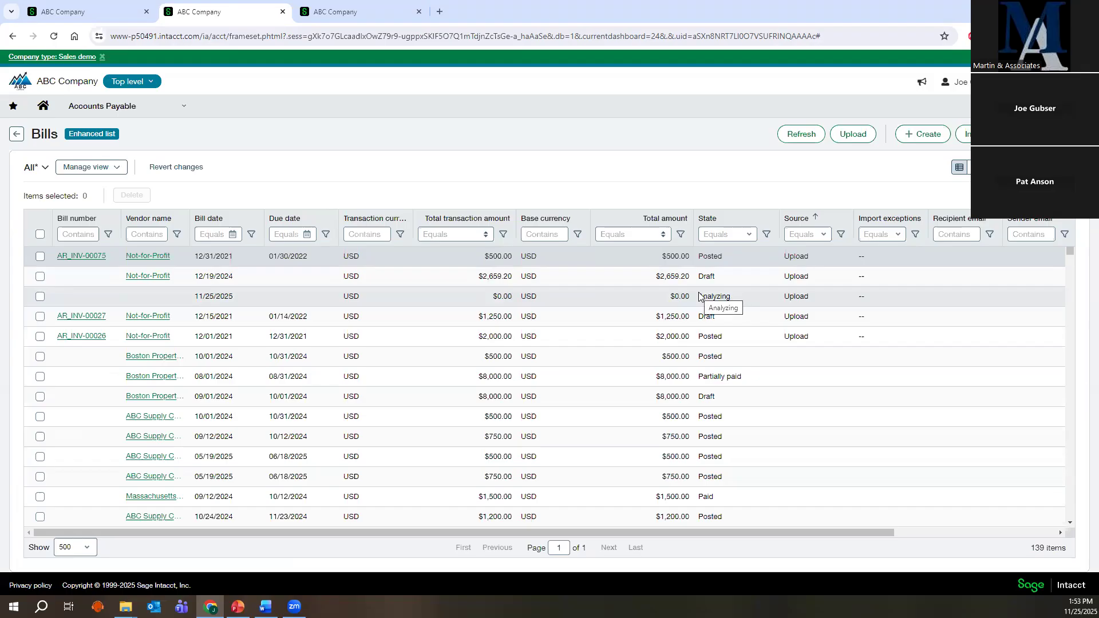
Switch to the Office Depot Invoice draft message in Outlook and examine its recipient field and AP Bill - Office Supplies.pdf attachment.
{"action": "key", "text": "alt+Tab"}
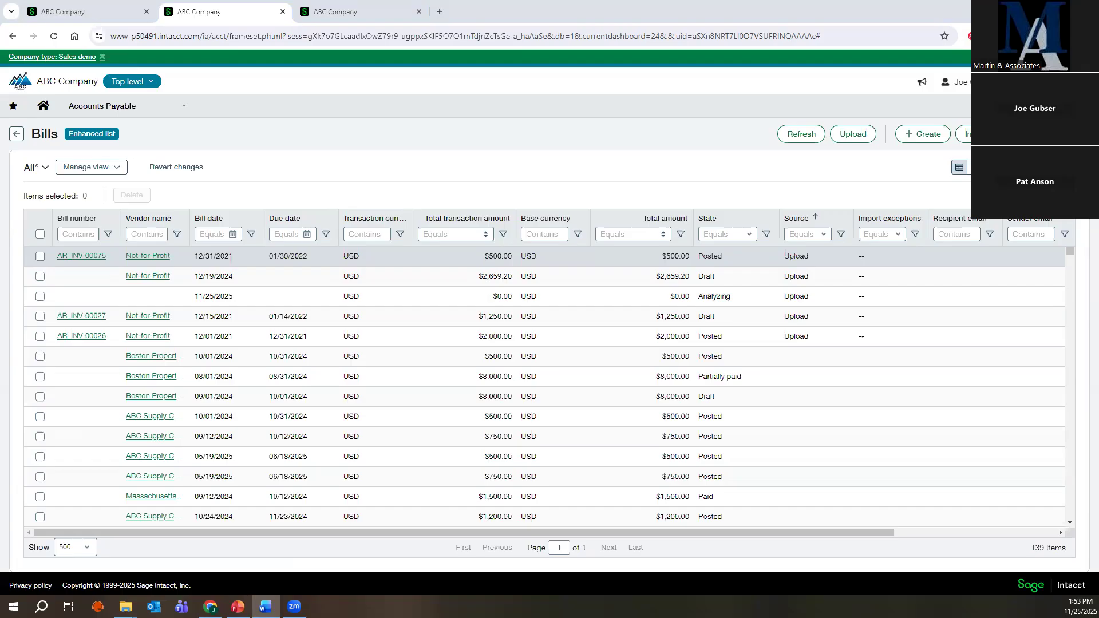
{"action": "key", "text": "alt+Tab"}
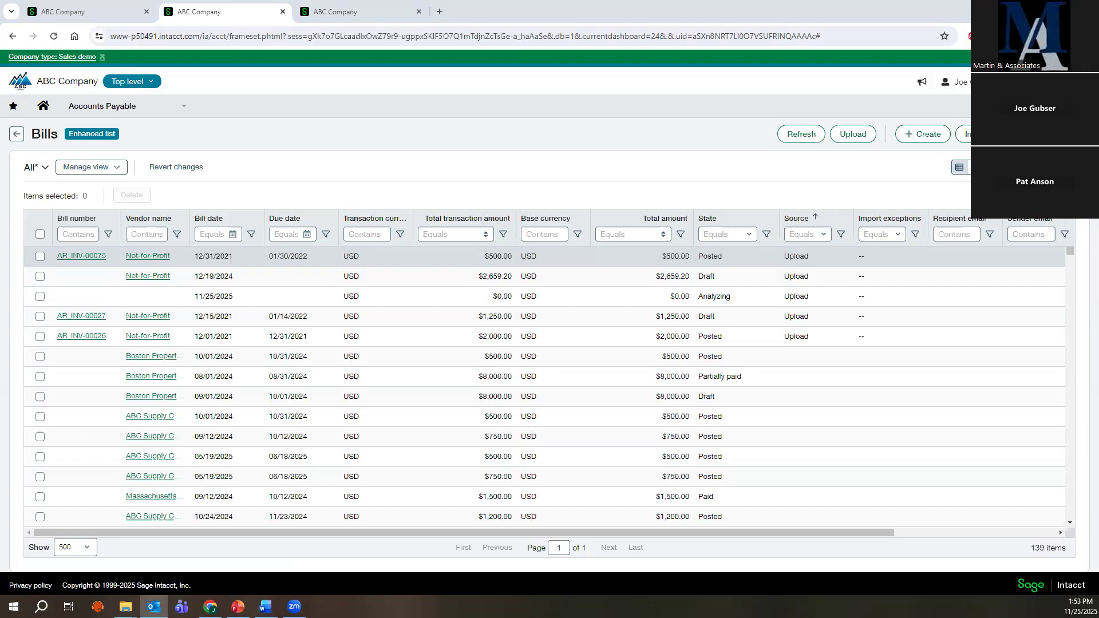
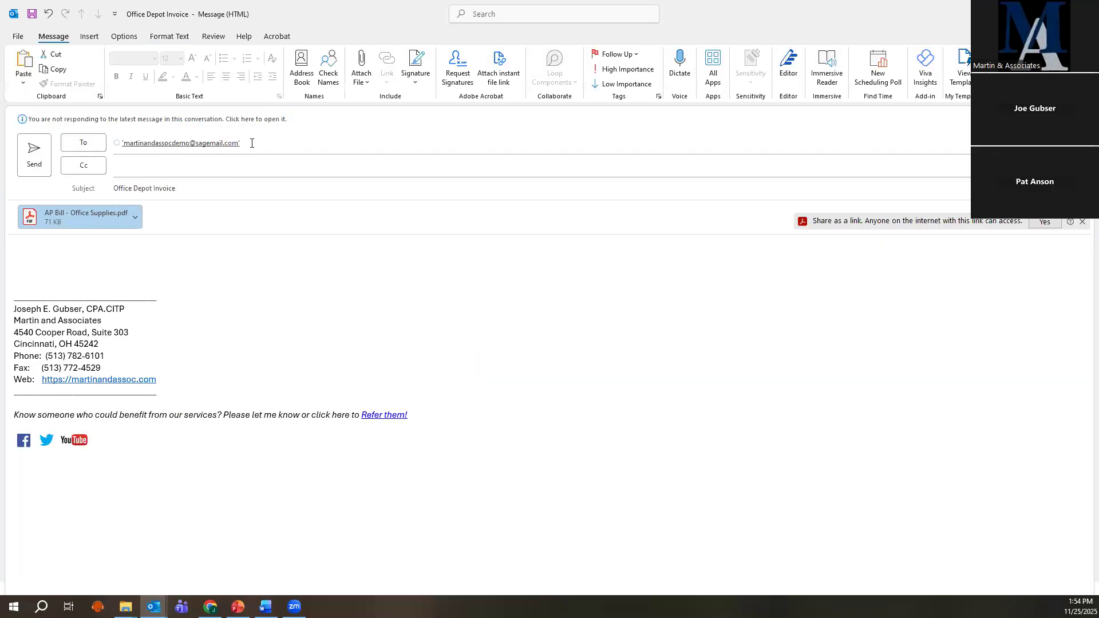
{"action": "left_click", "coordinate": [251, 143]}
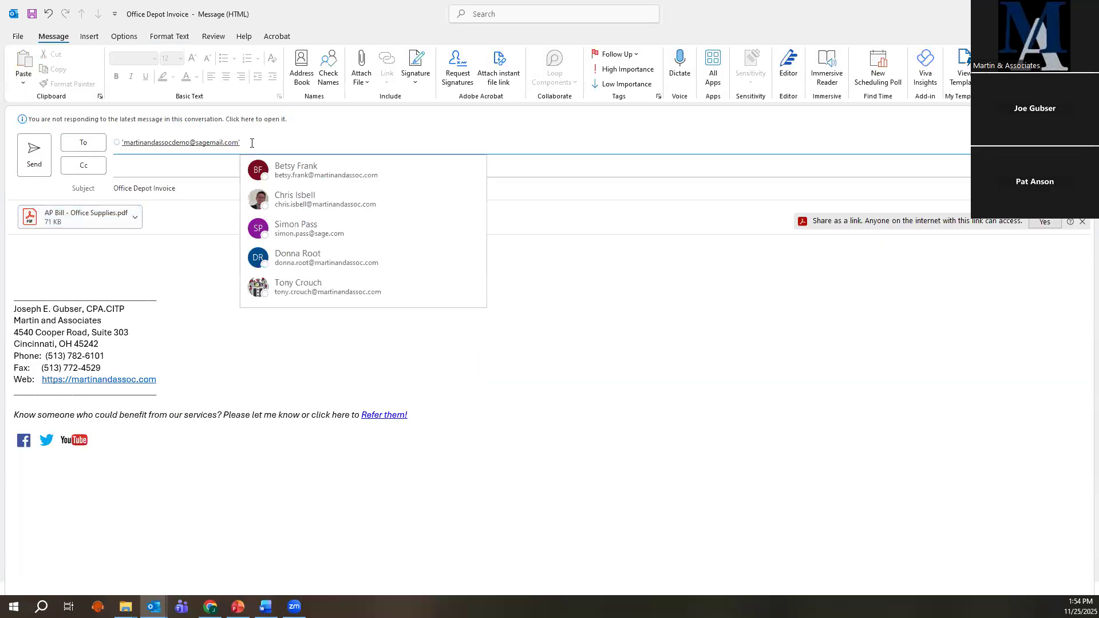
Check the Office Depot Invoice message's AP Bill - Office Supplies.pdf attachment and send the message to the bill-capture address.
{"action": "left_click", "coordinate": [167, 270]}
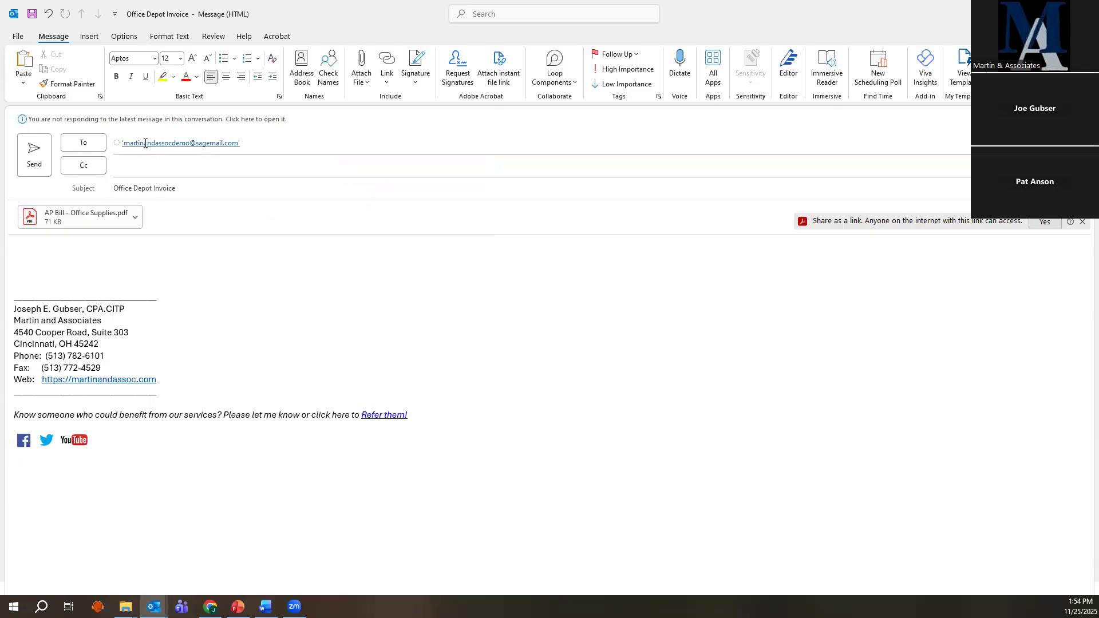
{"action": "mouse_move", "coordinate": [151, 145]}
{"action": "double_click", "coordinate": [94, 222]}
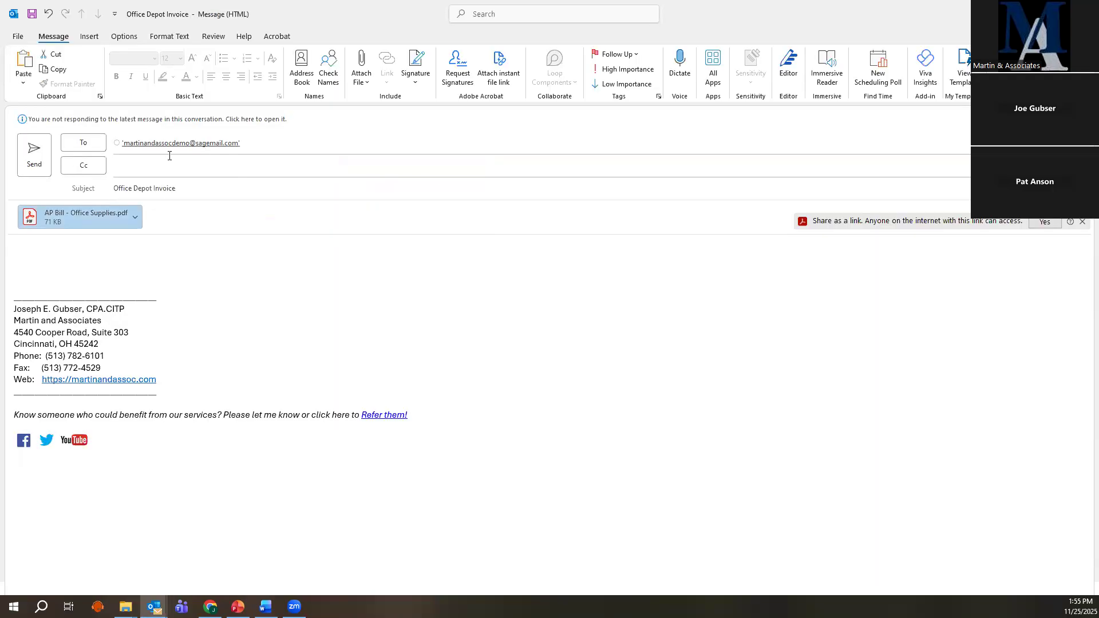
{"action": "left_click", "coordinate": [38, 164]}
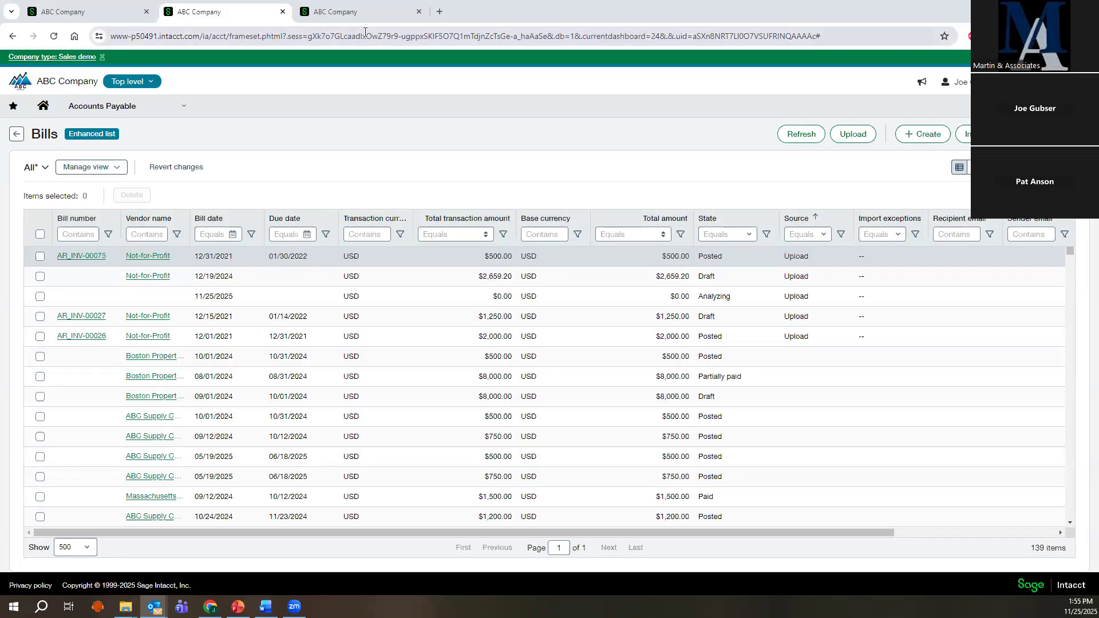
Switch to the Sage Intacct bills list and re-sort it by source in ascending order.
{"action": "left_click", "coordinate": [793, 223]}
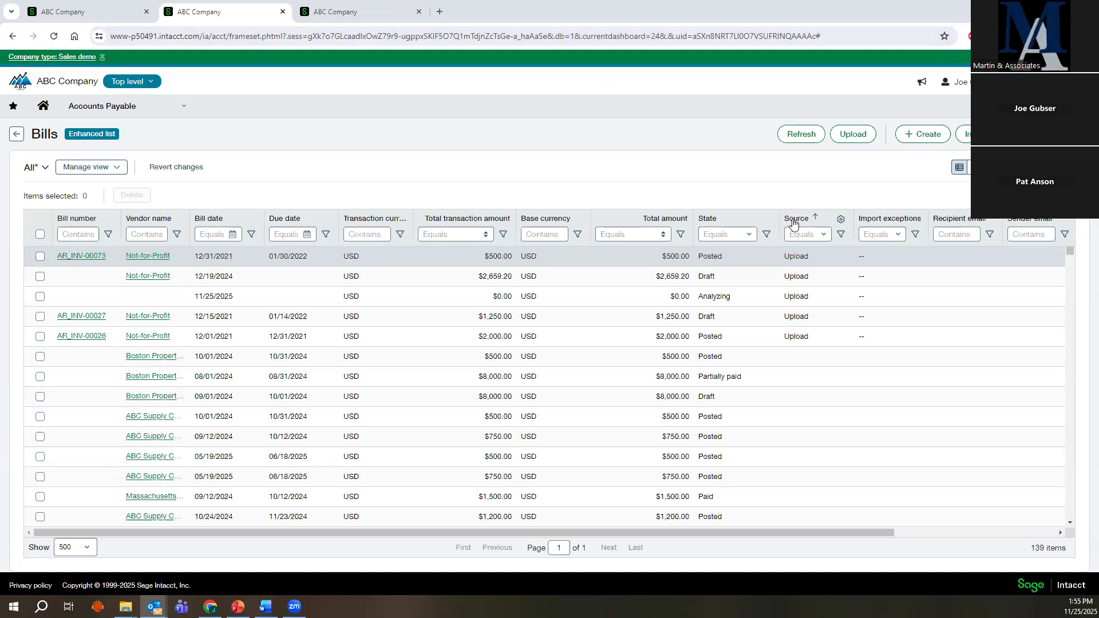
{"action": "left_click", "coordinate": [795, 220]}
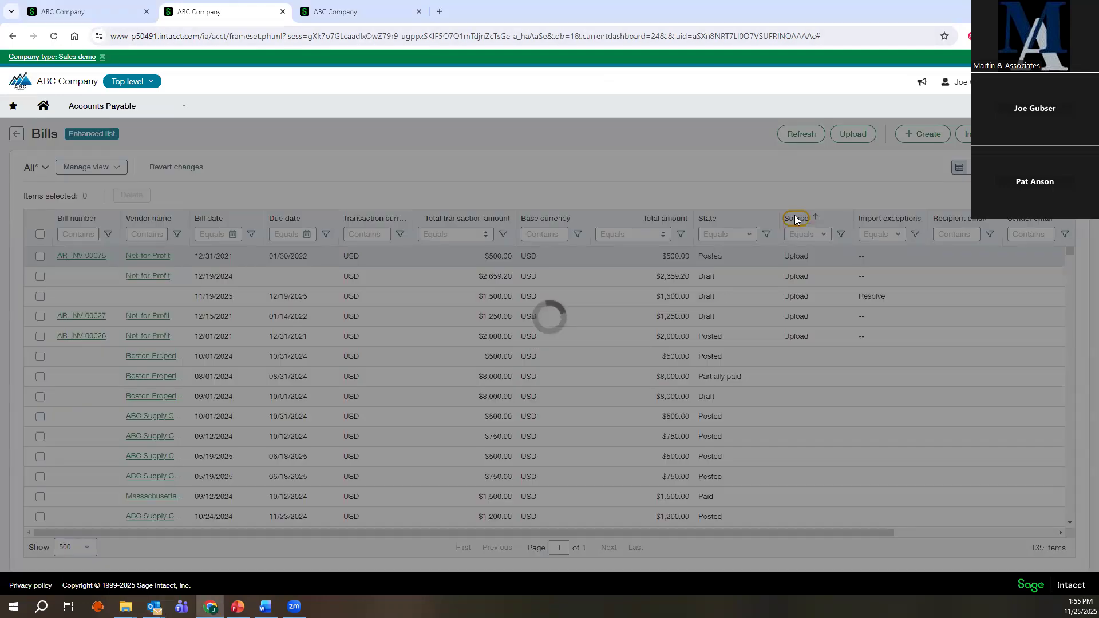
{"action": "left_click", "coordinate": [798, 223]}
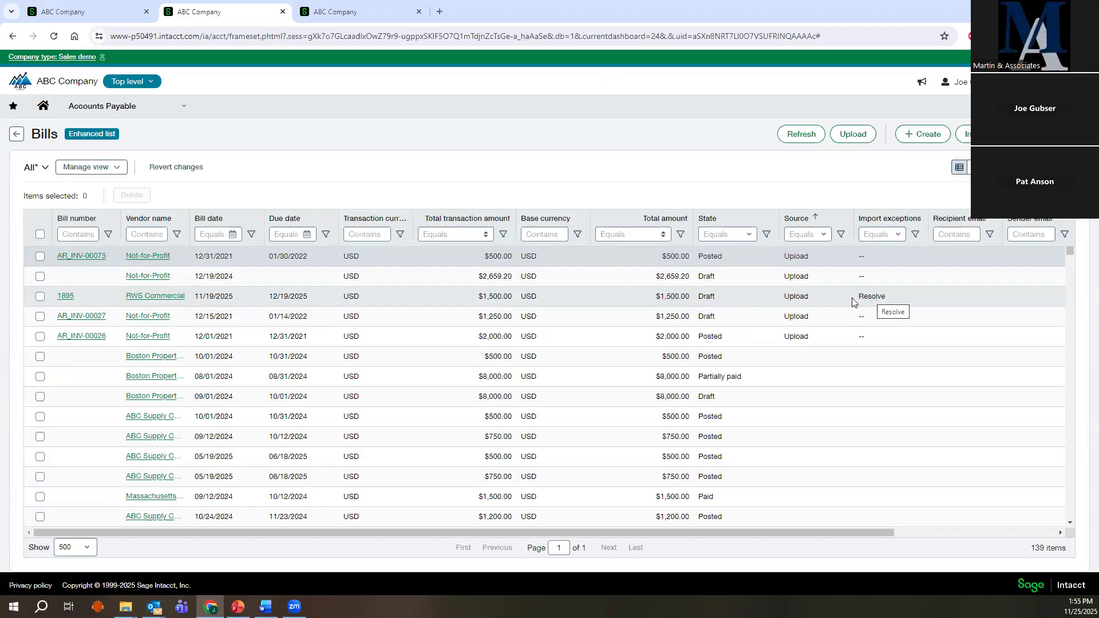
Edit the uploaded RWS Commercial draft bill and set the Rent Expense line's class to 100--Residential.
{"action": "left_click", "coordinate": [65, 297]}
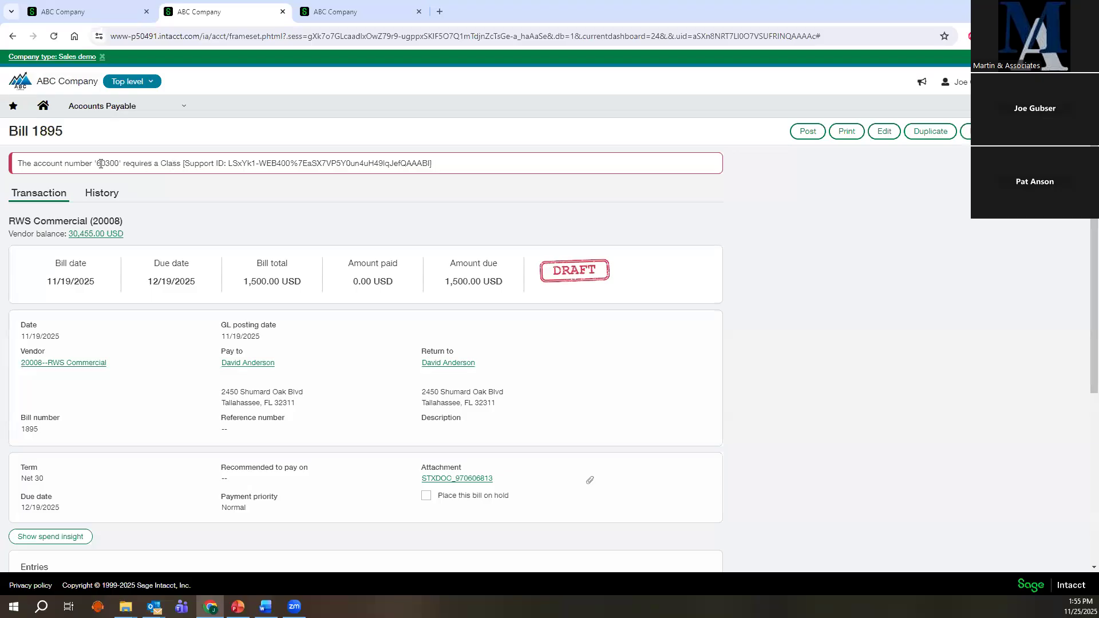
{"action": "left_click", "coordinate": [882, 131]}
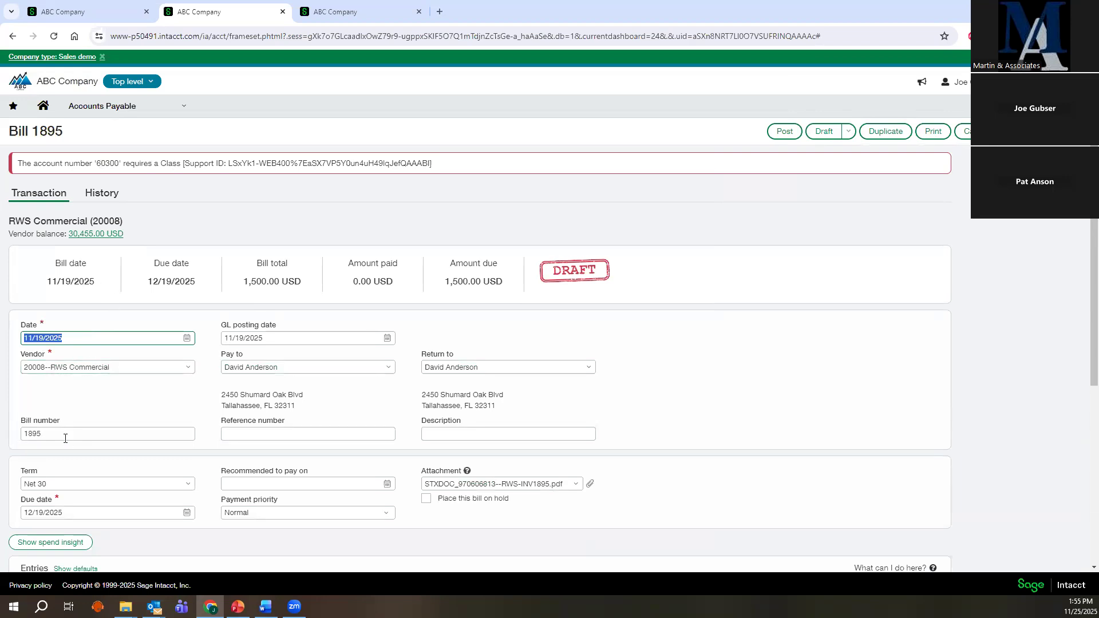
{"action": "left_click", "coordinate": [22, 434]}
{"action": "scroll", "coordinate": [74, 495], "scroll_direction": "down", "scroll_amount": 2}
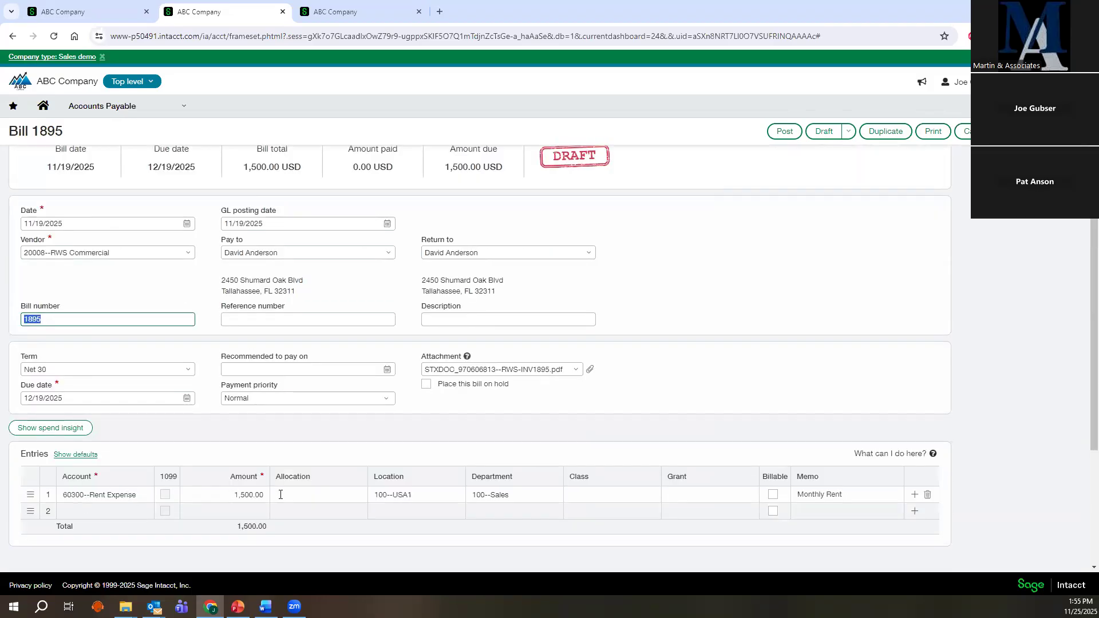
{"action": "left_click", "coordinate": [601, 499]}
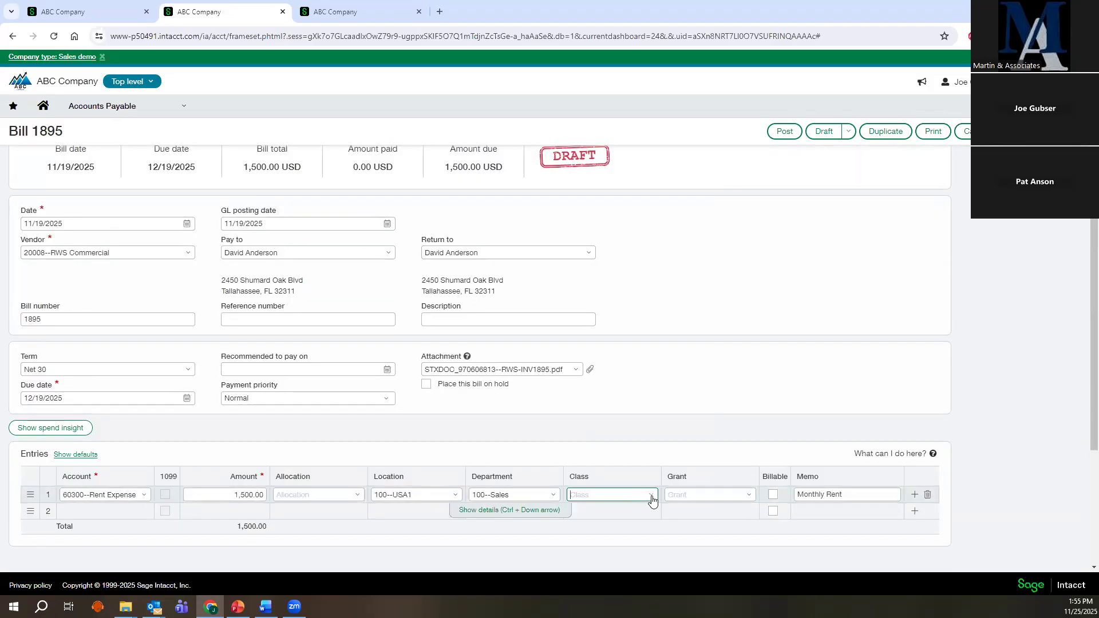
{"action": "left_click", "coordinate": [652, 496]}
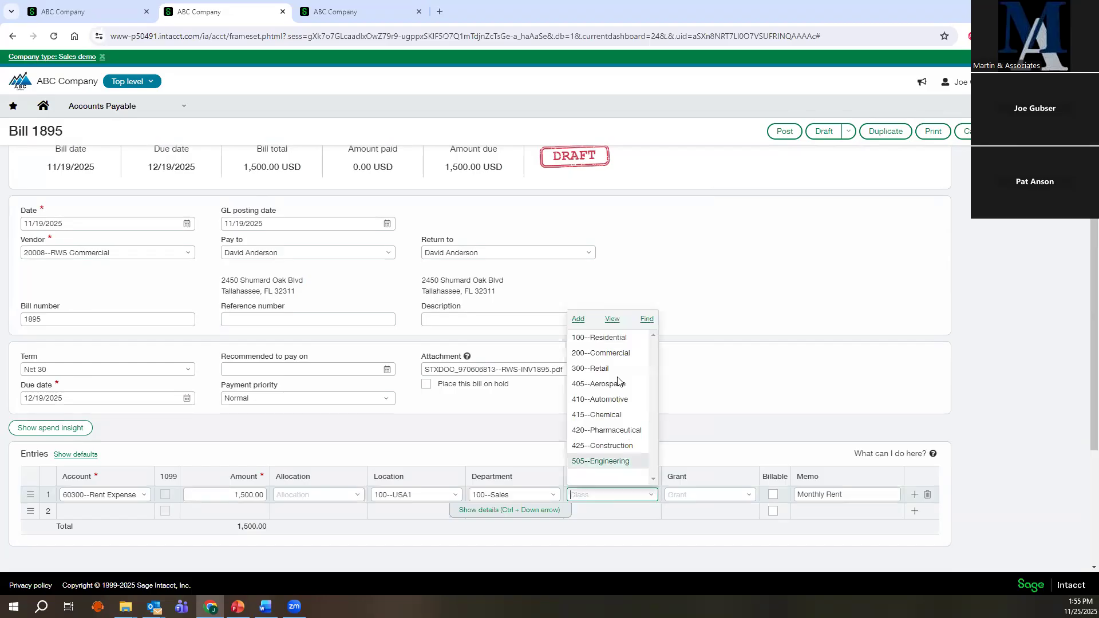
{"action": "left_click", "coordinate": [602, 338]}
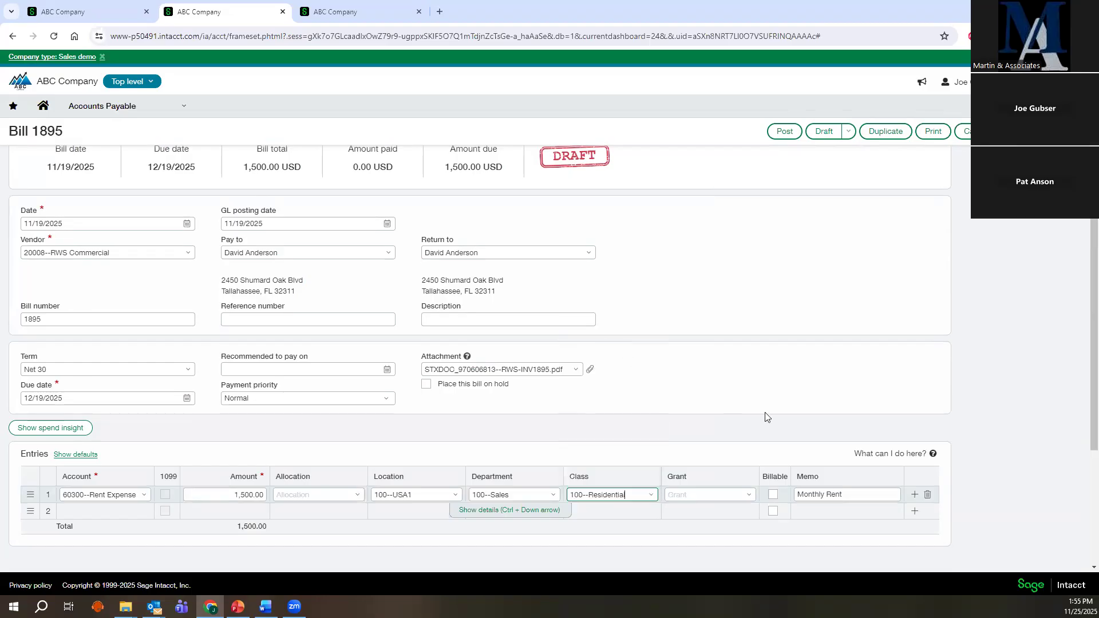
Examine the RWS invoice attached to the bill from its header to its total, and close the attachment preview.
{"action": "left_click", "coordinate": [588, 374]}
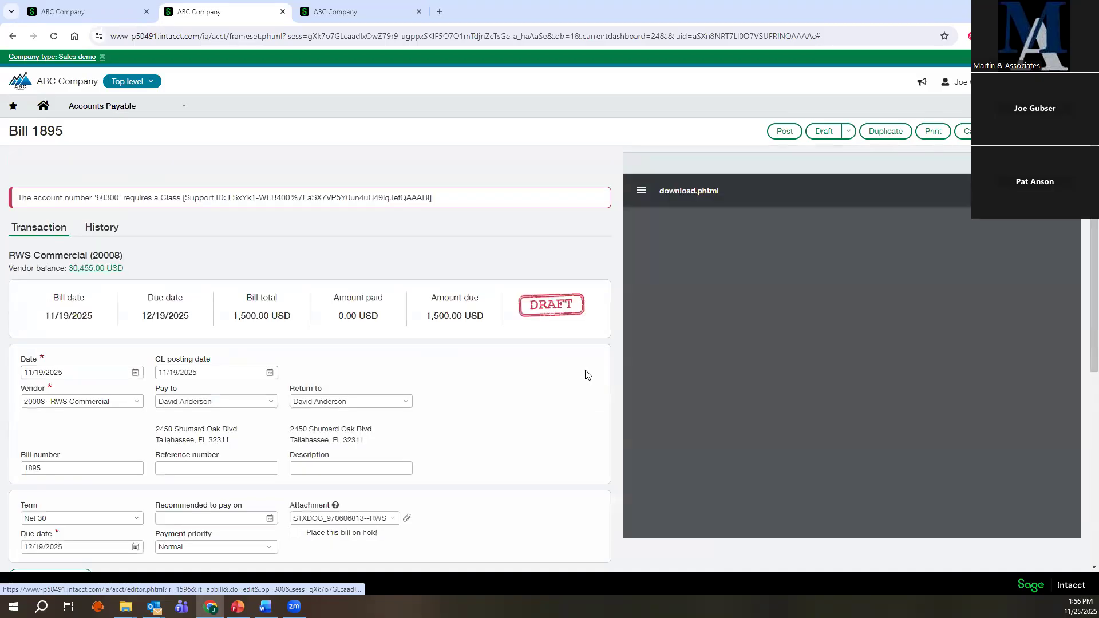
{"action": "scroll", "coordinate": [1022, 382], "scroll_direction": "down", "scroll_amount": 3}
{"action": "scroll", "coordinate": [1021, 382], "scroll_direction": "down", "scroll_amount": 1}
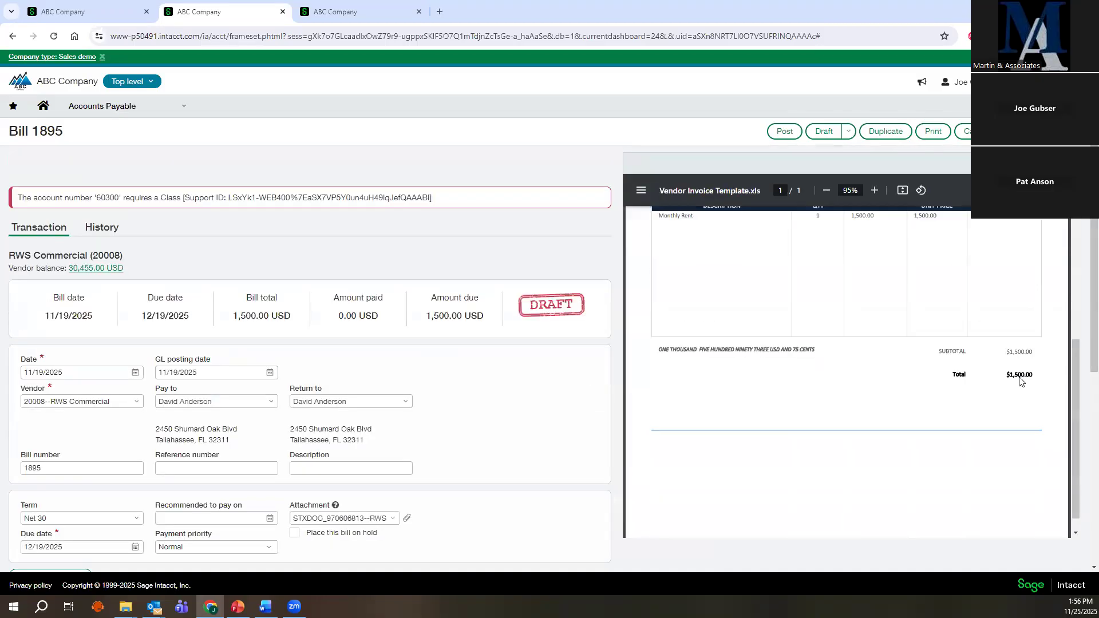
{"action": "scroll", "coordinate": [1023, 381], "scroll_direction": "up", "scroll_amount": 4}
{"action": "scroll", "coordinate": [1052, 367], "scroll_direction": "up", "scroll_amount": 1}
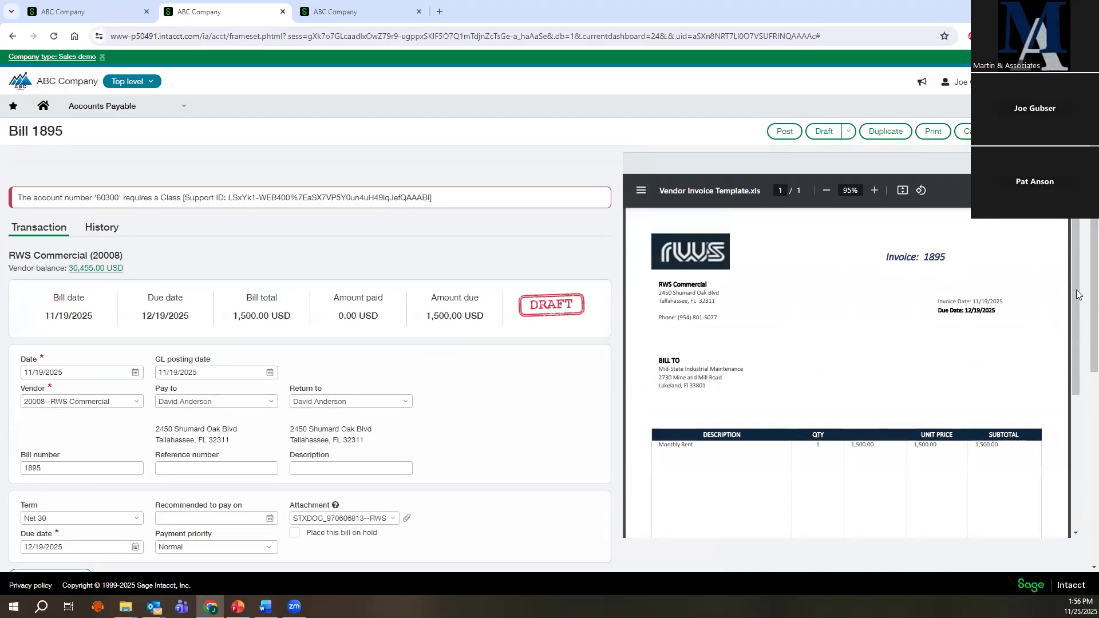
{"action": "left_click", "coordinate": [1067, 163]}
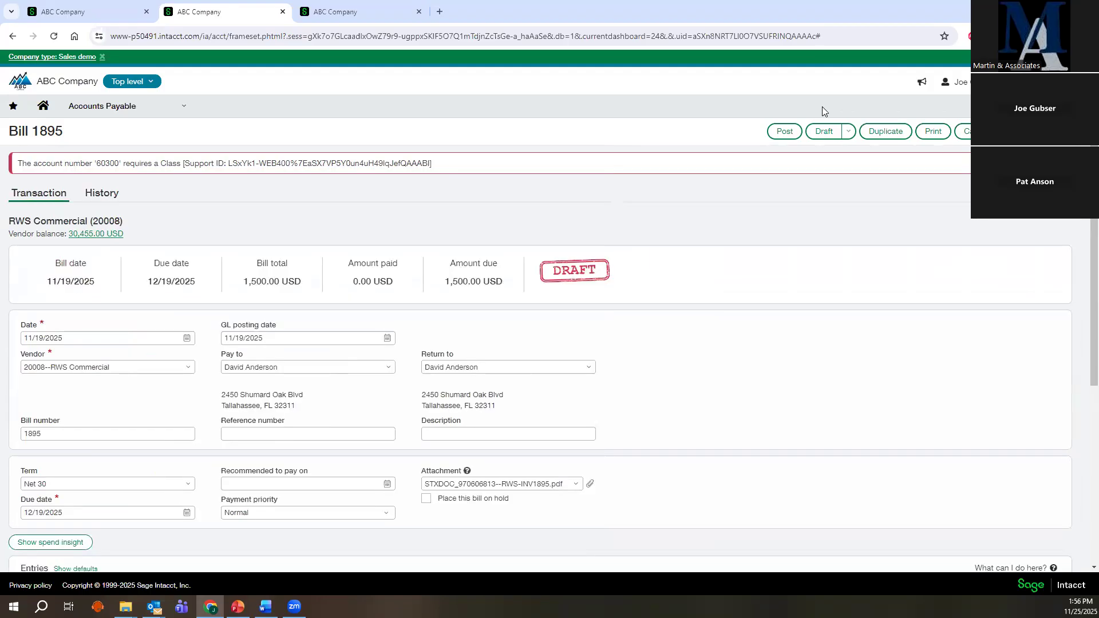
Post the RWS Commercial bill and sort the bills list by source in ascending order.
{"action": "left_click", "coordinate": [781, 132]}
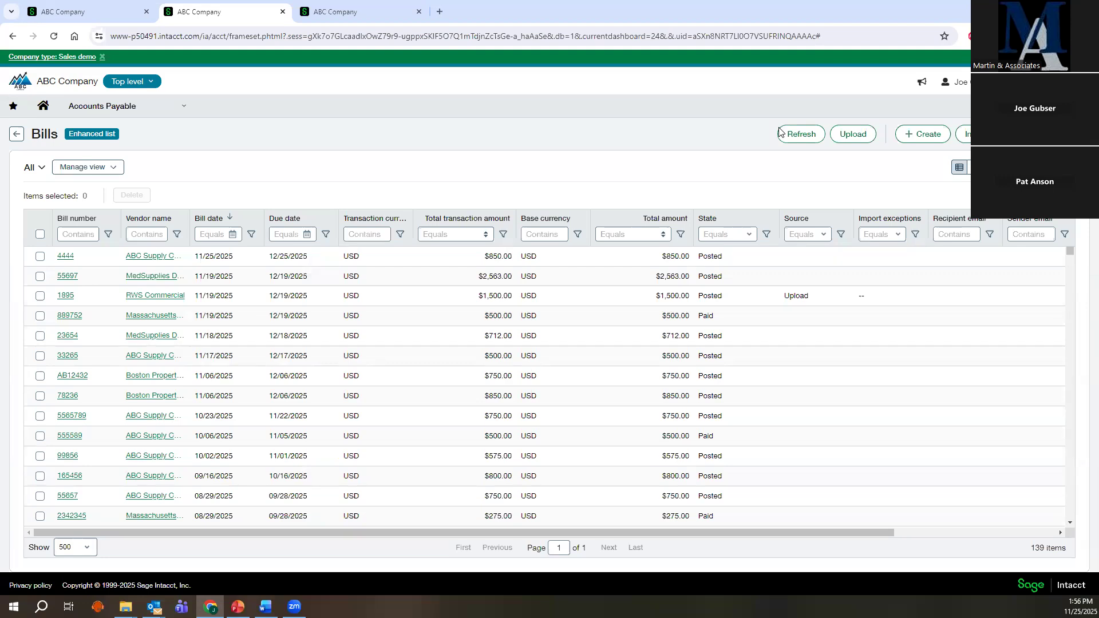
{"action": "left_click", "coordinate": [803, 221]}
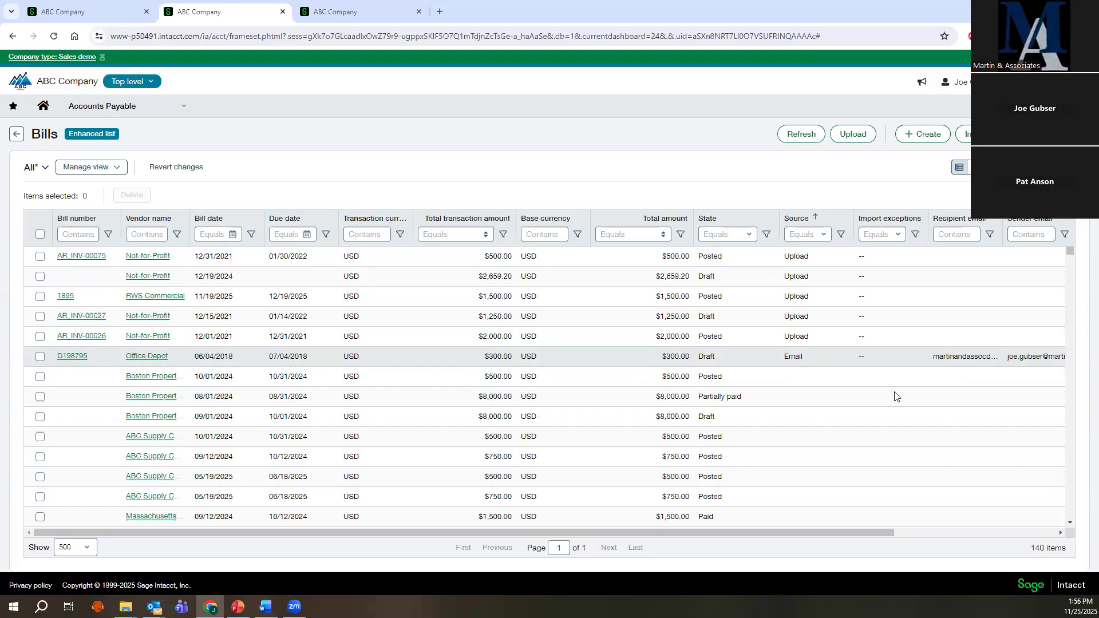
Widen the Recipient email column and examine the recipient and sender e-mails of the Office Depot bill.
{"action": "left_click_drag", "start_coordinate": [869, 532], "coordinate": [976, 526]}
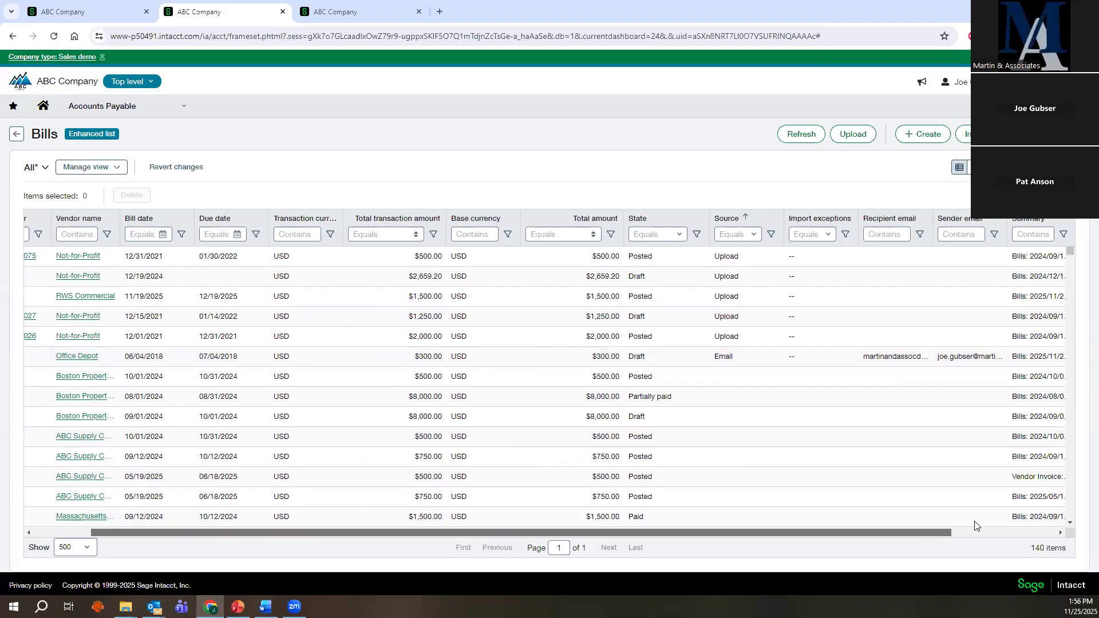
{"action": "scroll", "coordinate": [959, 232], "scroll_direction": "right", "scroll_amount": 2}
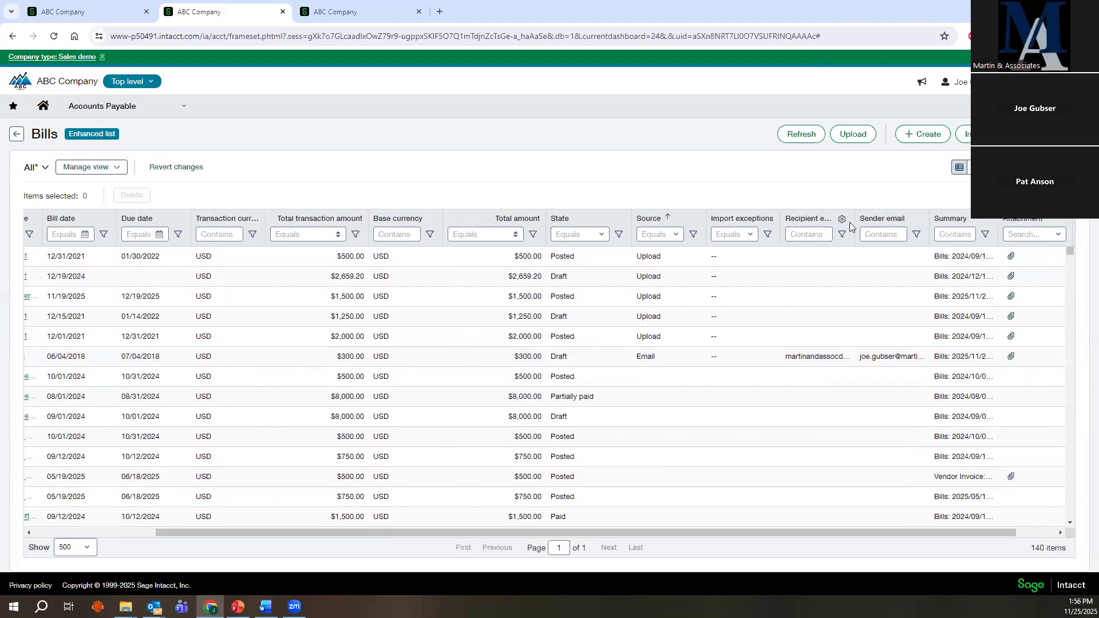
{"action": "left_click_drag", "start_coordinate": [855, 218], "coordinate": [883, 220]}
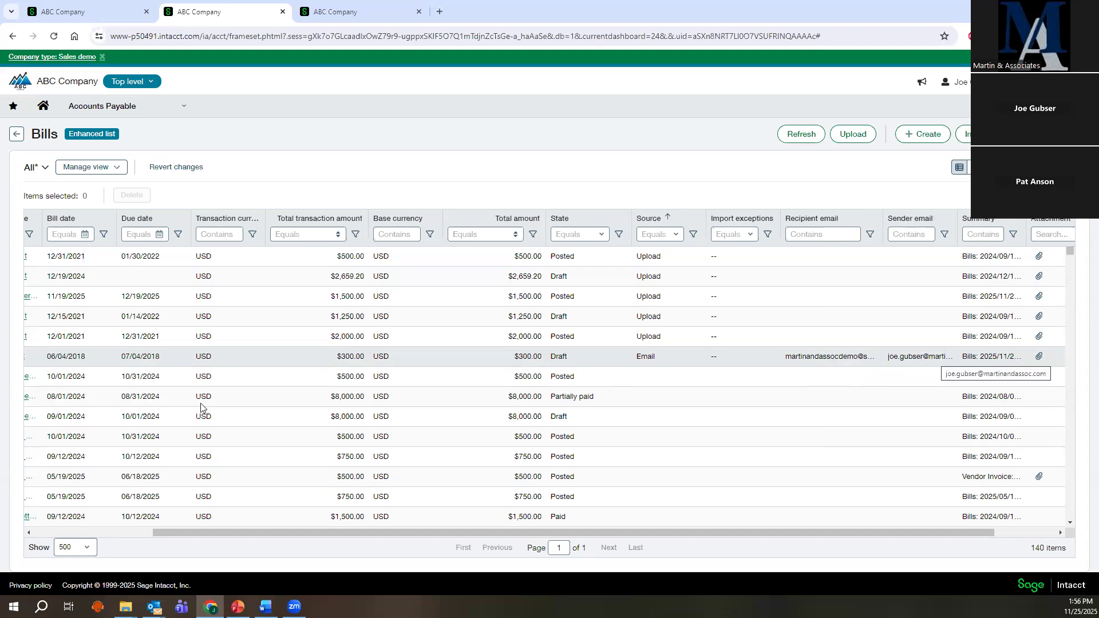
{"action": "scroll", "coordinate": [80, 430], "scroll_direction": "left", "scroll_amount": 3}
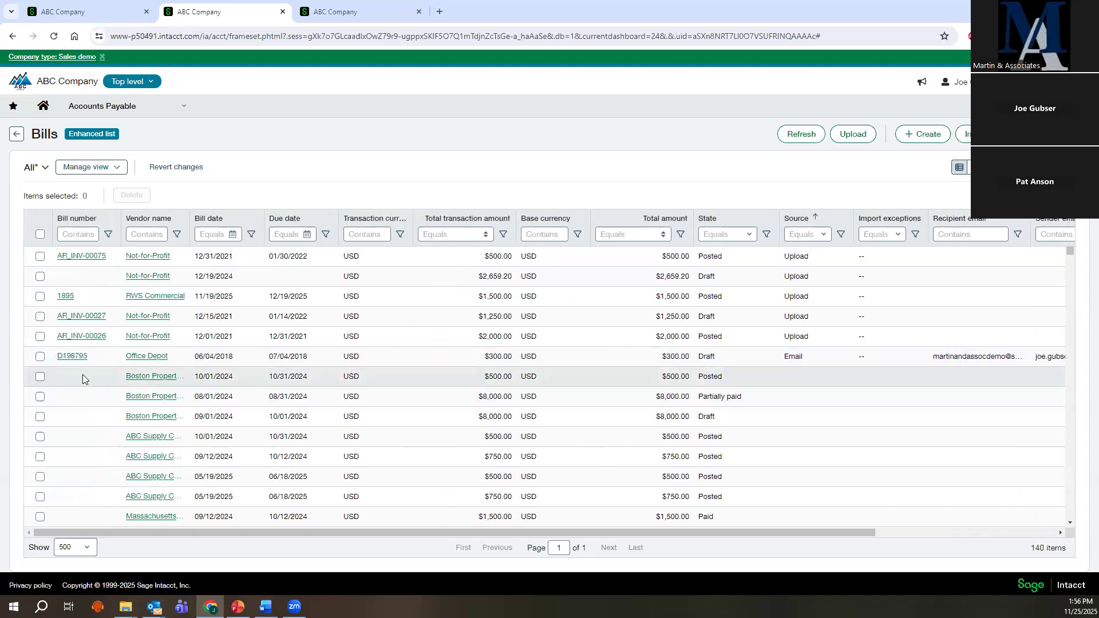
Open the e-mailed Office Depot draft bill, examine its entries and attached invoice, and close the attachment preview.
{"action": "left_click", "coordinate": [71, 356]}
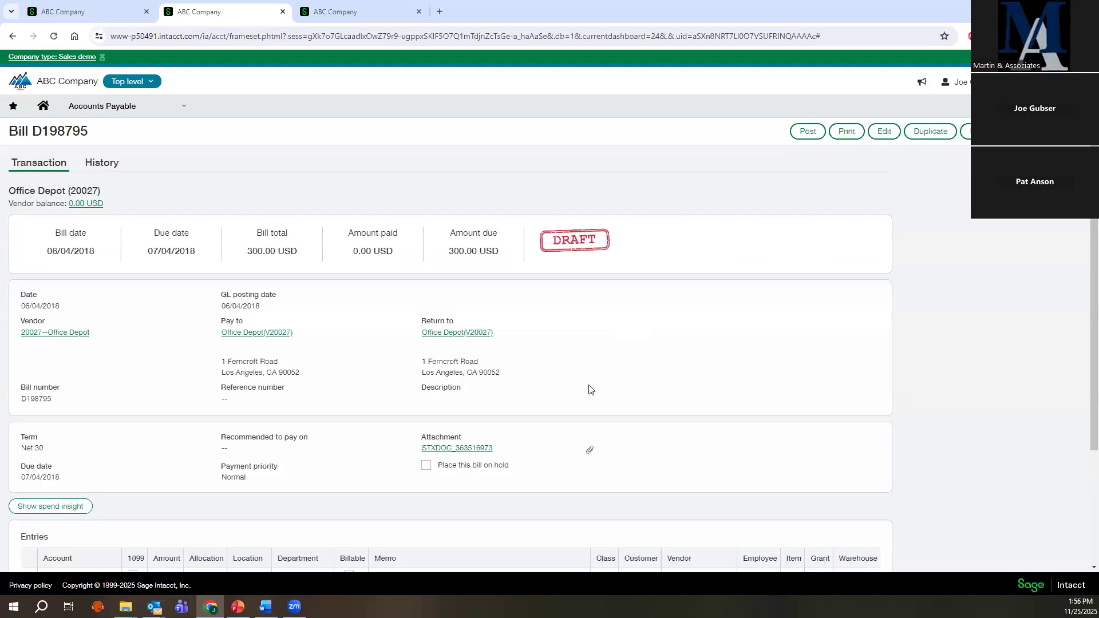
{"action": "scroll", "coordinate": [584, 389], "scroll_direction": "down", "scroll_amount": 2}
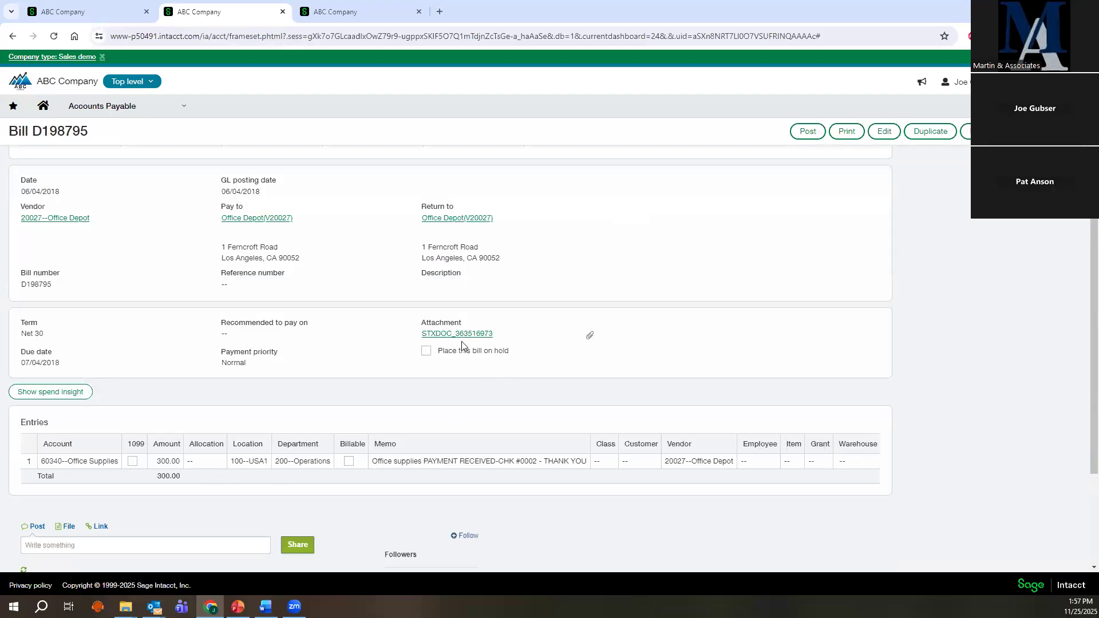
{"action": "left_click", "coordinate": [586, 338]}
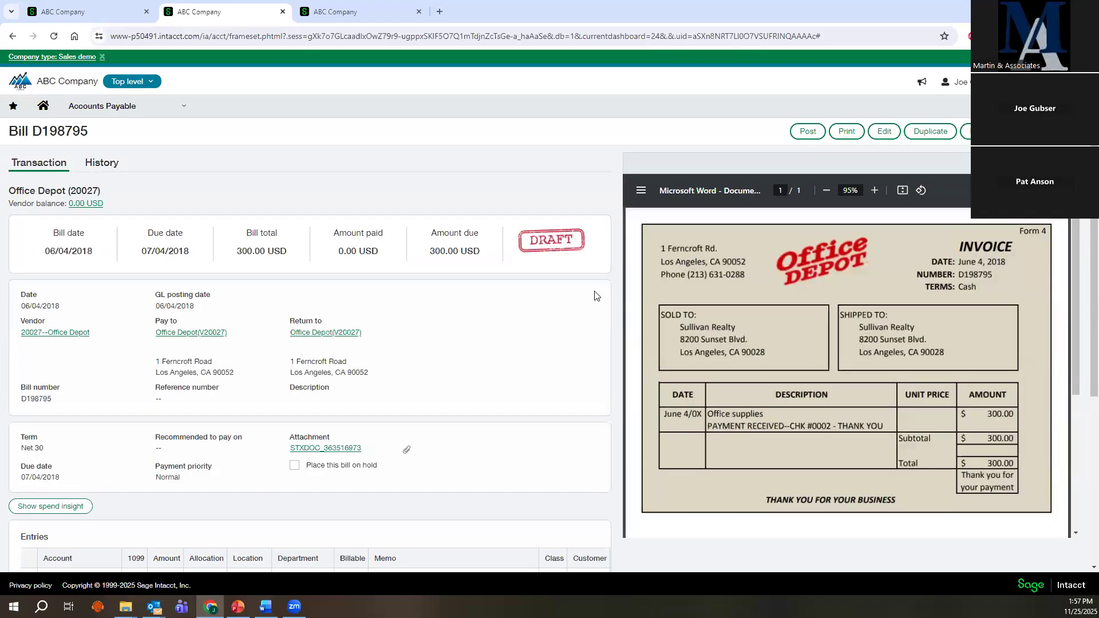
{"action": "left_click", "coordinate": [1069, 163]}
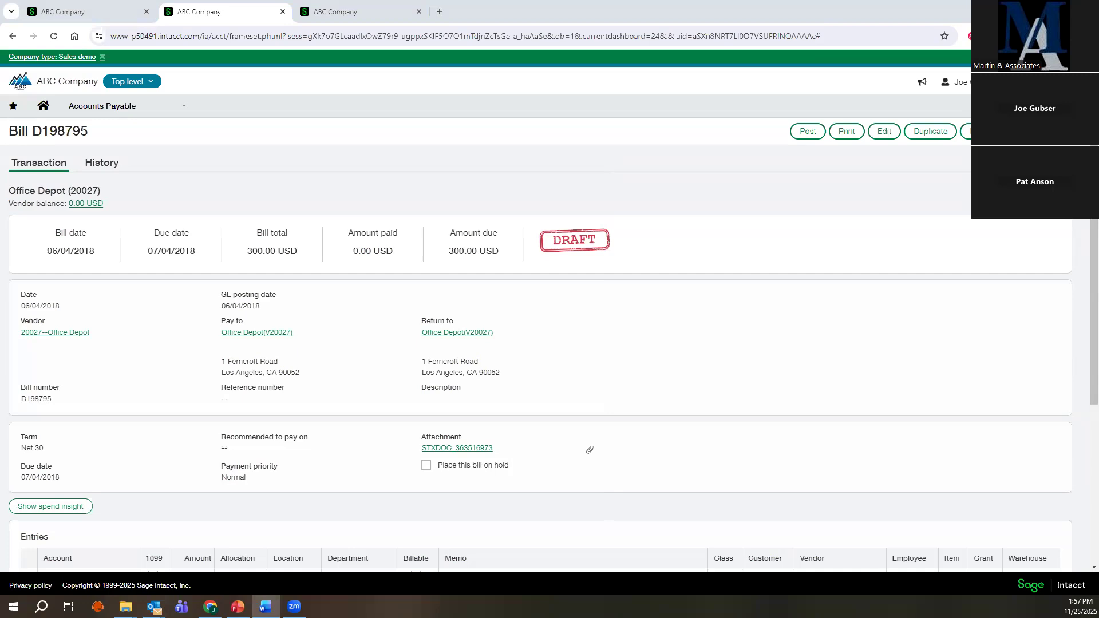
Open the Accounts Payable recurring bills list and start editing the Boston Properties recurring bill.
{"action": "left_click", "coordinate": [120, 106]}
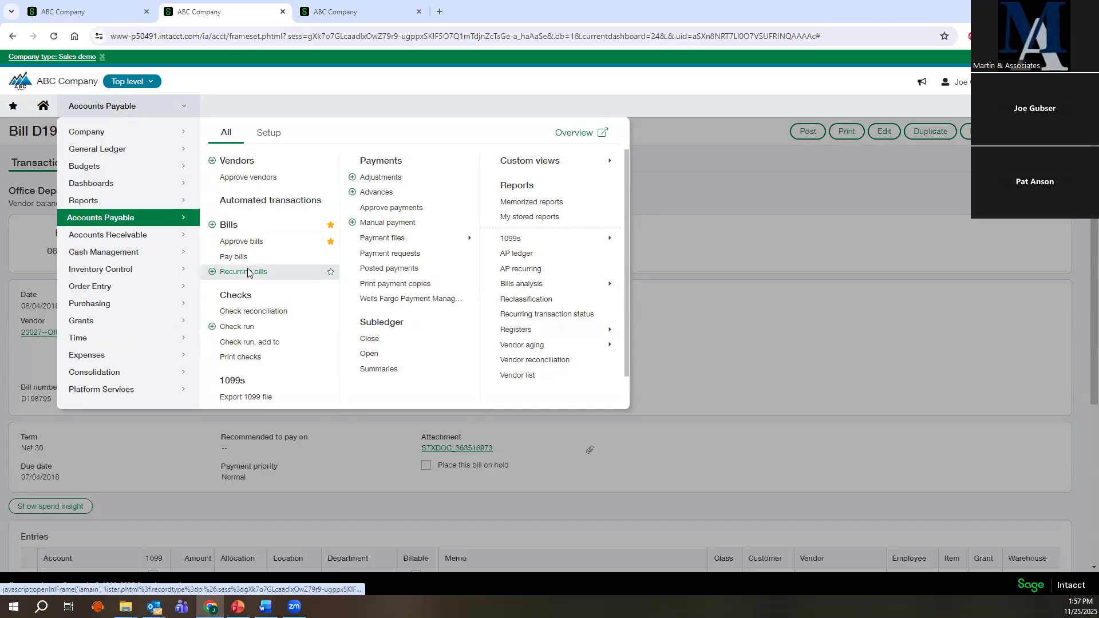
{"action": "left_click", "coordinate": [246, 272]}
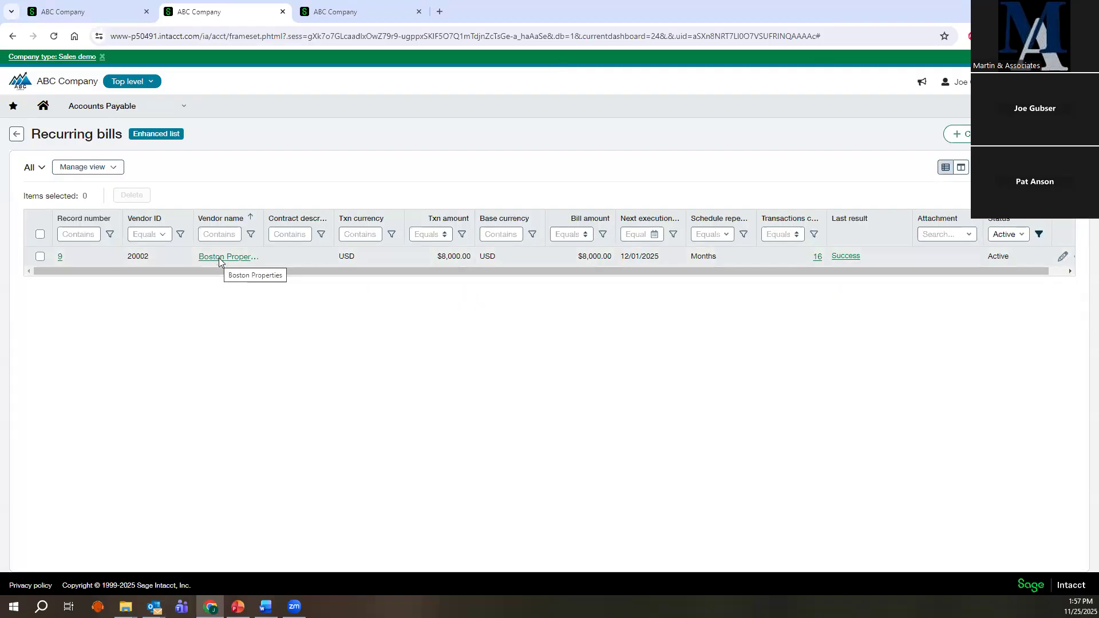
{"action": "left_click", "coordinate": [60, 258]}
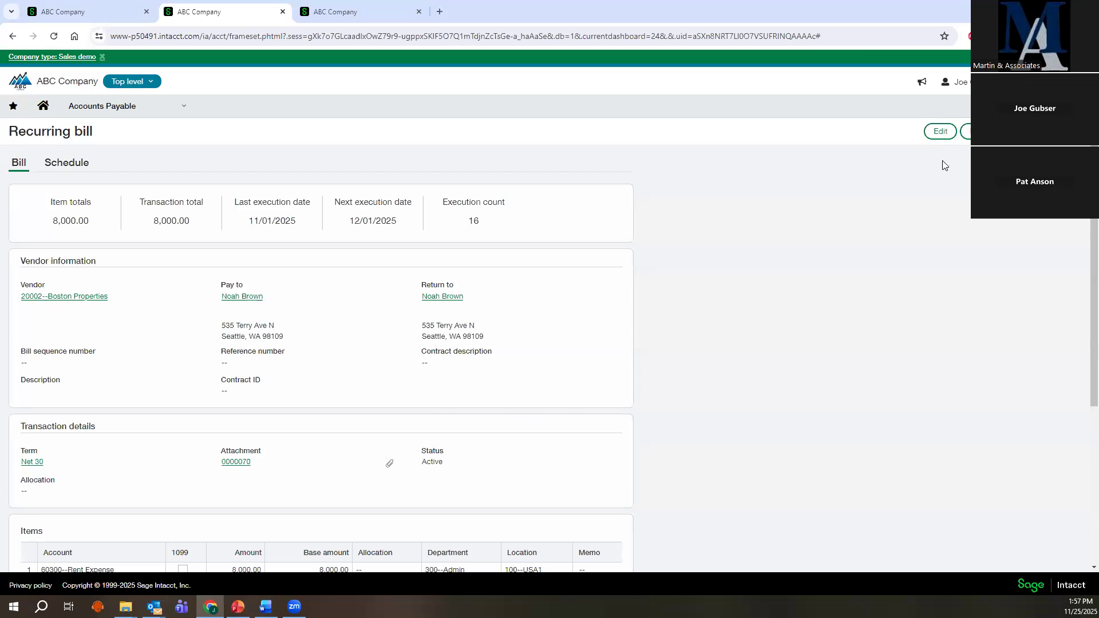
{"action": "left_click", "coordinate": [940, 132]}
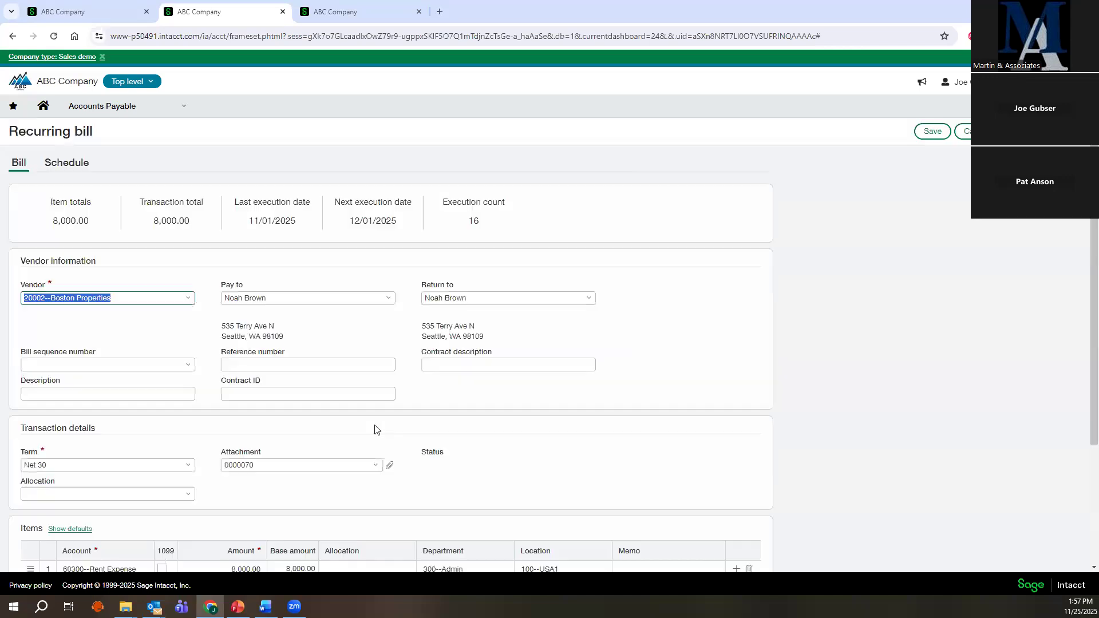
Examine the attached Boston Properties Commercial Lease Agreement in full size, close it, and show the recurring bill's schedule.
{"action": "left_click", "coordinate": [391, 467]}
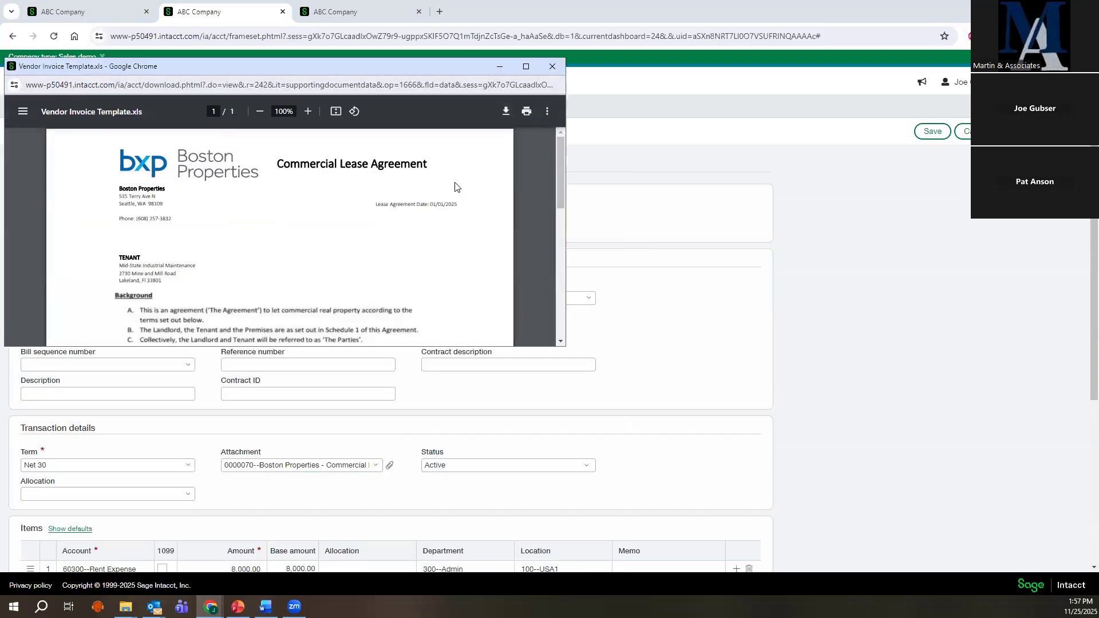
{"action": "left_click", "coordinate": [525, 67]}
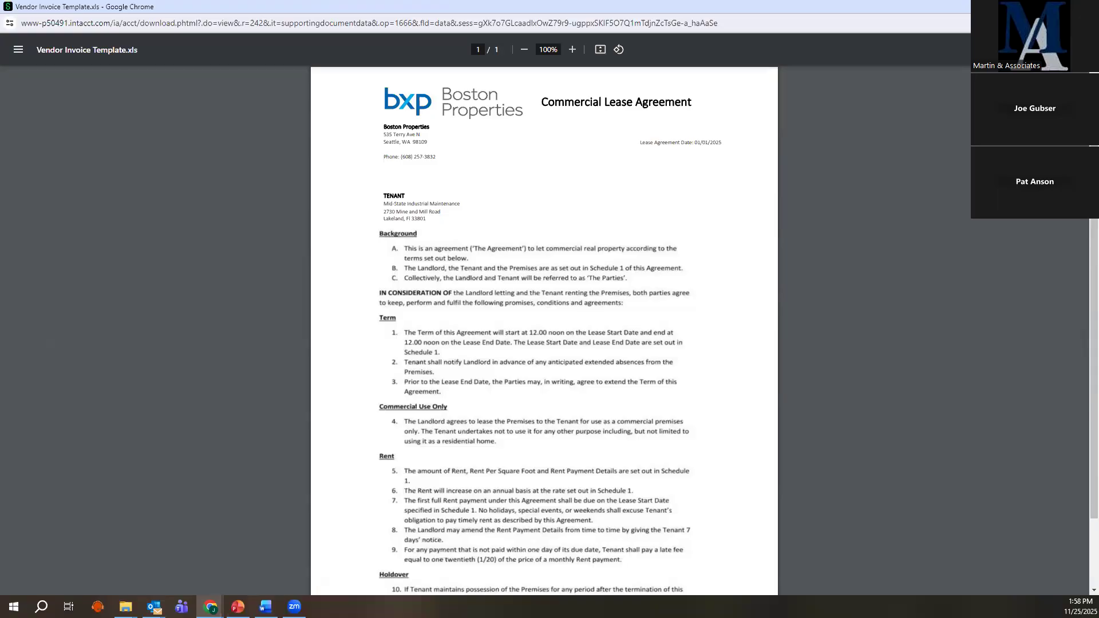
{"action": "key", "text": "ctrl+w"}
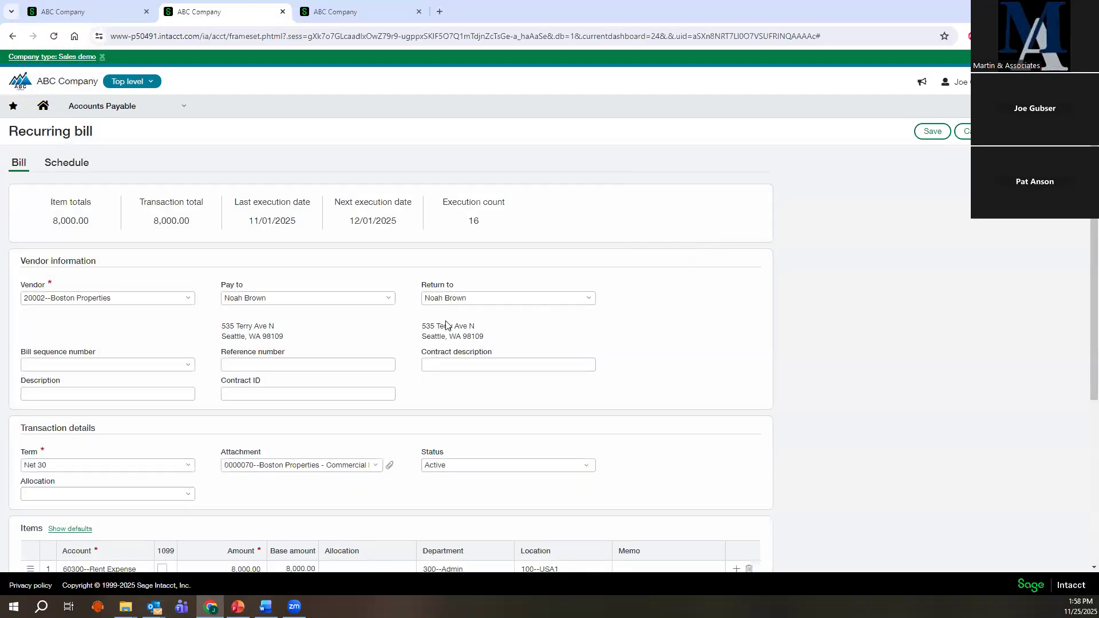
{"action": "scroll", "coordinate": [85, 195], "scroll_direction": "down", "scroll_amount": 1}
{"action": "scroll", "coordinate": [75, 174], "scroll_direction": "up", "scroll_amount": 1}
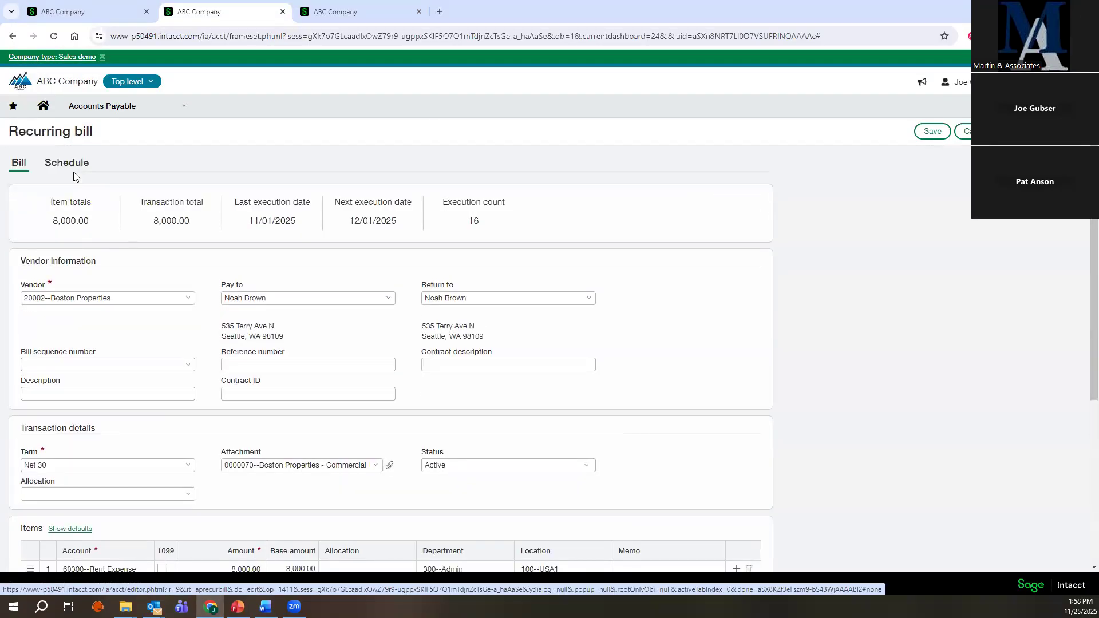
{"action": "left_click", "coordinate": [74, 166]}
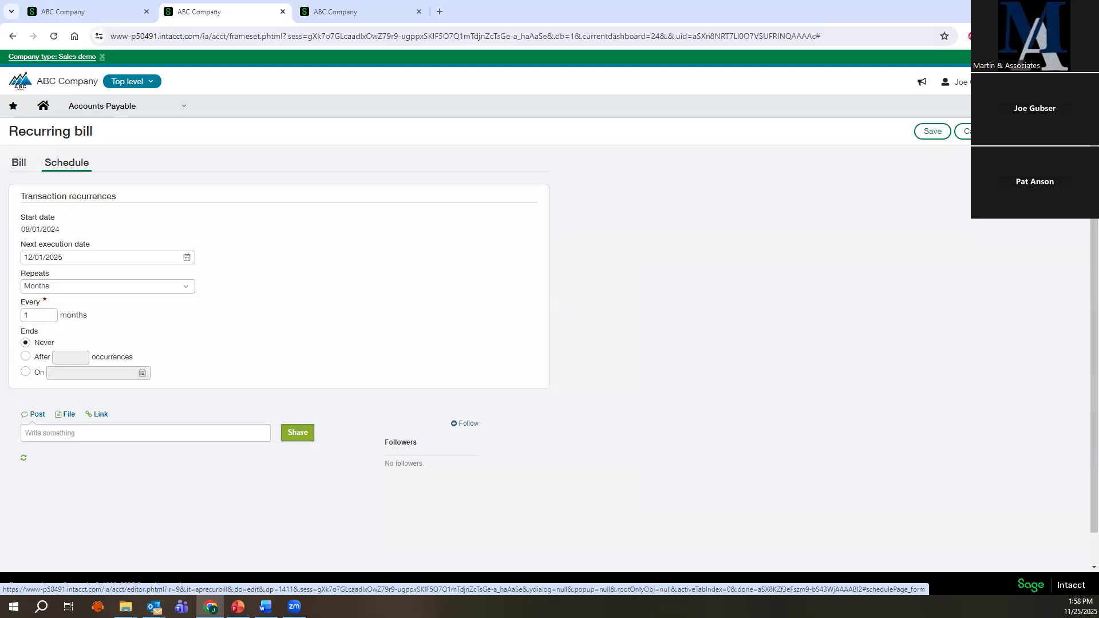
Open the Cash Management checking accounts list and show the bank transactions of account 100_SVB.
{"action": "key", "text": "alt+Tab"}
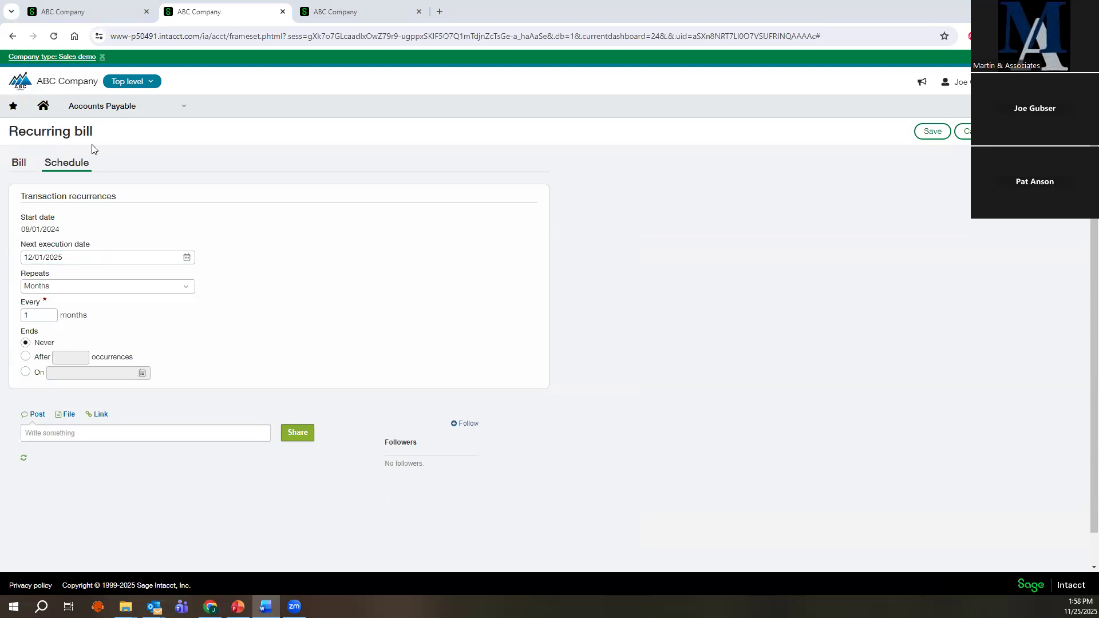
{"action": "left_click", "coordinate": [95, 113]}
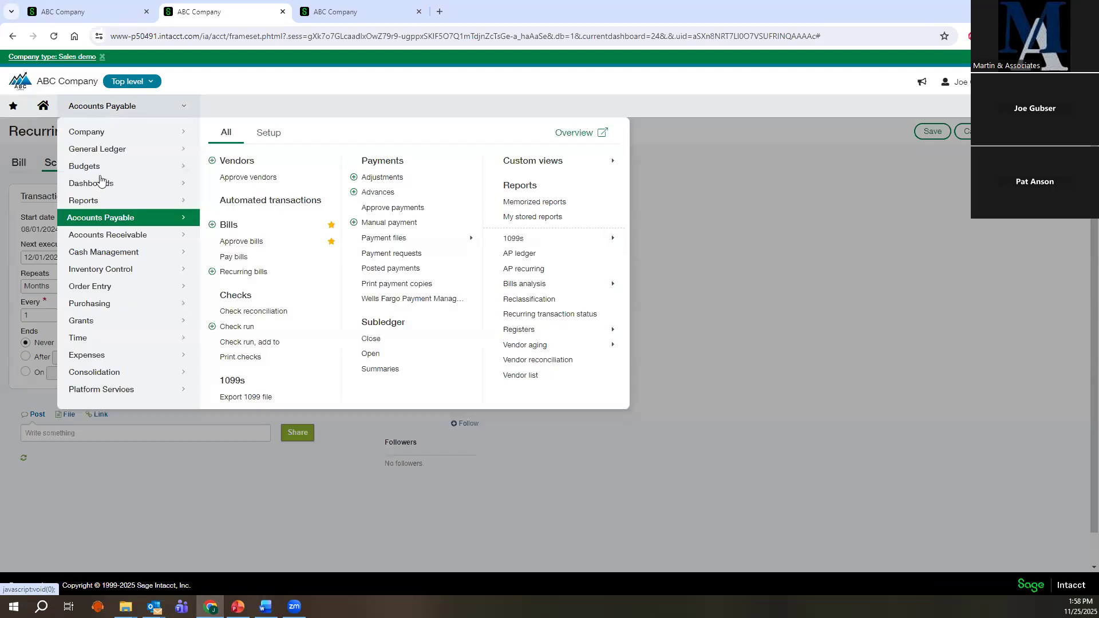
{"action": "mouse_move", "coordinate": [94, 254]}
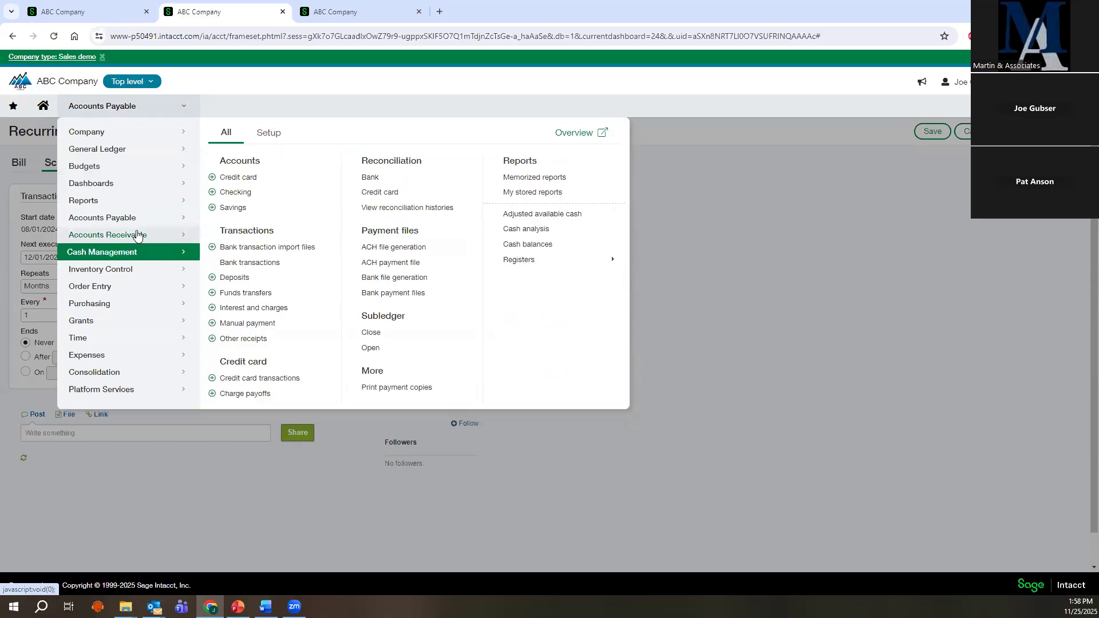
{"action": "left_click", "coordinate": [238, 194]}
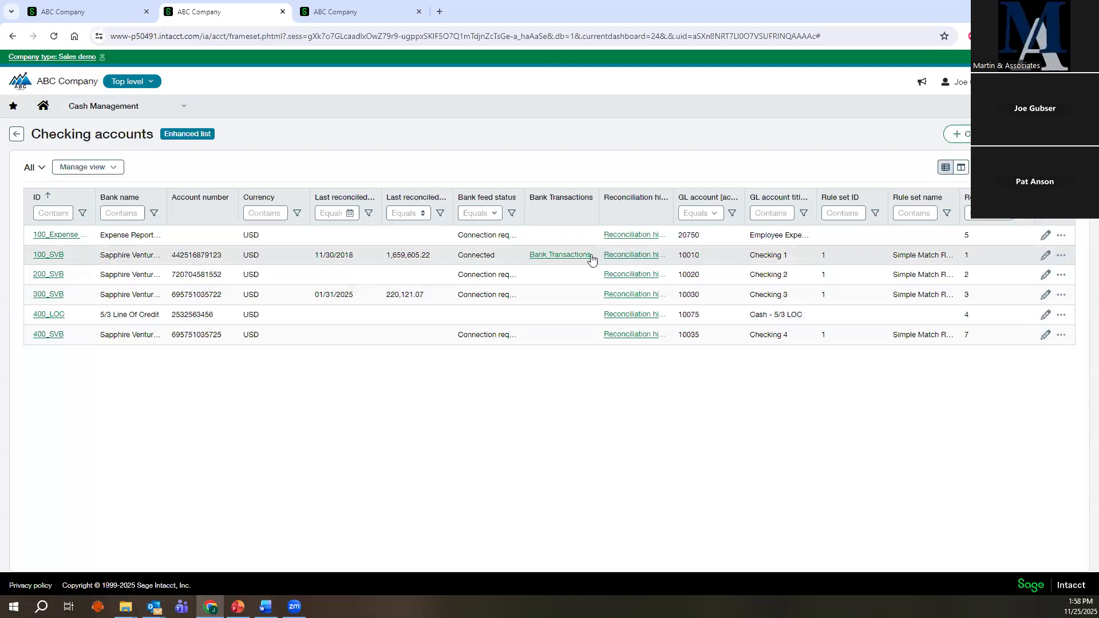
{"action": "left_click", "coordinate": [559, 258]}
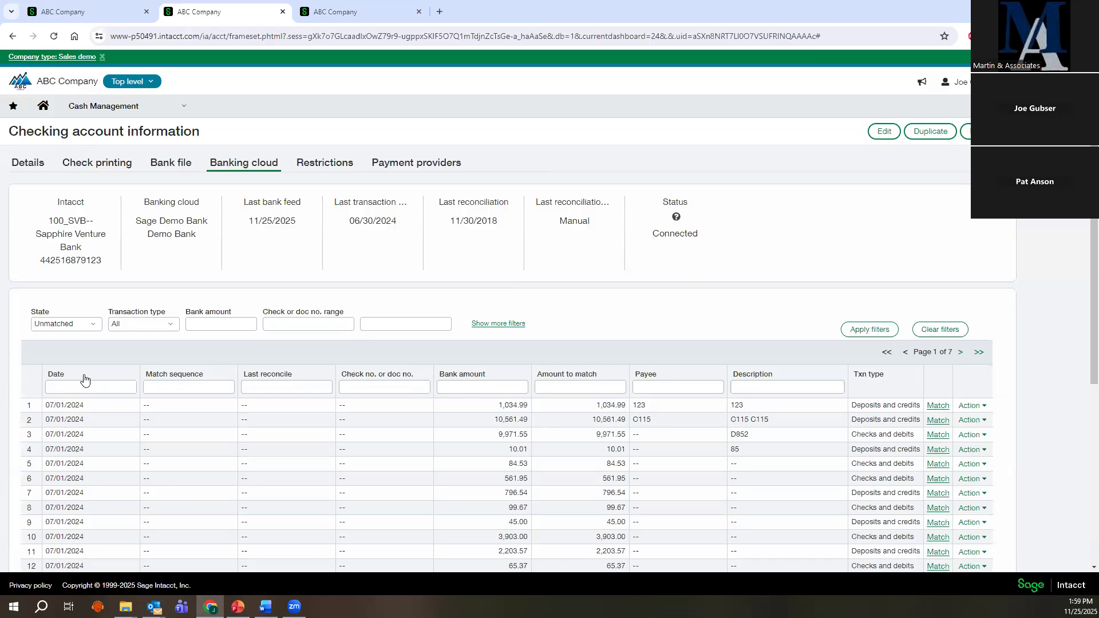
Filter the checking account's bank transactions to the Matched state.
{"action": "left_click", "coordinate": [92, 325]}
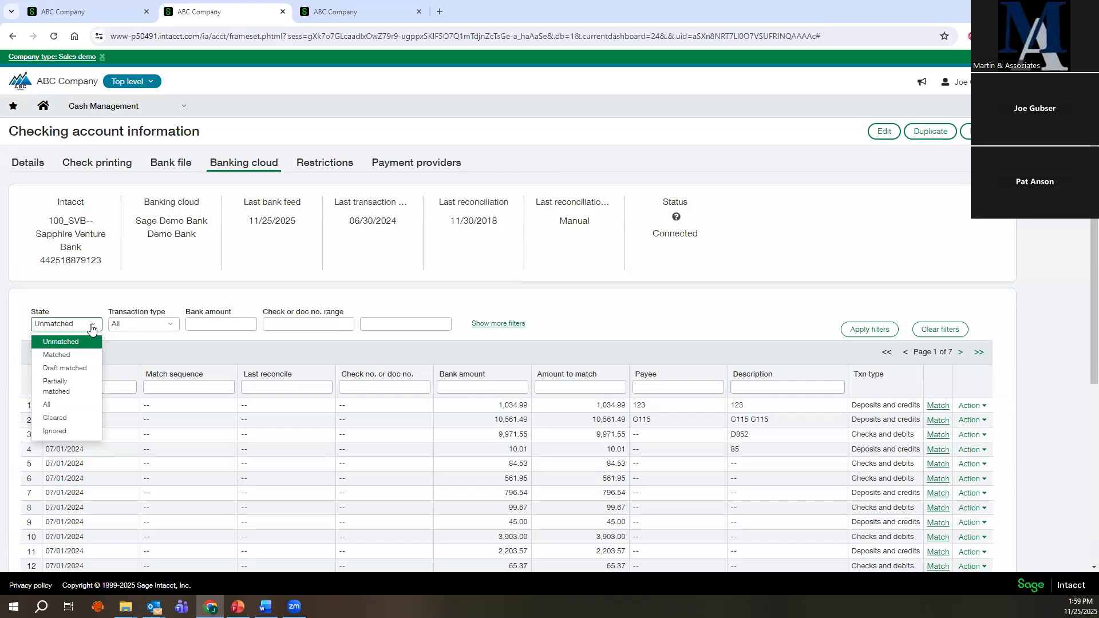
{"action": "left_click", "coordinate": [74, 354]}
{"action": "left_click", "coordinate": [867, 330]}
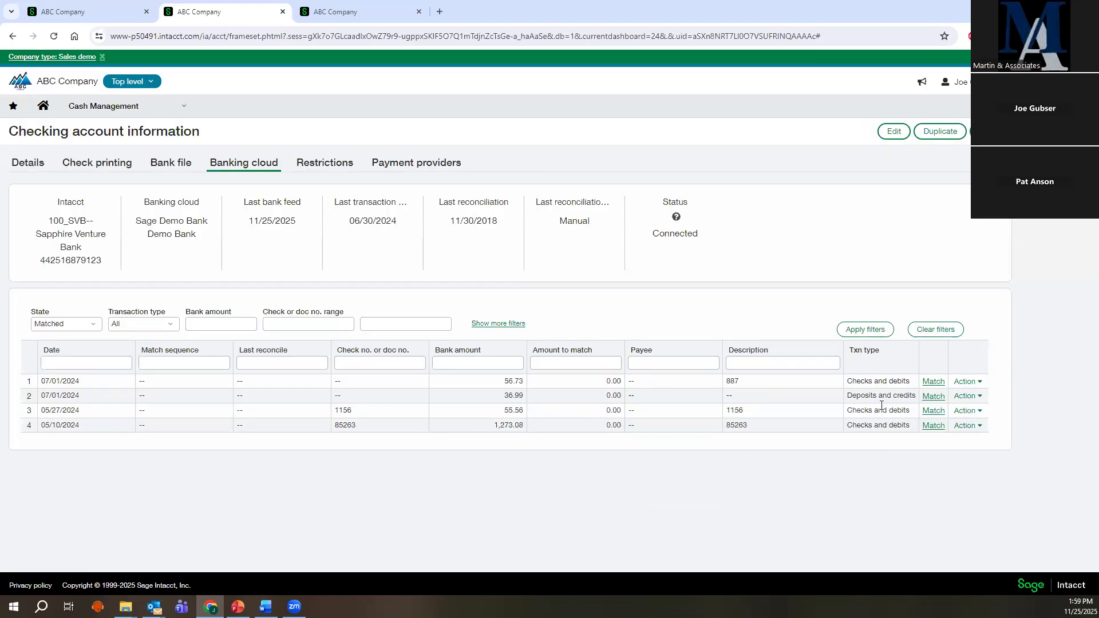
Return the bank transactions filter to the Unmatched state and examine the listed transactions.
{"action": "left_click", "coordinate": [93, 325]}
{"action": "left_click", "coordinate": [80, 342]}
{"action": "left_click", "coordinate": [840, 331]}
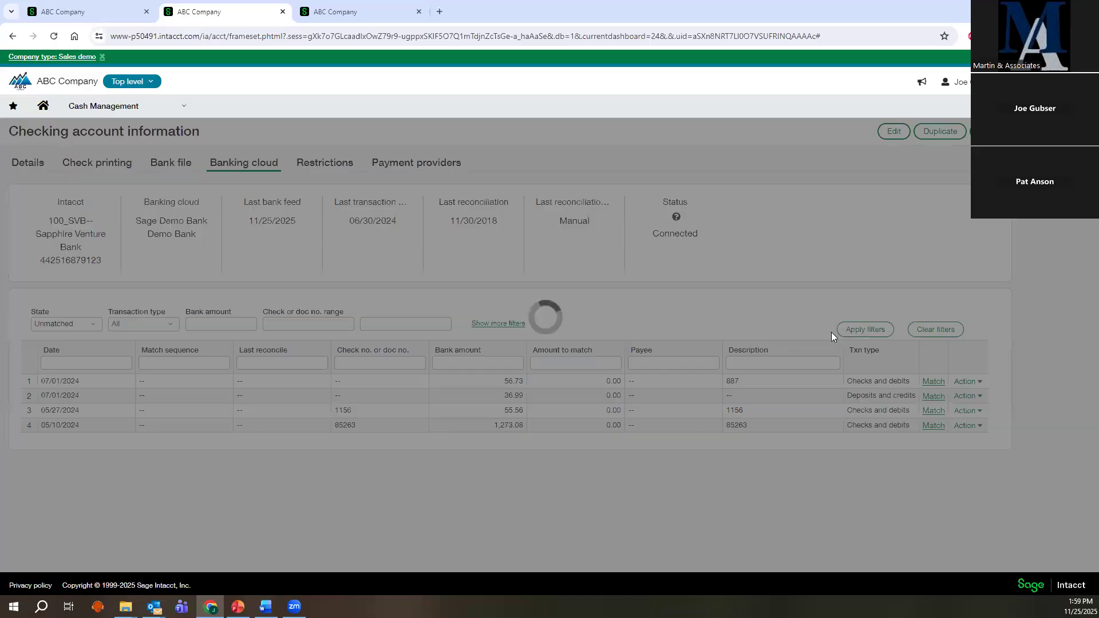
{"action": "scroll", "coordinate": [872, 456], "scroll_direction": "down", "scroll_amount": 2}
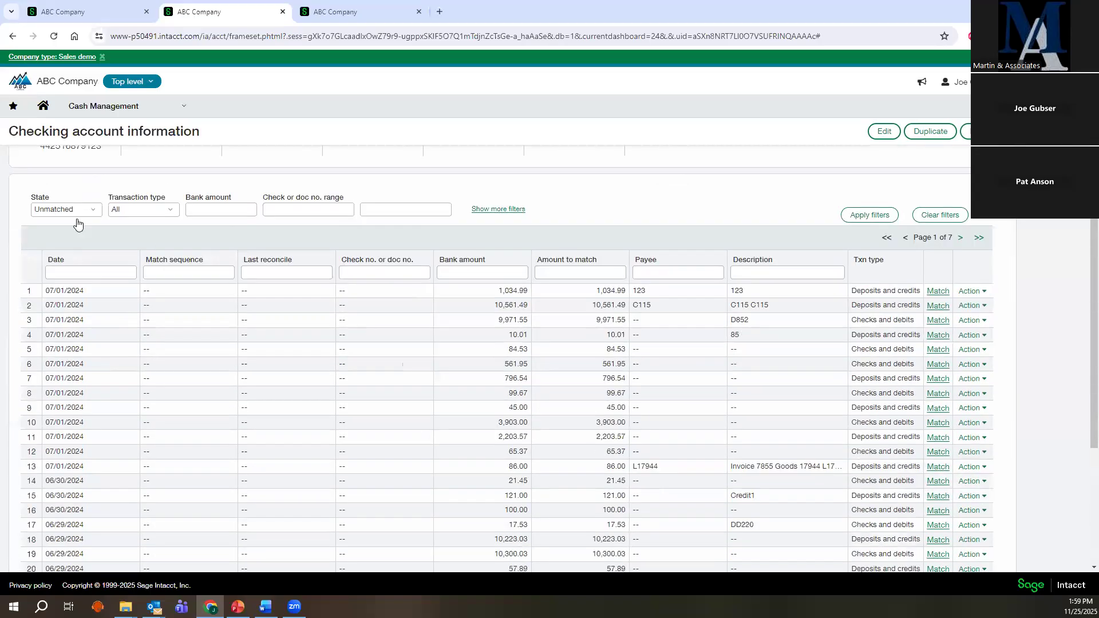
Filter the bank transactions to the Draft matched state and examine them.
{"action": "left_click", "coordinate": [94, 211]}
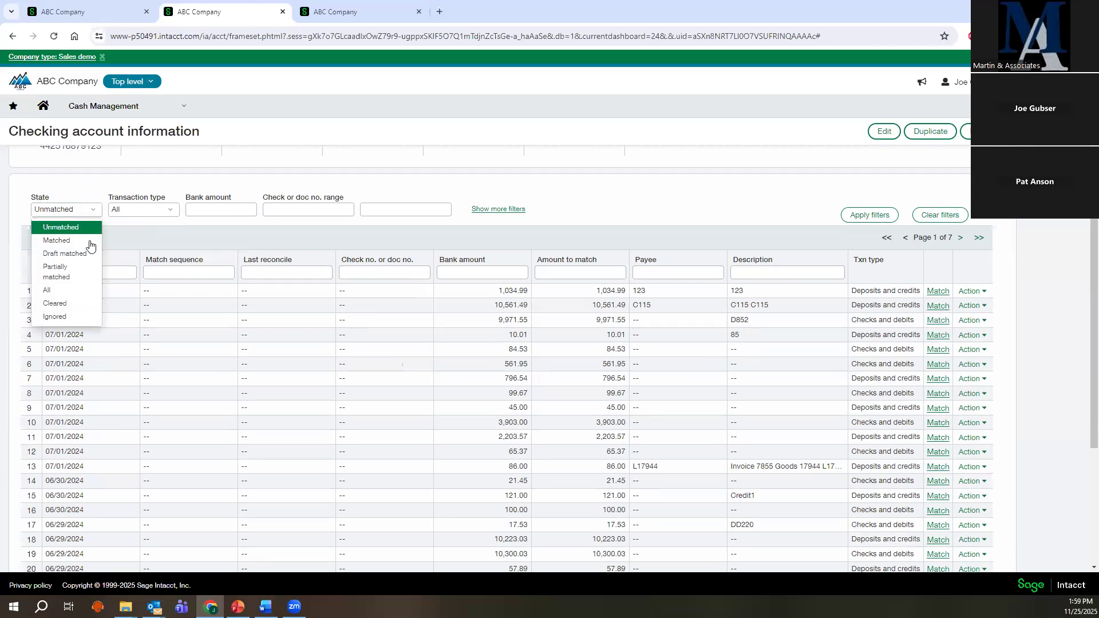
{"action": "left_click", "coordinate": [82, 254]}
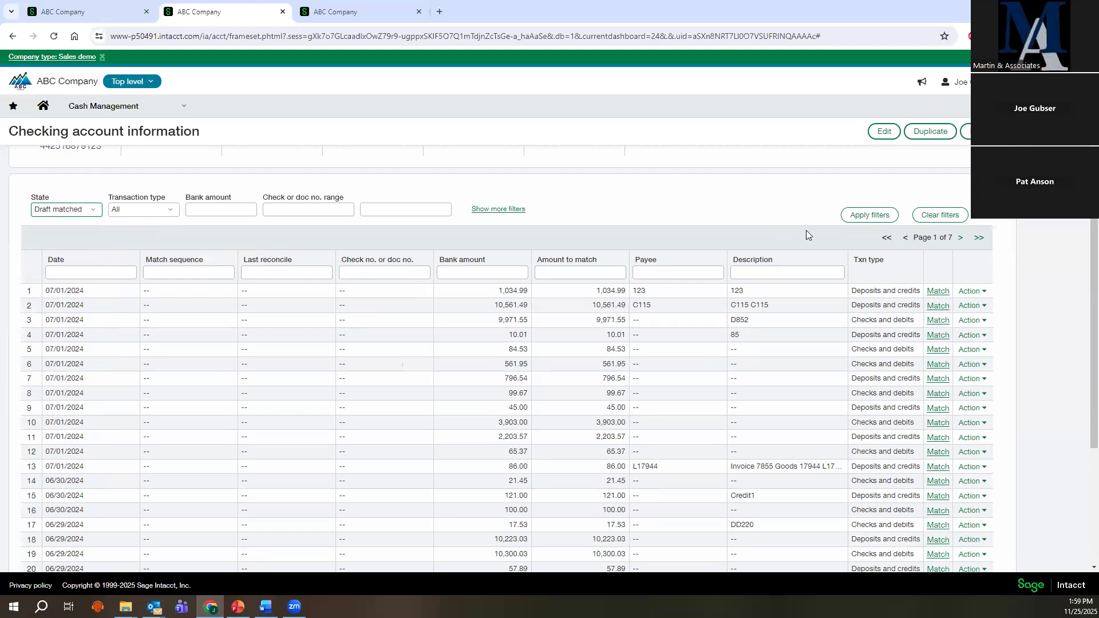
{"action": "left_click", "coordinate": [849, 216]}
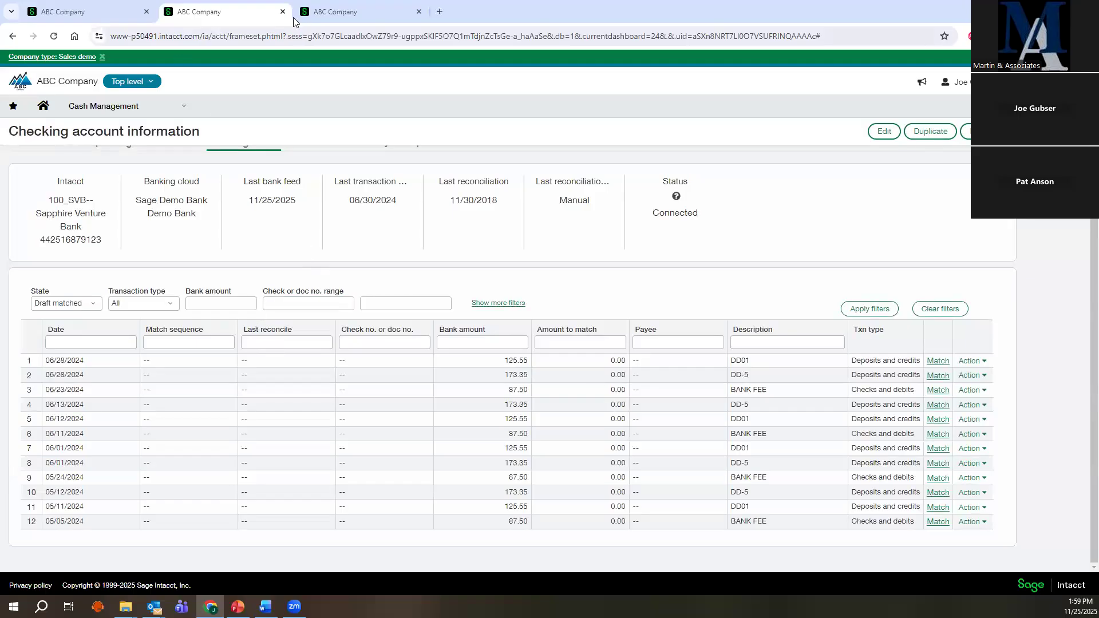
Open the Cash Management matching and creation rules list in the third browser tab.
{"action": "left_click", "coordinate": [316, 17]}
{"action": "left_click", "coordinate": [94, 111]}
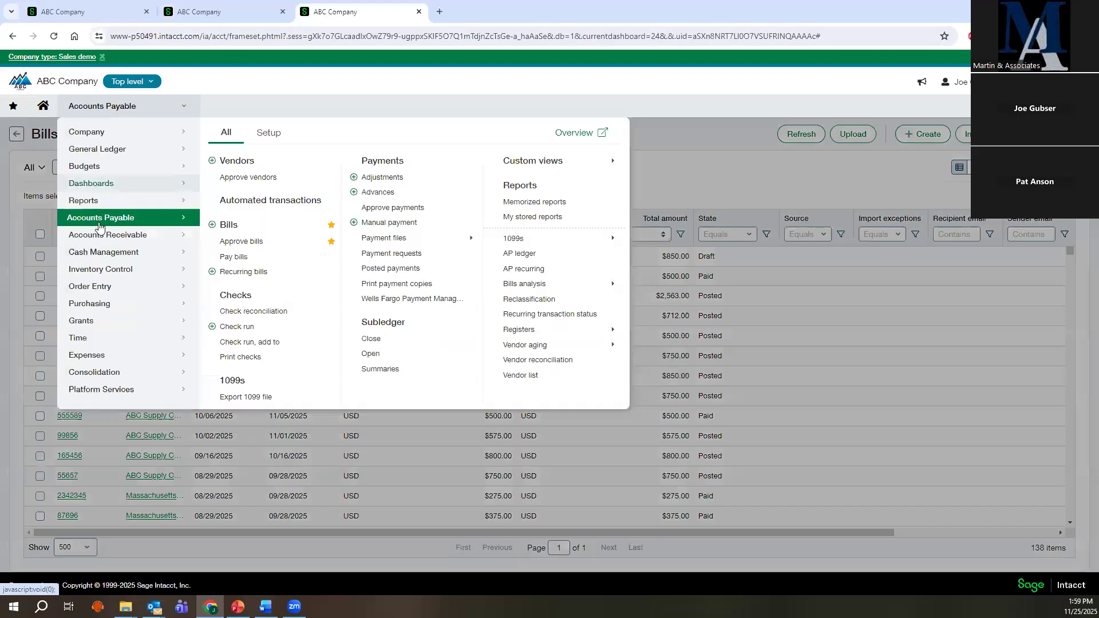
{"action": "mouse_move", "coordinate": [108, 258]}
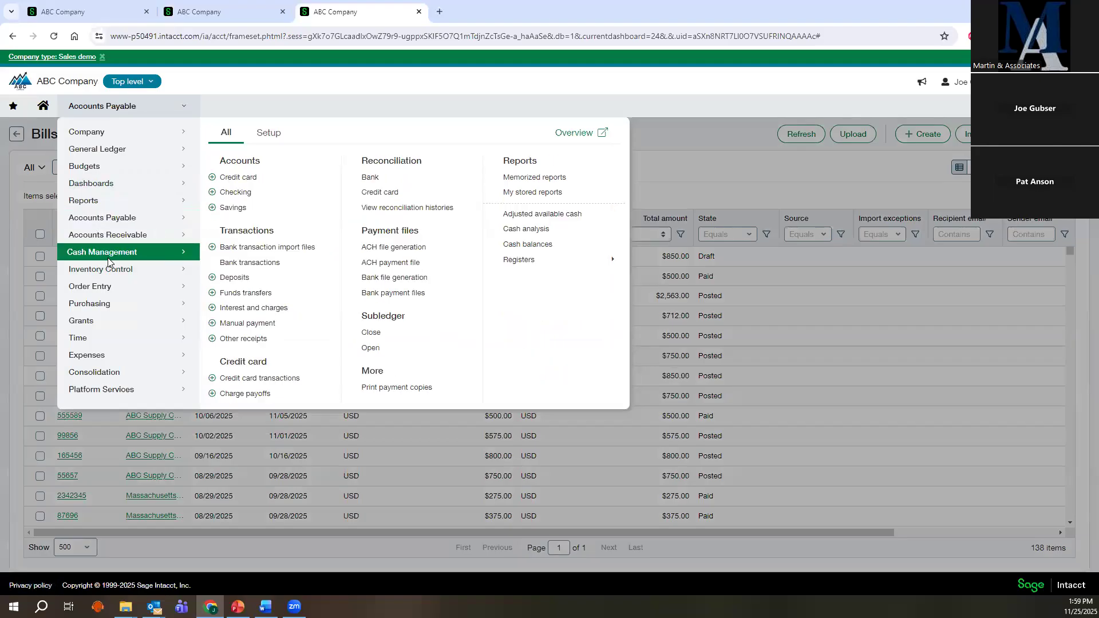
{"action": "left_click", "coordinate": [269, 133]}
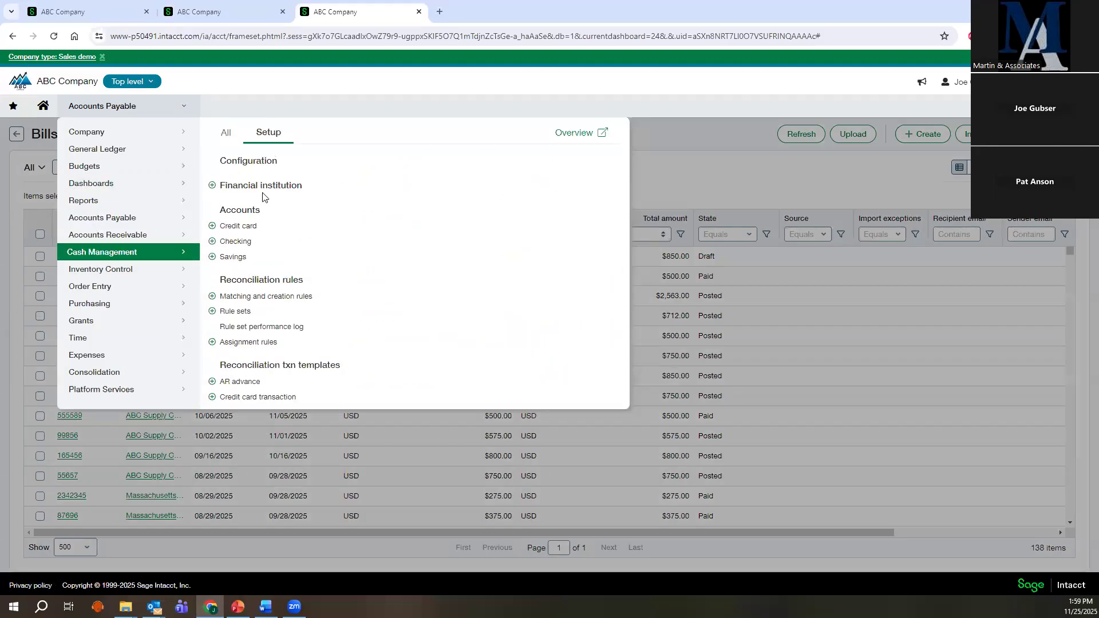
{"action": "left_click", "coordinate": [254, 296]}
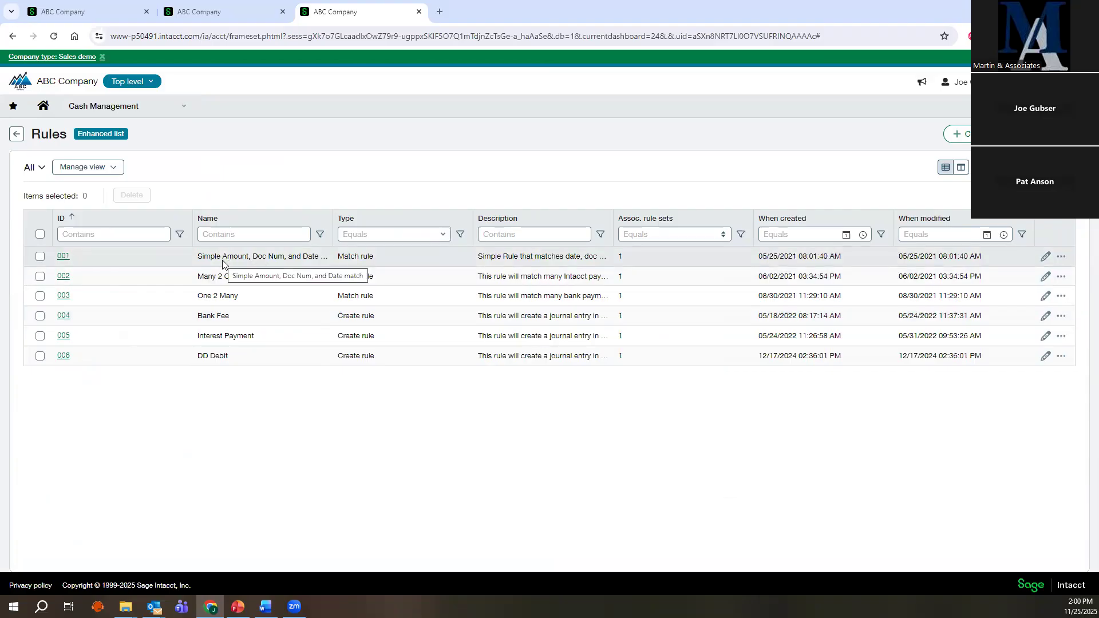
Examine the matching conditions of rule 001, Simple Amount, Doc Num, and Date match, and return to the rules list.
{"action": "left_click", "coordinate": [63, 256]}
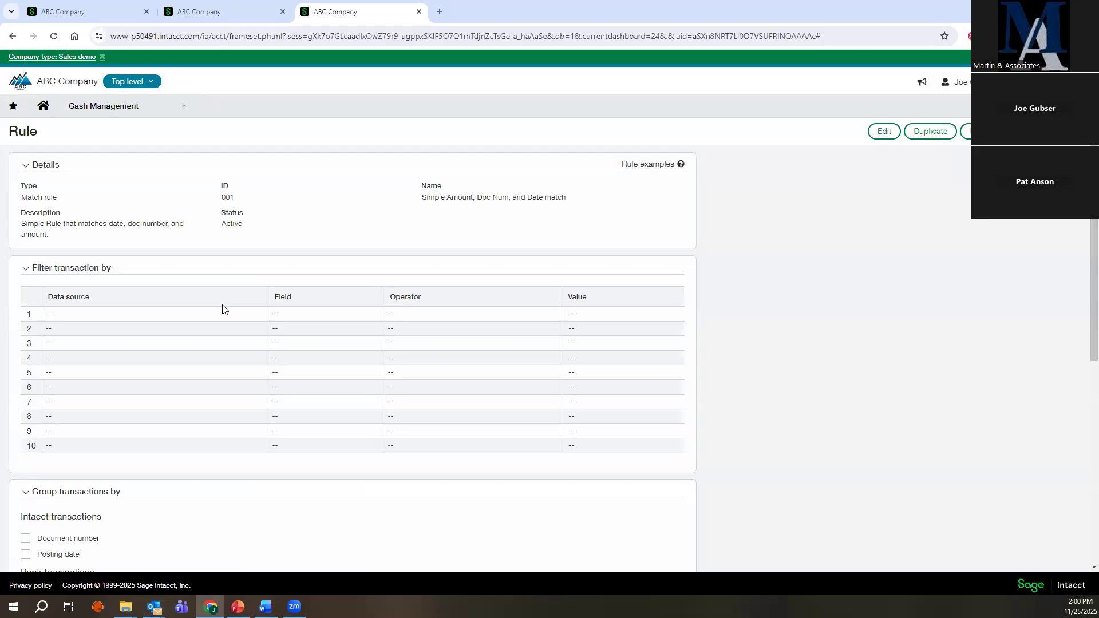
{"action": "scroll", "coordinate": [212, 343], "scroll_direction": "down", "scroll_amount": 4}
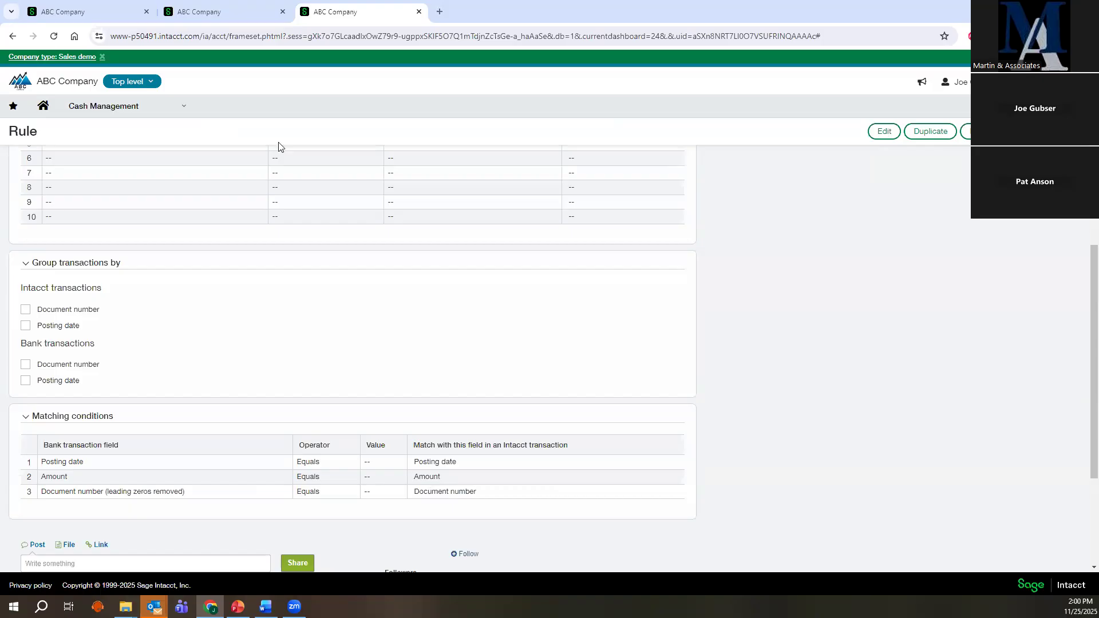
{"action": "left_click", "coordinate": [967, 133]}
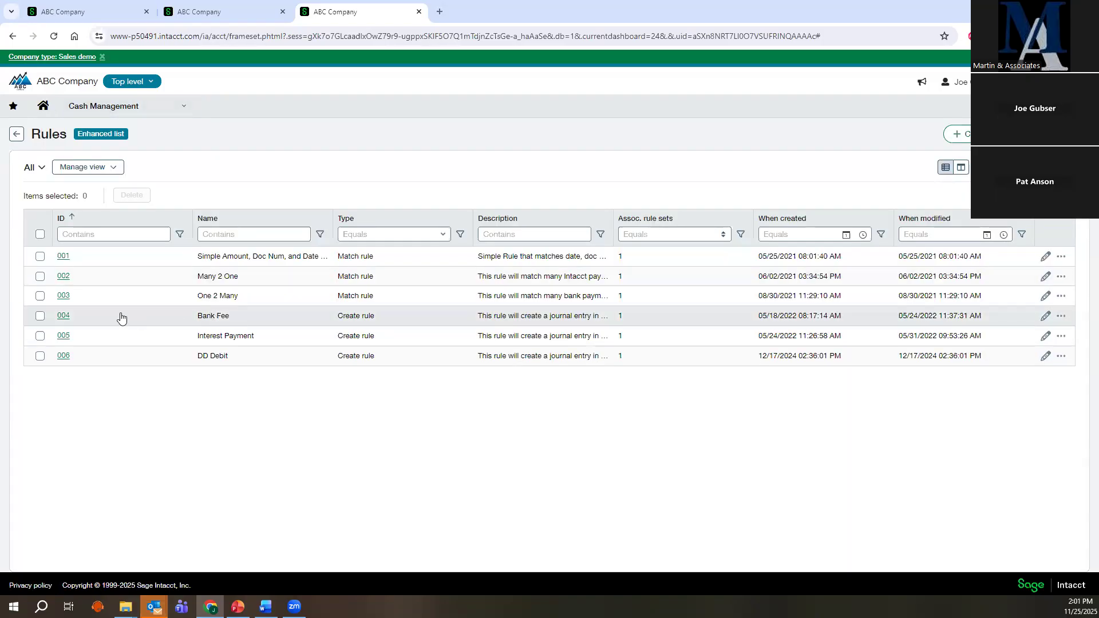
Open the Bank Fee create rule, examine its filters and journal entry transaction template, and close the template.
{"action": "left_click", "coordinate": [64, 316]}
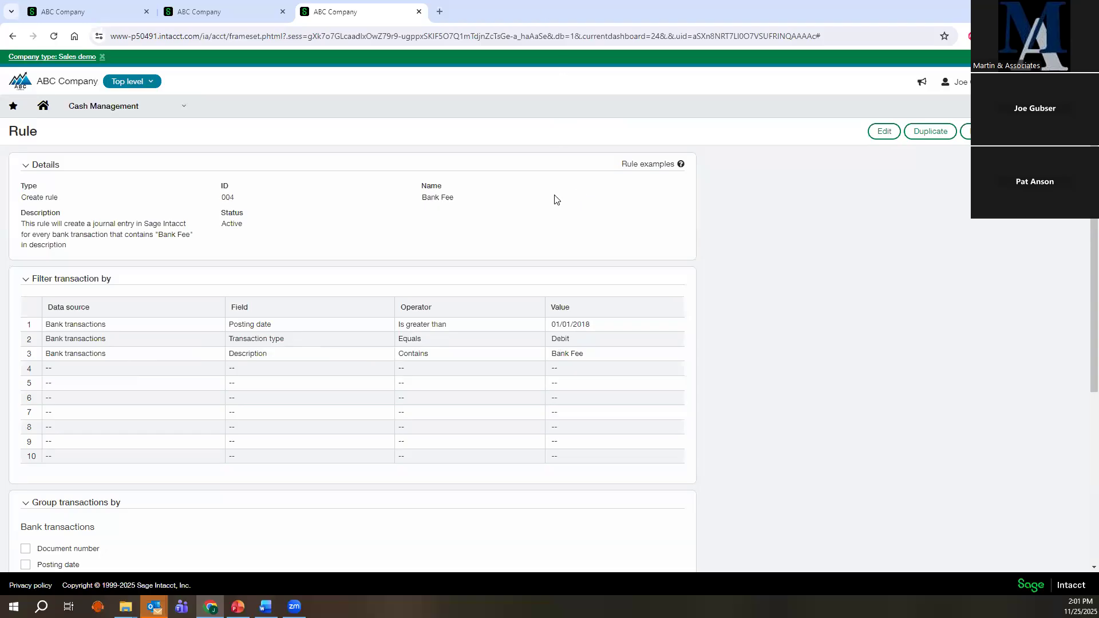
{"action": "scroll", "coordinate": [549, 275], "scroll_direction": "down", "scroll_amount": 5}
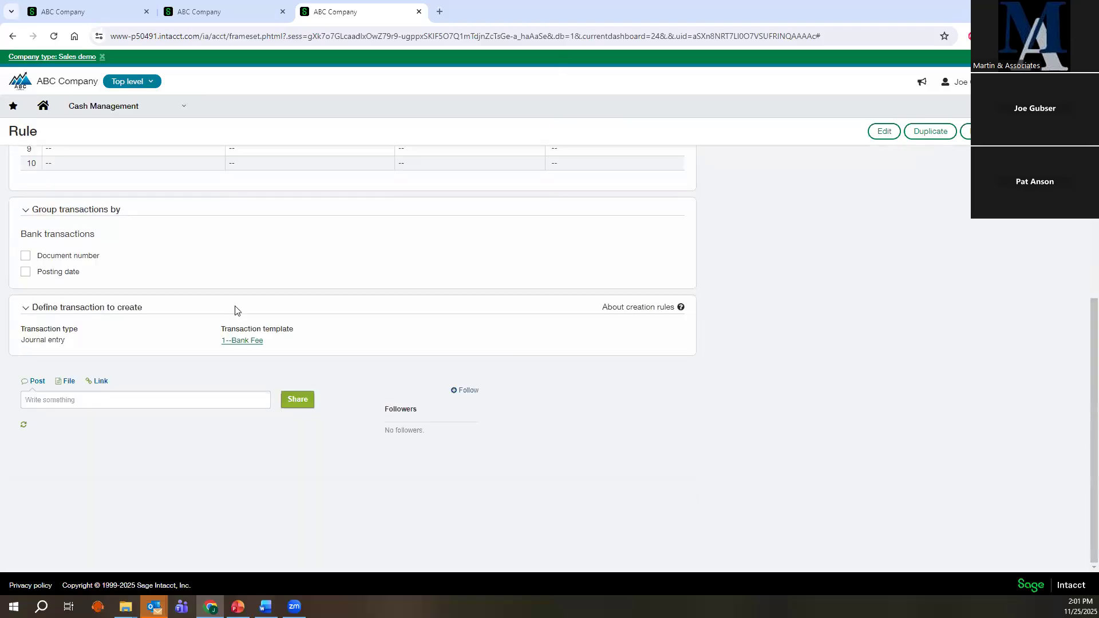
{"action": "left_click", "coordinate": [230, 341]}
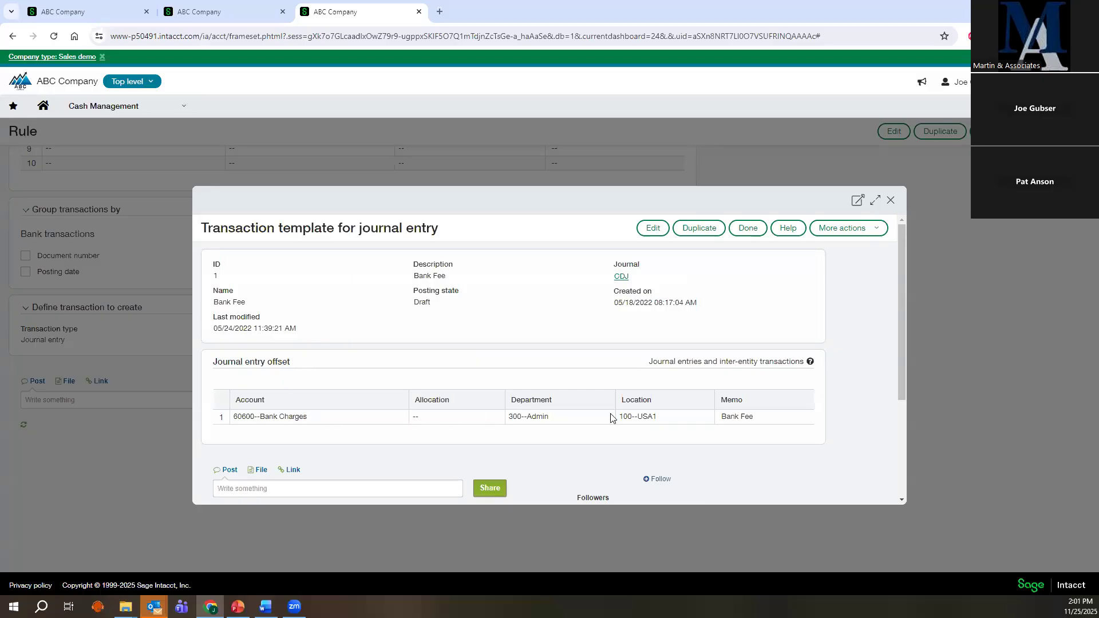
{"action": "left_click", "coordinate": [891, 201]}
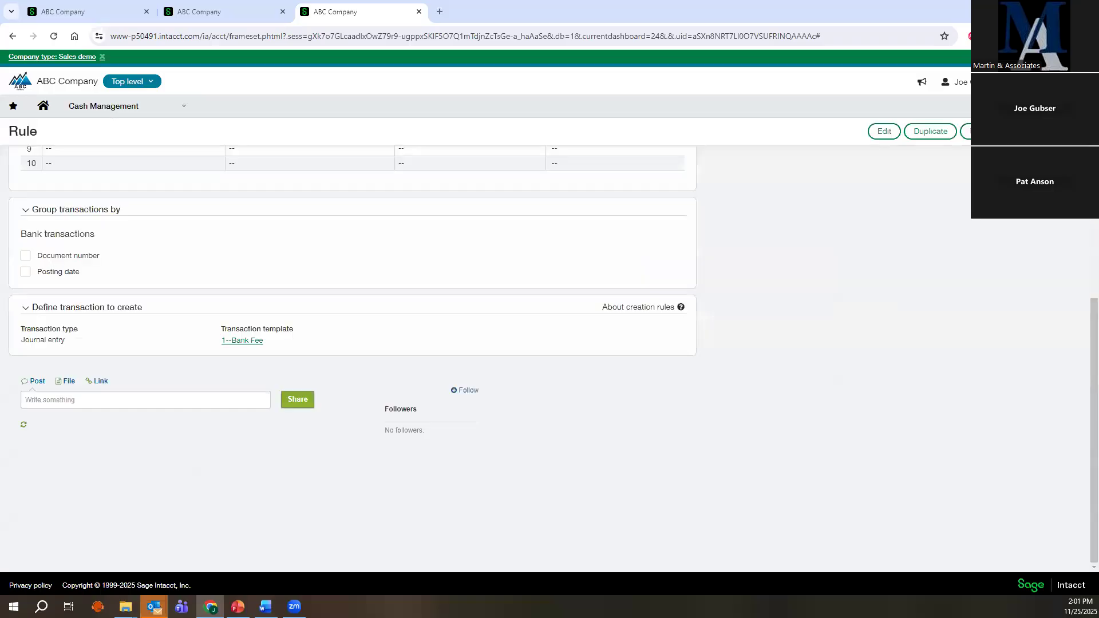
{"action": "key", "text": "alt+Tab"}
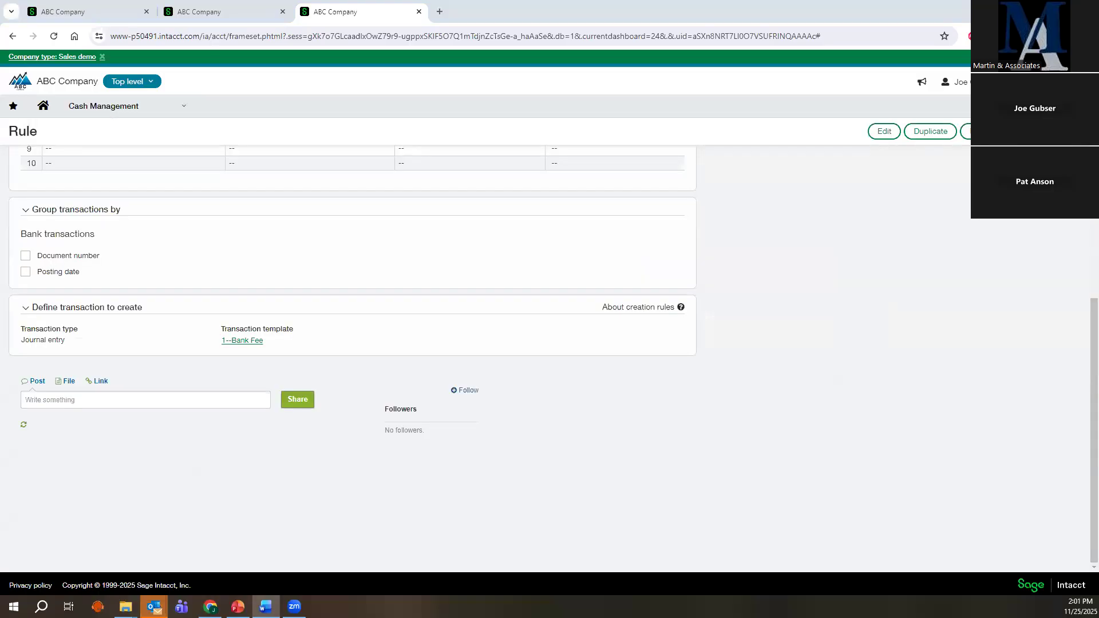
{"action": "scroll", "coordinate": [57, 309], "scroll_direction": "up", "scroll_amount": 5}
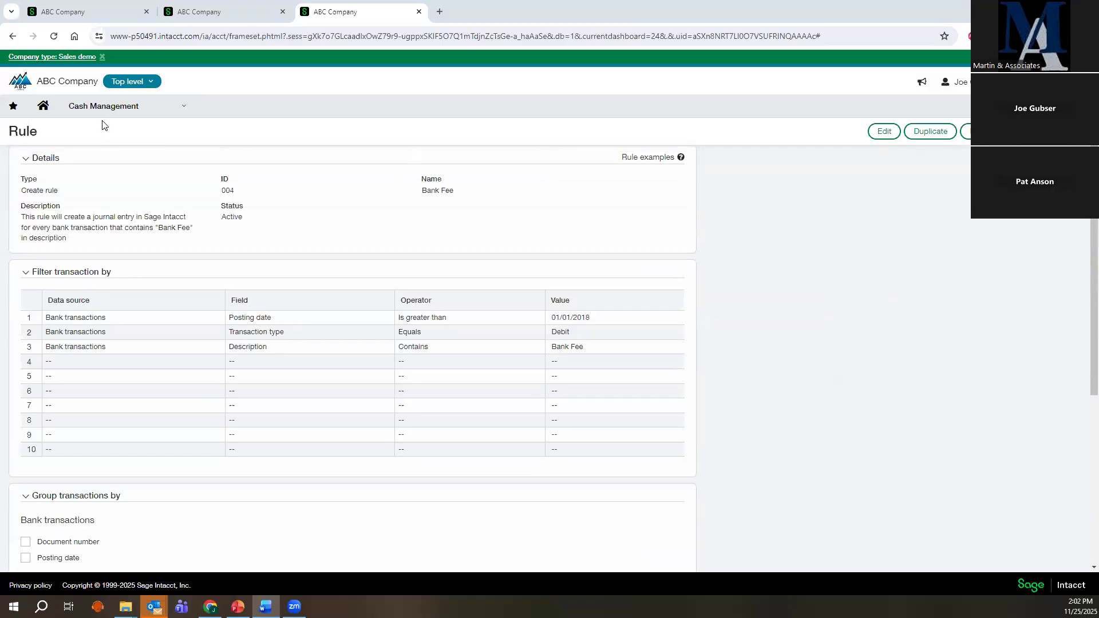
Return to the checking account's banking cloud page and filter its transactions to the Unmatched state.
{"action": "left_click", "coordinate": [206, 11]}
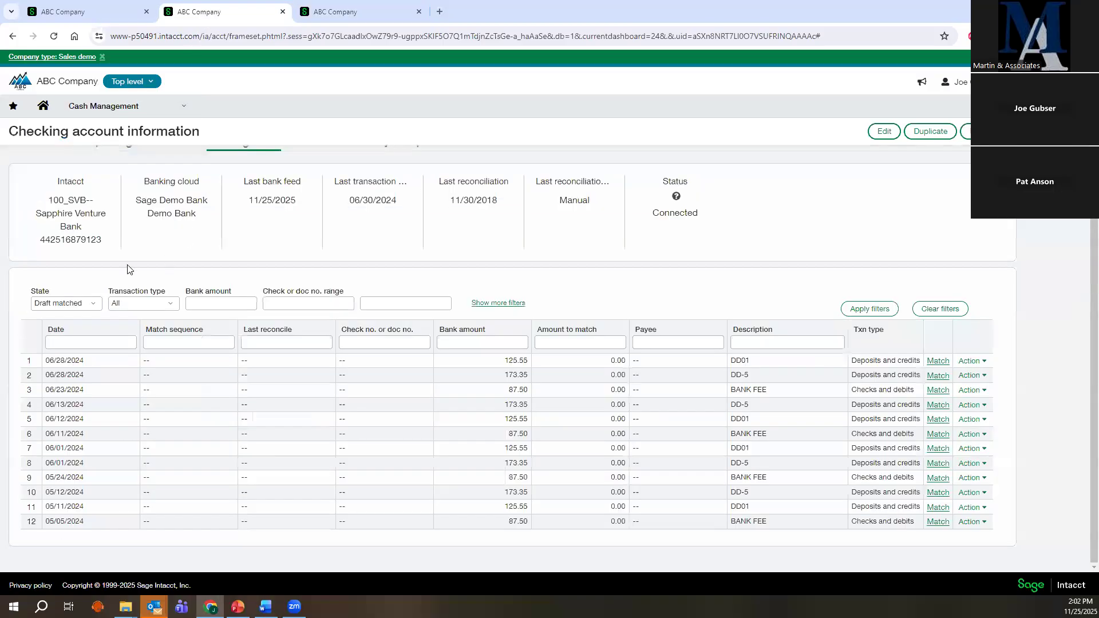
{"action": "scroll", "coordinate": [91, 299], "scroll_direction": "up", "scroll_amount": 1}
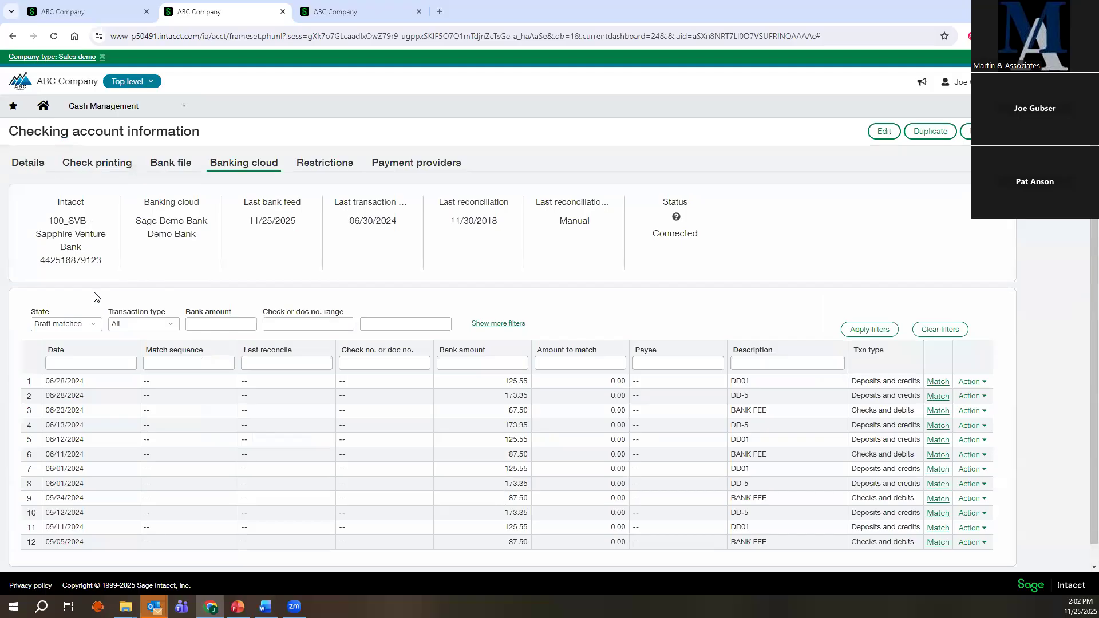
{"action": "left_click", "coordinate": [86, 323]}
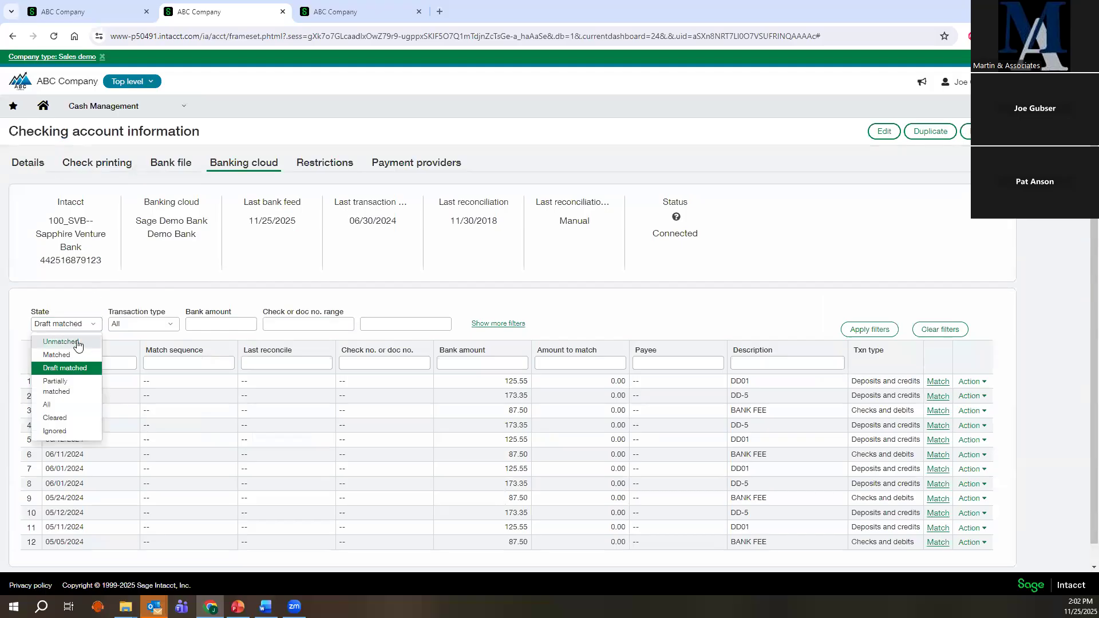
{"action": "left_click", "coordinate": [105, 340]}
{"action": "left_click", "coordinate": [877, 327]}
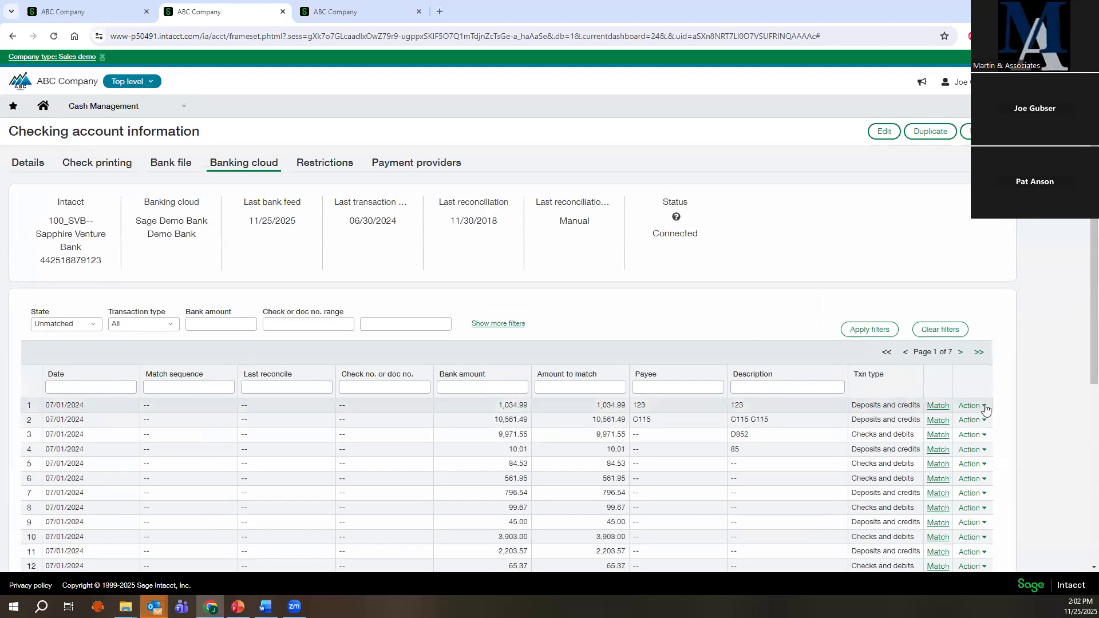
Examine the transaction types offered as actions for the first and fourth unmatched deposits, and dismiss the options.
{"action": "left_click", "coordinate": [984, 407]}
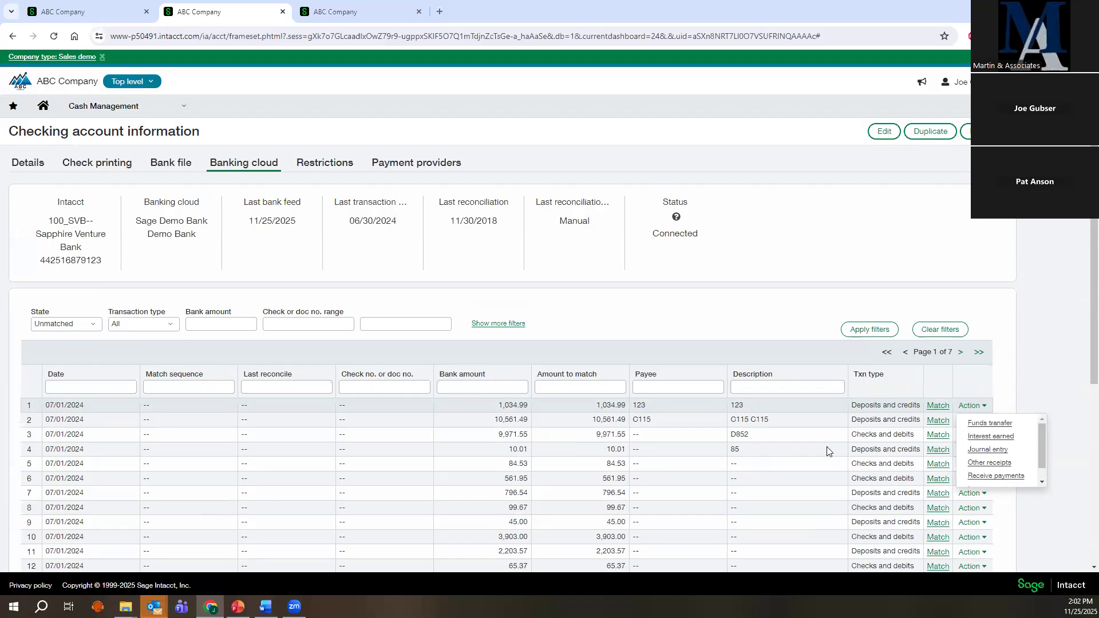
{"action": "left_click", "coordinate": [853, 450]}
{"action": "left_click", "coordinate": [970, 451]}
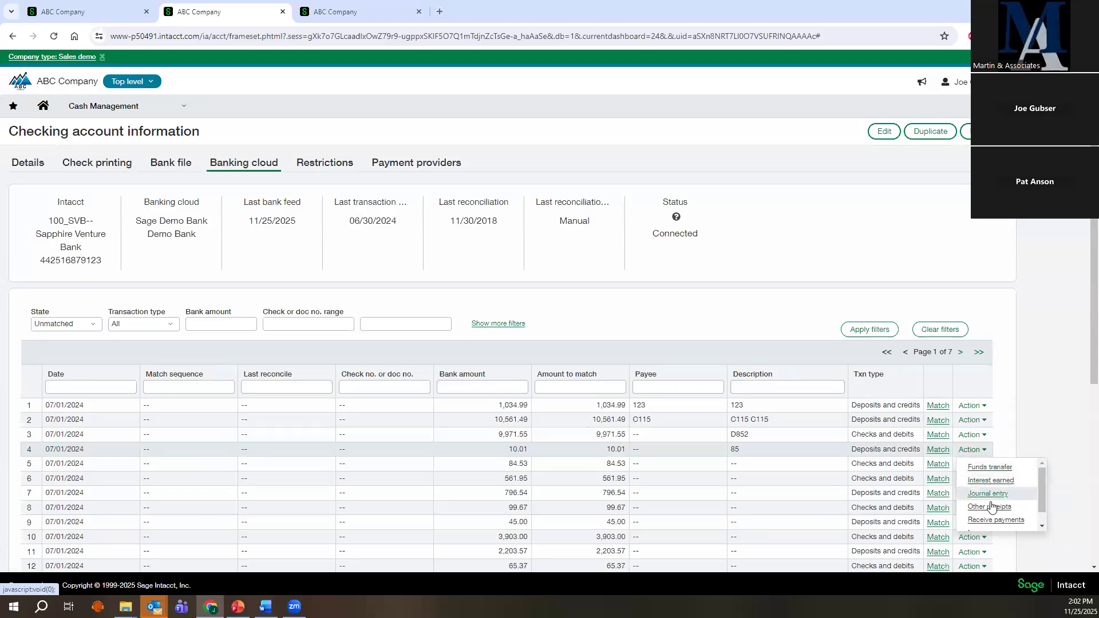
{"action": "scroll", "coordinate": [995, 518], "scroll_direction": "down", "scroll_amount": 1}
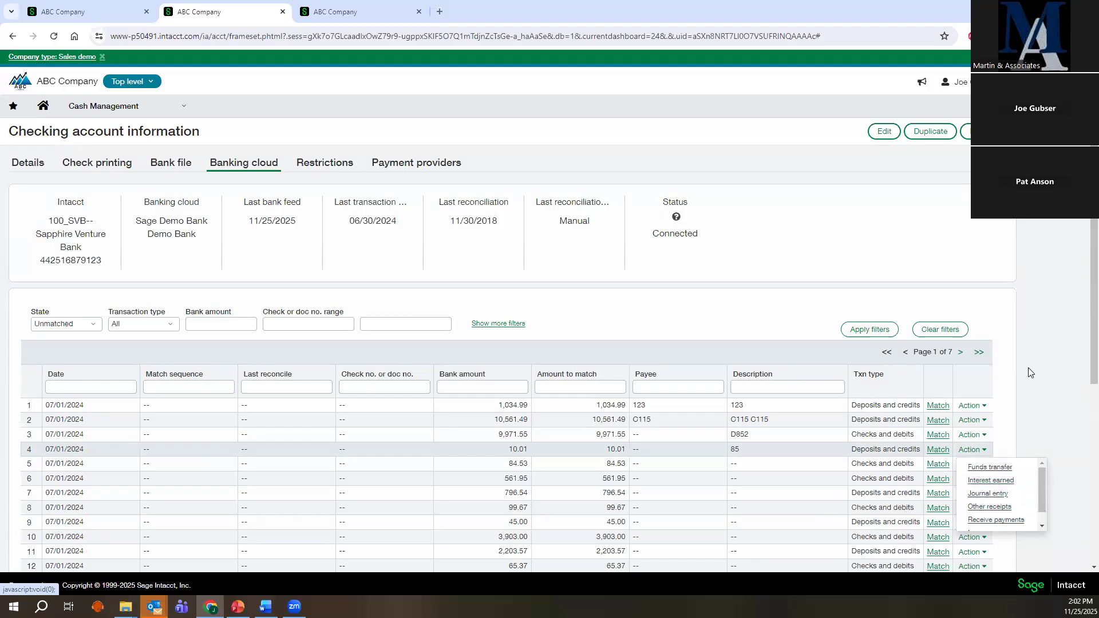
{"action": "left_click", "coordinate": [997, 328]}
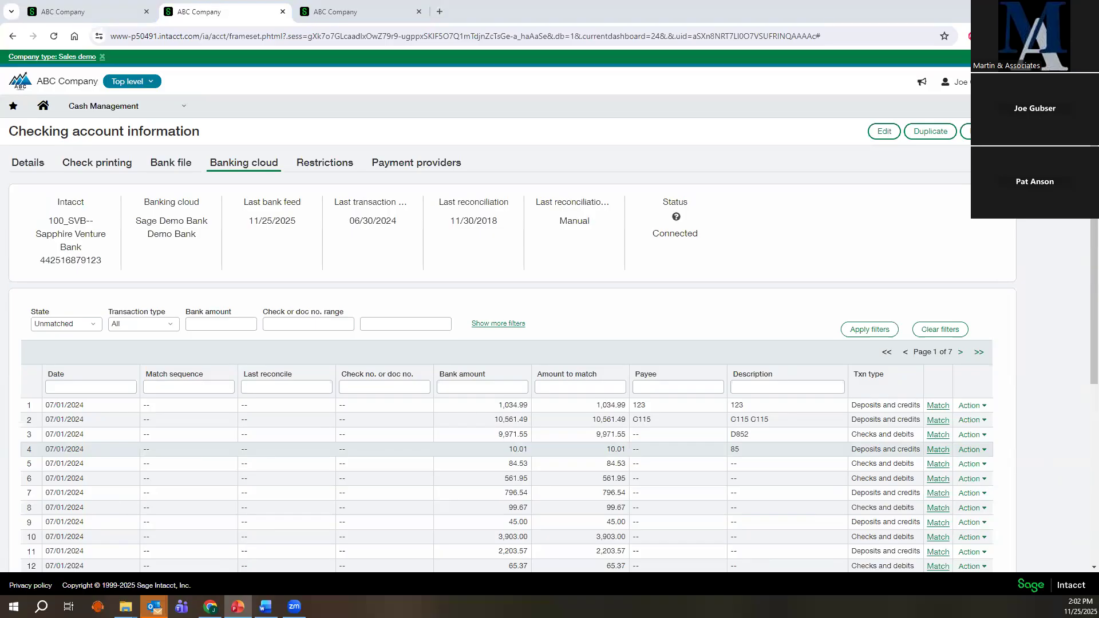
Switch to the PowerPoint slide show and display the closing Thank You slide.
{"action": "left_click", "coordinate": [237, 607]}
{"action": "left_click", "coordinate": [270, 449]}
{"action": "key", "text": "Left"}
{"action": "key", "text": "Right"}
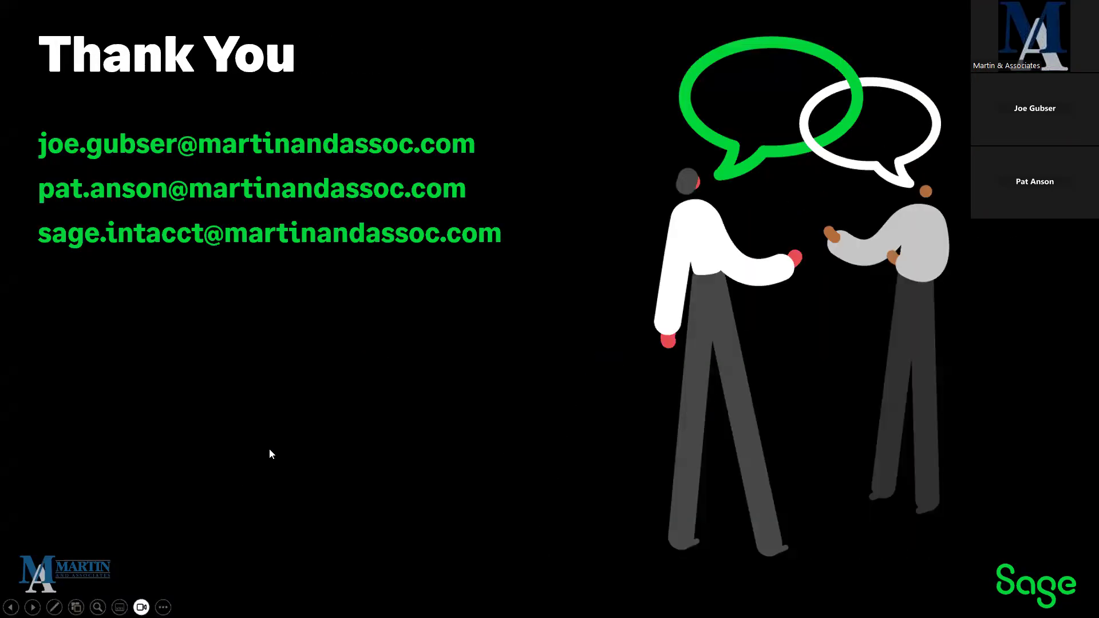